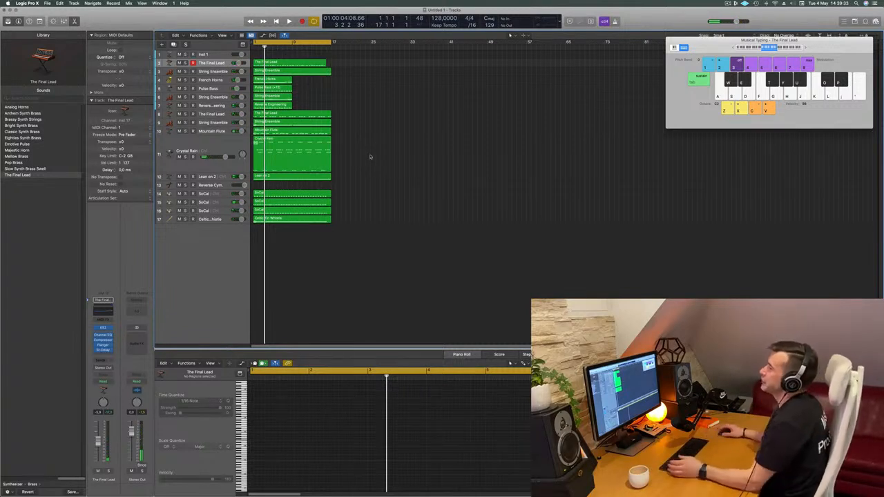
# - Move the String Ensemble track above The Final Lead, solo it and play it from the beginning
pyautogui.click(209, 73)
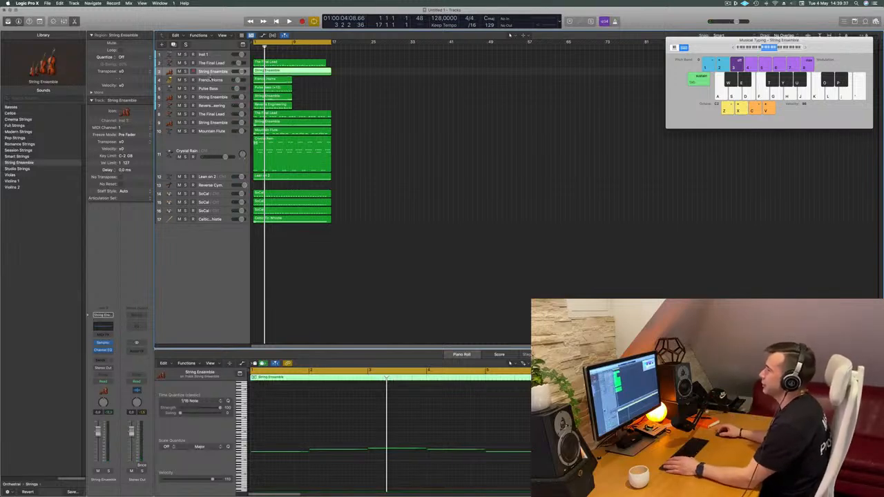
pyautogui.moveTo(217, 73); pyautogui.dragTo(217, 64)
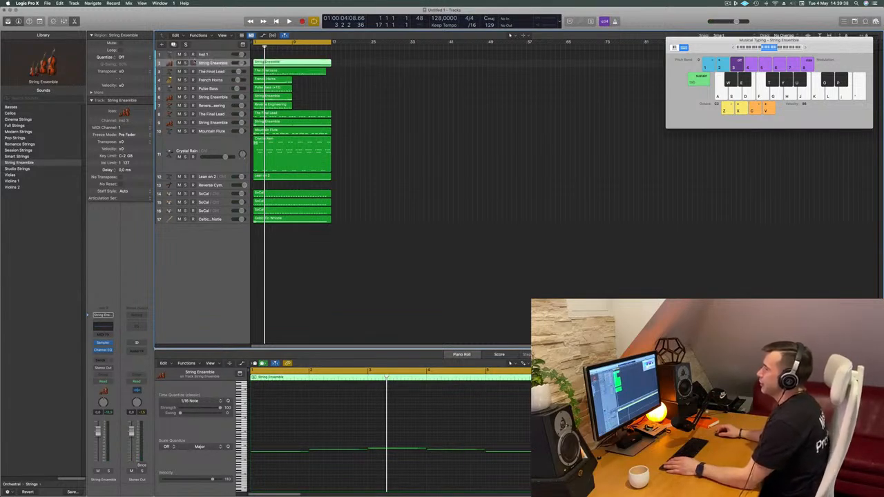
pyautogui.click(186, 63)
pyautogui.press('Return')
pyautogui.press('r')
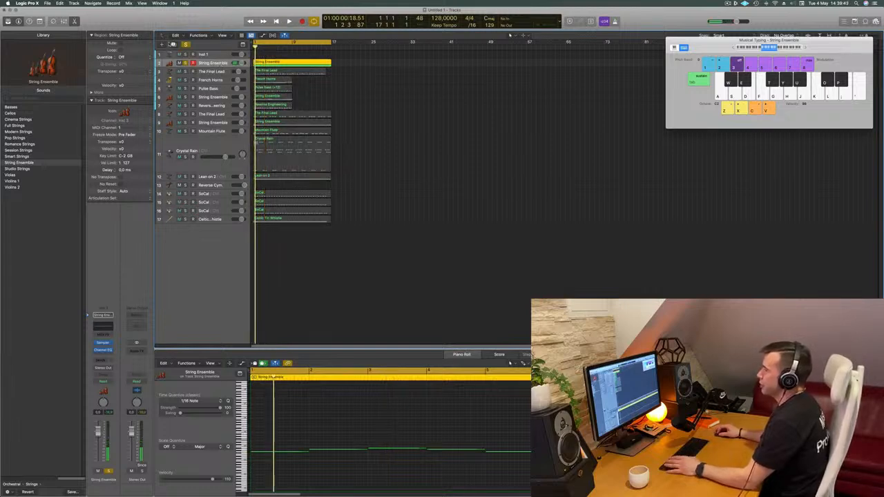
# - Duplicate the soloed String Ensemble track and copy its region onto the new track
pyautogui.press('super+d')
pyautogui.click(308, 66)
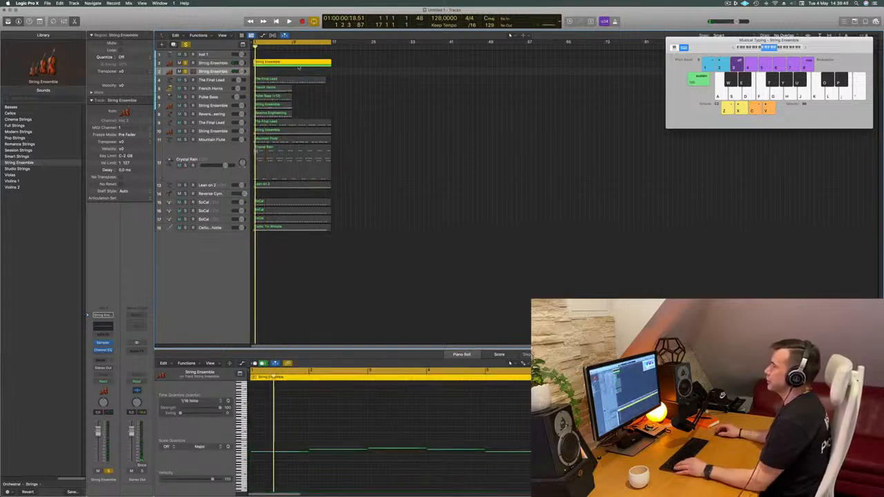
pyautogui.moveTo(308, 71); pyautogui.dragTo(310, 75)
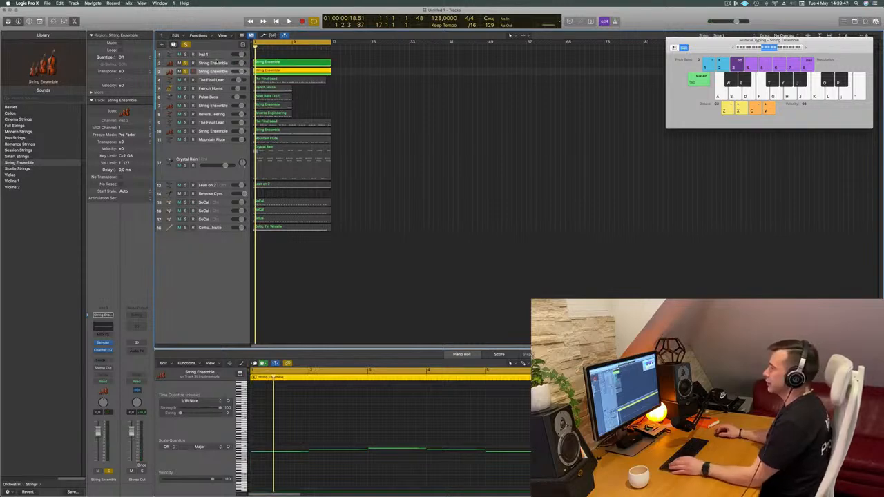
# - Replace the Sampler instrument on the upper String Ensemble track with Alchemy
pyautogui.click(219, 63)
pyautogui.press('space')
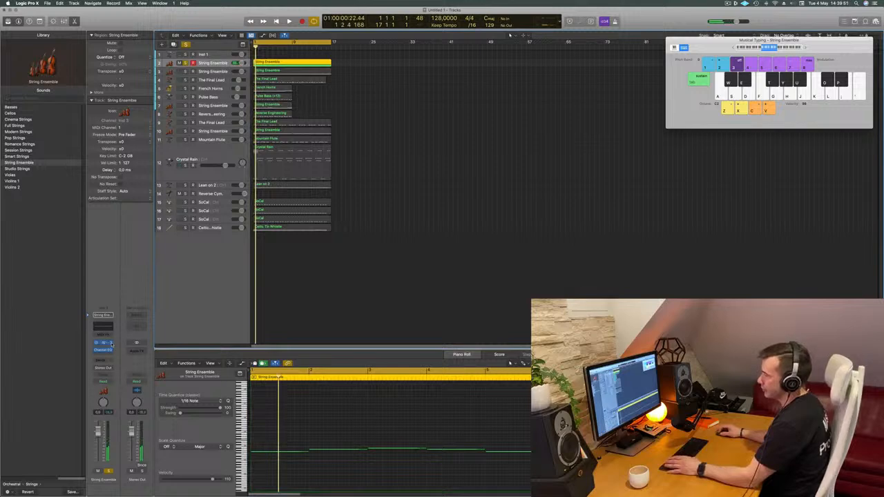
pyautogui.click(112, 345)
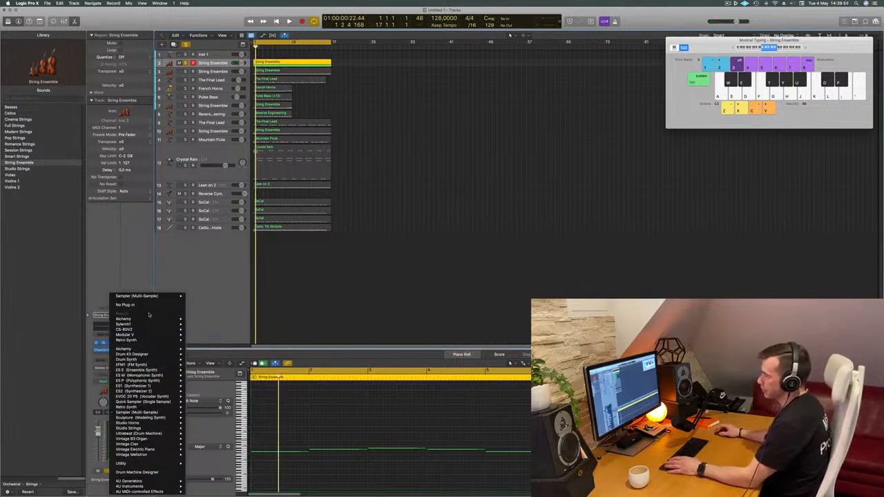
pyautogui.moveTo(148, 320)
pyautogui.click(196, 319)
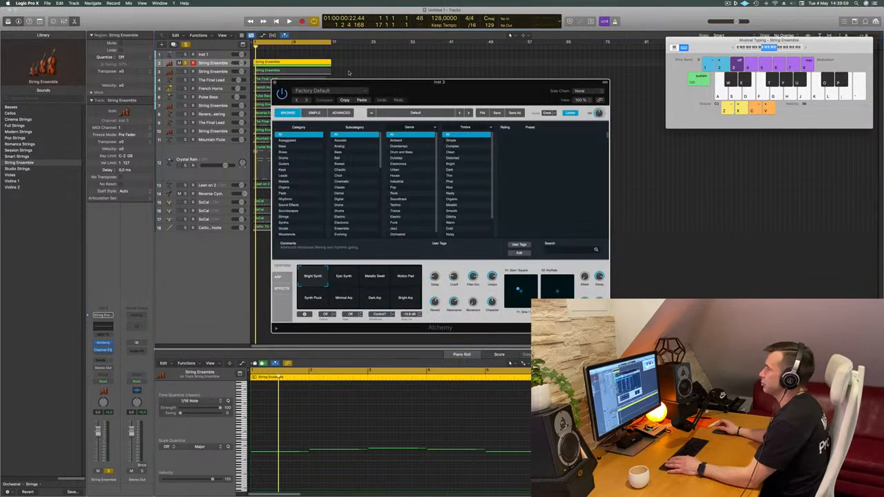
# - Load the 70s Synth Intro preset from Alchemy's Bass category and play the region
pyautogui.moveTo(379, 71); pyautogui.dragTo(325, 70)
pyautogui.click(230, 129)
pyautogui.click(484, 129)
pyautogui.moveTo(385, 64); pyautogui.dragTo(585, 74)
pyautogui.press('space')
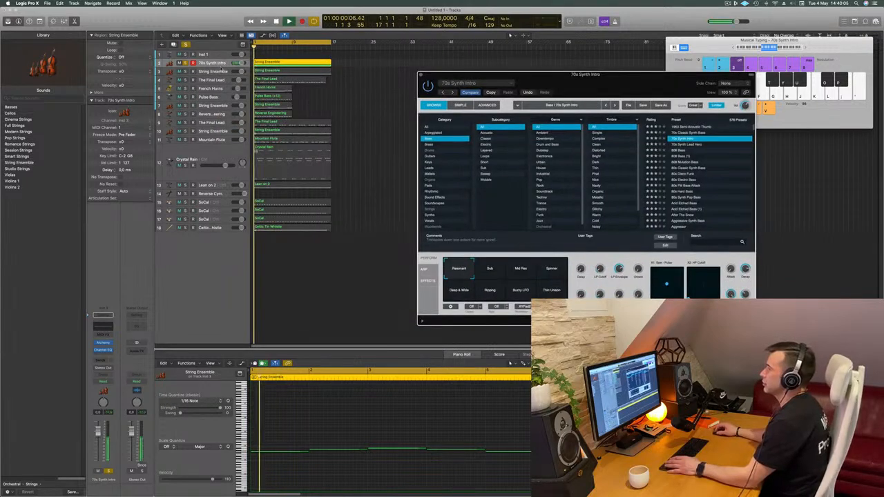
# - Transpose all notes of the synth track's region down two octaves and play the result
pyautogui.press('space')
pyautogui.click(374, 420)
pyautogui.press('super+a')
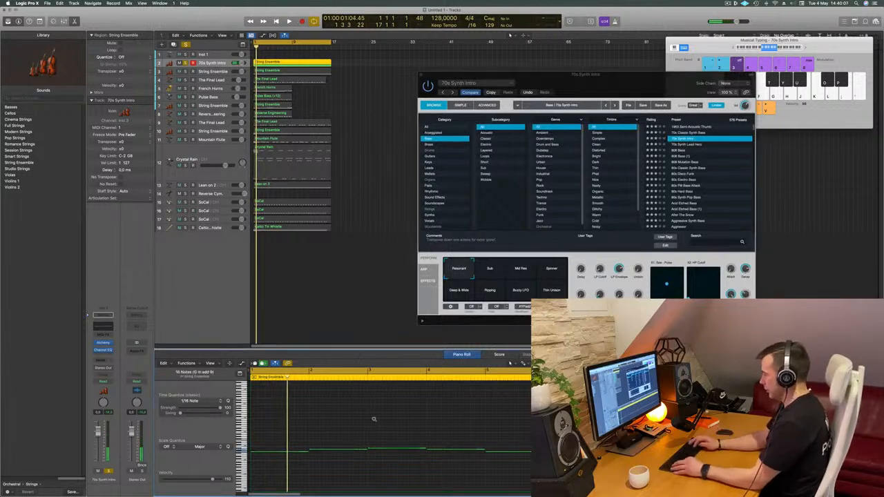
pyautogui.hotkey('alt', 'shift', 'Down')
pyautogui.hotkey('alt', 'shift', 'Down')
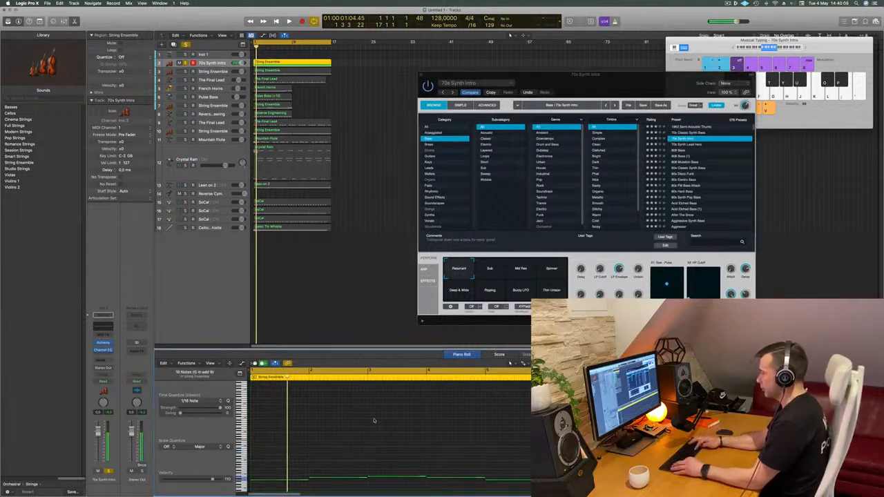
pyautogui.press('space')
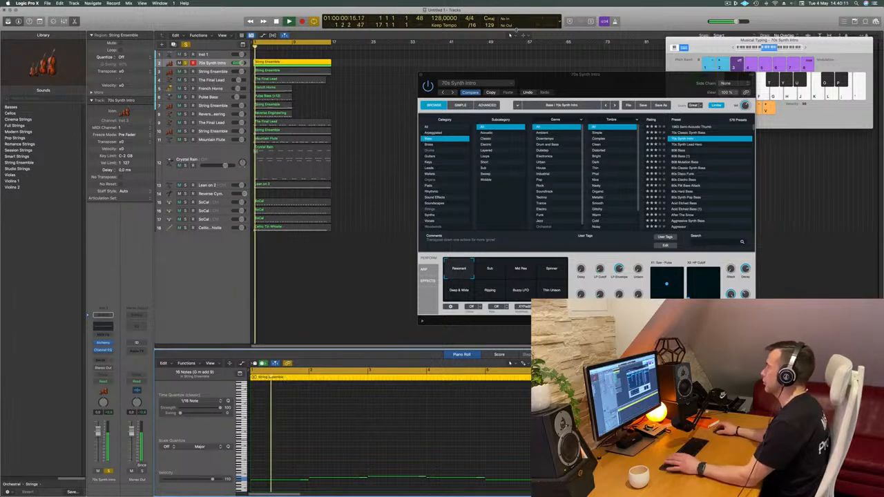
# - Audition the Bass presets from 70s Synth Lead Hero down to 80s Disco Funk during playback
pyautogui.moveTo(586, 74); pyautogui.dragTo(534, 42)
pyautogui.click(632, 113)
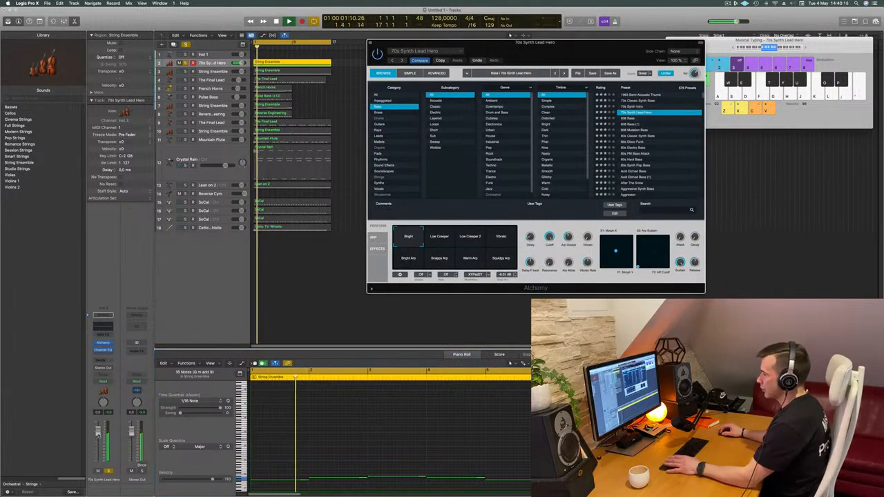
pyautogui.click(630, 119)
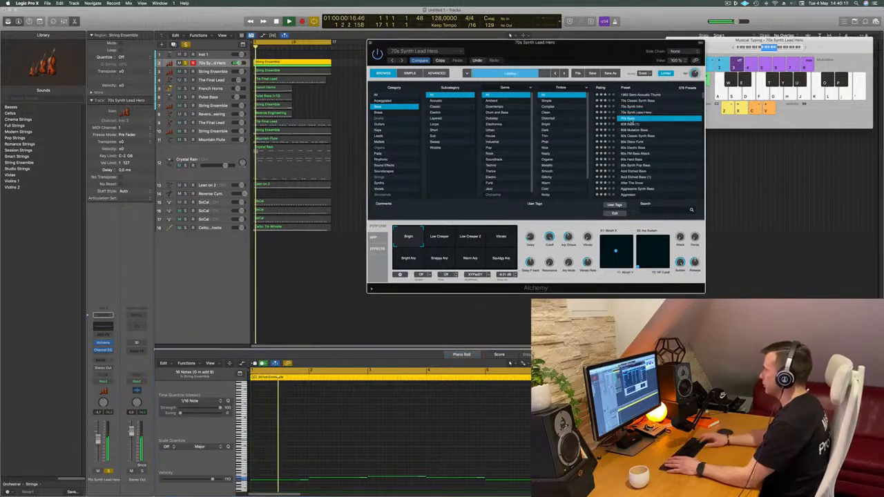
pyautogui.press('Down')
pyautogui.press('Down')
pyautogui.press('Down')
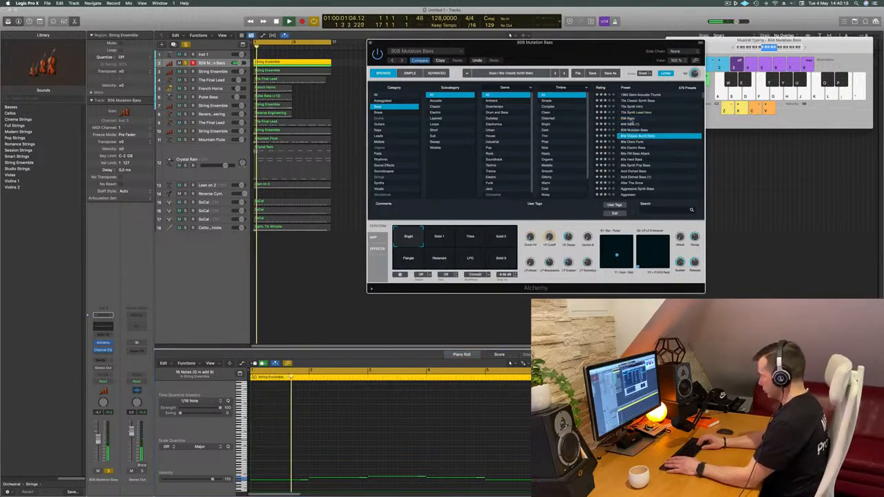
pyautogui.press('Down')
pyautogui.press('Down')
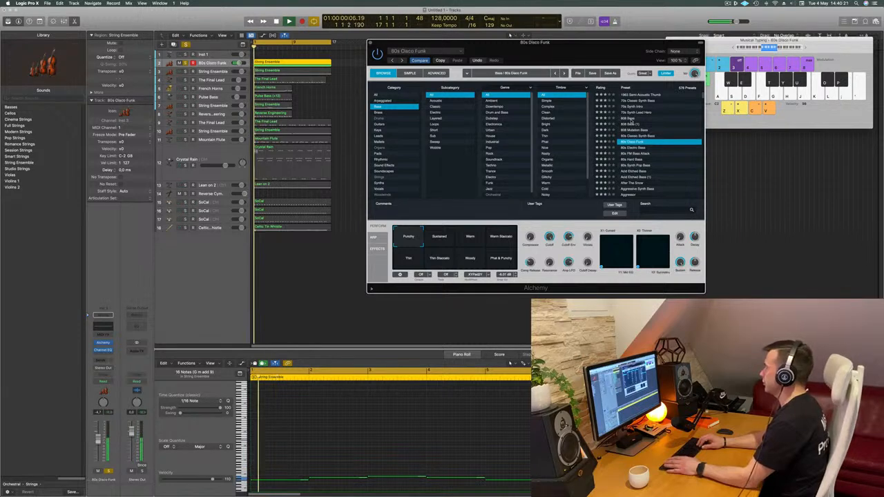
# - Continue auditioning Bass presets from 80s Electro Bass down to the second Acid Etched Bass and look through the filters
pyautogui.press('Down')
pyautogui.press('Down')
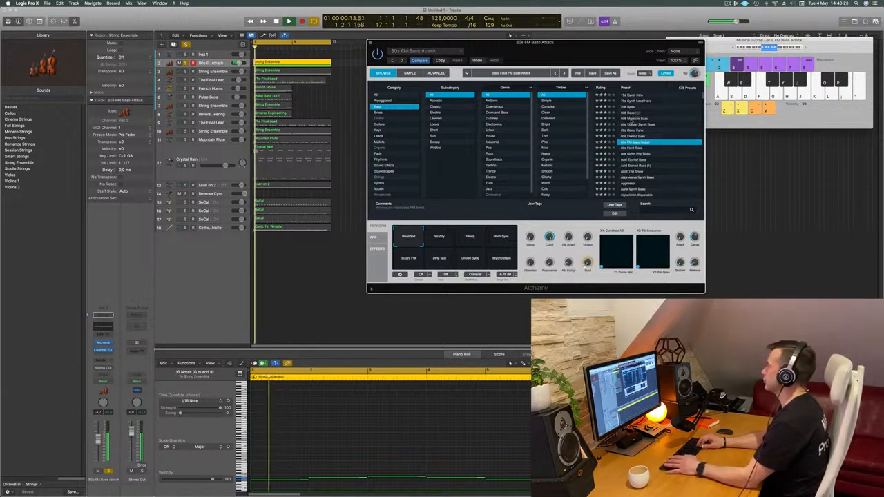
pyautogui.press('Down')
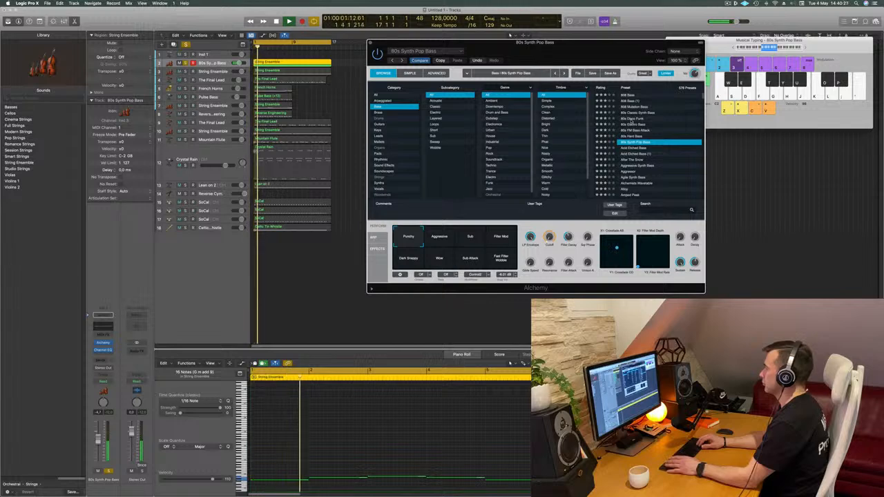
pyautogui.press('Down')
pyautogui.press('space')
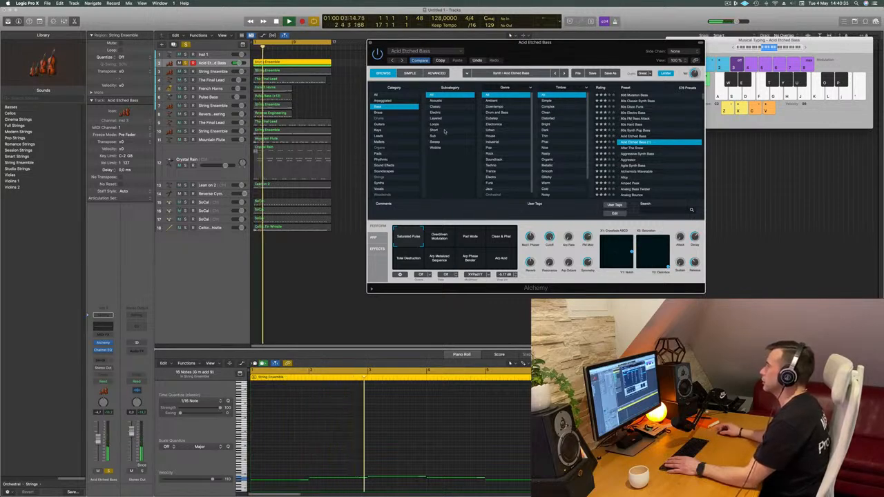
pyautogui.scroll(-3, 562, 126)
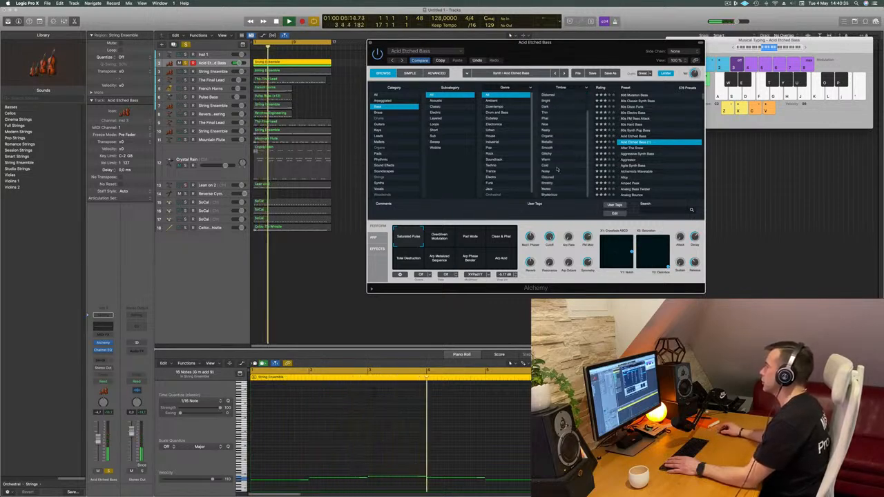
pyautogui.scroll(3, 561, 145)
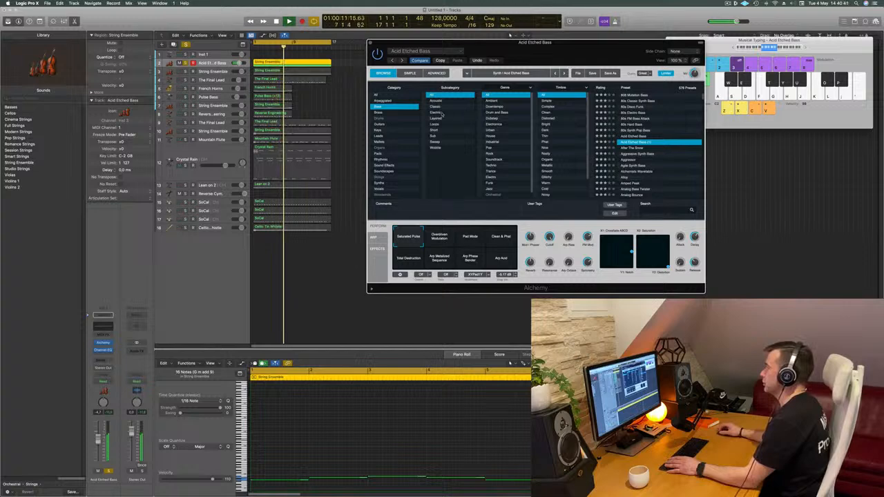
# - Compare the After The Snow and Aggressive Synth Bass presets, ending on After The Snow
pyautogui.click(632, 150)
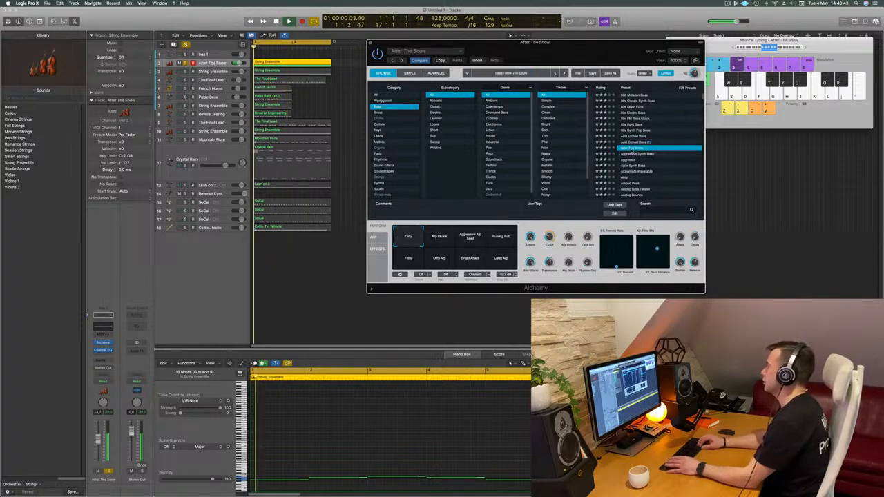
pyautogui.moveTo(554, 44); pyautogui.dragTo(597, 40)
pyautogui.click(682, 149)
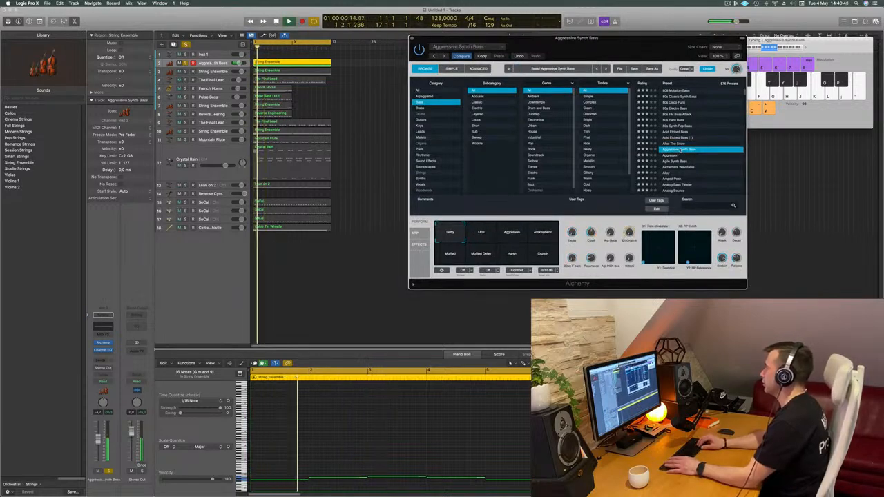
pyautogui.press('Up')
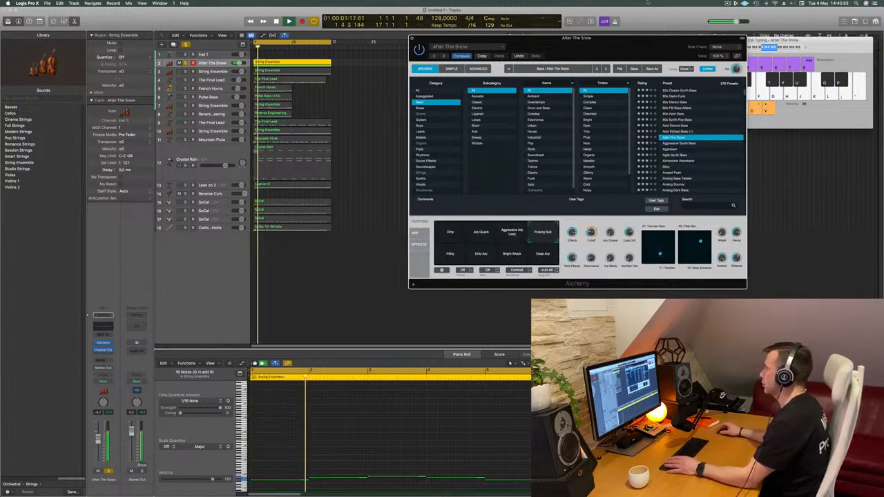
# - Audition After The Snow's performance variations, including Filthy, Pulsing Sub and Bright Attack, and settle on Deep Arp
pyautogui.moveTo(612, 48); pyautogui.dragTo(507, 20)
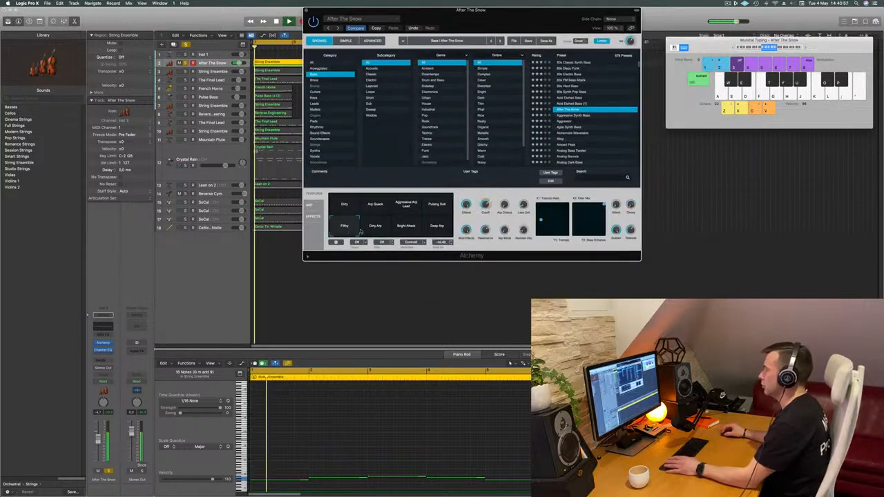
pyautogui.click(440, 225)
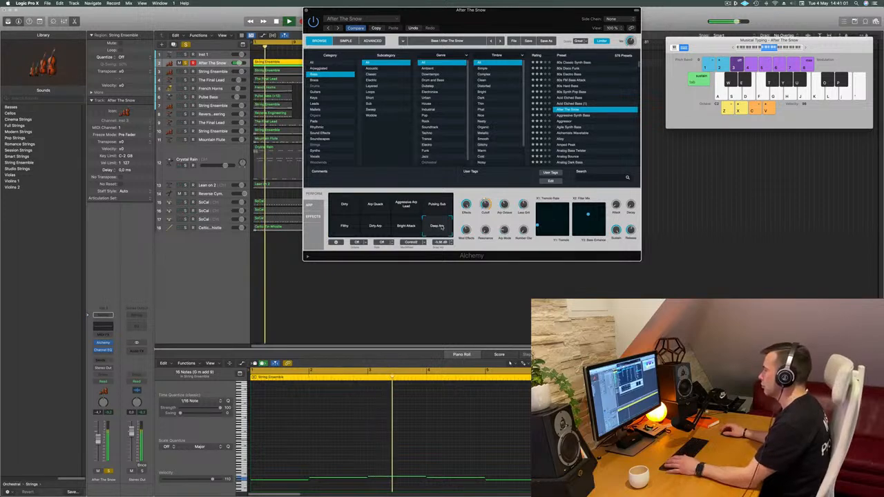
pyautogui.click(443, 206)
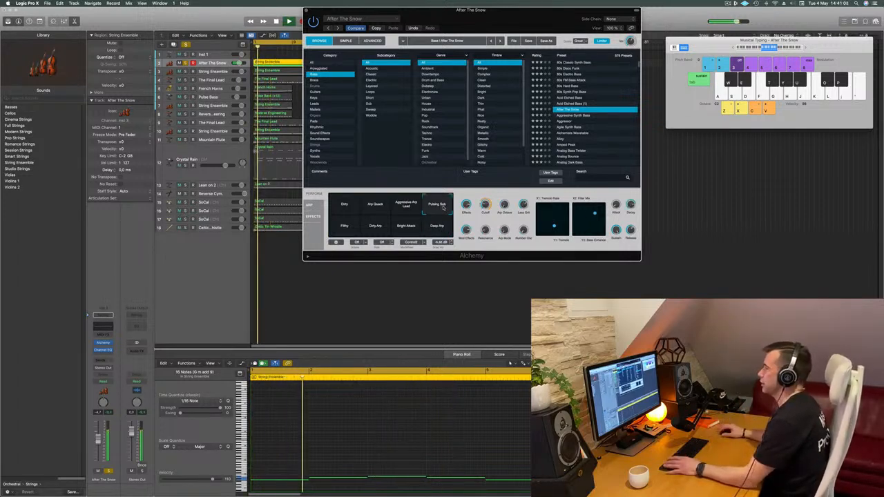
pyautogui.click(440, 227)
pyautogui.click(346, 230)
pyautogui.click(376, 231)
pyautogui.click(409, 232)
pyautogui.click(436, 233)
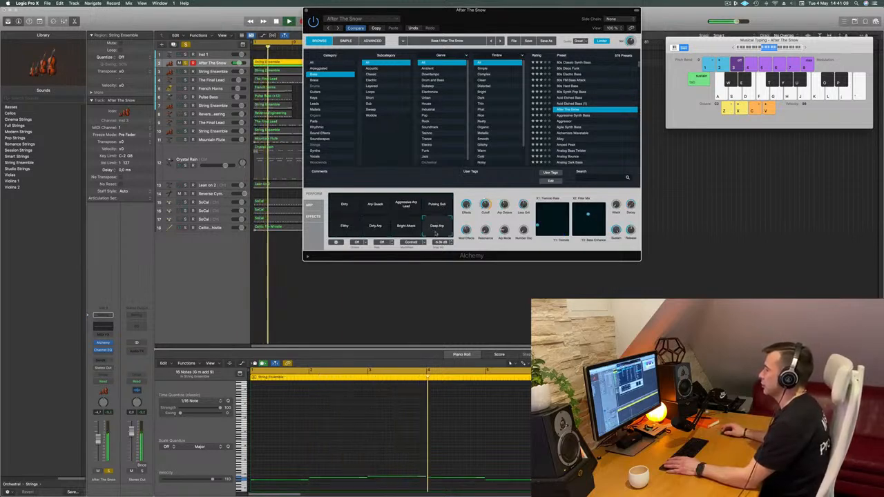
pyautogui.click(442, 206)
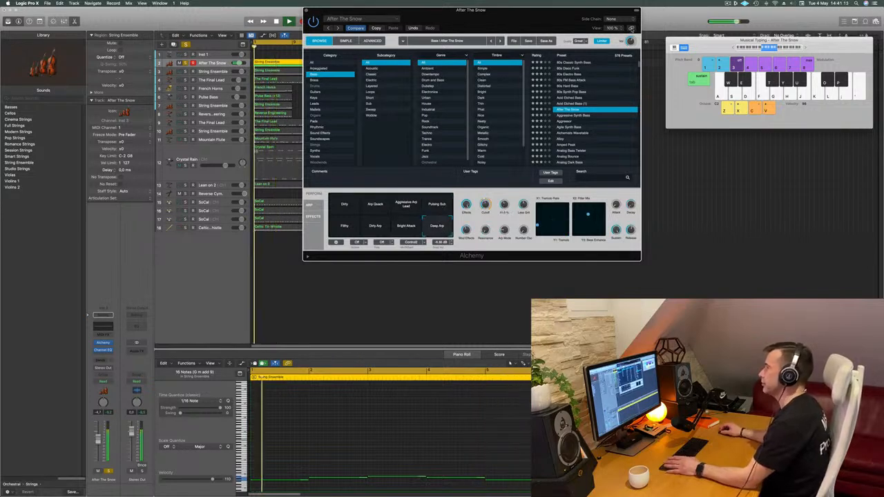
# - Move the Alchemy window clear of the regions and replay the Deep Arp bass from the beginning
pyautogui.moveTo(567, 26); pyautogui.dragTo(772, 34)
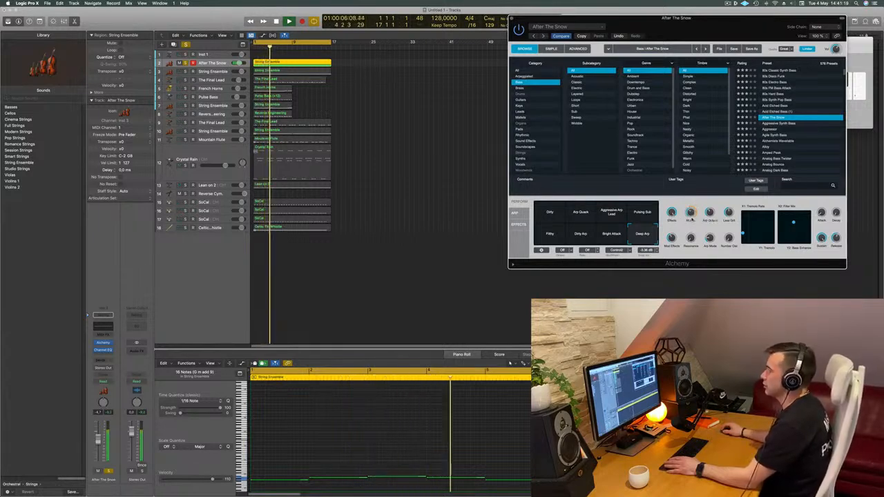
pyautogui.press('Return')
pyautogui.press('space')
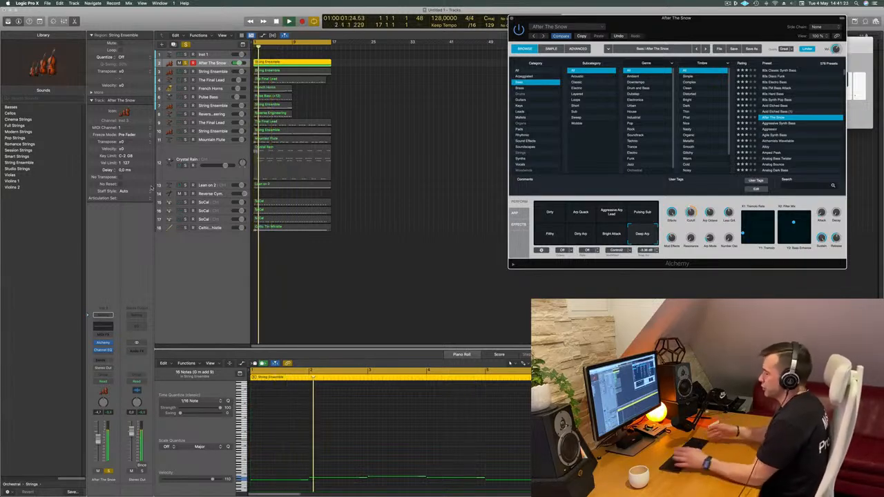
pyautogui.press('Return')
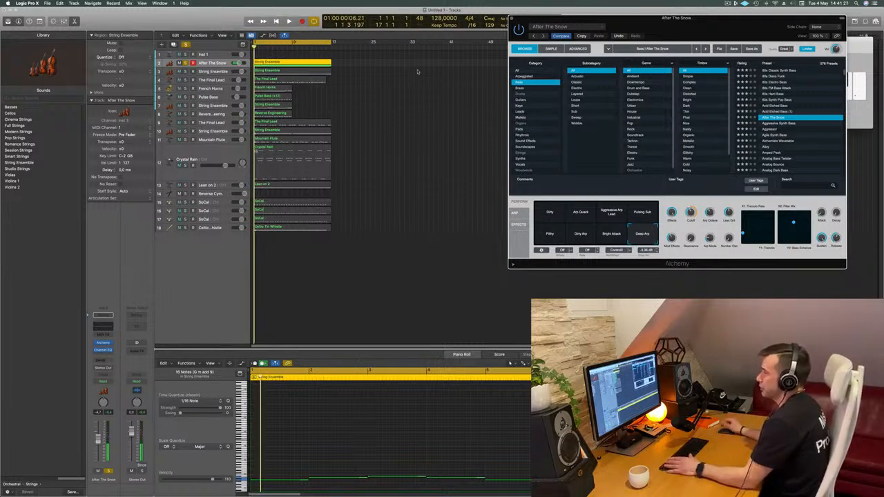
pyautogui.press('space')
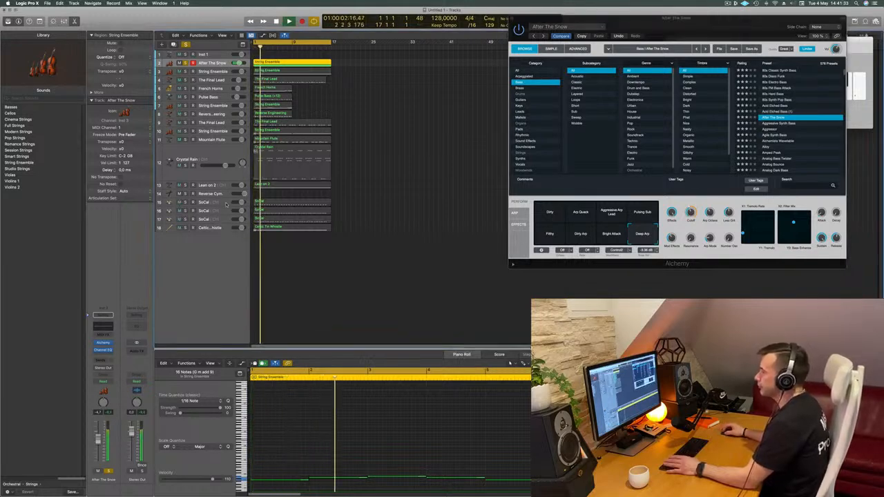
# - Move the first SoCal drum track directly below After The Snow, solo it and play both tracks together
pyautogui.moveTo(227, 200); pyautogui.dragTo(227, 71)
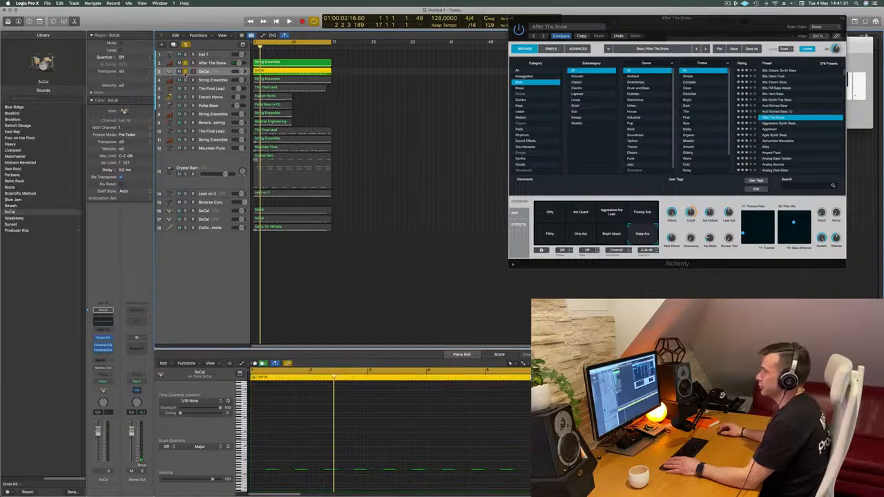
pyautogui.press('space')
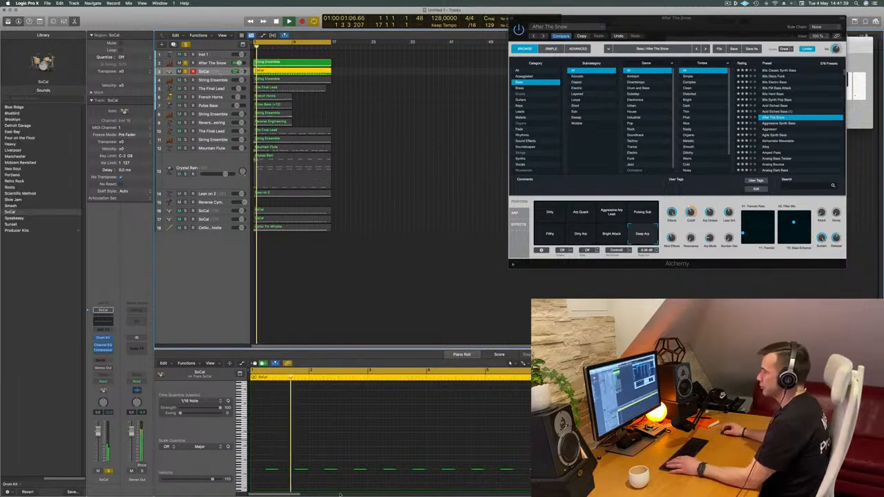
# - Examine the SoCal region's notes in the Piano Roll and replay the bass and drums from the beginning
pyautogui.scroll(-10, 330, 460)
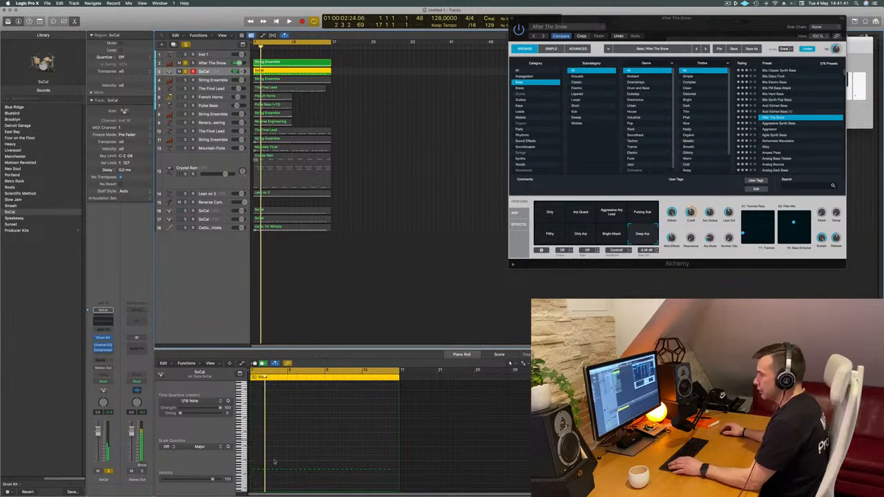
pyautogui.press('Return')
pyautogui.scroll(3, 297, 462)
pyautogui.scroll(3, 297, 463)
pyautogui.press('space')
pyautogui.press('space')
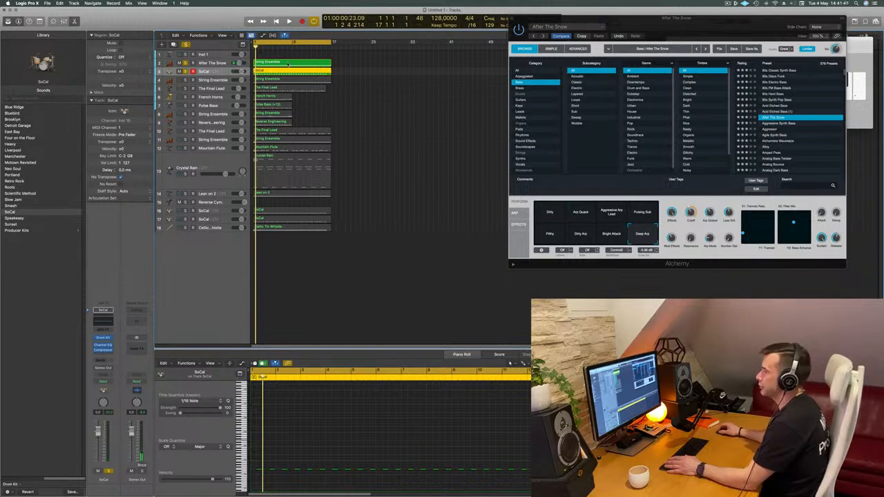
# - Load Drum Machine Designer as the instrument of the Inst 1 track, expand the empty kit and select the SoCal region
pyautogui.click(220, 54)
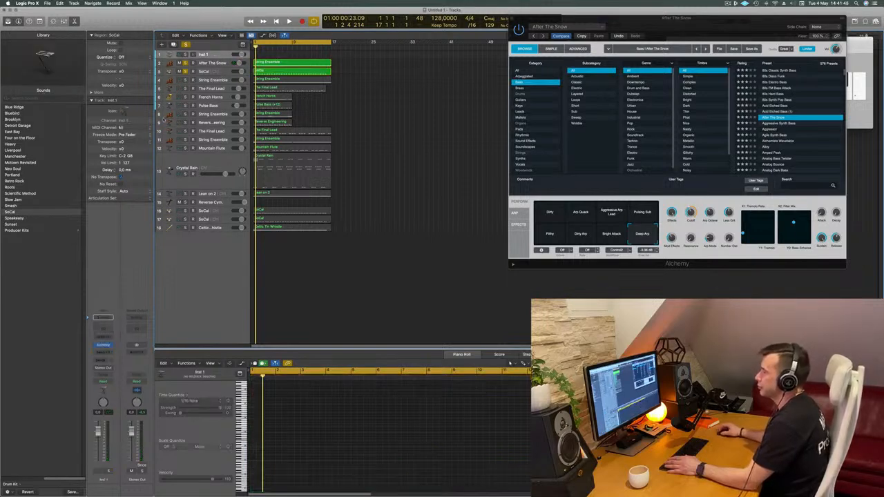
pyautogui.click(109, 349)
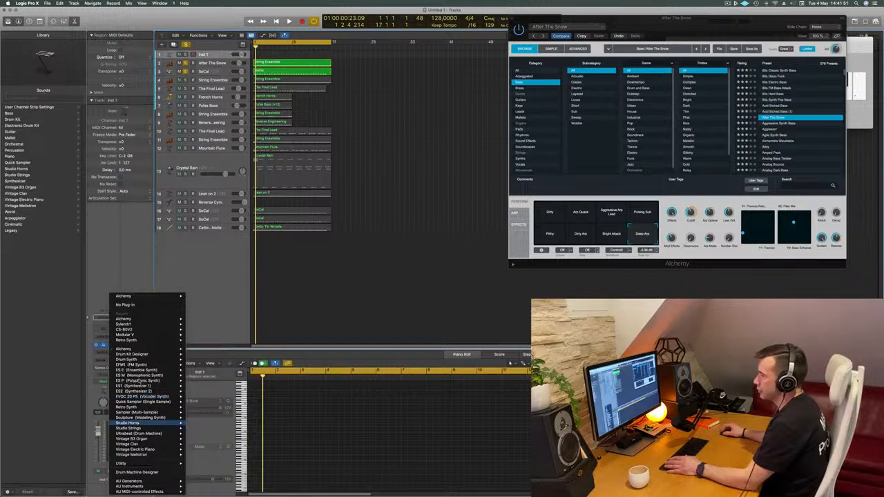
pyautogui.click(141, 473)
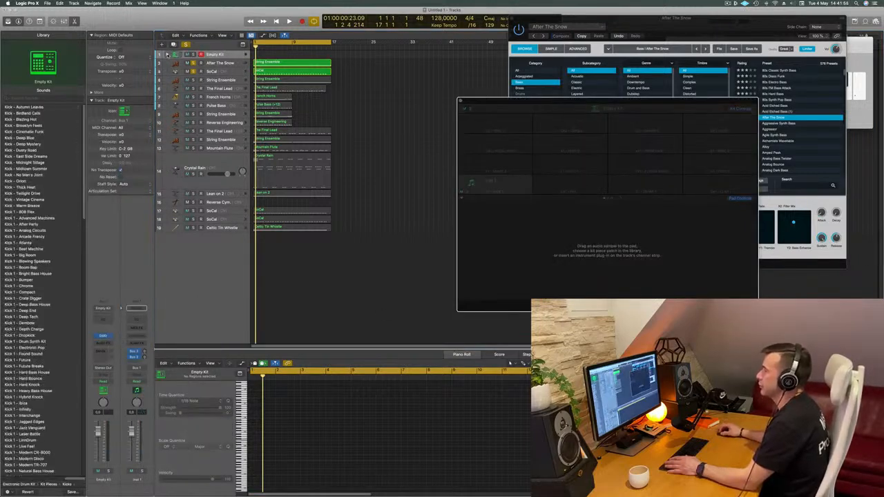
pyautogui.press('space')
pyautogui.click(284, 82)
pyautogui.press('space')
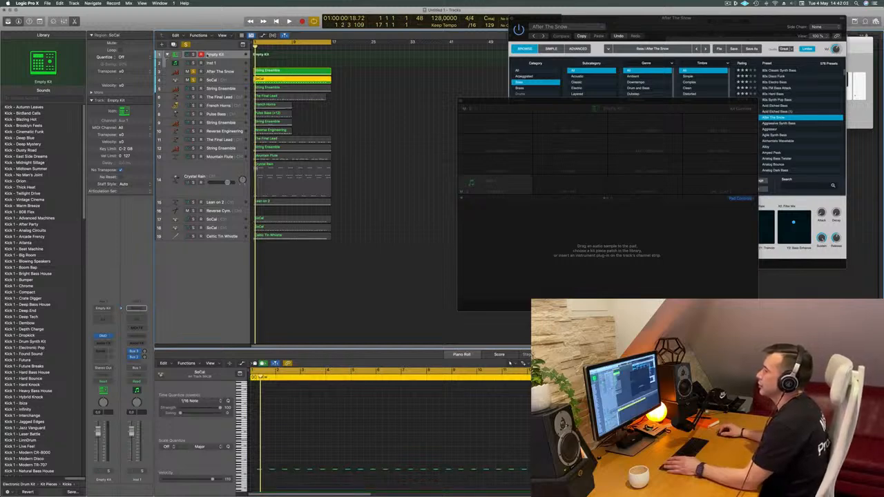
# - Load the Cinematic Funk electronic kit onto the Empty Kit track
pyautogui.click(228, 55)
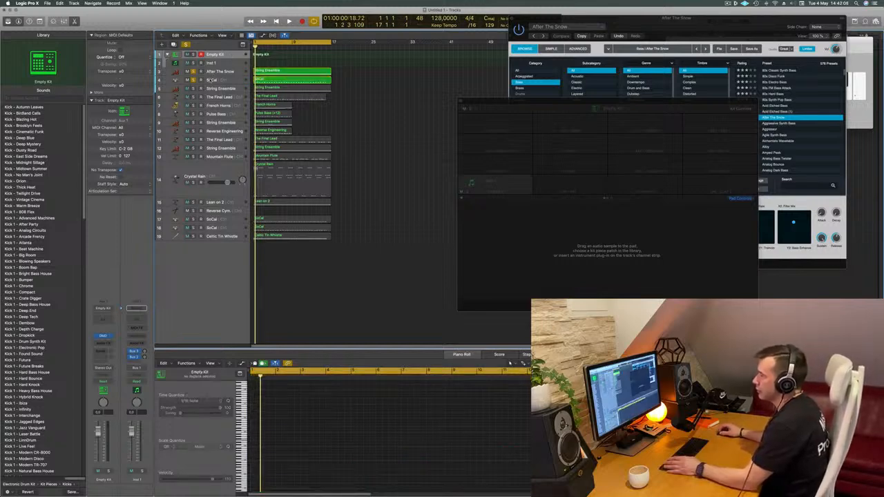
pyautogui.click(222, 63)
pyautogui.click(228, 56)
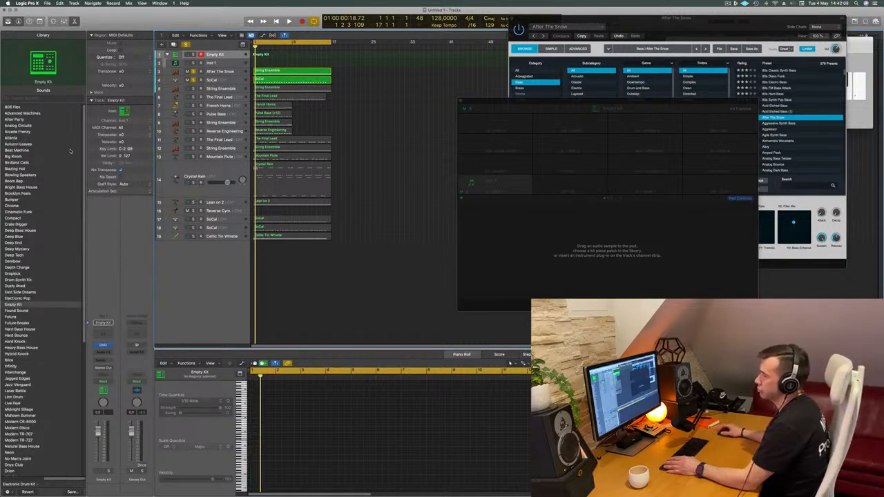
pyautogui.click(24, 212)
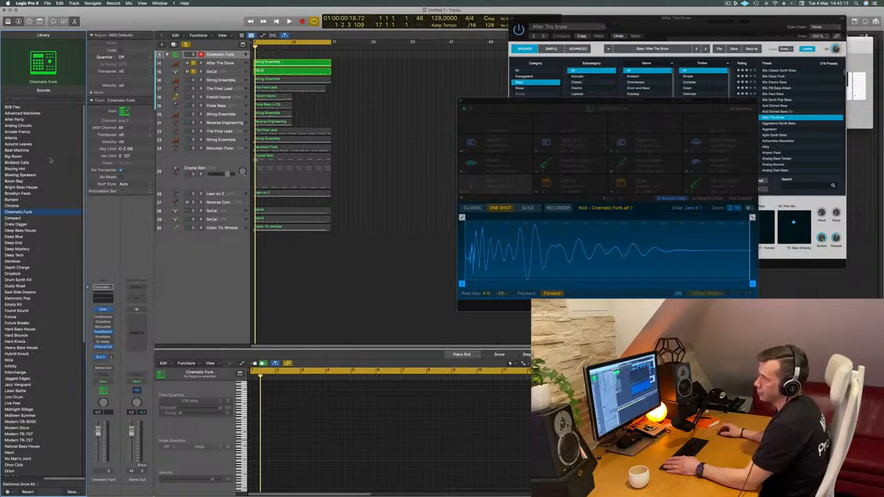
# - Browse further through the electronic drum kits and load the Futura kit in place of Cinematic Funk
pyautogui.scroll(-5, 63, 186)
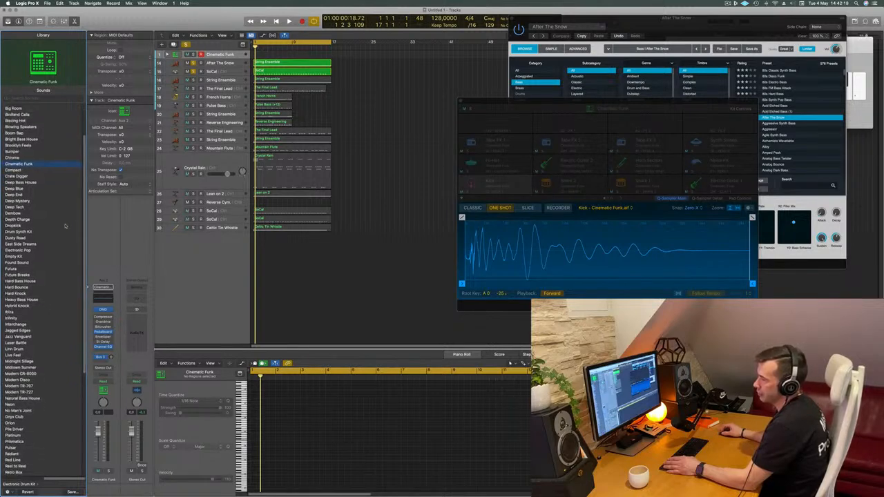
pyautogui.scroll(-3, 65, 226)
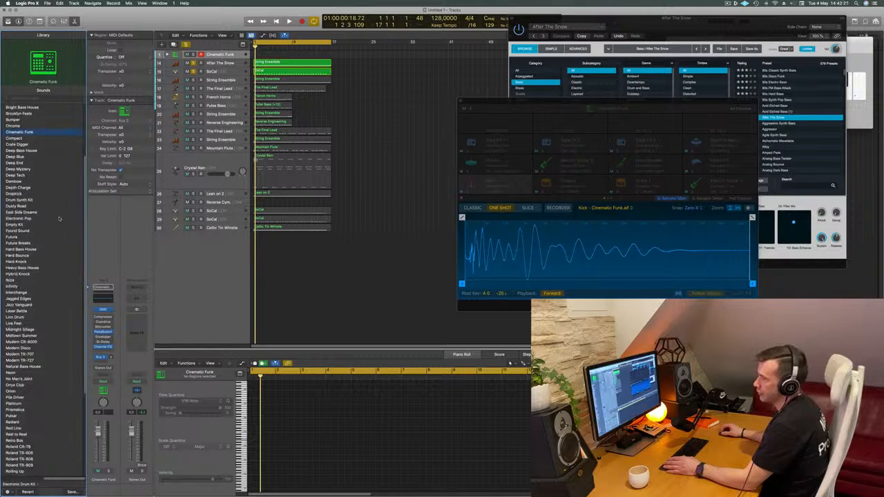
pyautogui.click(24, 219)
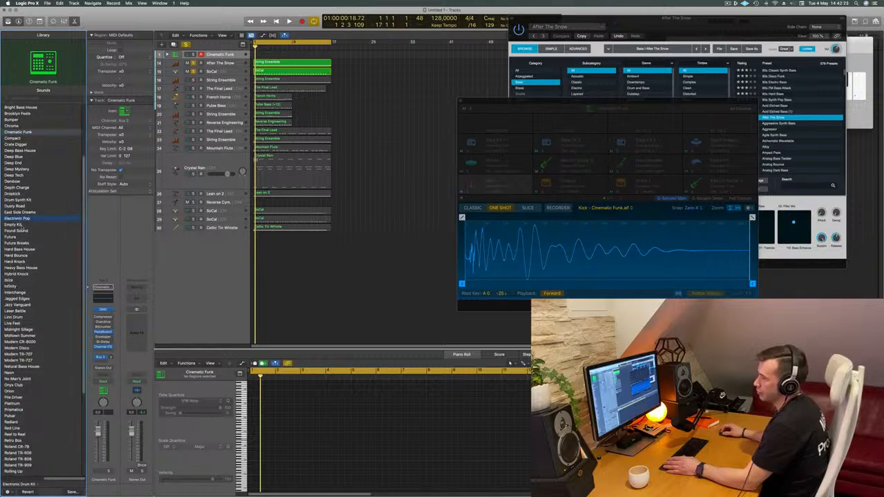
pyautogui.click(15, 238)
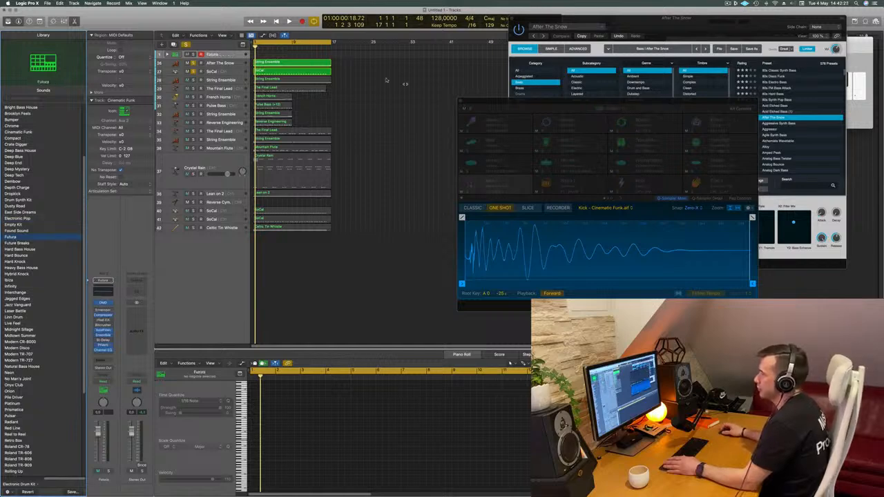
# - Expand the Futura kit, move the SoCal region onto its Kick 2 track and play it with the kit soloed
pyautogui.click(295, 72)
pyautogui.click(166, 55)
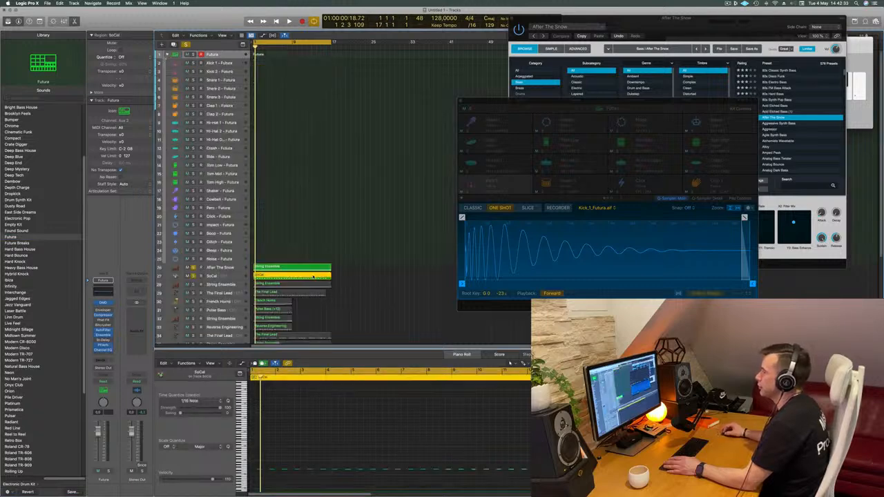
pyautogui.moveTo(271, 275); pyautogui.dragTo(276, 72)
pyautogui.press('space')
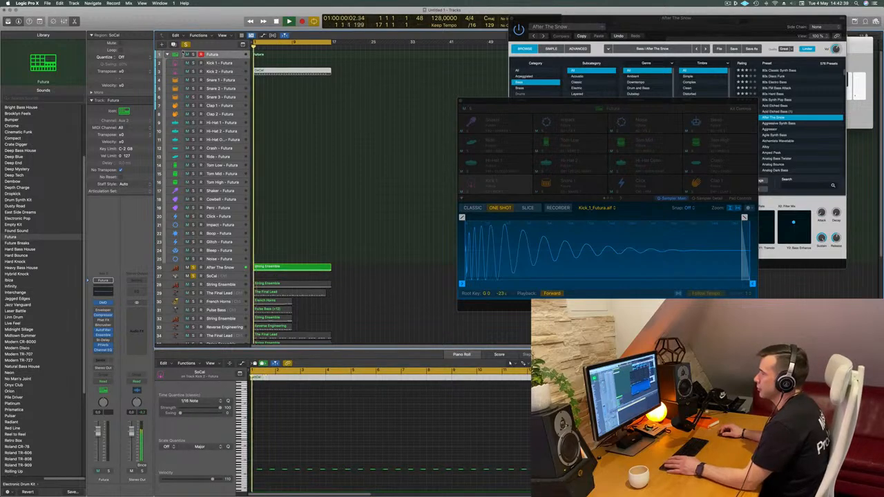
pyautogui.click(290, 69)
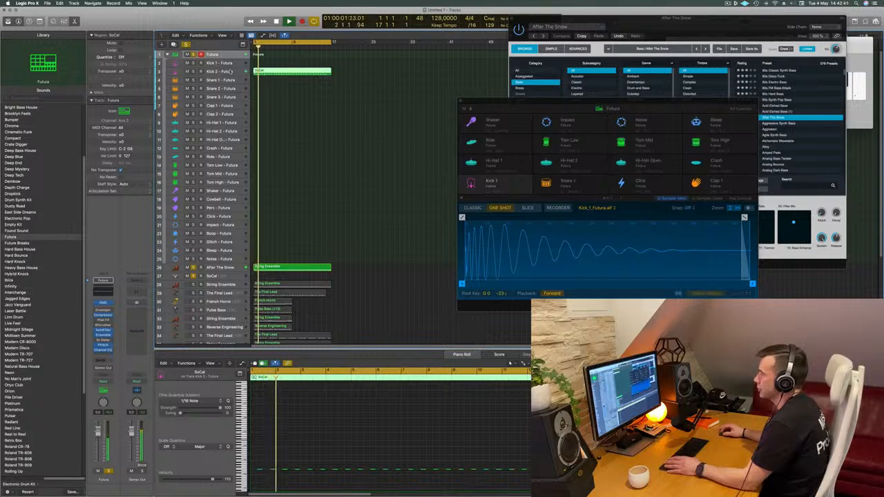
# - Move the SoCal region from Kick 2 to the Snare 1 track of the Futura kit and select that track
pyautogui.click(222, 72)
pyautogui.moveTo(297, 77); pyautogui.dragTo(298, 85)
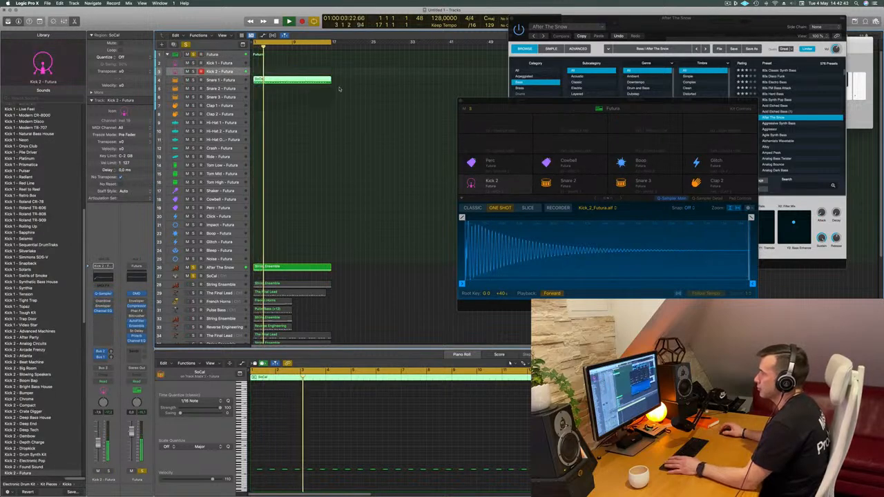
pyautogui.click(219, 80)
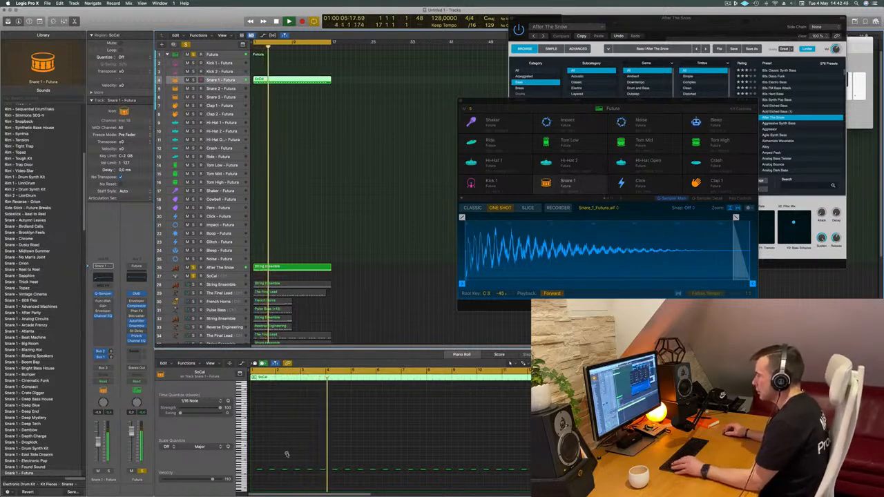
# - Select all notes of the SoCal region in the Piano Roll, try deleting them and undo the deletion
pyautogui.scroll(5, 265, 449)
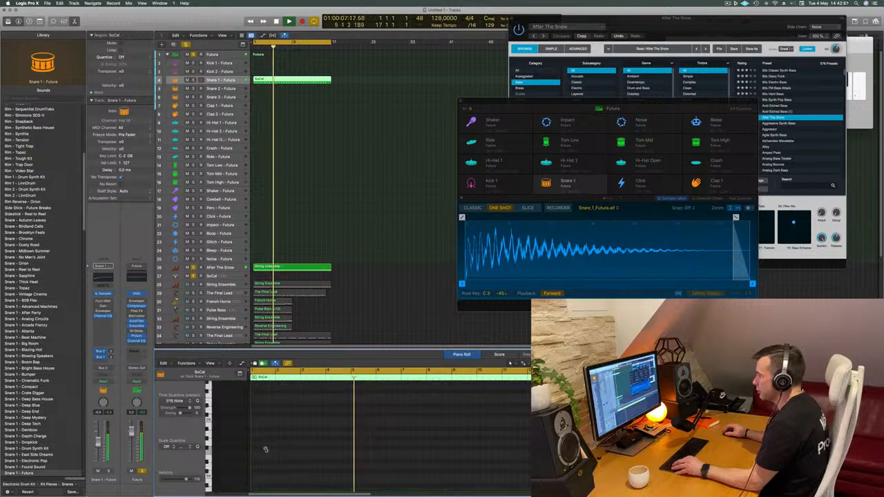
pyautogui.scroll(-5, 266, 451)
pyautogui.scroll(-3, 267, 450)
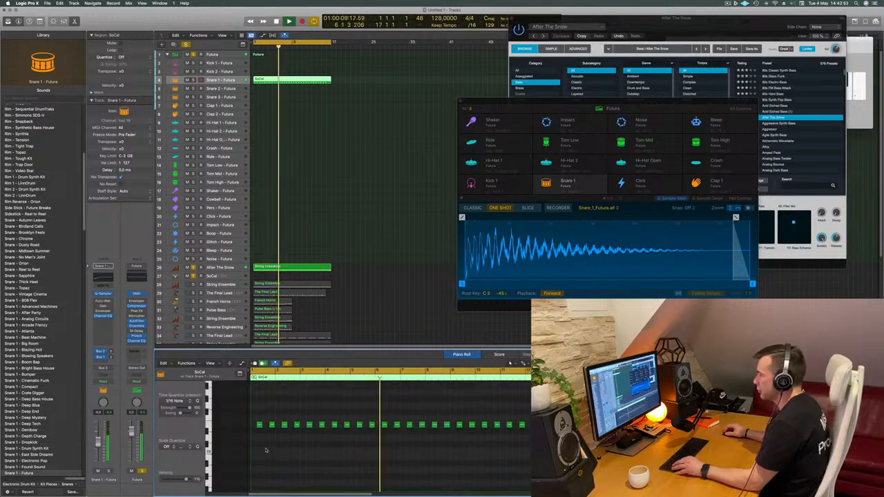
pyautogui.scroll(1, 269, 456)
pyautogui.press('super+a')
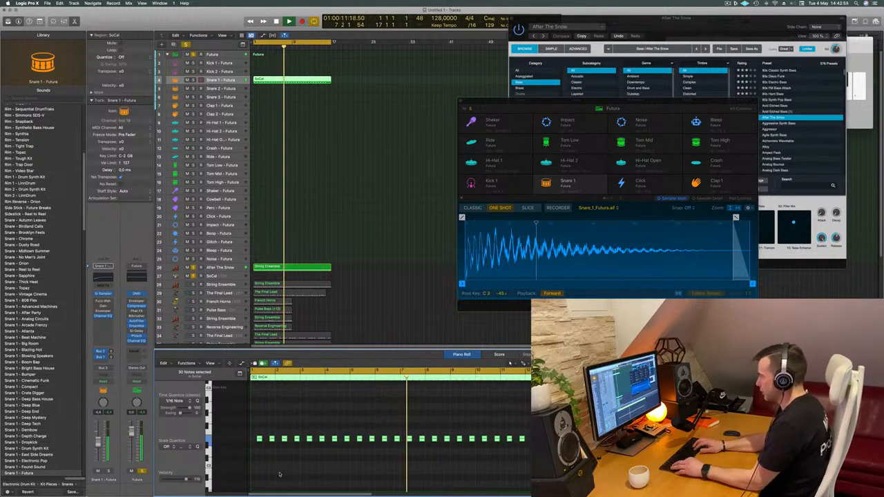
pyautogui.press('Delete')
pyautogui.press('super+z')
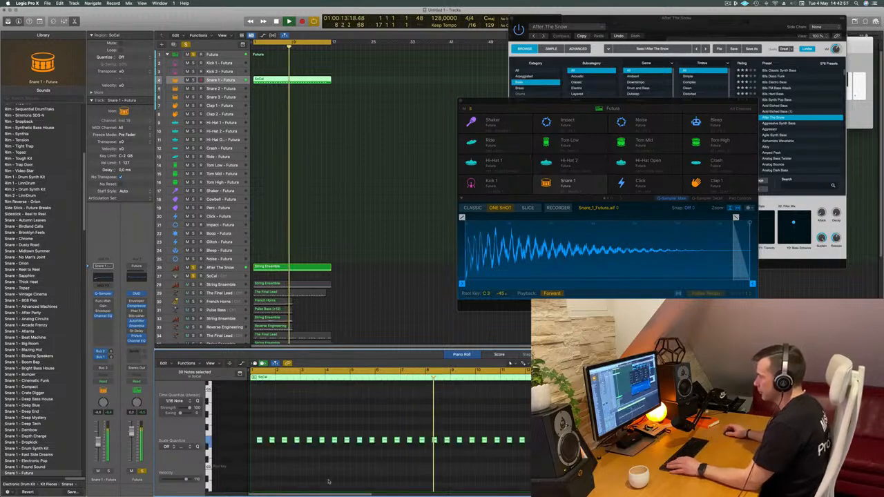
# - Replay the Snare 1 part from the beginning together with the bass
pyautogui.press('Return')
pyautogui.moveTo(285, 81)
pyautogui.mouseDown()
pyautogui.moveTo(294, 97)
pyautogui.moveTo(295, 80)
pyautogui.mouseUp()
pyautogui.press('Return')
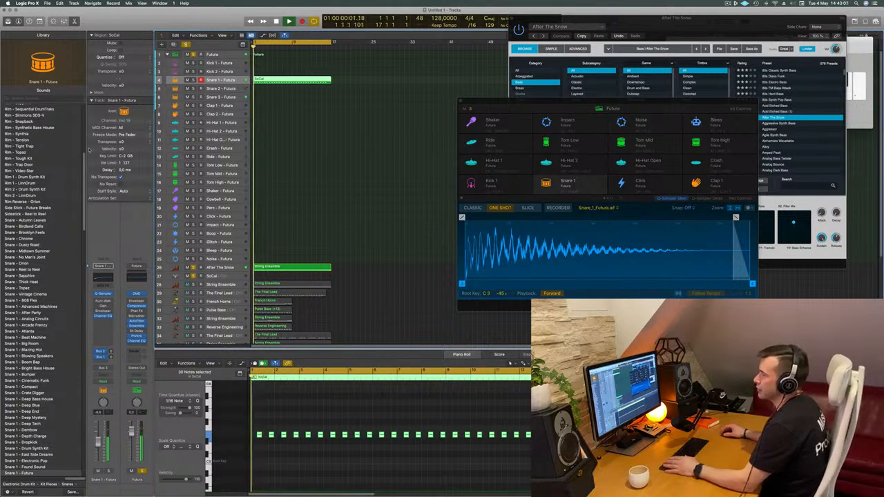
# - Replace the Futura kit with Advanced Machines, audition it and settle on the Hybrid Knock kit
pyautogui.click(212, 54)
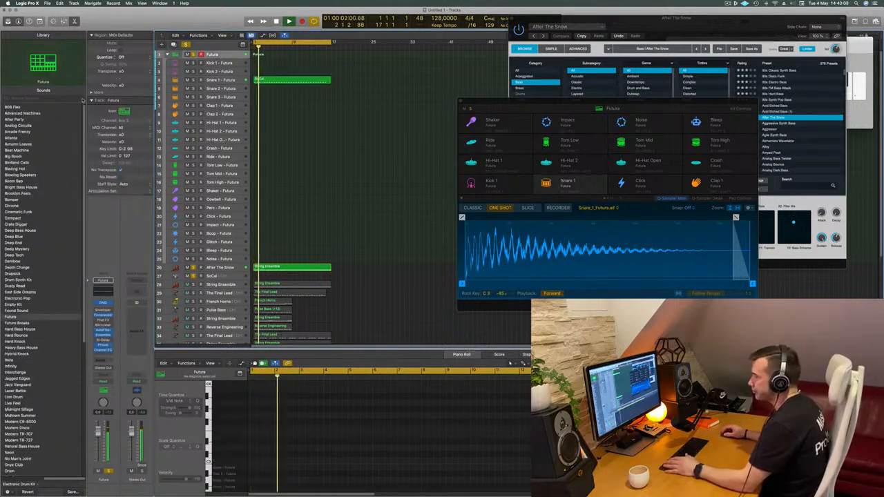
pyautogui.click(21, 113)
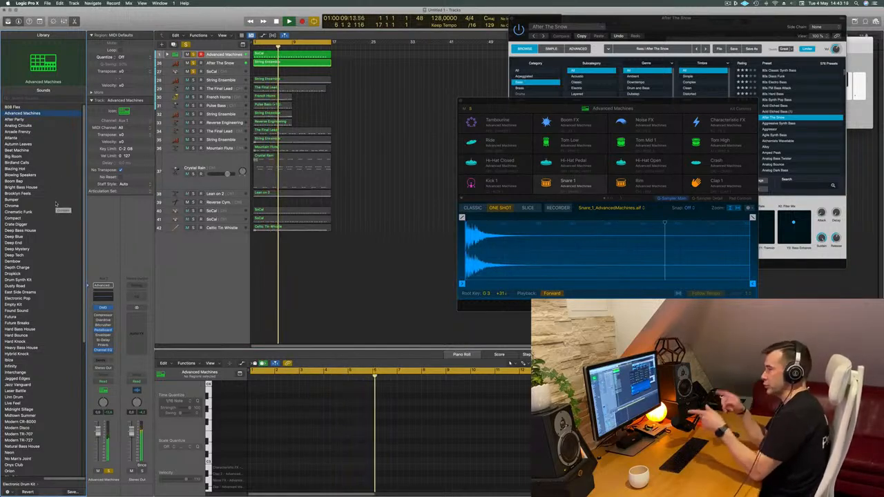
pyautogui.scroll(-2, 37, 260)
pyautogui.scroll(-4, 37, 267)
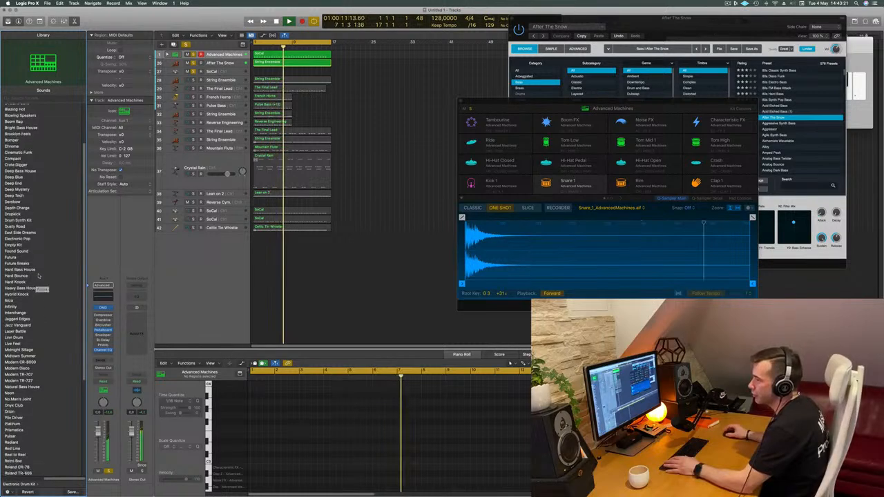
pyautogui.click(38, 284)
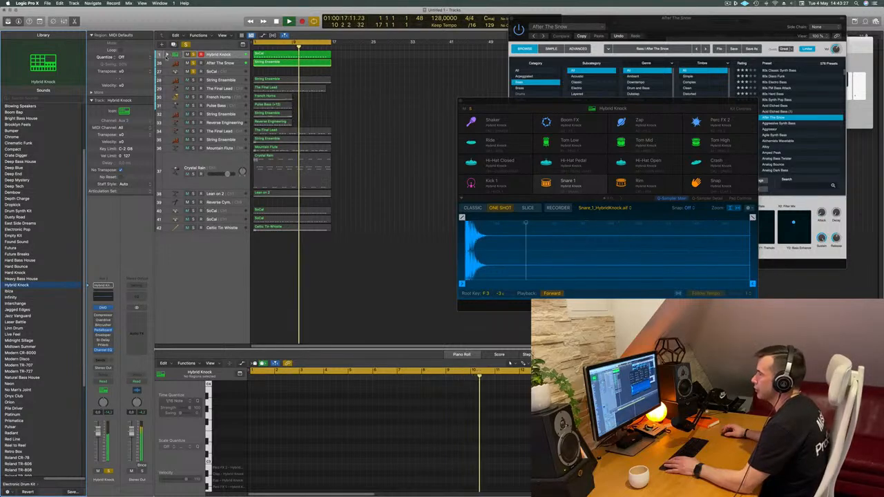
# - Move the SoCal region down to the second snare track of the expanded Hybrid Knock kit and restart playback
pyautogui.moveTo(283, 79); pyautogui.dragTo(285, 88)
pyautogui.press('Return')
# - Move the SoCal region from the upper of the two remaining SoCal tracks to Kick 1 of Hybrid Knock and play it
pyautogui.scroll(-5, 375, 211)
pyautogui.scroll(-5, 376, 211)
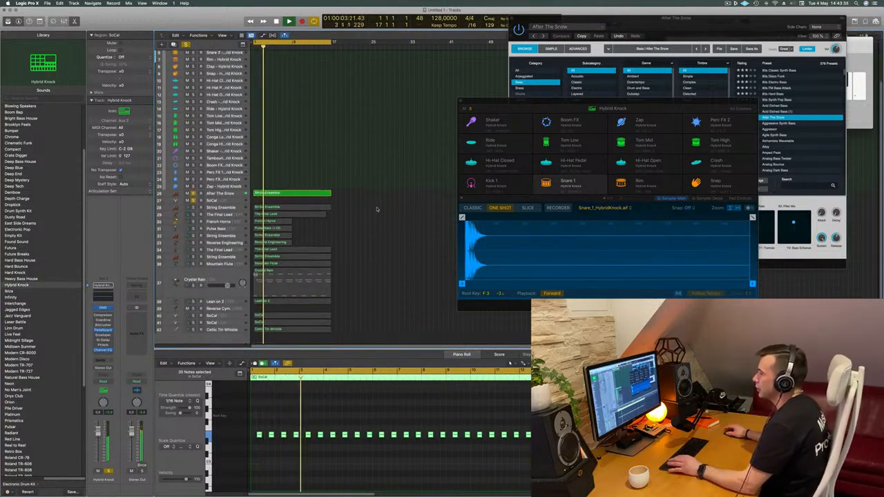
pyautogui.click(276, 297)
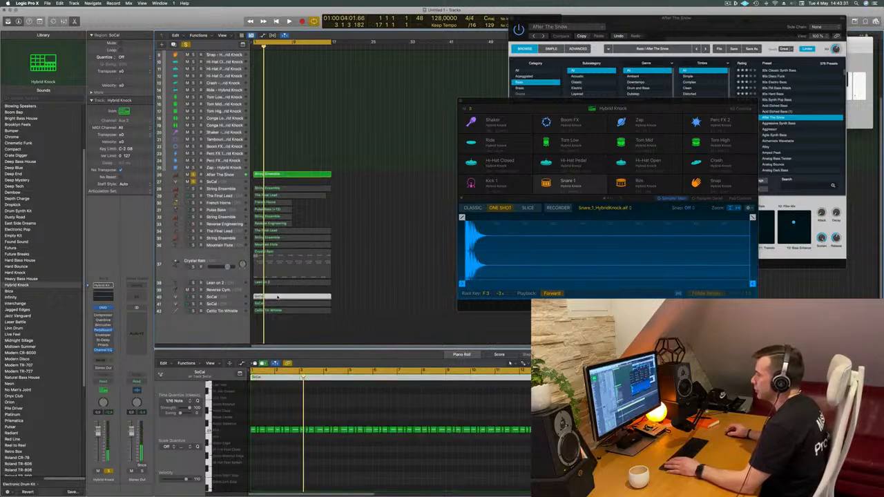
pyautogui.moveTo(415, 205); pyautogui.dragTo(357, 96)
pyautogui.scroll(3, 356, 97)
pyautogui.scroll(5, 356, 96)
pyautogui.moveTo(363, 152); pyautogui.dragTo(267, 64)
pyautogui.press('space')
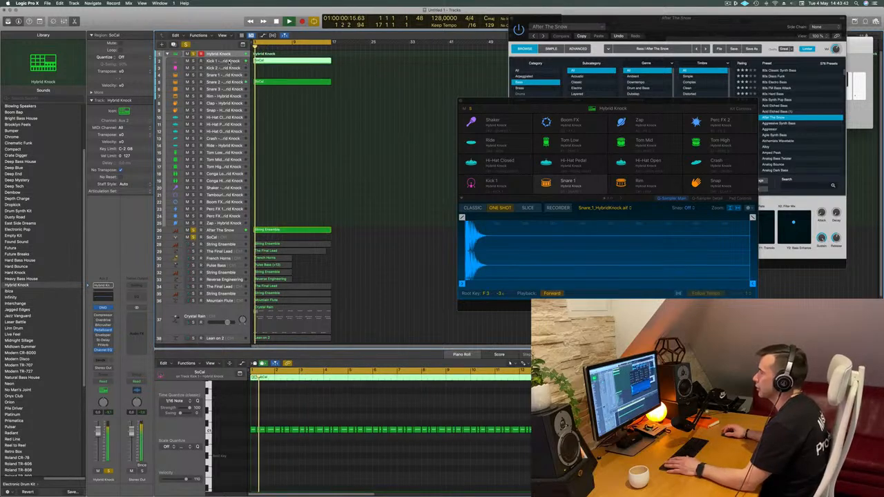
# - Select the Kick 1 track of Hybrid Knock and replay the kick part from the beginning
pyautogui.click(231, 61)
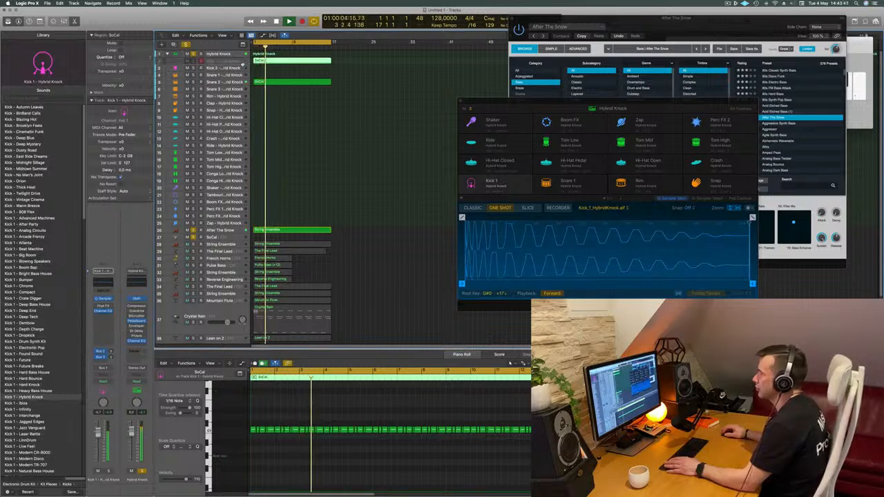
pyautogui.press('space')
pyautogui.press('space')
# - Select the After The Snow bass track and replay it from the beginning with the Hybrid Knock drums
pyautogui.press('space')
pyautogui.press('space')
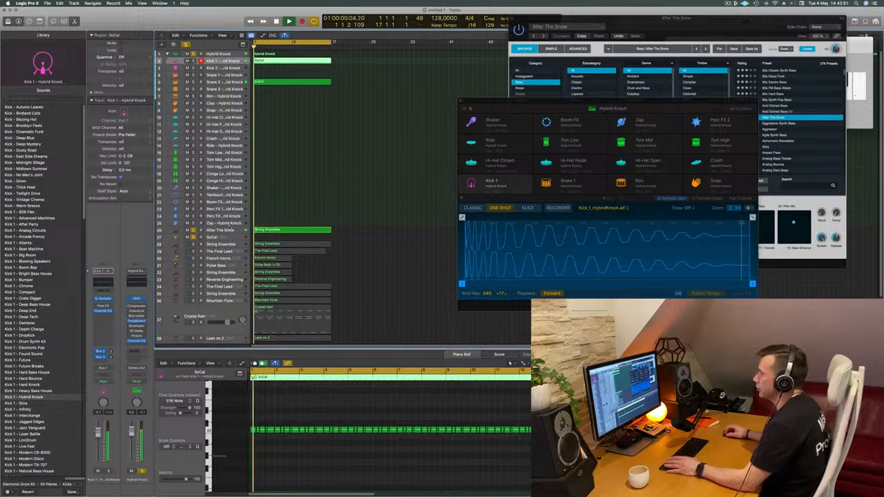
pyautogui.click(233, 223)
pyautogui.click(233, 230)
pyautogui.press('space')
pyautogui.press('space')
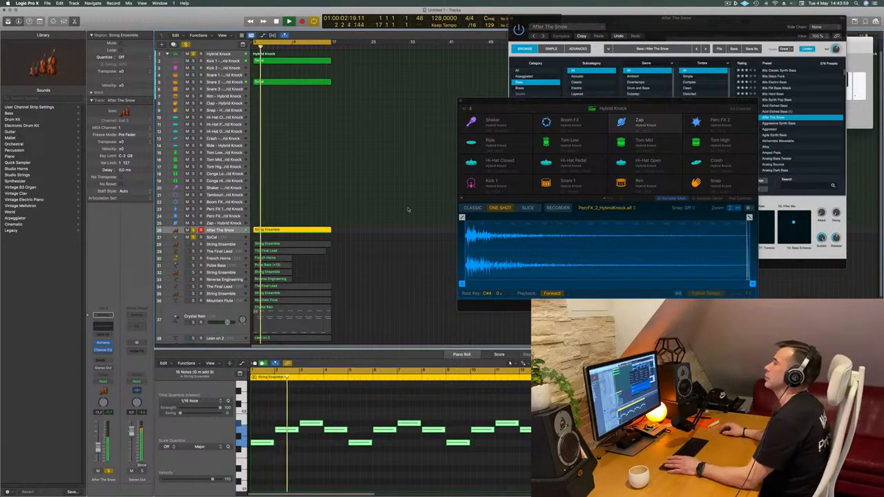
# - Select the Kick 1 track of Hybrid Knock, show the toolbar and enlarge the track's display
pyautogui.click(220, 61)
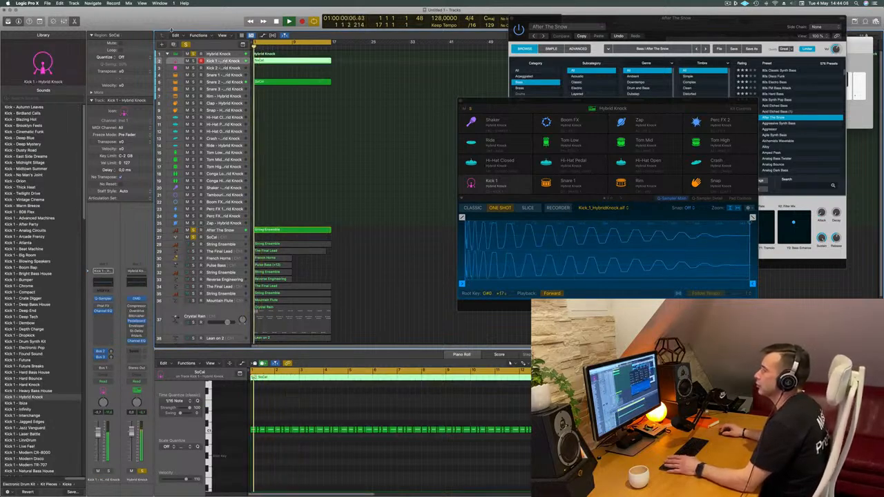
pyautogui.press('ctrl+alt+super+t')
pyautogui.hotkey('ctrl', 'z')
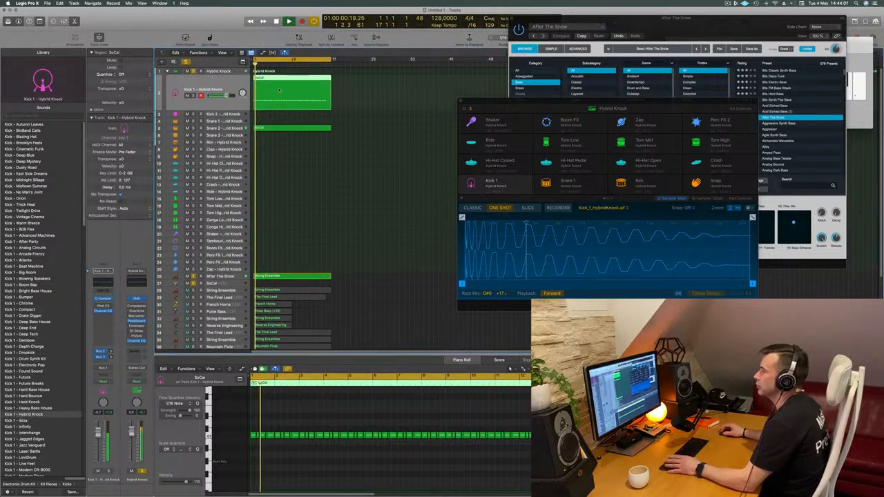
# - Try the SoCal kick region on the Kick 2 track of Hybrid Knock, return it to Kick 1 and play it
pyautogui.moveTo(234, 111); pyautogui.dragTo(235, 125)
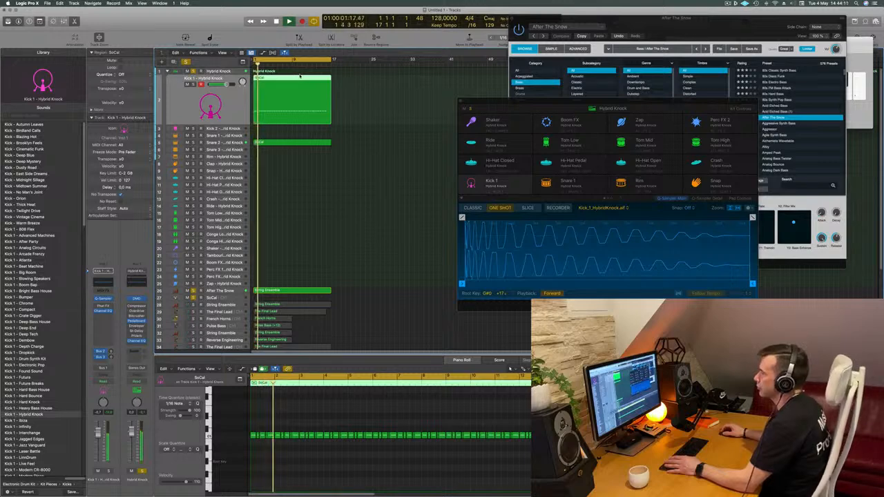
pyautogui.moveTo(299, 78); pyautogui.dragTo(300, 126)
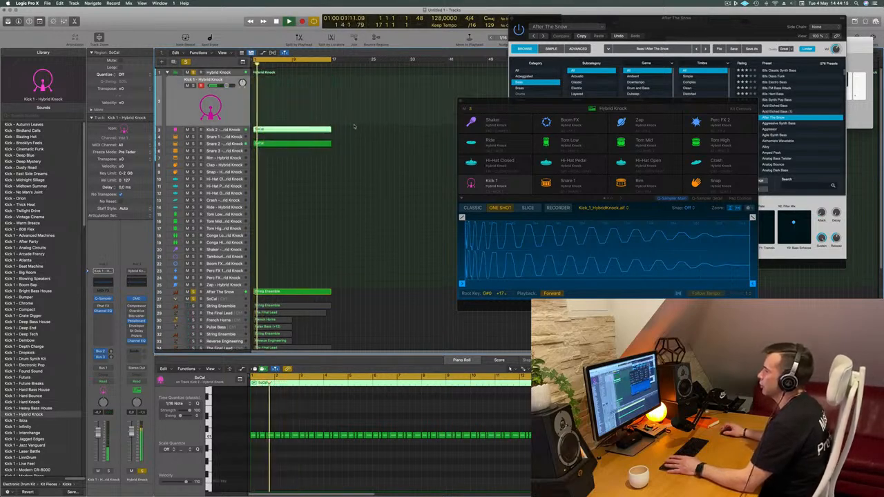
pyautogui.moveTo(272, 128); pyautogui.dragTo(272, 105)
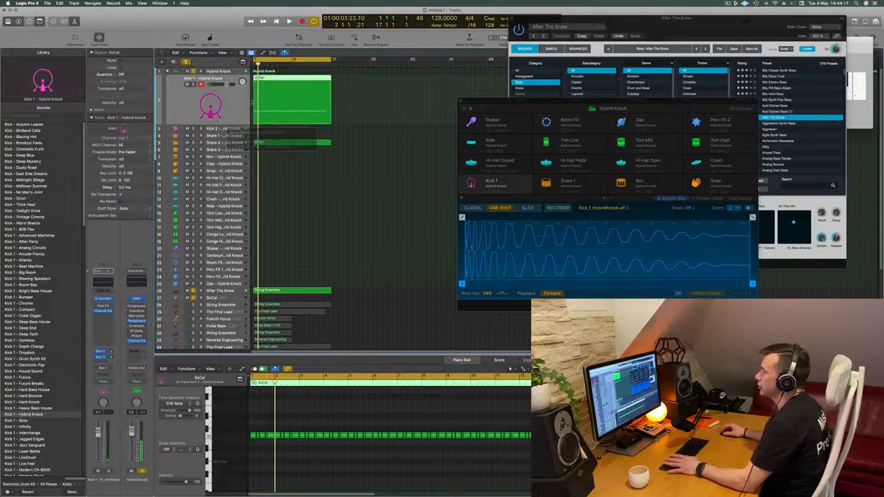
pyautogui.press('space')
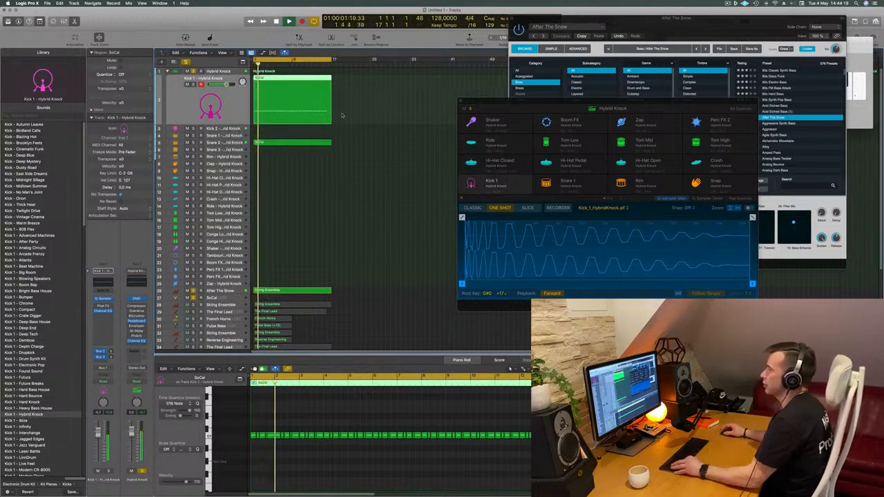
# - Replay the kick and boost the 55 Hz band by 4.1 dB in the Channel EQ of Kick 1
pyautogui.press('super+Right')
pyautogui.press('super+Right')
pyautogui.press('super+Right')
pyautogui.press('super+Right')
pyautogui.press('super+Right')
pyautogui.press('super+Left')
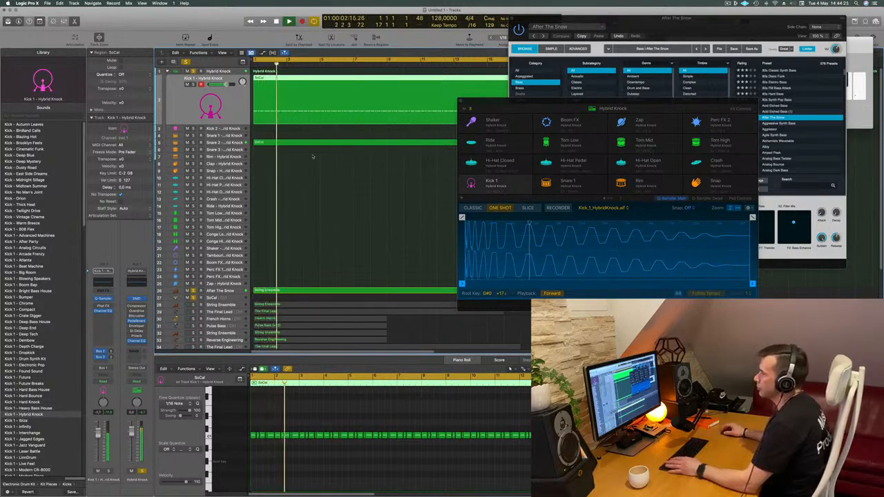
pyautogui.press('space')
pyautogui.press('space')
pyautogui.press('space')
pyautogui.click(103, 281)
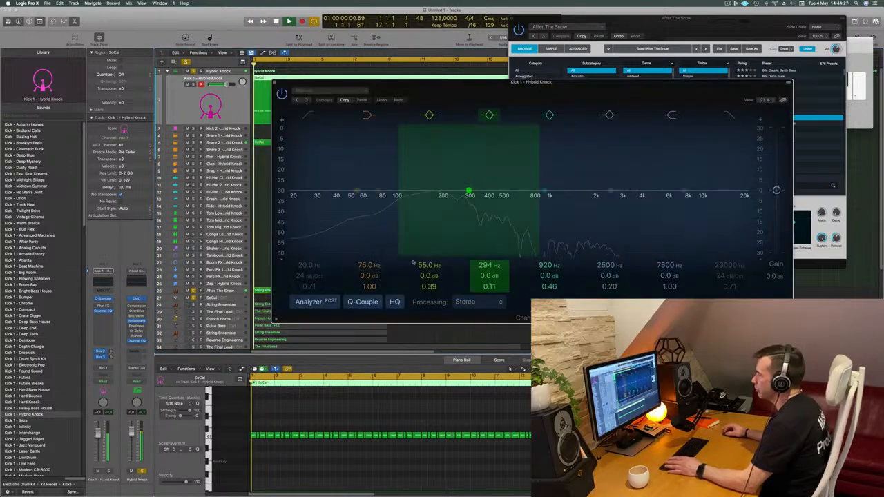
pyautogui.moveTo(357, 191); pyautogui.dragTo(357, 182)
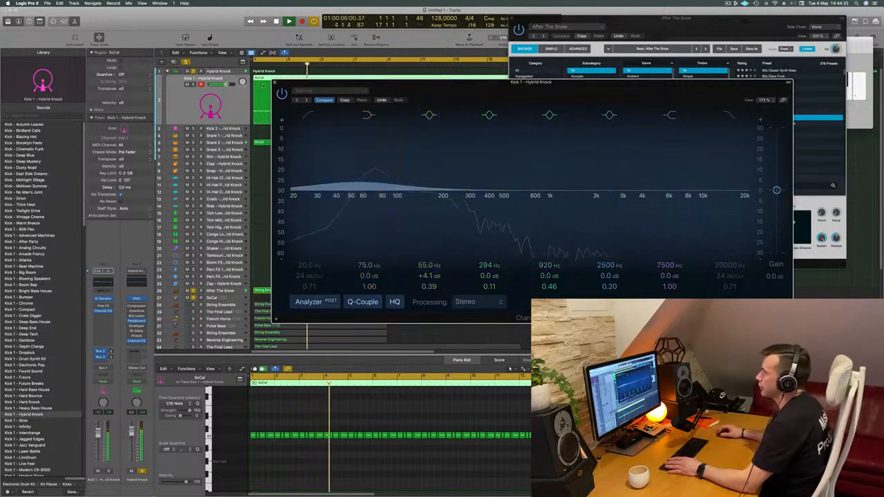
pyautogui.click(275, 82)
# - Move the SoCal region from the SoCal track just above Celtic Tin Whistle to the Hi-Hat Closed track of Hybrid Knock and play it
pyautogui.press('super+Left')
pyautogui.press('super+Left')
pyautogui.press('super+Left')
pyautogui.press('super+Left')
pyautogui.press('super+Left')
pyautogui.press('super+Left')
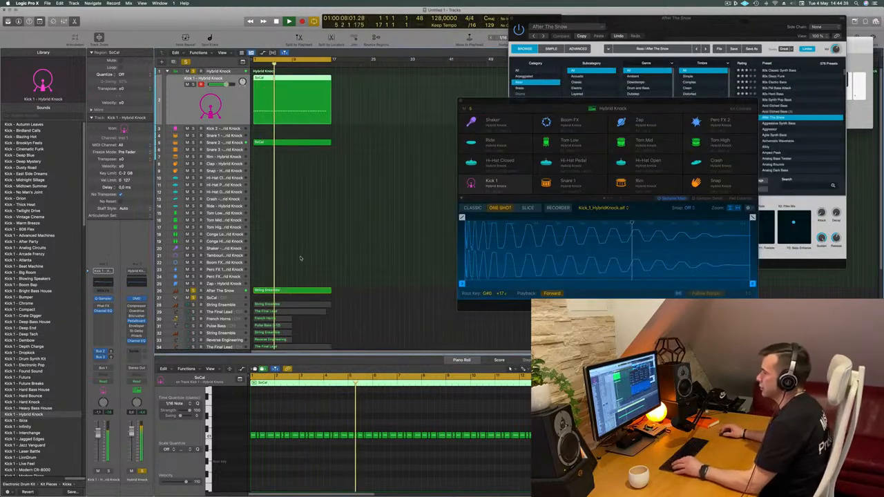
pyautogui.scroll(-5, 304, 255)
pyautogui.scroll(-3, 302, 256)
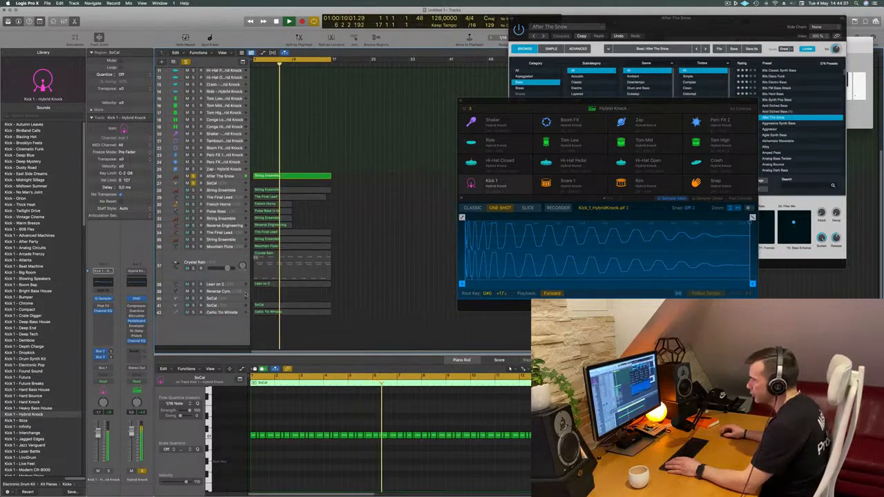
pyautogui.click(228, 310)
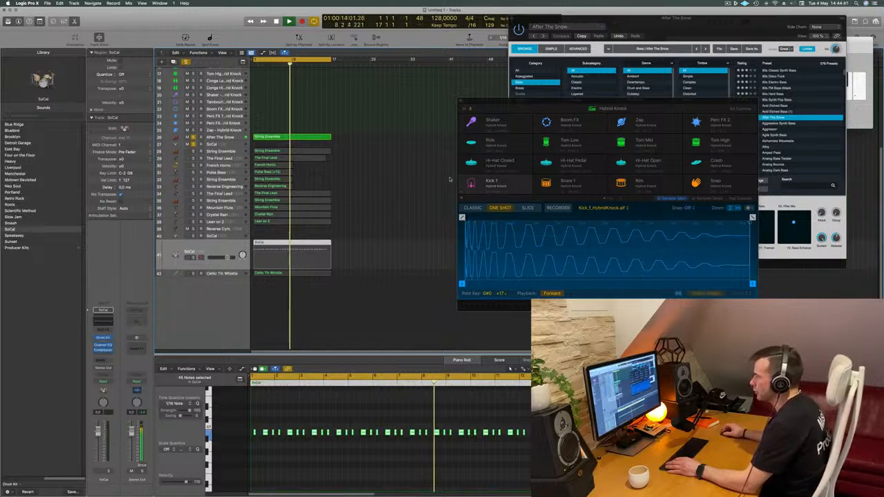
pyautogui.scroll(3, 449, 181)
pyautogui.scroll(3, 450, 180)
pyautogui.moveTo(289, 329); pyautogui.dragTo(226, 108)
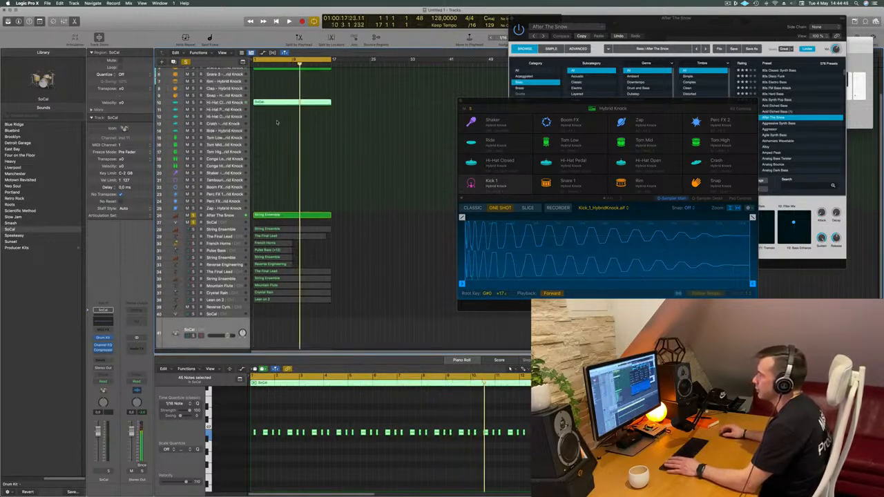
pyautogui.click(285, 103)
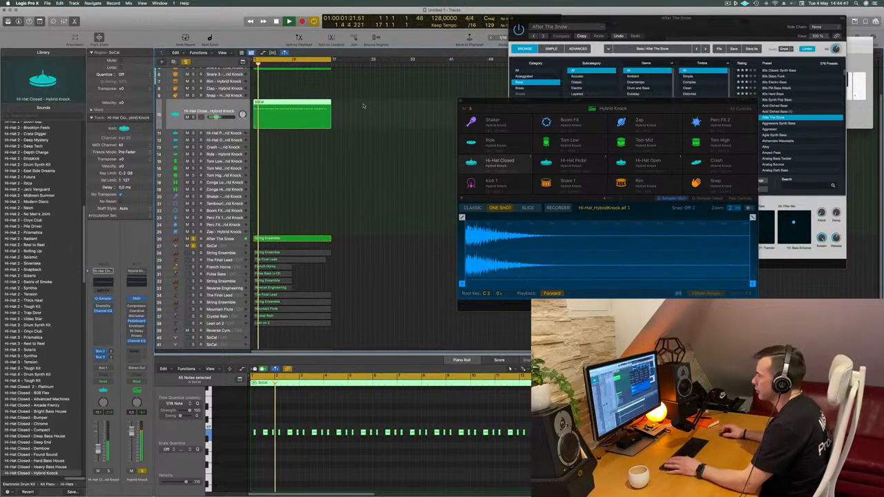
# - Move the SoCal region from Hi-Hat Closed to the Hi-Hat Open track of Hybrid Knock, select that track and play it
pyautogui.moveTo(294, 104); pyautogui.dragTo(295, 140)
pyautogui.press('space')
pyautogui.click(232, 134)
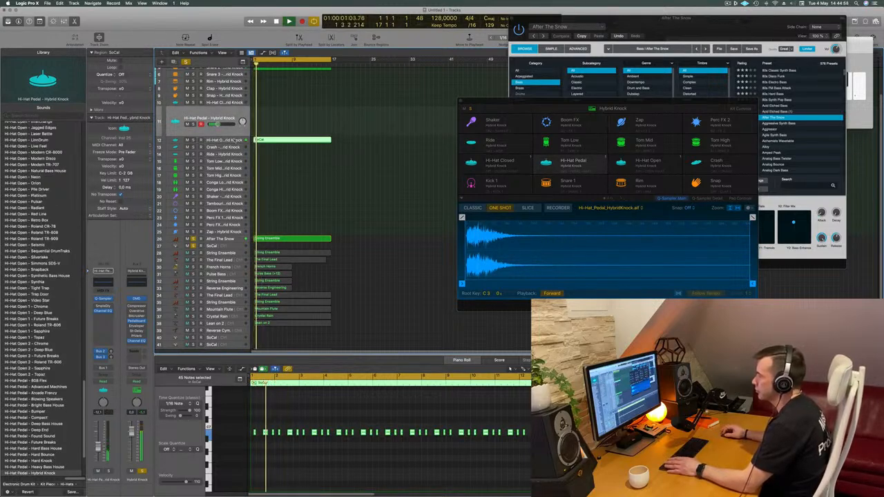
pyautogui.click(236, 140)
pyautogui.press('Return')
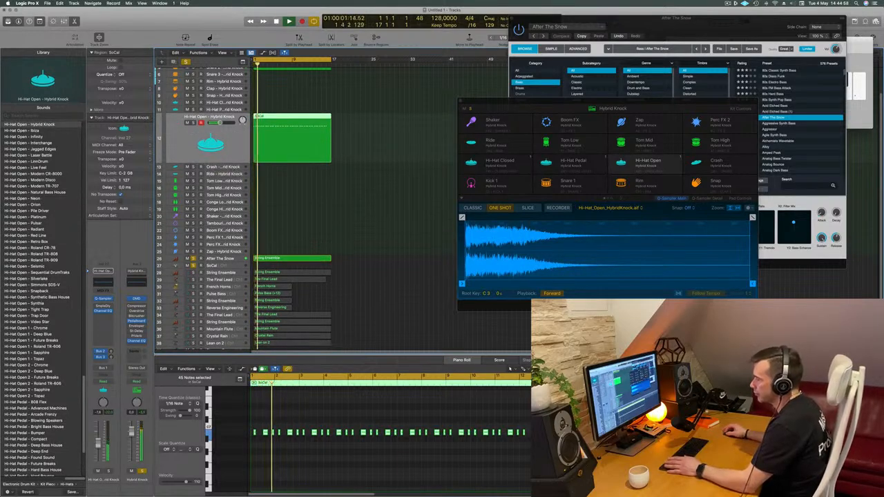
# - Replay the drum and bass loop from the beginning with the Hi-Hat Open track selected
pyautogui.scroll(-5, 338, 208)
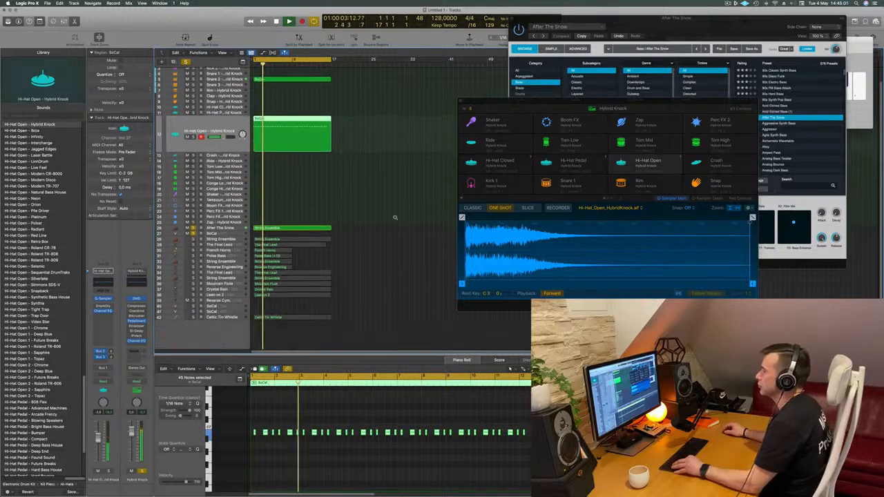
pyautogui.scroll(-2, 353, 114)
pyautogui.scroll(-2, 353, 114)
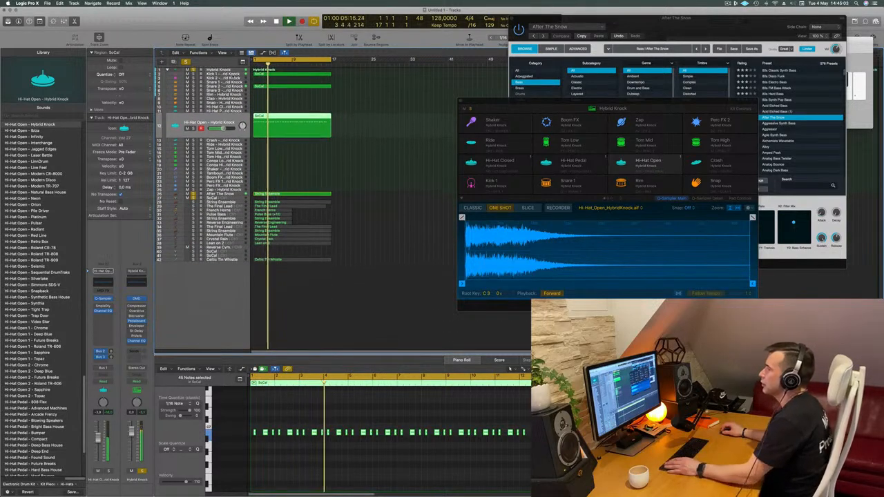
pyautogui.click(268, 74)
pyautogui.press('space')
pyautogui.click(225, 136)
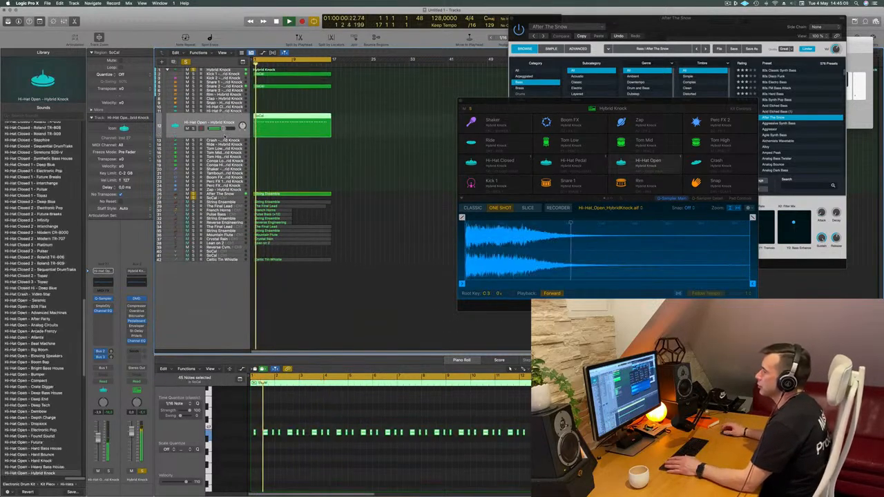
# - Select the After The Snow bass track and show its Alchemy instrument while the loop plays
pyautogui.click(233, 196)
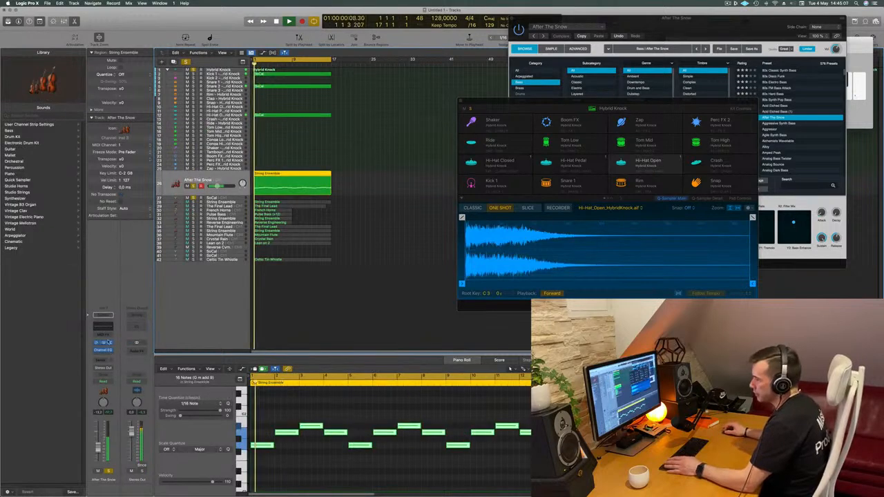
pyautogui.press('super+k')
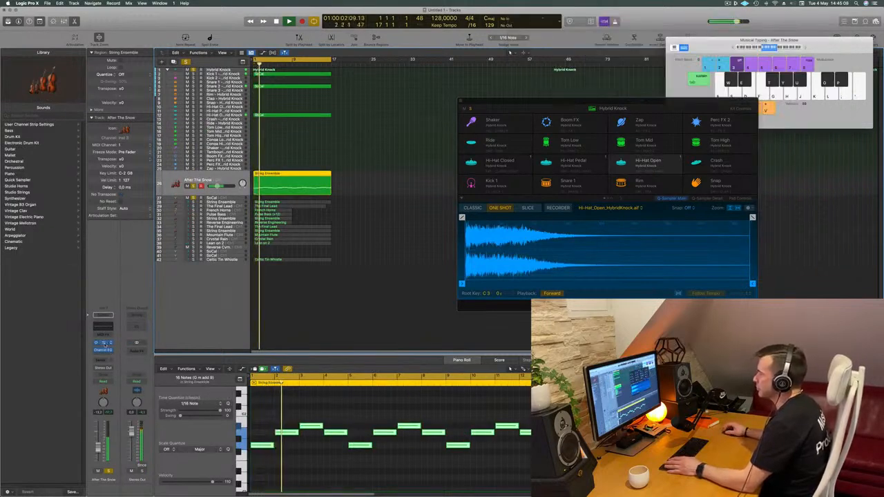
pyautogui.click(103, 344)
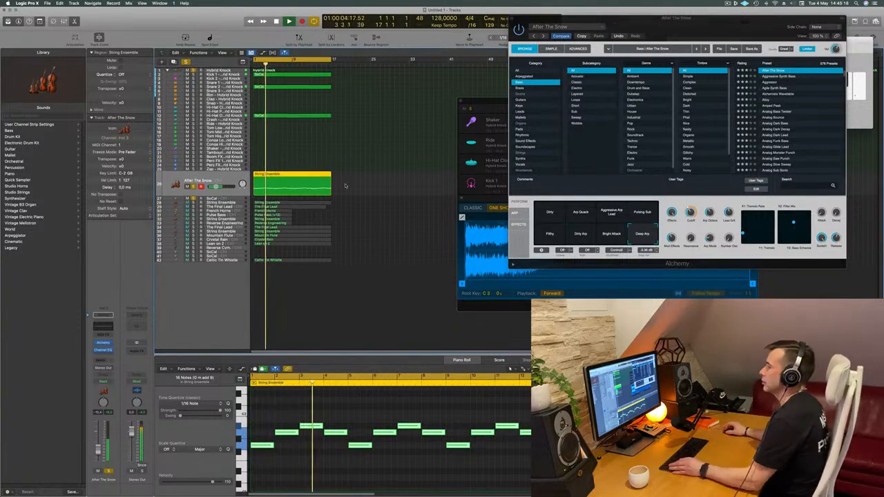
pyautogui.click(367, 131)
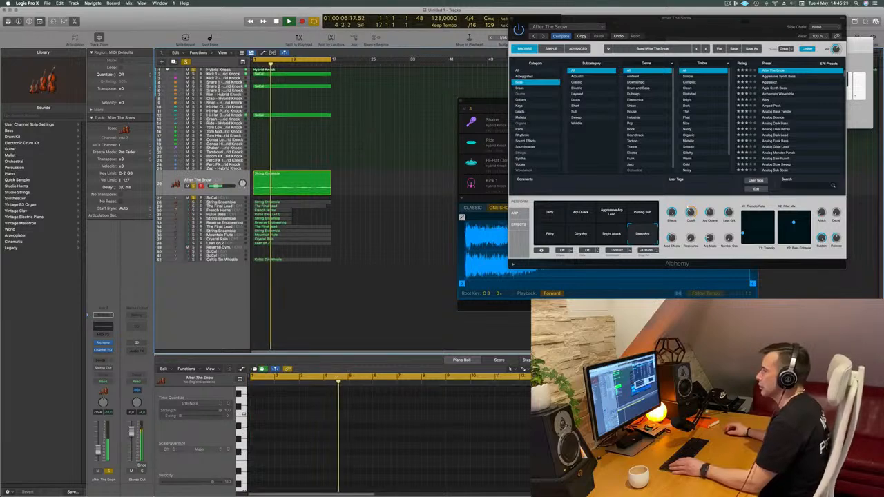
# - Move the Lean on 2 track directly below After The Snow and solo it with the other parts
pyautogui.click(223, 243)
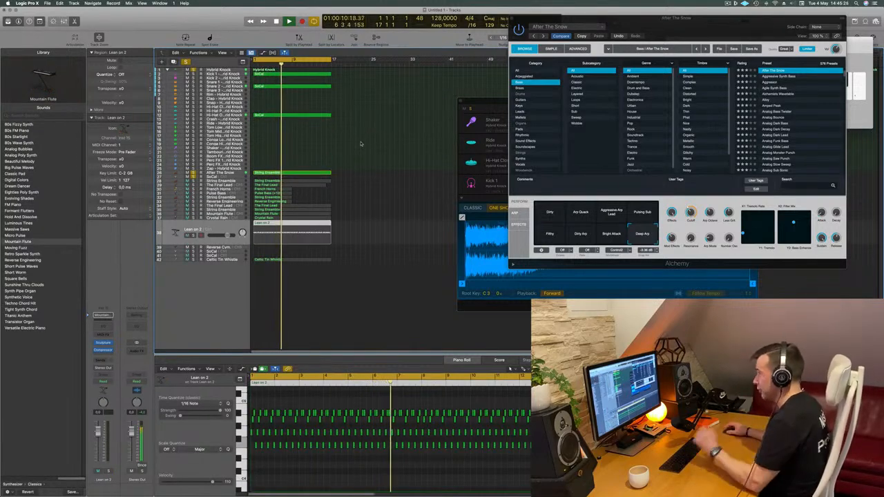
pyautogui.moveTo(221, 230); pyautogui.dragTo(217, 190)
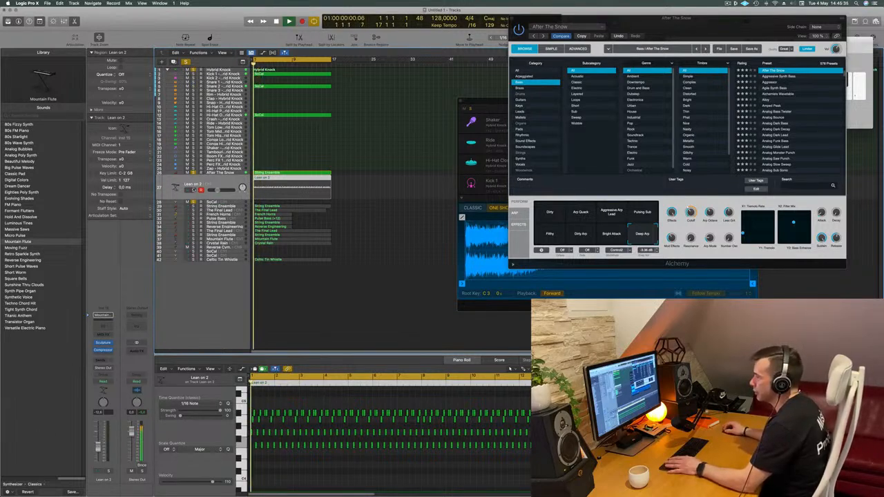
pyautogui.click(193, 190)
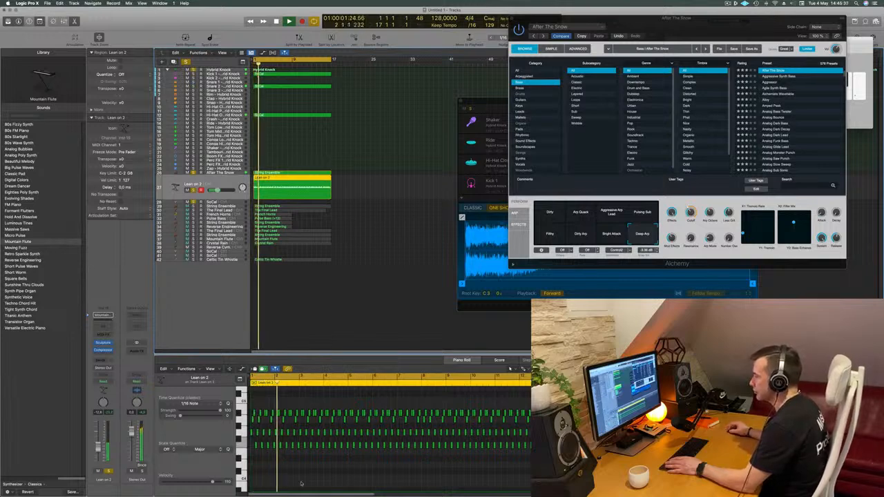
# - Transpose all notes of the Lean on 2 region down one octave
pyautogui.press('super+a')
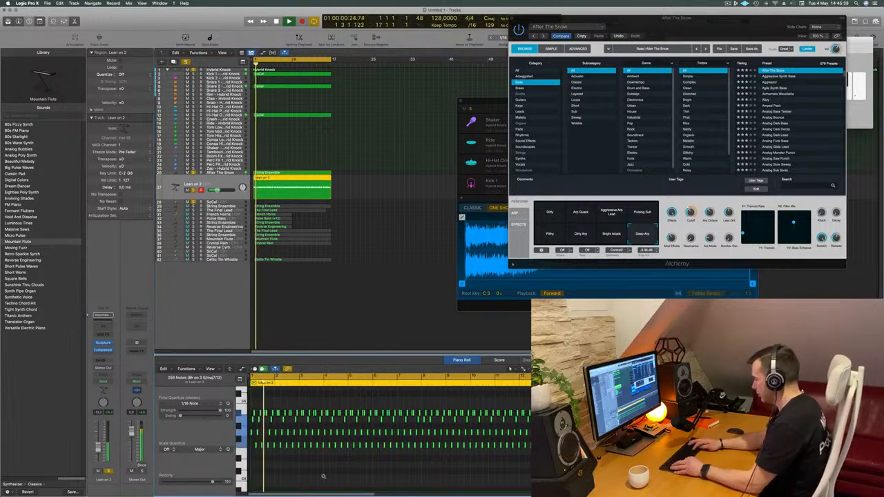
pyautogui.hotkey('alt', 'shift', 'Down')
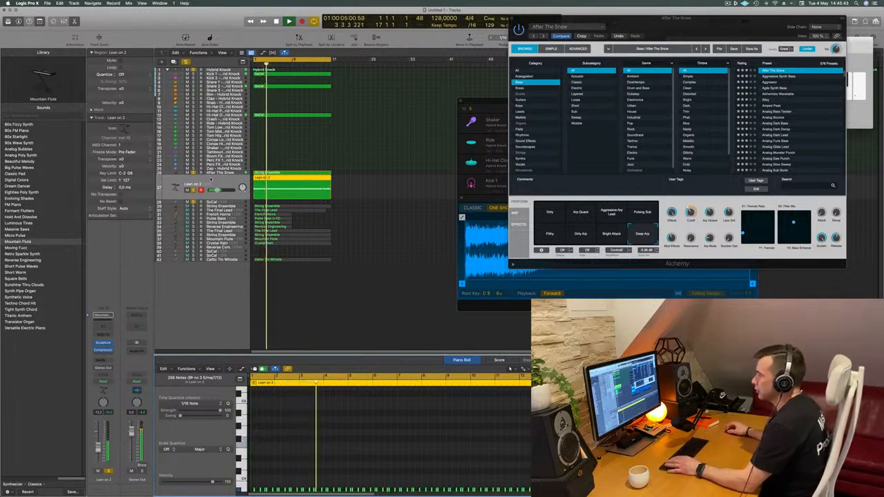
# - Open the Sculpture instrument of the Lean on 2 track and load the Metallic Percussion preset
pyautogui.click(104, 344)
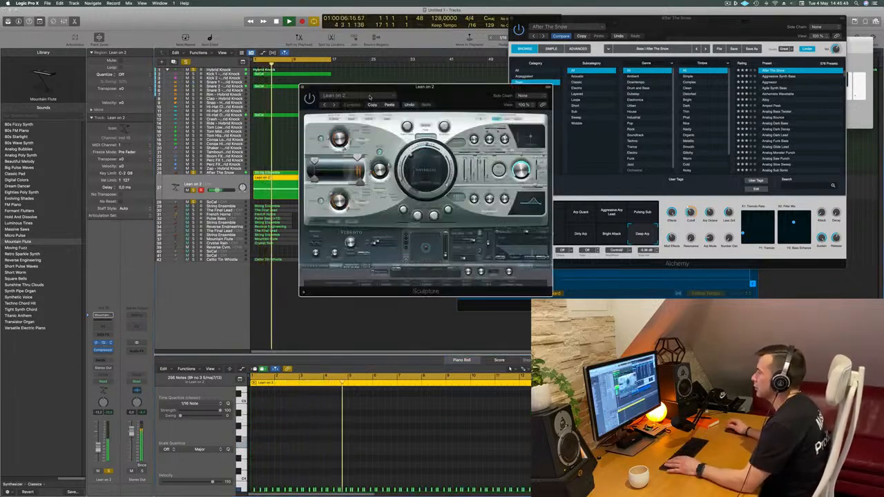
pyautogui.moveTo(444, 88); pyautogui.dragTo(421, 90)
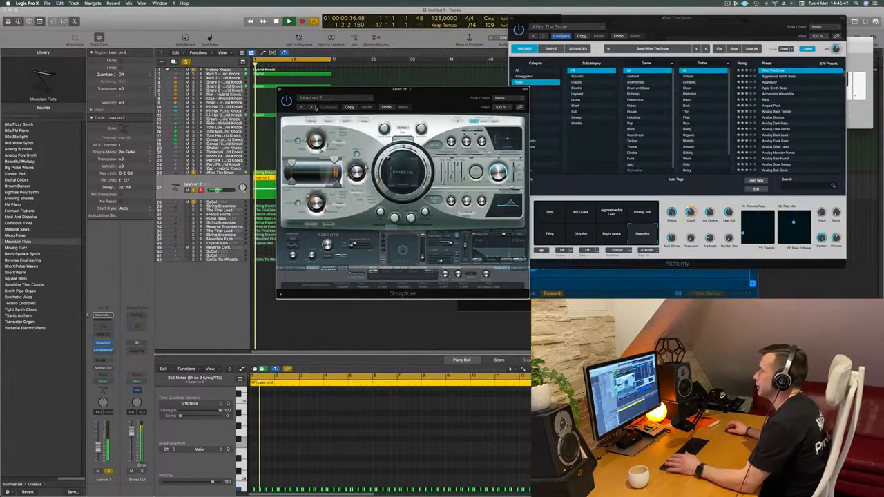
pyautogui.click(319, 99)
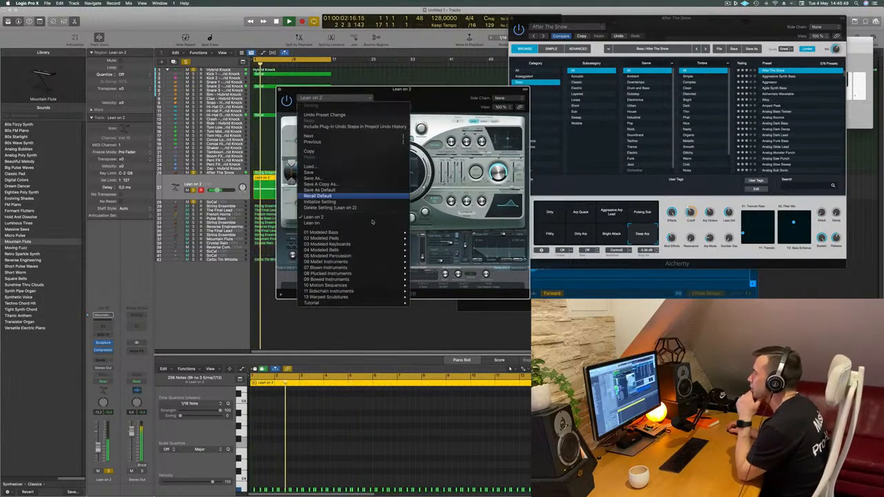
pyautogui.moveTo(362, 245)
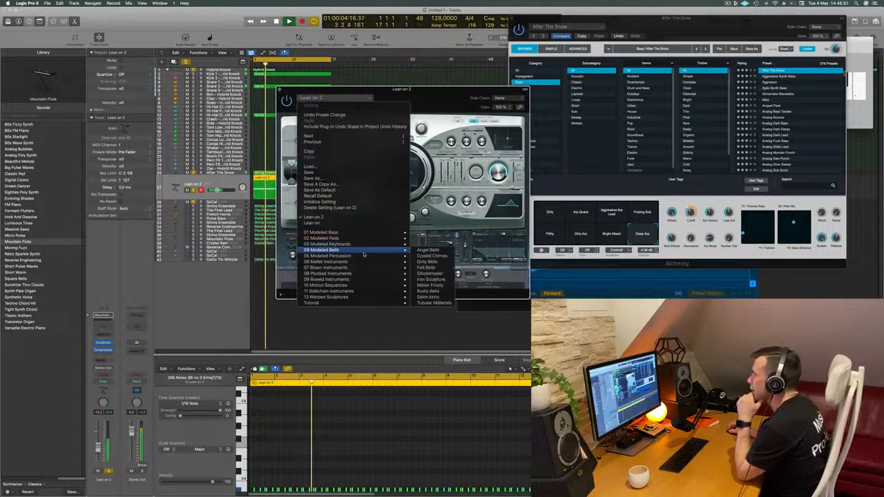
pyautogui.click(434, 256)
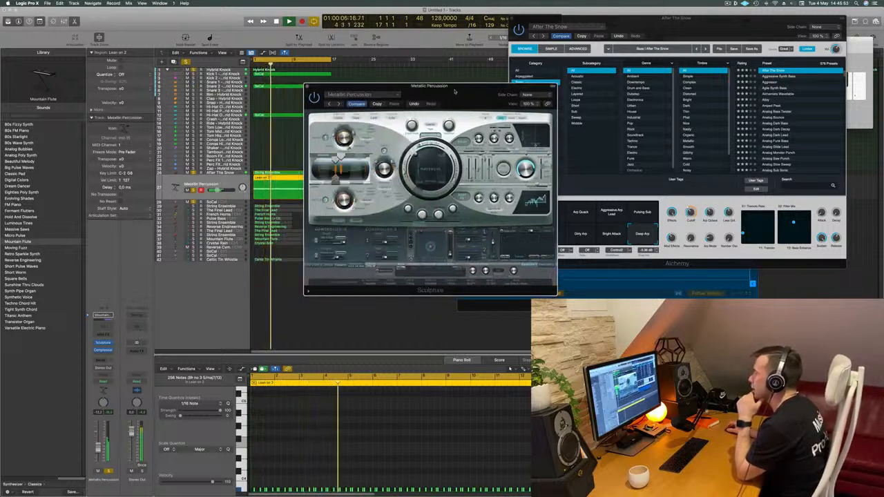
# - Audition the following Sculpture presets, from Morphing Can Drum through Tribal Drums and Asian Dreams to Classic Marimba
pyautogui.click(339, 104)
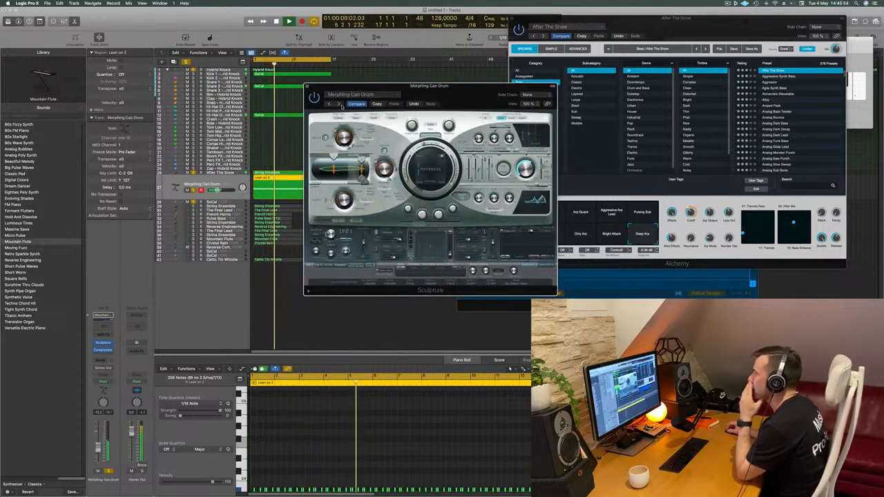
pyautogui.click(339, 103)
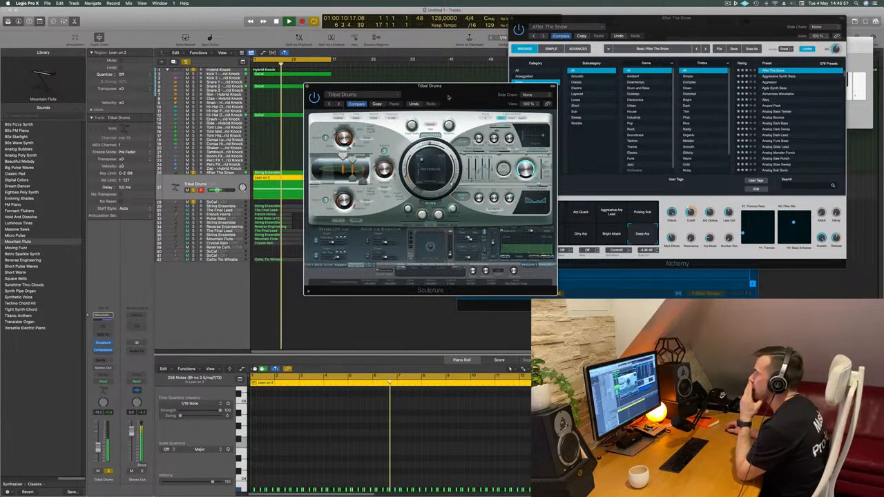
pyautogui.moveTo(340, 105); pyautogui.dragTo(297, 123)
pyautogui.click(297, 123)
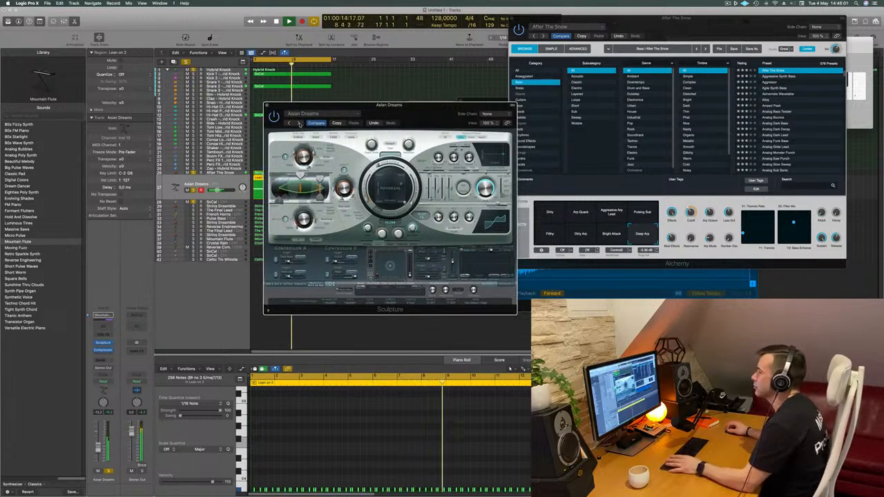
pyautogui.click(299, 122)
pyautogui.click(298, 123)
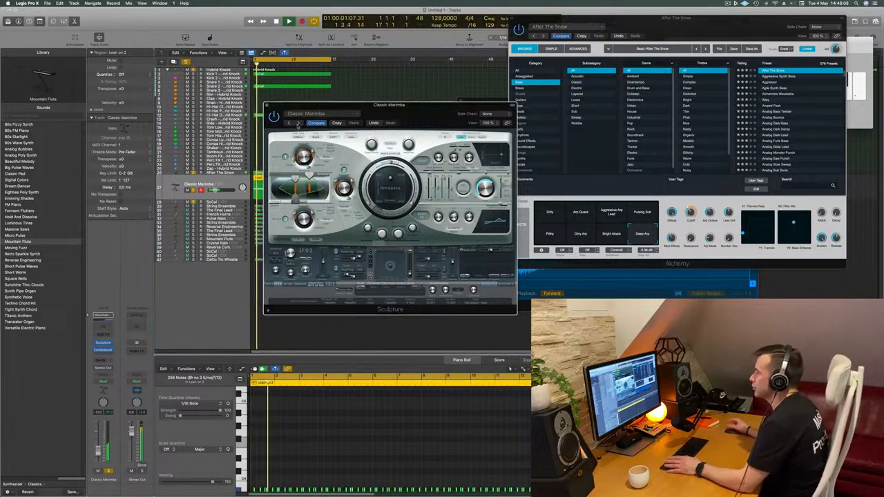
# - Audition the following Sculpture presets, from Jamaican Mallets through Mystic Vibes and Short Bread to Straw Mallets, and return to Sticky Mallets
pyautogui.click(298, 123)
pyautogui.click(298, 123)
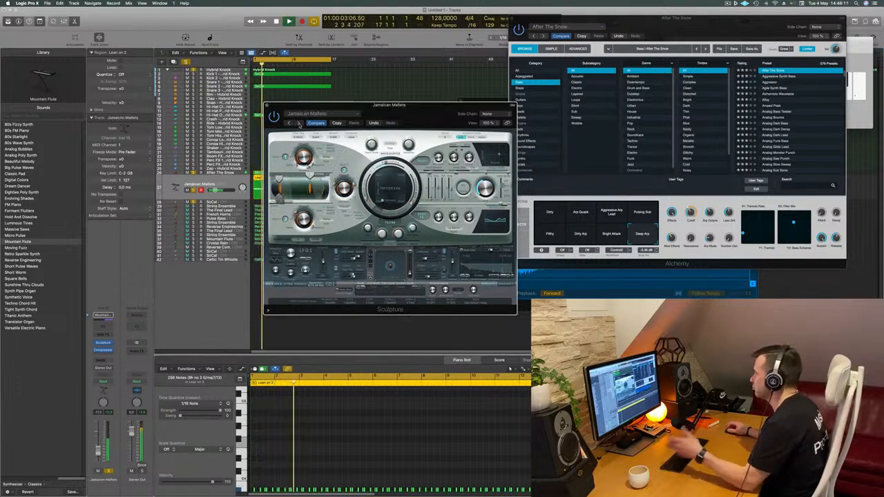
pyautogui.moveTo(404, 133); pyautogui.dragTo(402, 139)
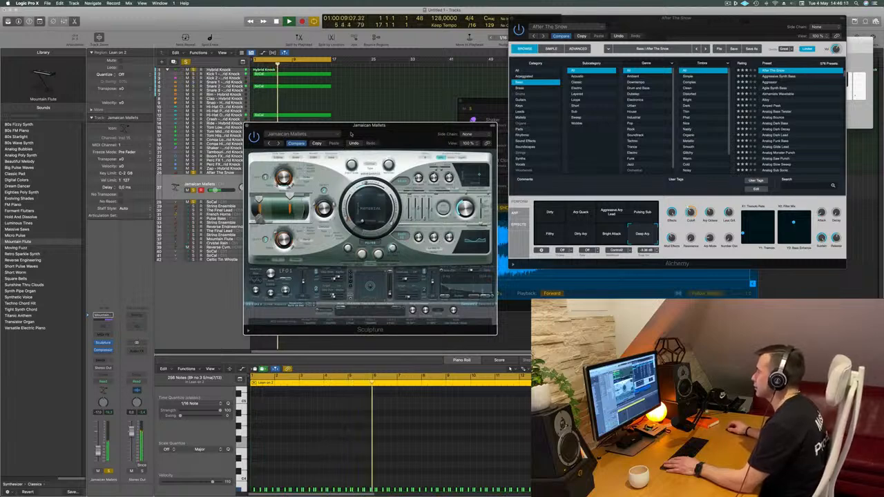
pyautogui.click(279, 143)
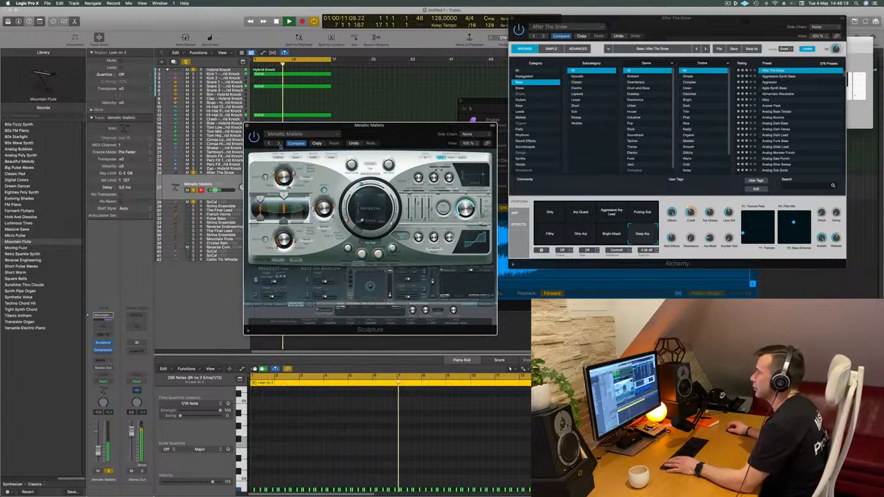
pyautogui.click(279, 143)
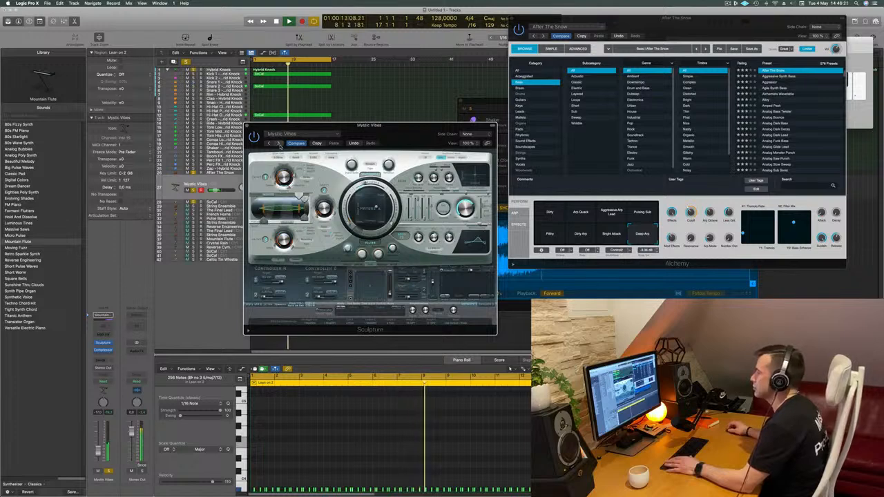
pyautogui.click(279, 143)
pyautogui.click(279, 143)
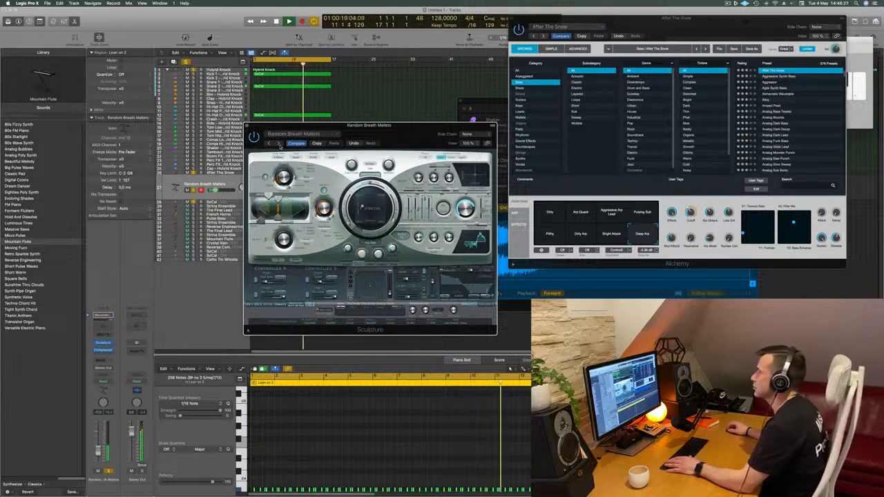
pyautogui.click(279, 143)
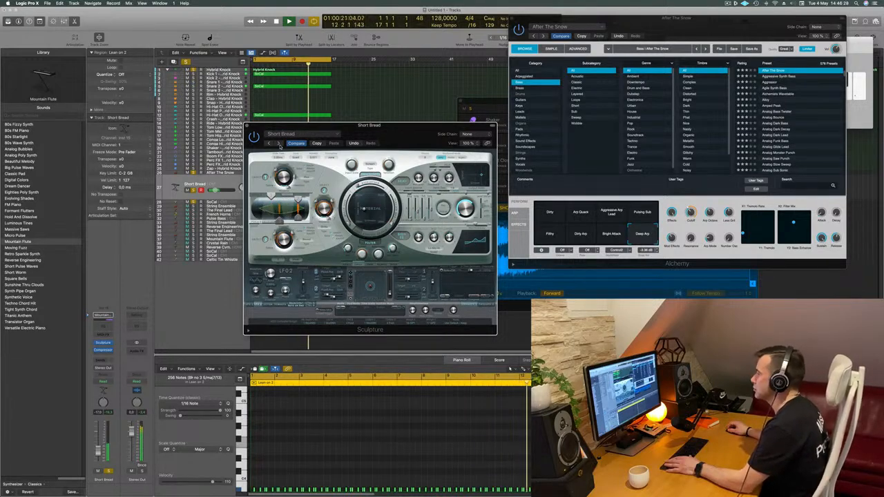
pyautogui.click(279, 143)
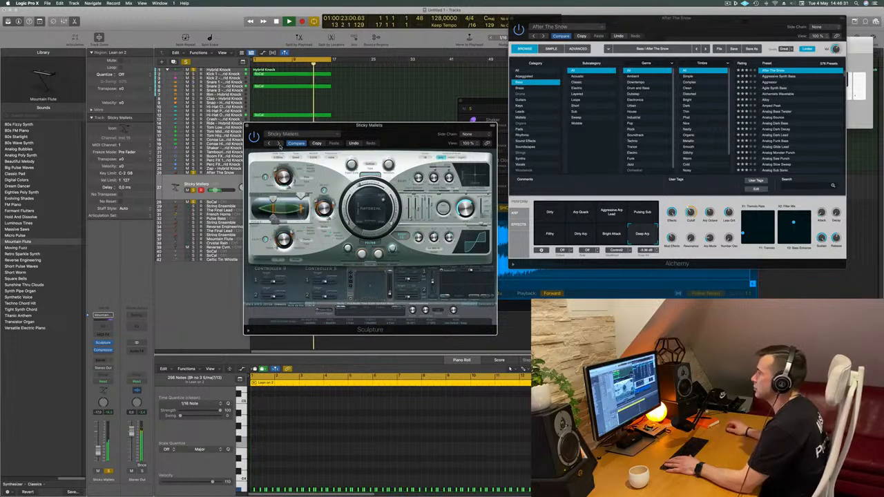
pyautogui.click(280, 142)
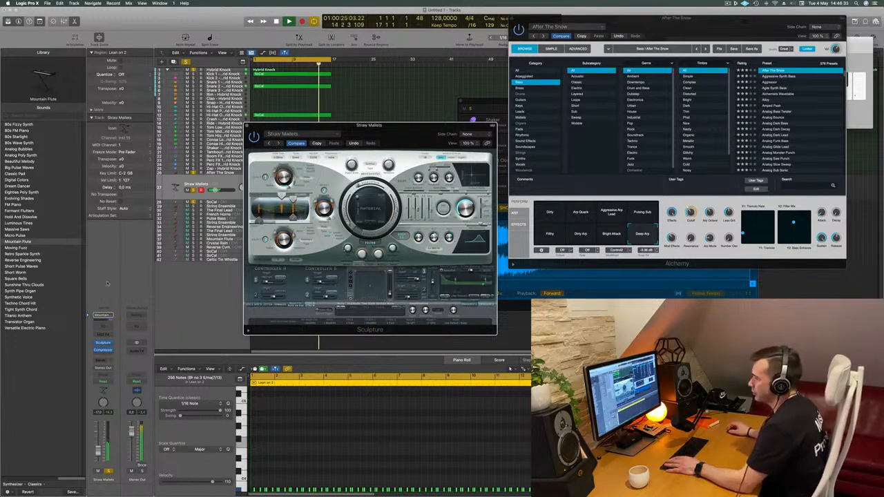
pyautogui.press('[')
# - Add a Bus 4 send to the Sculpture track and insert the SilverVerb reverb on Aux 4
pyautogui.click(103, 360)
pyautogui.moveTo(109, 371)
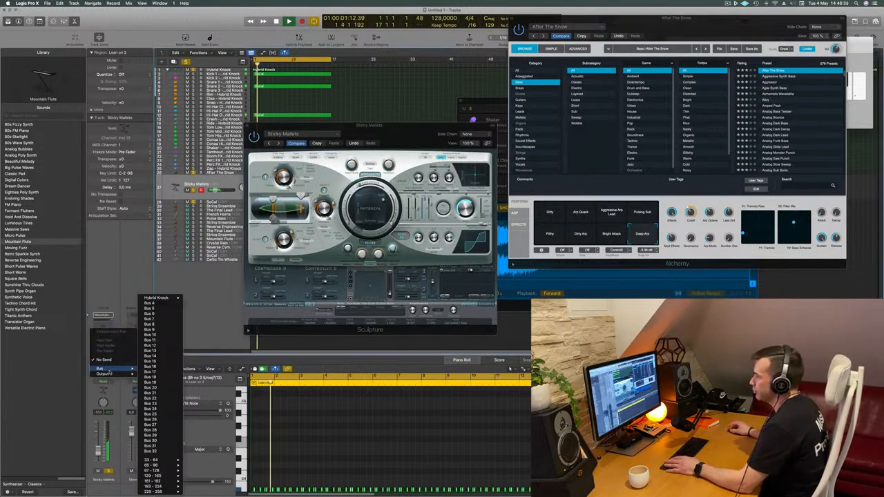
pyautogui.click(152, 302)
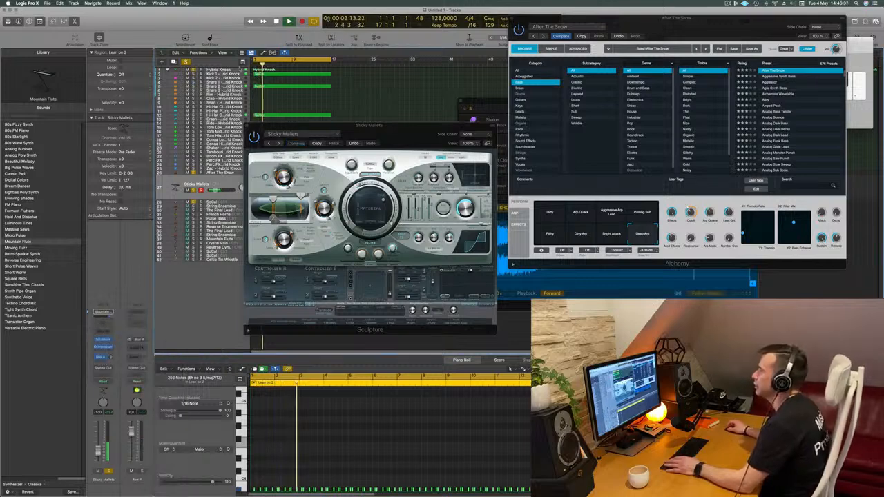
pyautogui.press('Return')
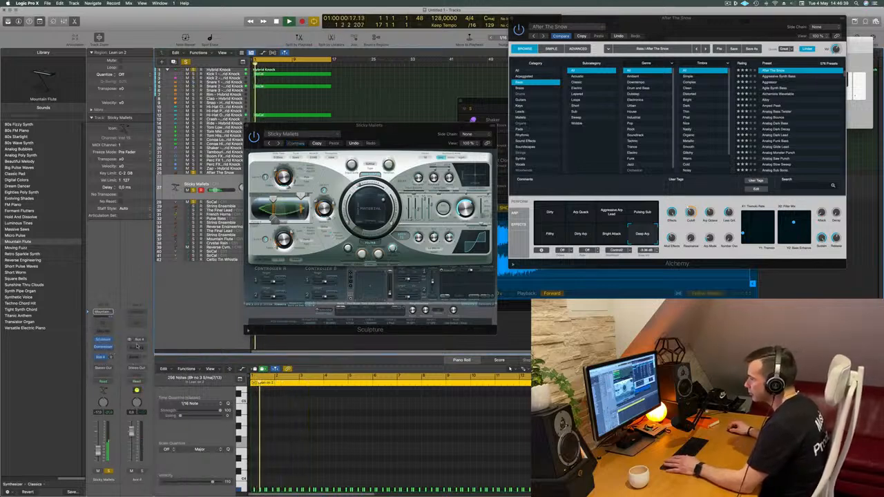
pyautogui.click(137, 348)
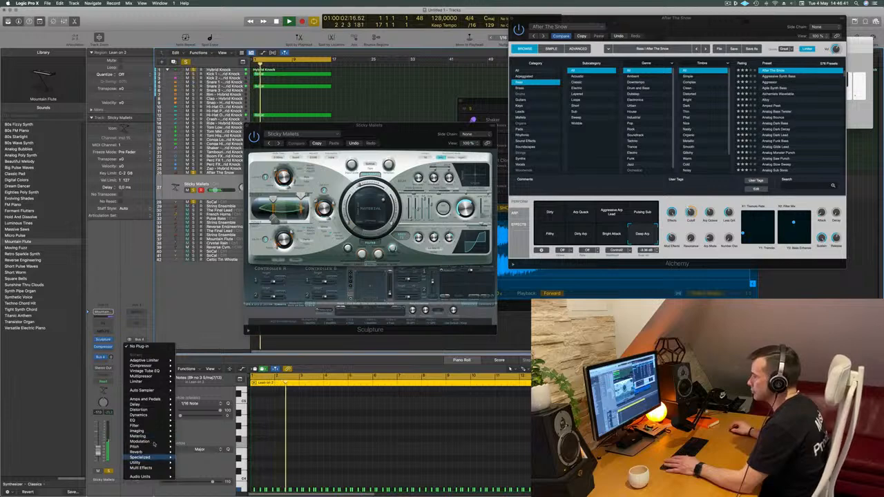
pyautogui.moveTo(141, 453)
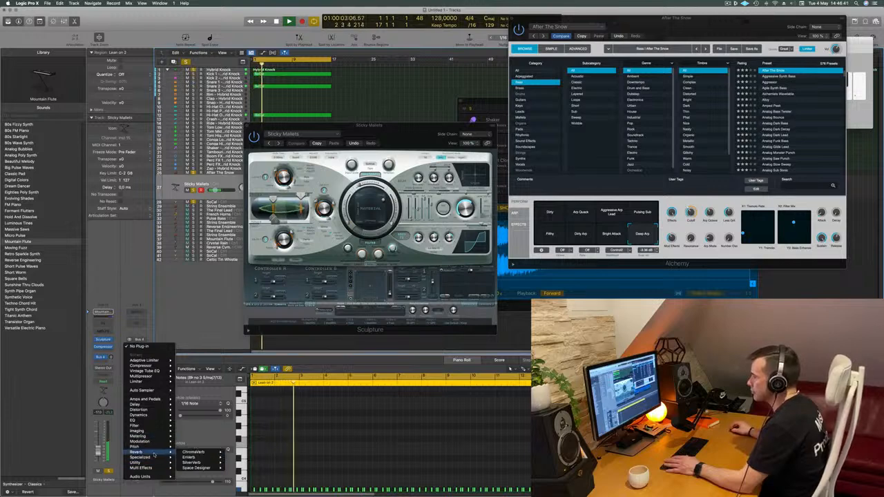
pyautogui.click(197, 462)
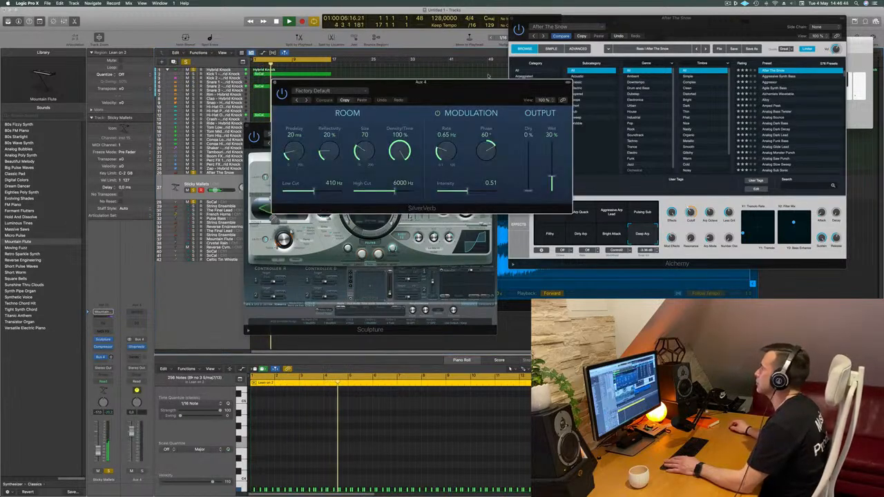
# - Load the grandiose preset in SilverVerb and set its wet output to 100%
pyautogui.click(314, 91)
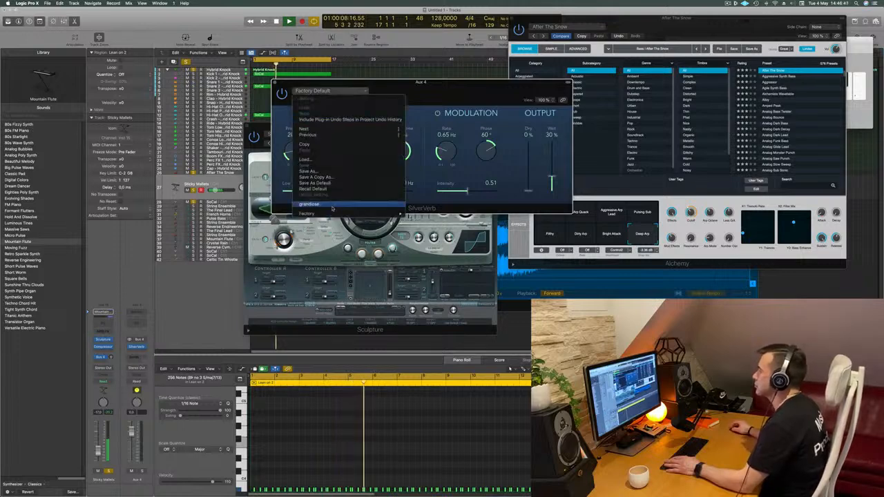
pyautogui.click(332, 207)
pyautogui.moveTo(442, 81); pyautogui.dragTo(373, 82)
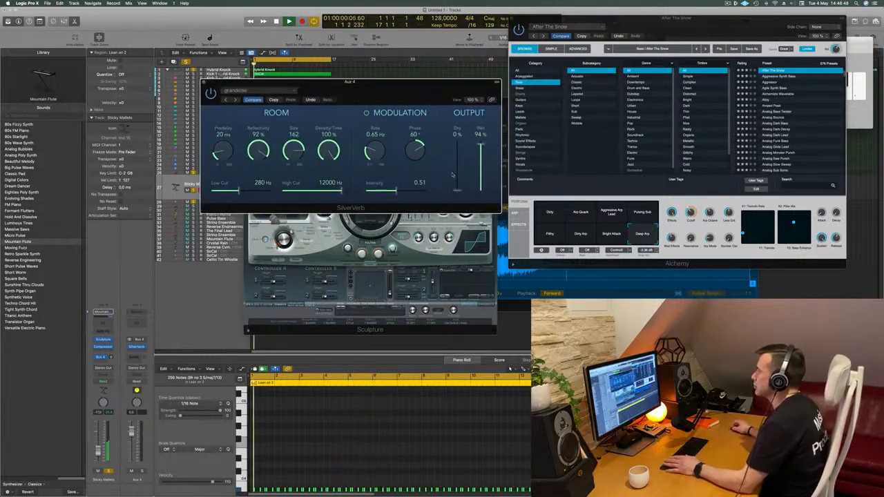
pyautogui.moveTo(481, 145); pyautogui.dragTo(481, 139)
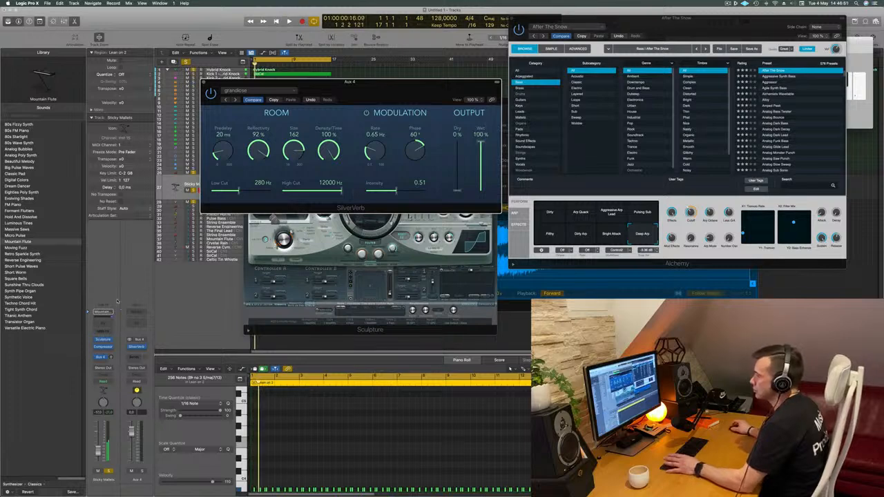
# - Raise the Sculpture track's Bus 4 send level and move the SilverVerb window clear of the Sculpture window
pyautogui.click(110, 358)
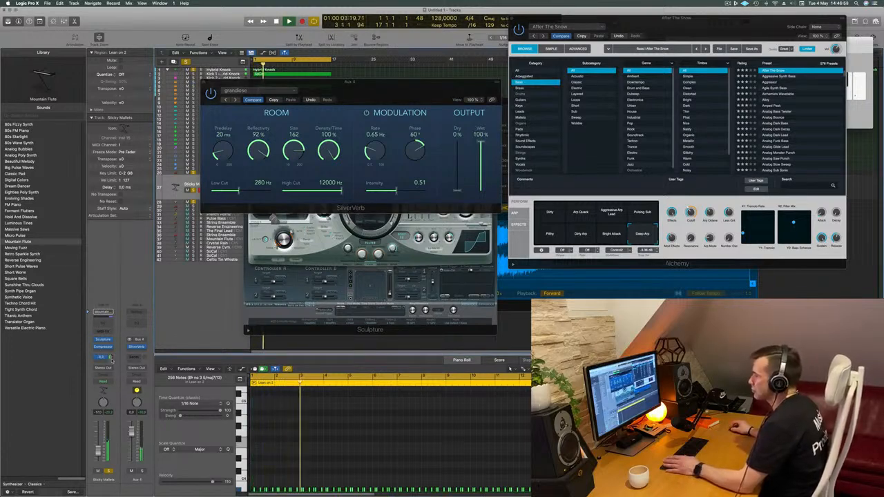
pyautogui.moveTo(443, 83); pyautogui.dragTo(789, 93)
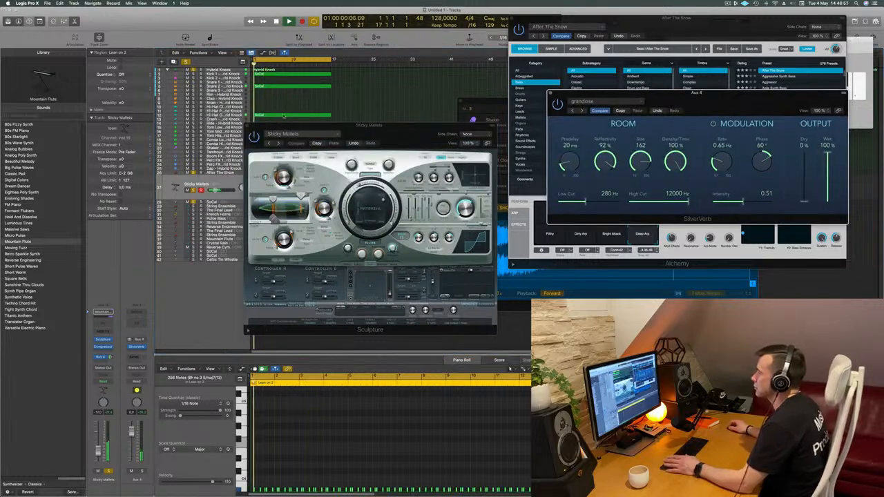
# - Audition further Sculpture presets with the reverb, from Straw Mallets through Xylophone, Desert Nights, Mountain Flute and Twisted Oboe to Ambience Pluck
pyautogui.click(277, 143)
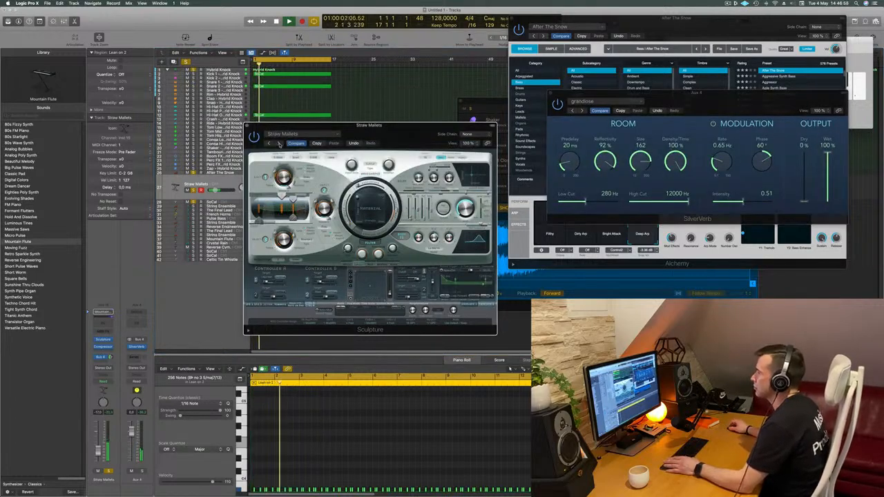
pyautogui.click(278, 143)
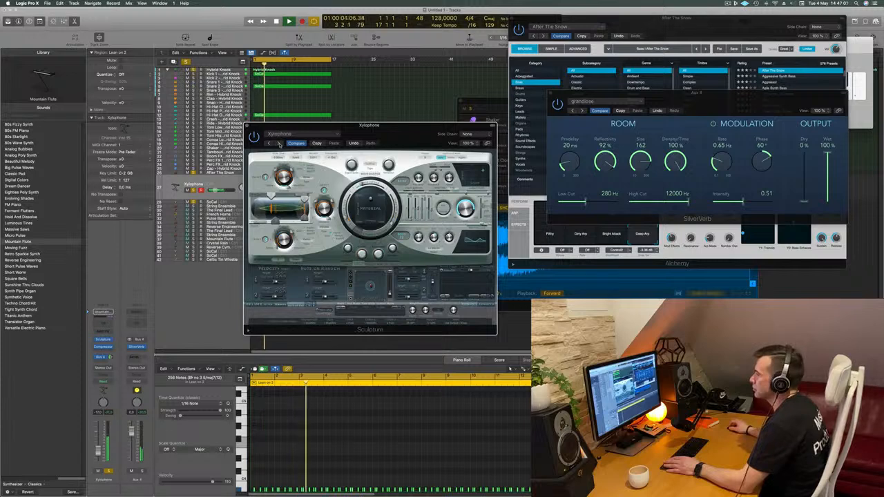
pyautogui.moveTo(370, 125)
pyautogui.mouseDown()
pyautogui.moveTo(456, 141)
pyautogui.moveTo(402, 150)
pyautogui.mouseUp()
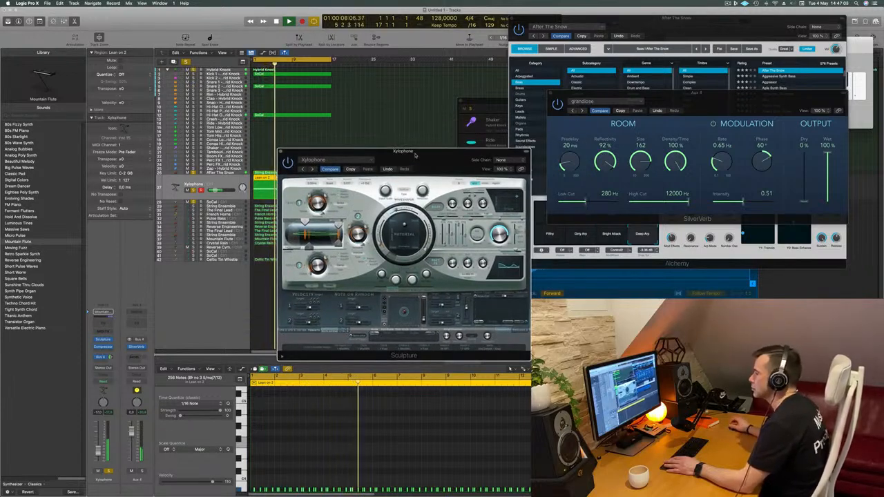
pyautogui.click(313, 168)
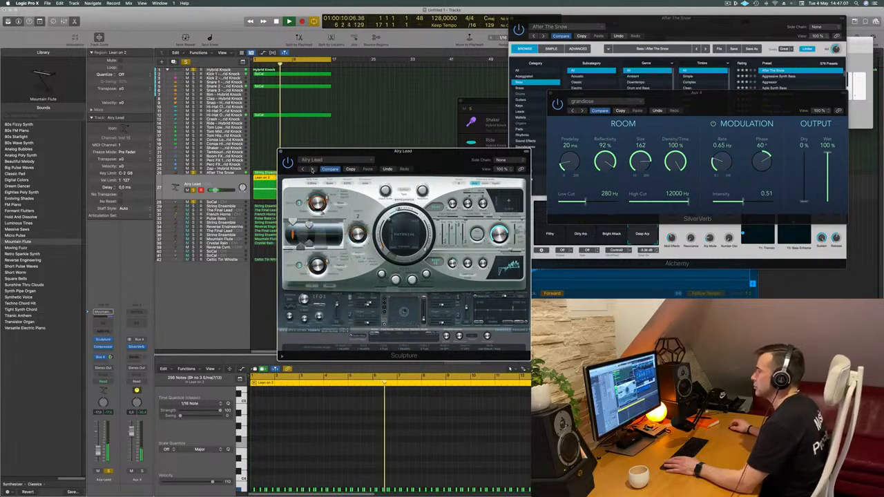
pyautogui.click(312, 168)
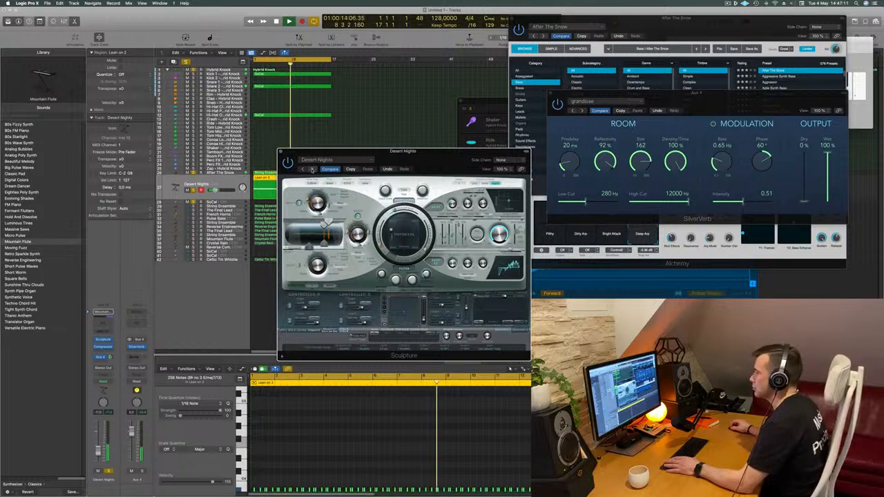
pyautogui.click(313, 168)
pyautogui.moveTo(371, 158); pyautogui.dragTo(338, 155)
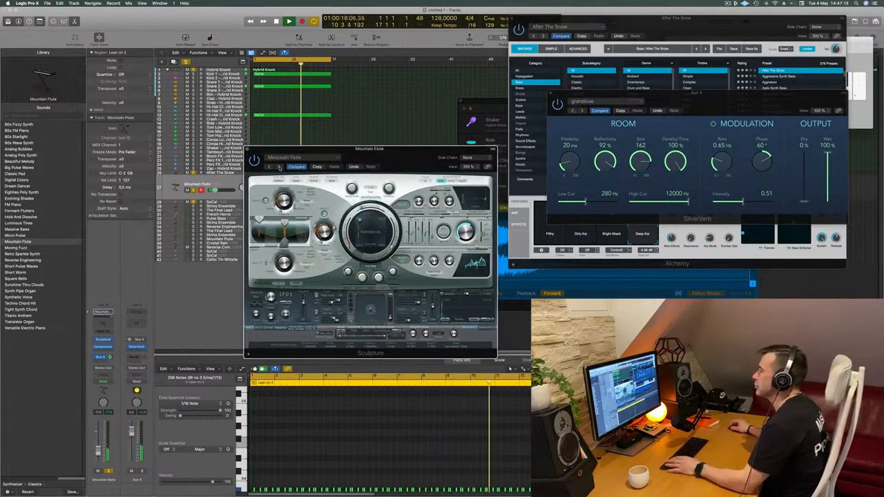
pyautogui.click(279, 168)
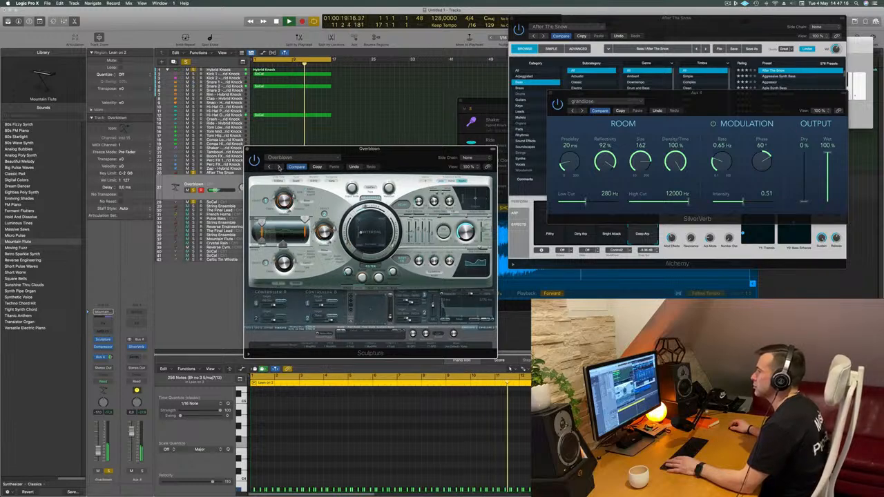
pyautogui.click(279, 168)
pyautogui.click(279, 168)
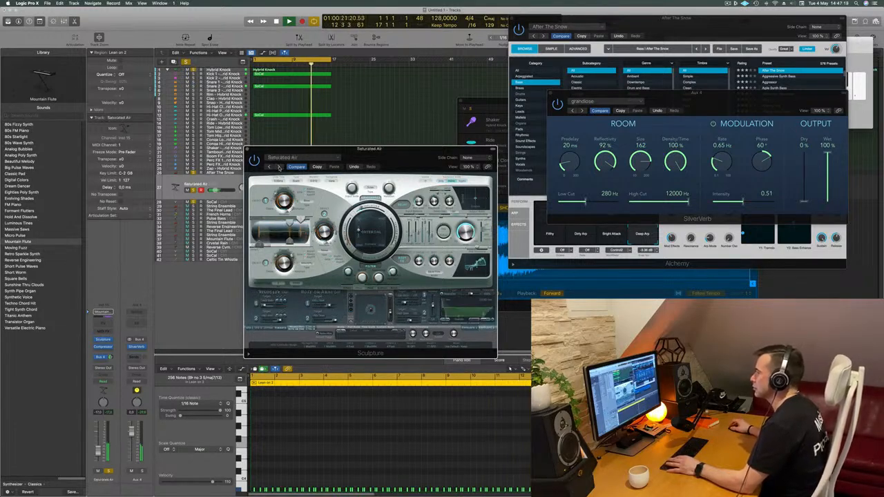
pyautogui.click(279, 168)
pyautogui.click(279, 168)
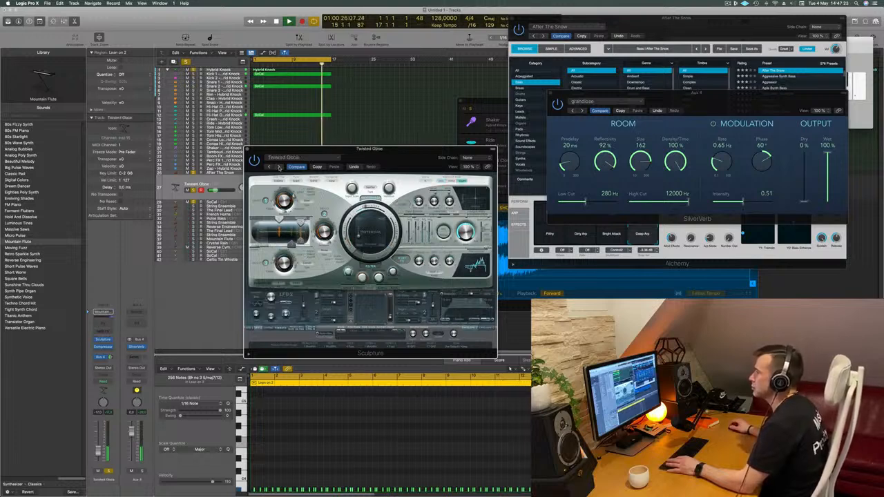
pyautogui.click(279, 167)
pyautogui.click(278, 168)
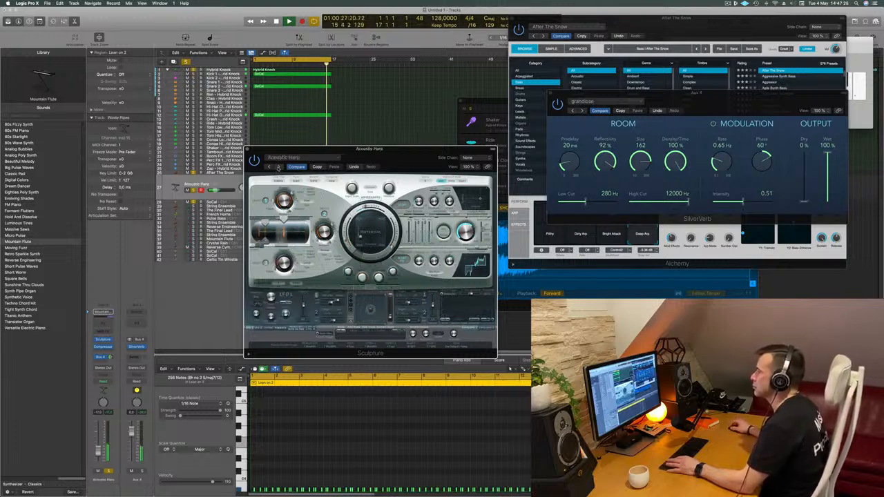
pyautogui.click(279, 168)
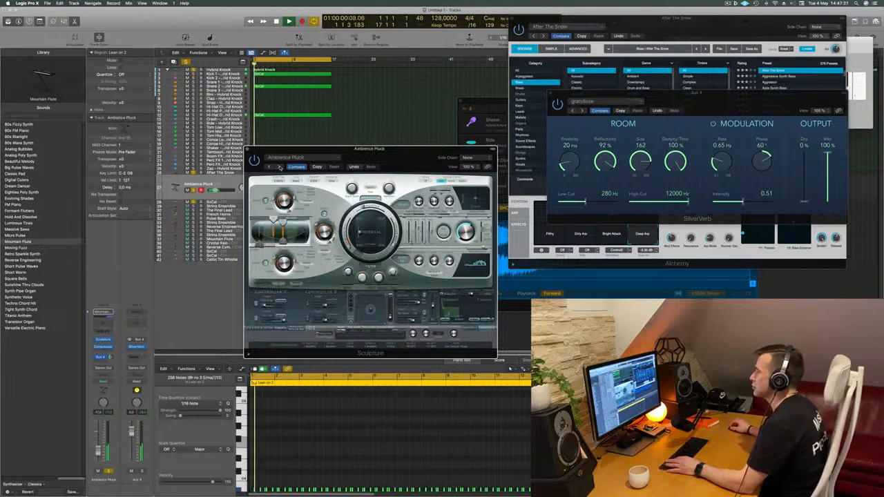
# - Move the Sculpture window off the Lean on 2 region and slightly raise the Sculpture track's volume
pyautogui.moveTo(404, 157); pyautogui.dragTo(503, 119)
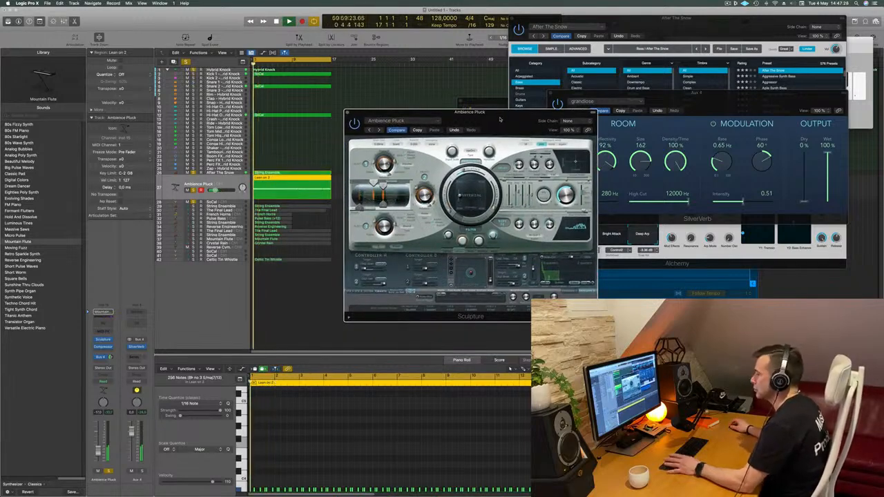
pyautogui.moveTo(98, 453); pyautogui.dragTo(98, 450)
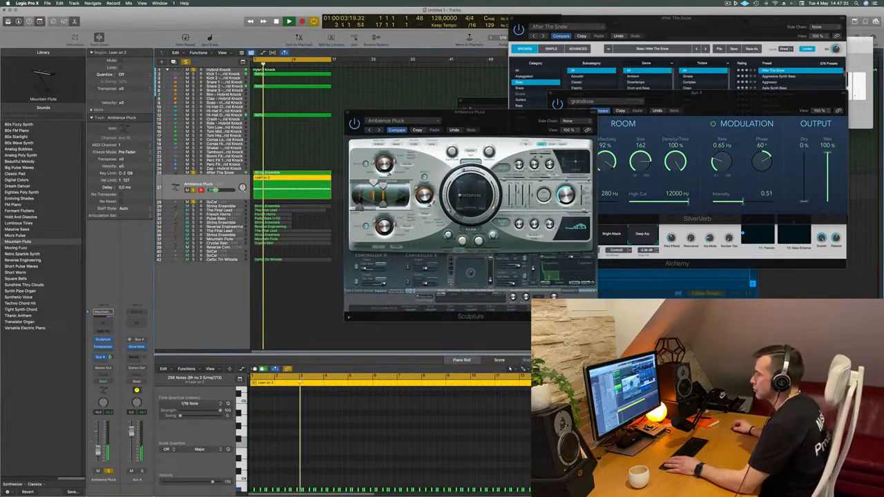
# - Audition the Bombay Pluck preset and load Buzzy Picking in Sculpture
pyautogui.moveTo(345, 122); pyautogui.dragTo(308, 135)
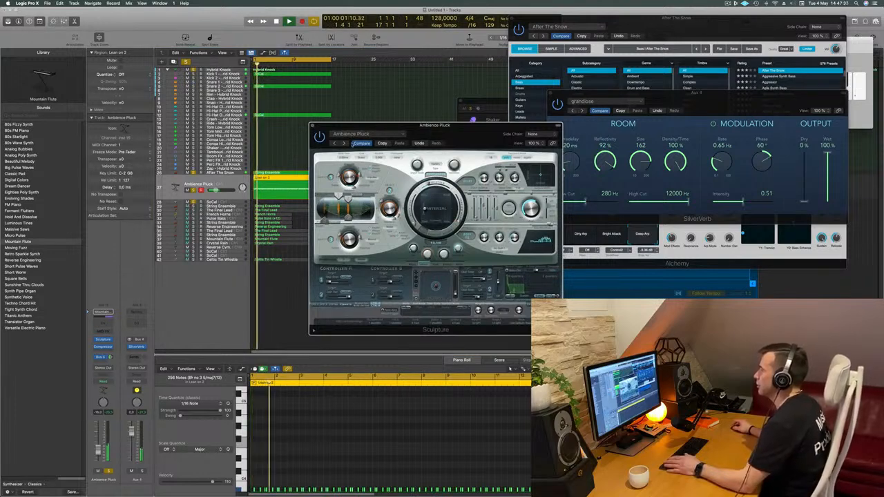
pyautogui.click(344, 143)
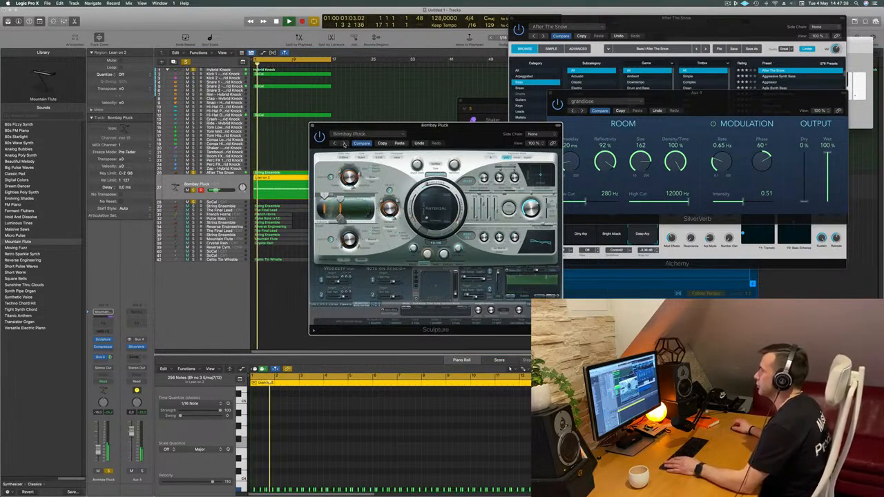
pyautogui.click(343, 143)
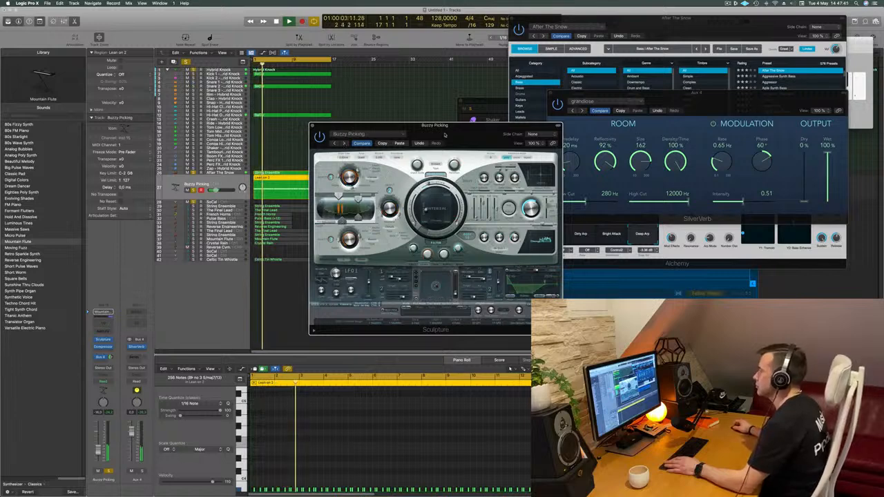
# - Audition Sculpture presets through Funky Lick Stratocaster, La Mediterranee and Loose Strings, load Namaste, and nudge its filter knob
pyautogui.moveTo(443, 136); pyautogui.dragTo(440, 135)
pyautogui.click(186, 315)
pyautogui.click(342, 143)
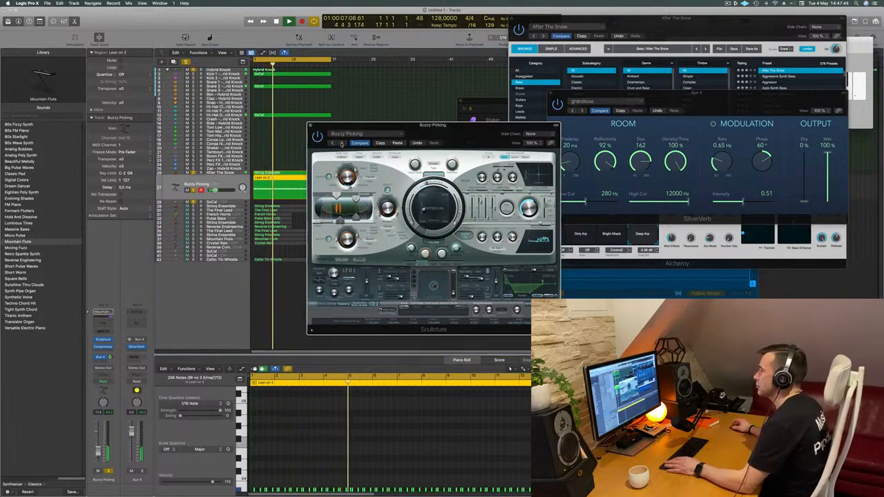
pyautogui.click(342, 143)
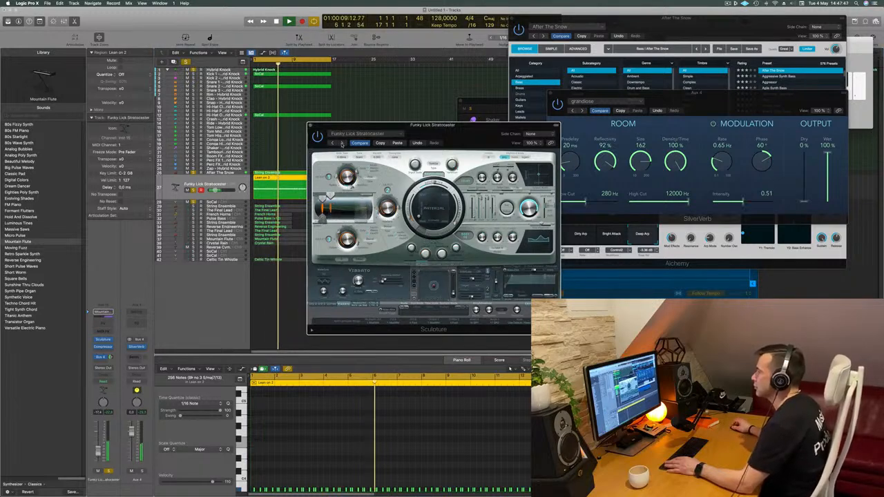
pyautogui.click(341, 144)
pyautogui.click(343, 144)
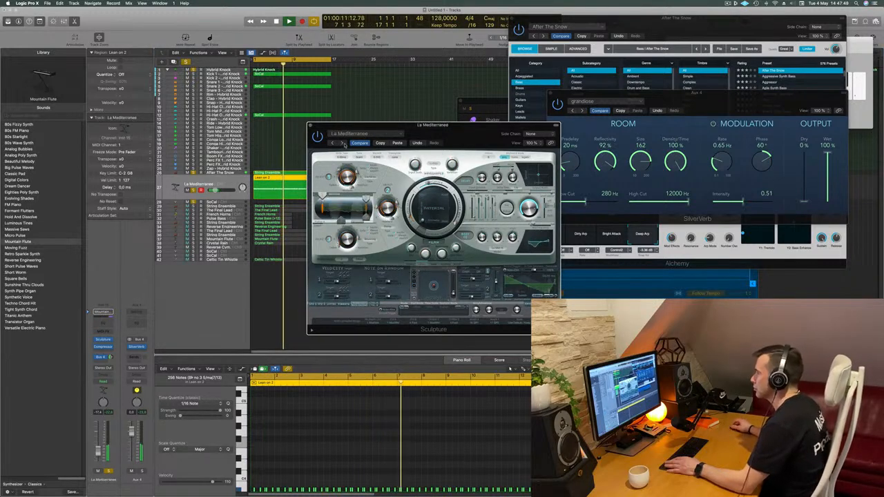
pyautogui.click(342, 144)
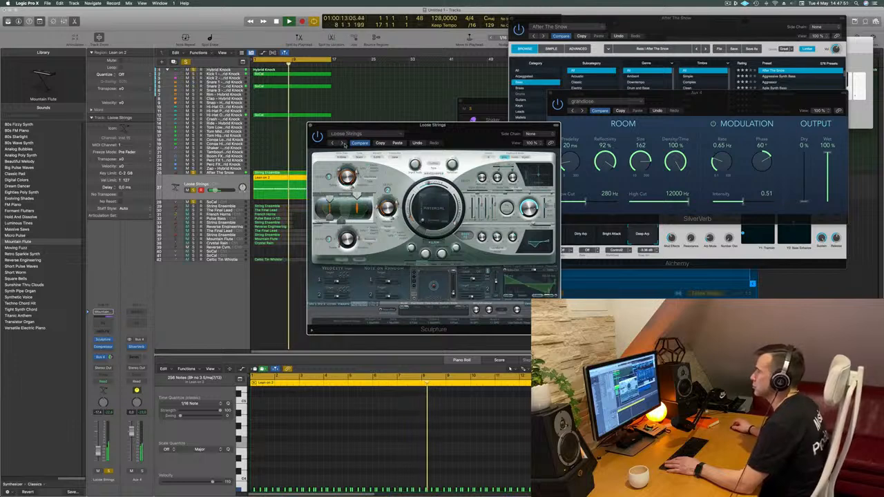
pyautogui.click(343, 144)
pyautogui.moveTo(463, 128)
pyautogui.mouseDown()
pyautogui.moveTo(448, 113)
pyautogui.moveTo(464, 109)
pyautogui.mouseUp()
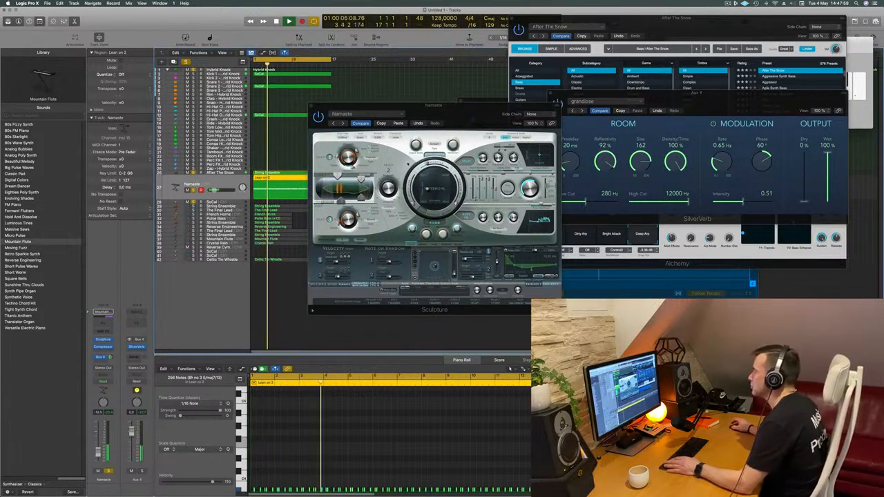
pyautogui.moveTo(426, 234); pyautogui.dragTo(425, 226)
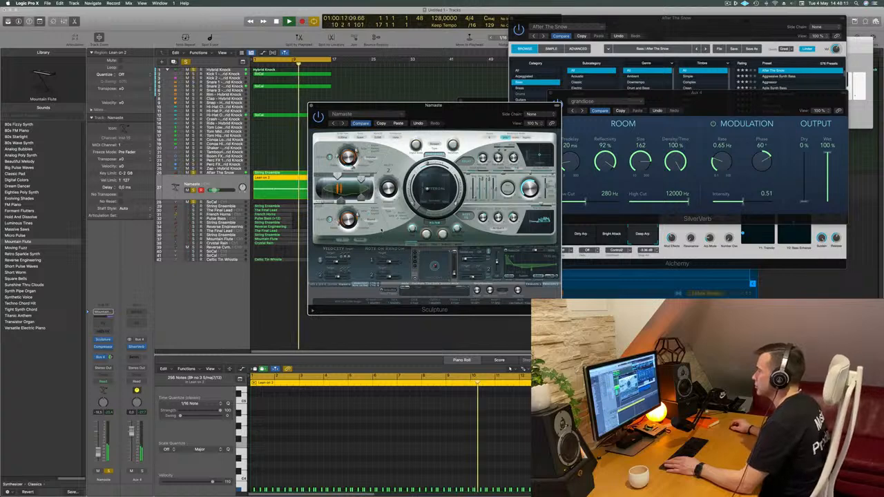
# - Add a Channel EQ to the Namaste track with a high cut at 9000 Hz, 48 dB/Oct and Q 0.27, and close its window
pyautogui.click(103, 323)
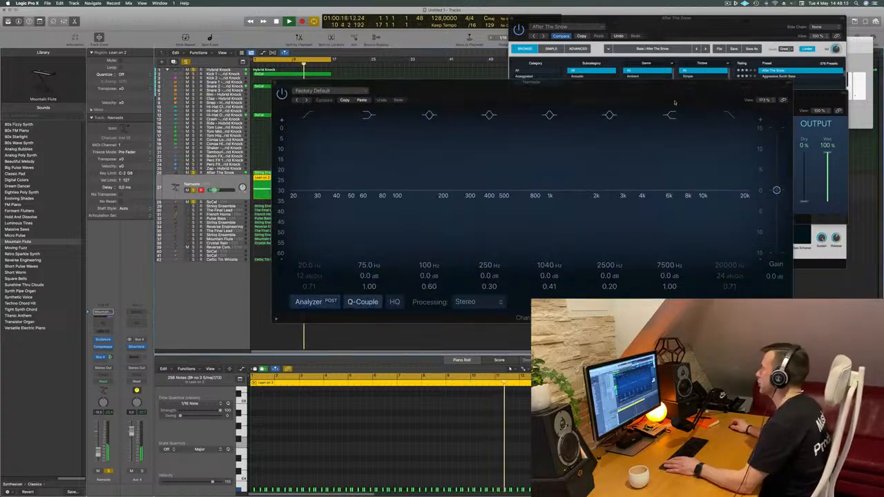
pyautogui.click(730, 271)
pyautogui.moveTo(732, 264); pyautogui.dragTo(733, 304)
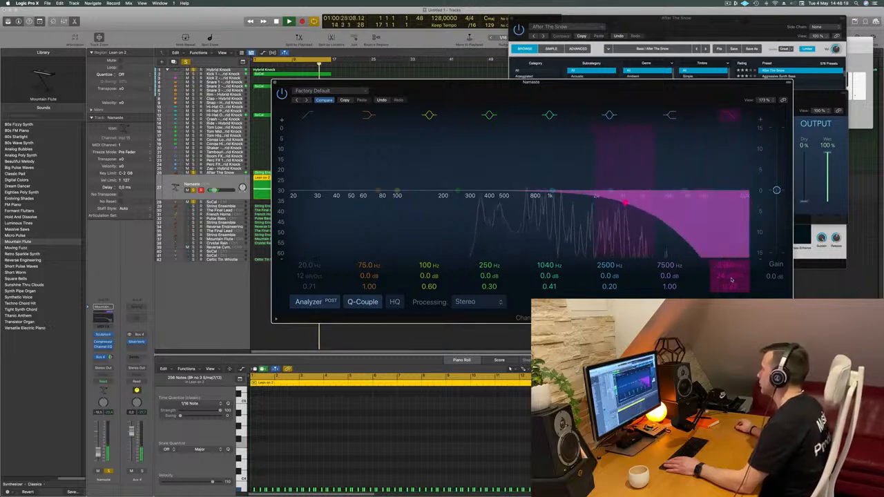
pyautogui.moveTo(730, 280); pyautogui.dragTo(730, 246)
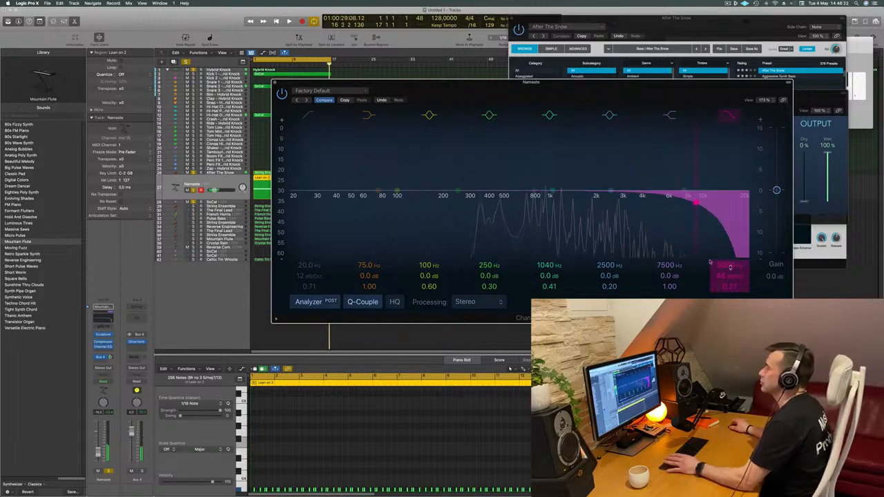
pyautogui.moveTo(459, 83); pyautogui.dragTo(499, 82)
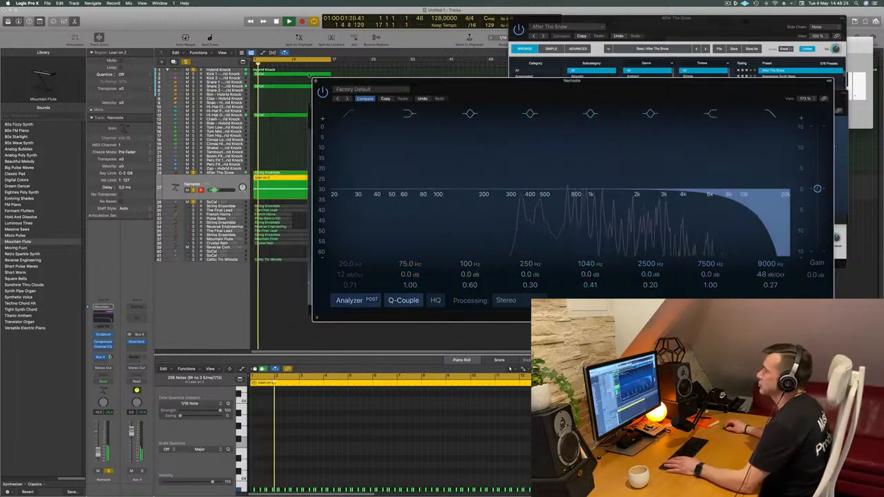
pyautogui.click(316, 82)
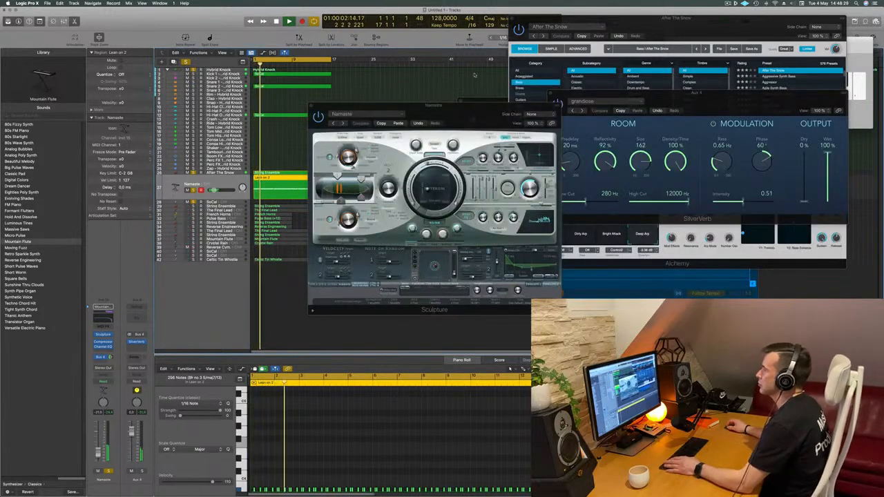
# - Close the Sculpture window and deselect the Lean on 2 region
pyautogui.moveTo(310, 108); pyautogui.dragTo(440, 116)
pyautogui.click(441, 114)
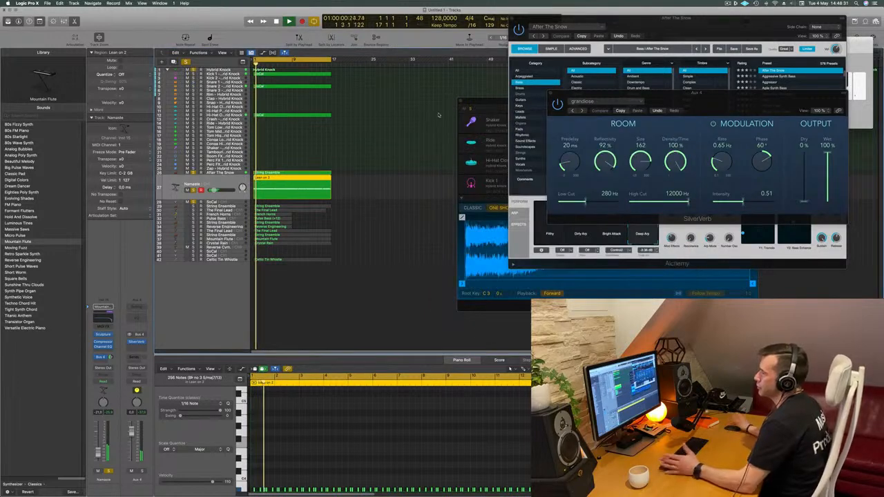
pyautogui.click(403, 188)
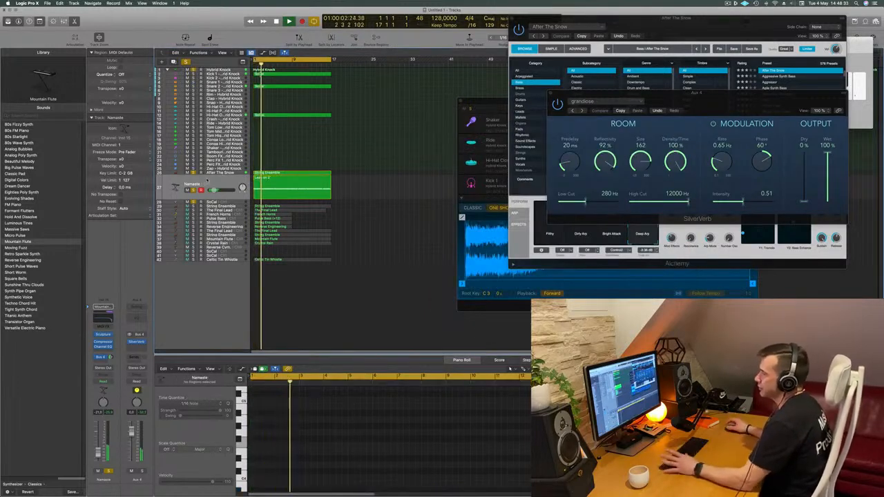
# - Select the Celtic Tin Whistle track and examine its notes during playback
pyautogui.click(201, 259)
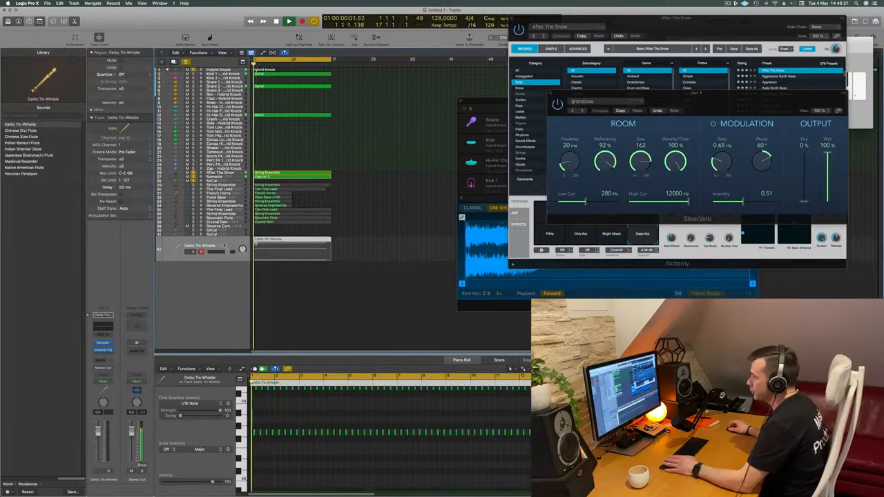
pyautogui.scroll(5, 384, 428)
pyautogui.press('space')
pyautogui.press('space')
# - Select the String Ensemble track below SoCal, unmute and solo it, lower its volume and play from the start
pyautogui.click(223, 186)
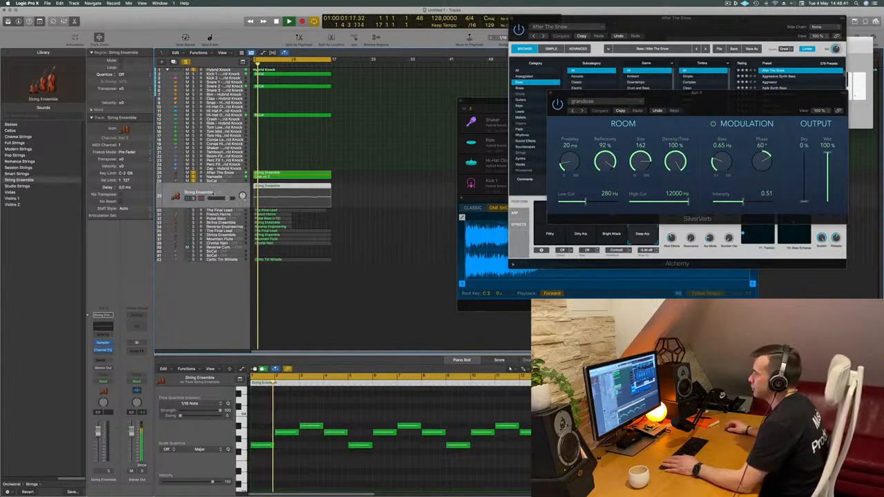
pyautogui.press('space')
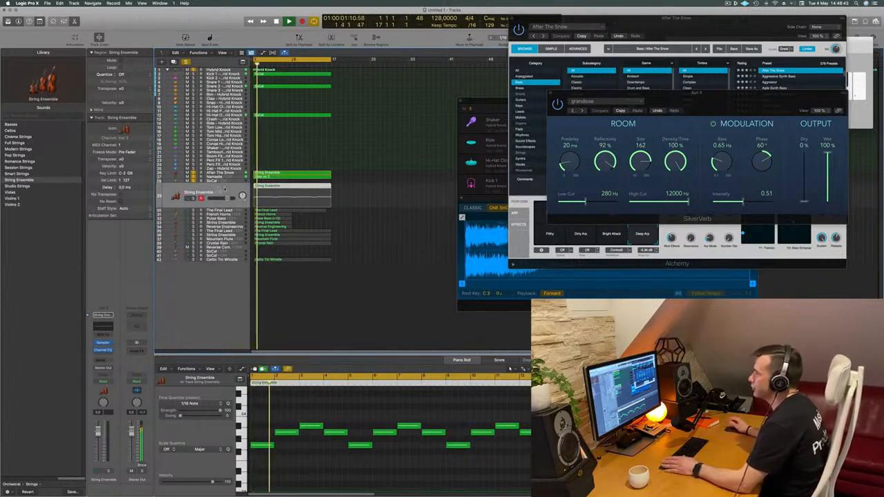
pyautogui.press('space')
pyautogui.press('space')
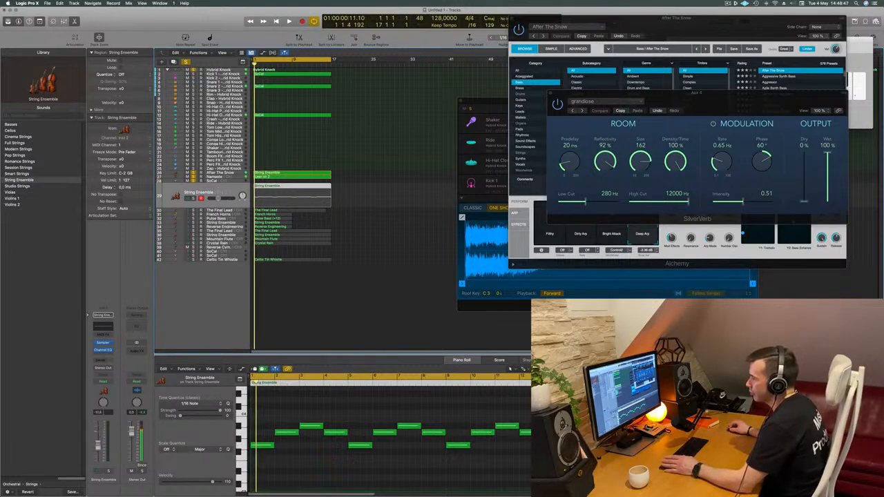
pyautogui.click(108, 472)
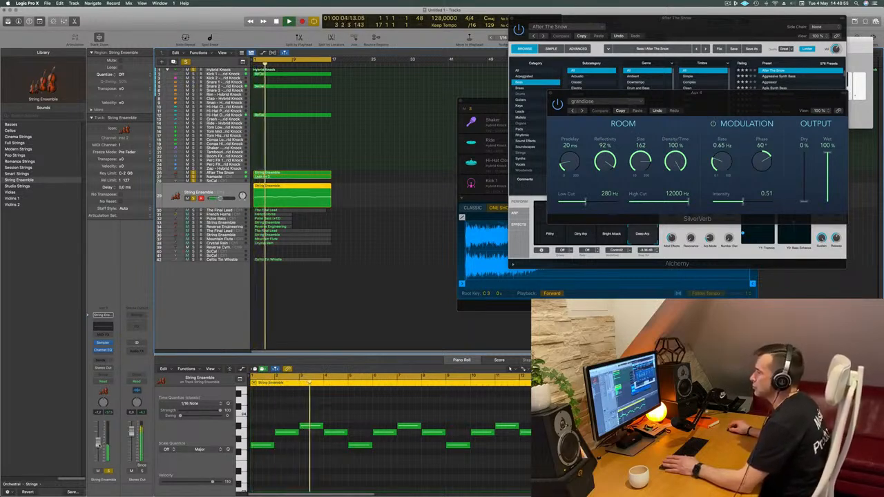
pyautogui.press('Return')
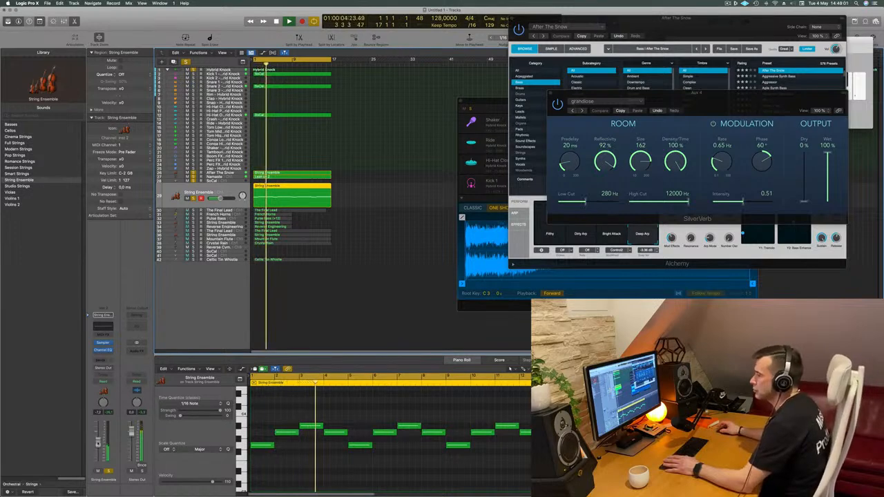
# - Add a Bus 4 send to Aux 4 on the String Ensemble track and raise its send level
pyautogui.click(102, 360)
pyautogui.moveTo(104, 368)
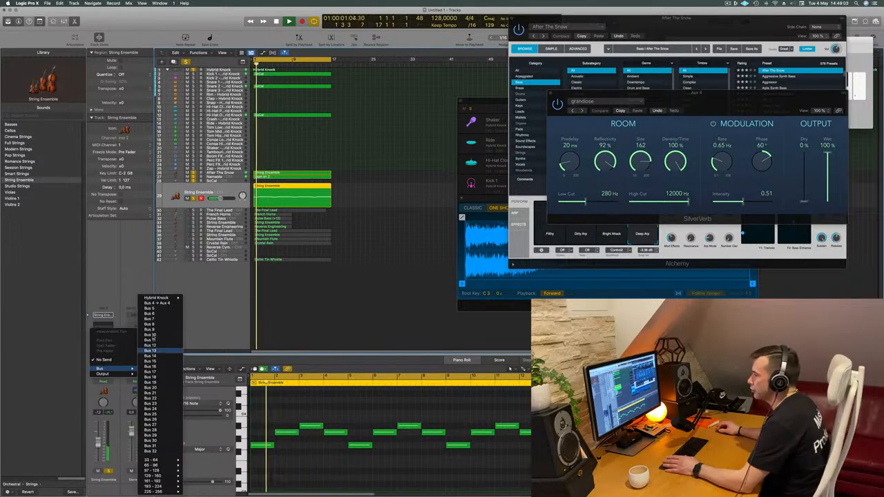
pyautogui.click(157, 303)
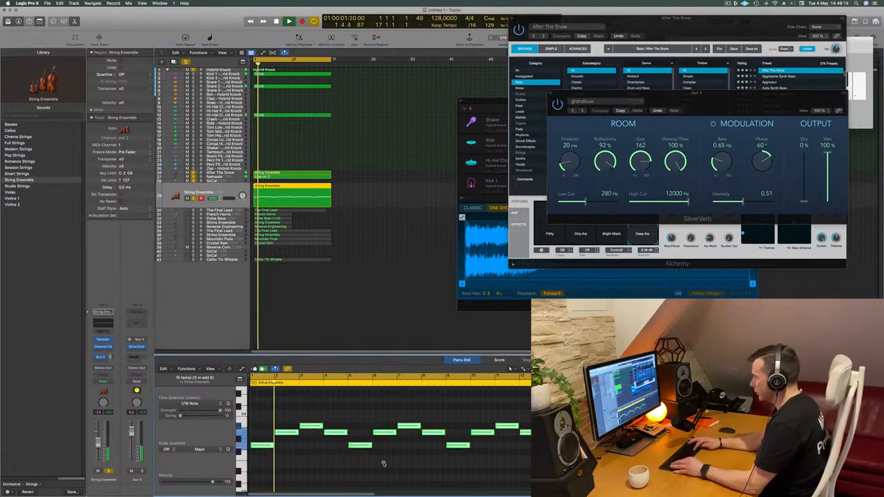
# - Transpose all notes in the String Ensemble region down one octave, replay the part and duplicate the track with its settings
pyautogui.hotkey('alt', 'shift', 'Down')
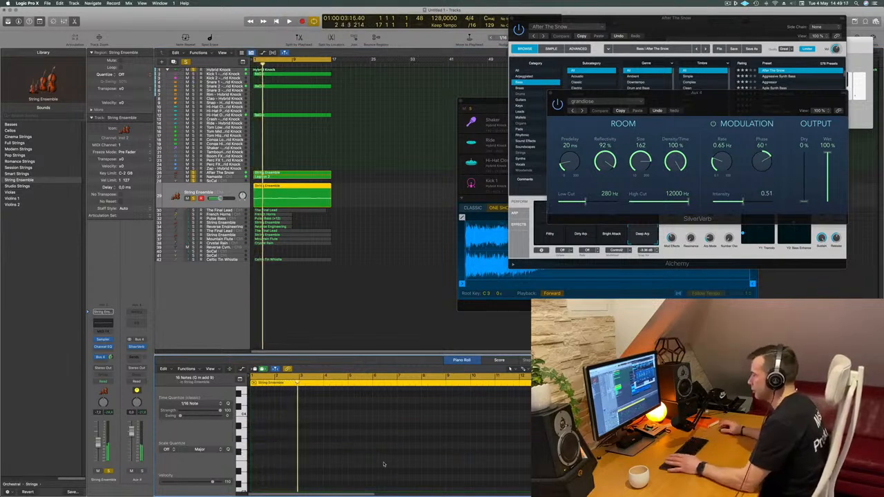
pyautogui.scroll(-3, 384, 438)
pyautogui.scroll(-2, 373, 433)
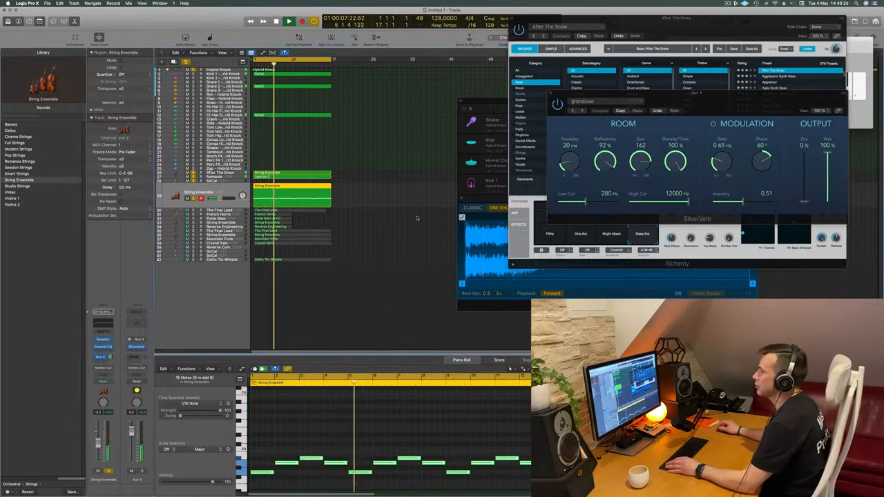
pyautogui.press('space')
pyautogui.press('space')
pyautogui.press('space')
pyautogui.press('space')
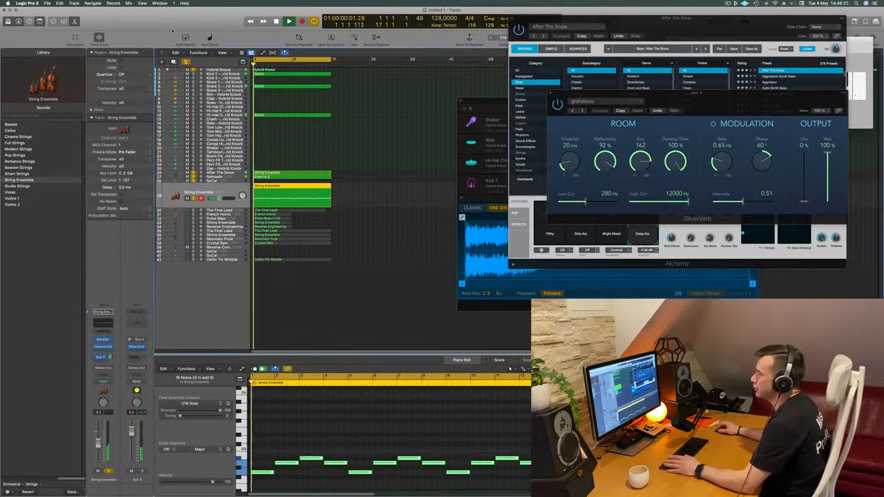
pyautogui.click(176, 61)
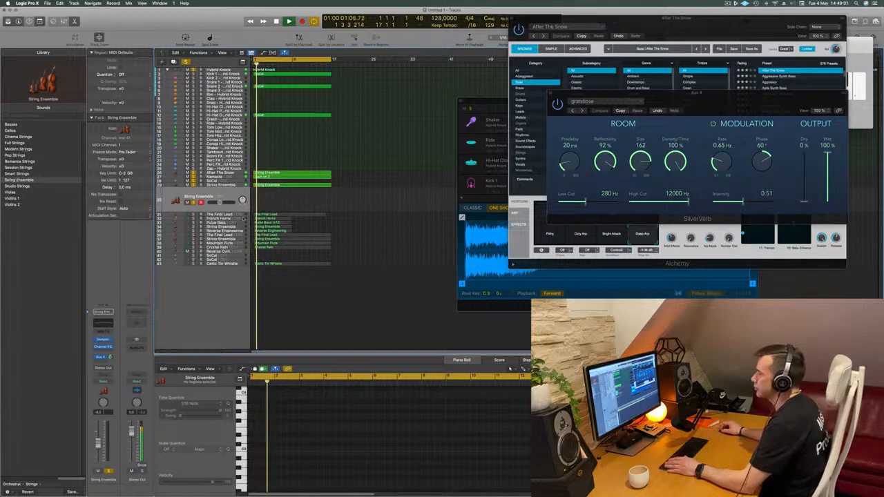
# - Select The Final Lead track, review its notes, lower its volume and solo it
pyautogui.click(235, 214)
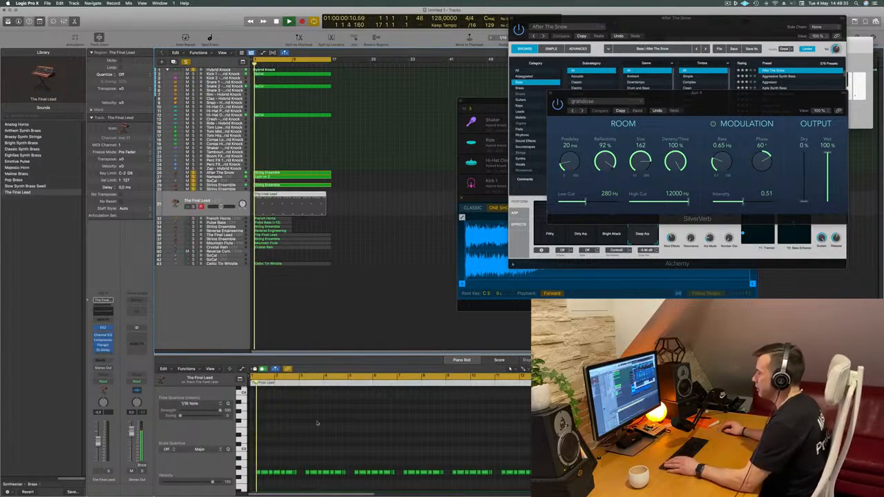
pyautogui.scroll(-3, 321, 432)
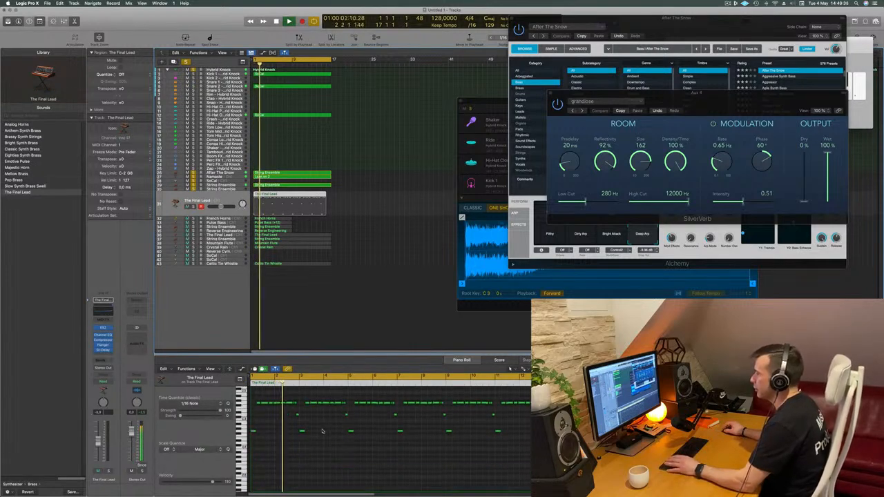
pyautogui.press('space')
pyautogui.press('space')
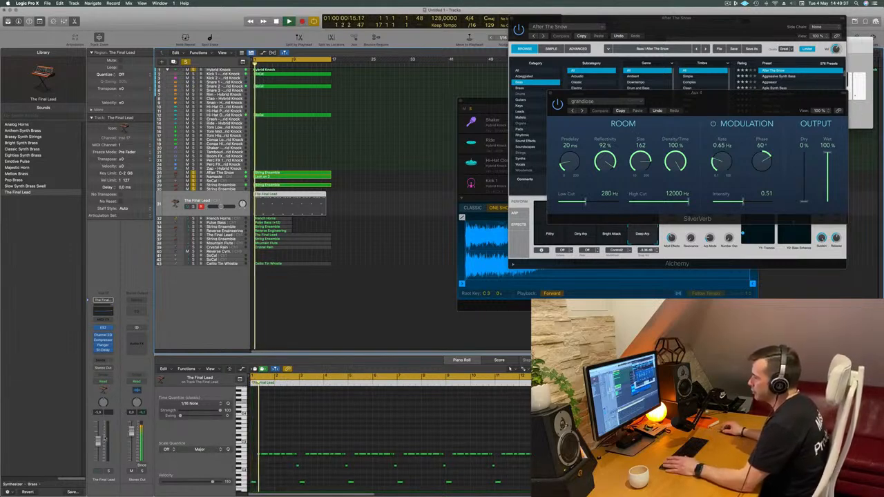
pyautogui.click(108, 471)
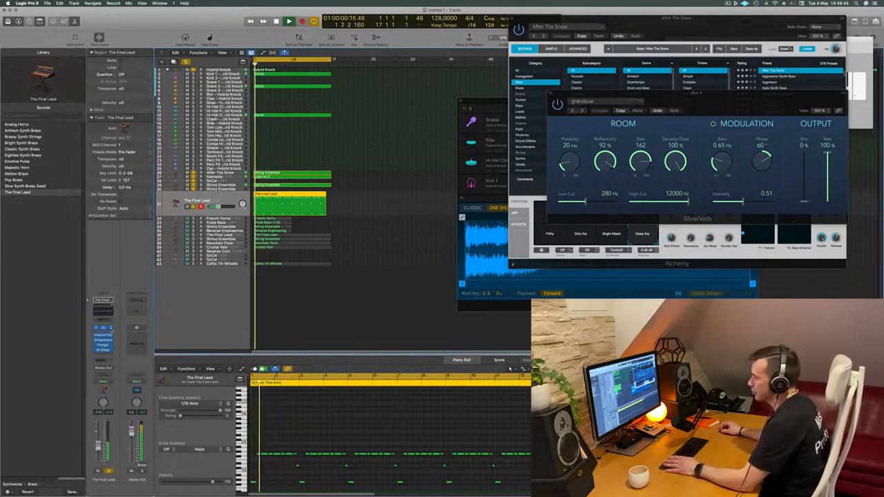
# - Replace the ES2 instrument on The Final Lead track with a stereo Alchemy and reposition its window
pyautogui.click(111, 329)
pyautogui.moveTo(124, 319)
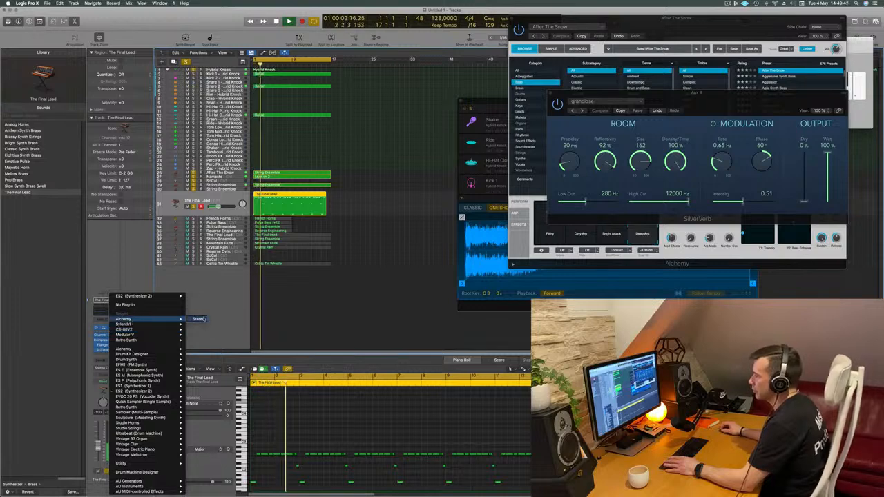
pyautogui.click(468, 133)
pyautogui.moveTo(406, 84); pyautogui.dragTo(483, 81)
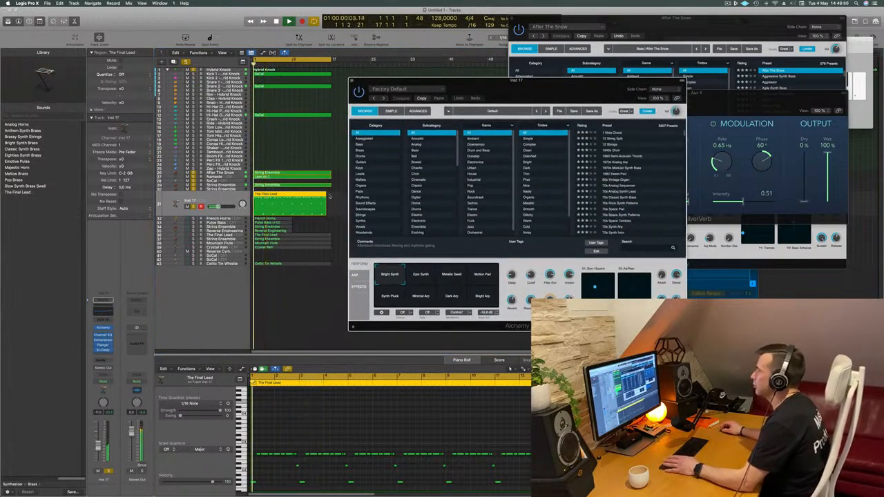
# - Filter Alchemy's presets to Leads and audition them from 80s Synth Pop Lead through Airy Synth Lead to Analog Glide Lead
pyautogui.click(360, 174)
pyautogui.click(619, 163)
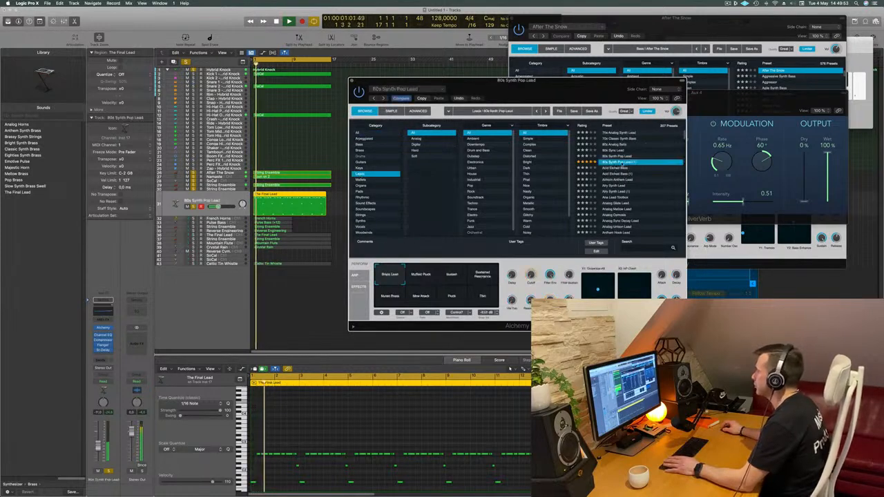
pyautogui.moveTo(586, 81); pyautogui.dragTo(566, 147)
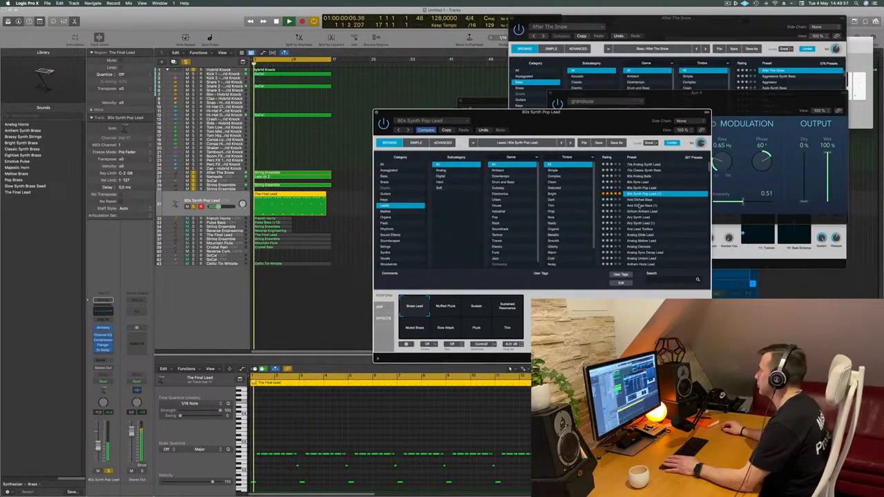
pyautogui.click(641, 223)
pyautogui.click(643, 229)
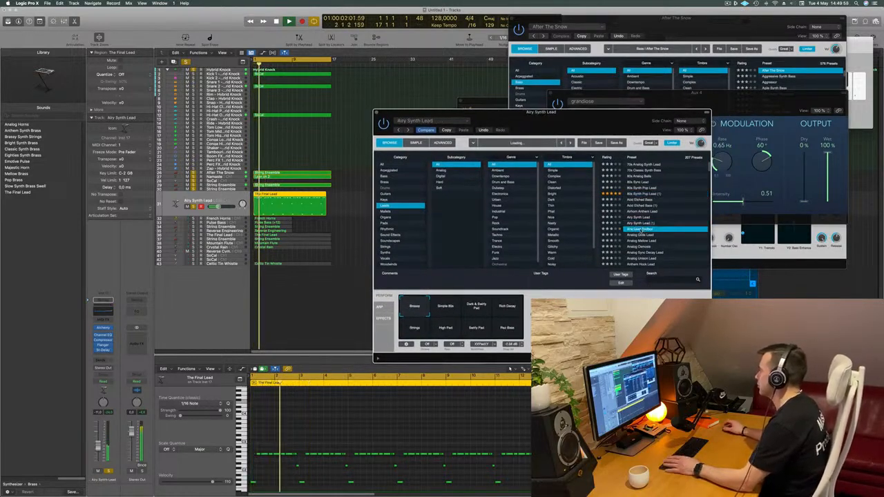
pyautogui.click(643, 234)
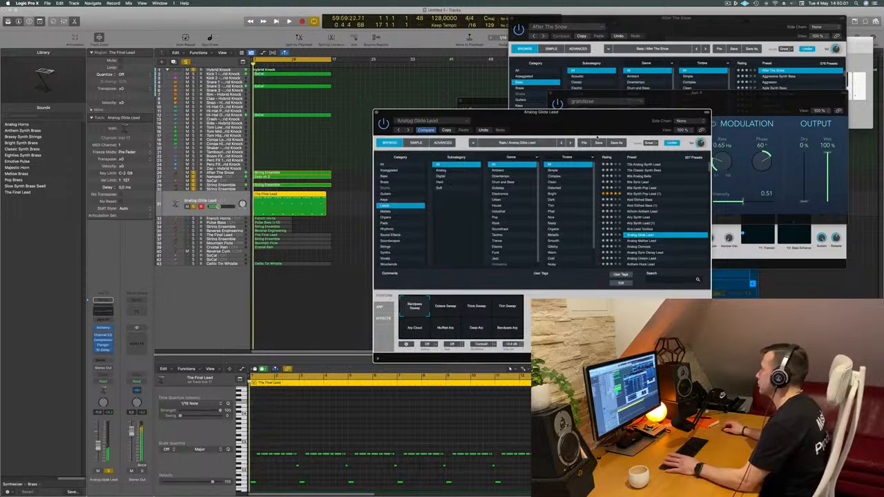
# - Reposition the Alchemy window and load the Anthemic Lead preset
pyautogui.moveTo(601, 122); pyautogui.dragTo(575, 117)
pyautogui.scroll(-5, 608, 211)
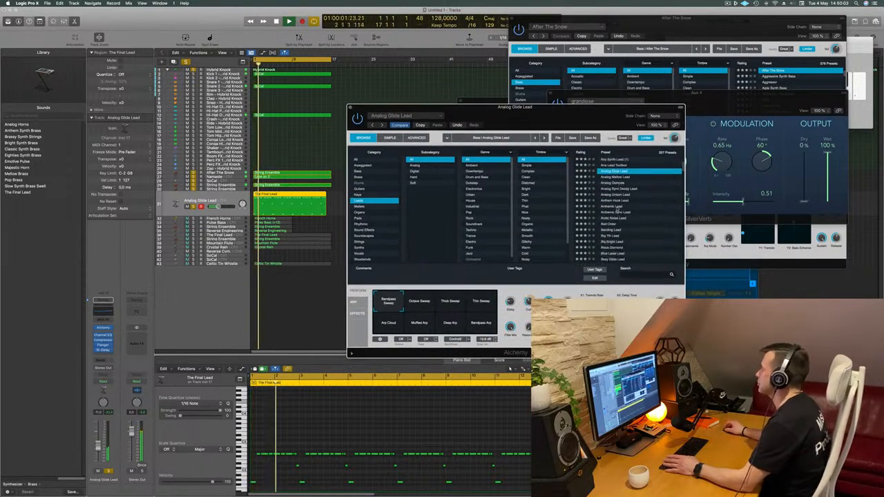
pyautogui.click(618, 206)
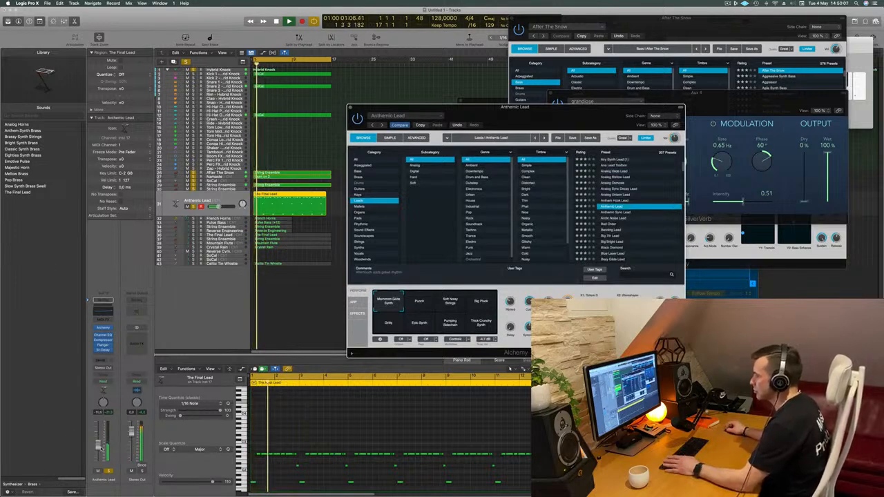
# - Add a send to Bus 4 on the Anthemic Lead channel strip and raise its send level
pyautogui.click(101, 362)
pyautogui.moveTo(104, 368)
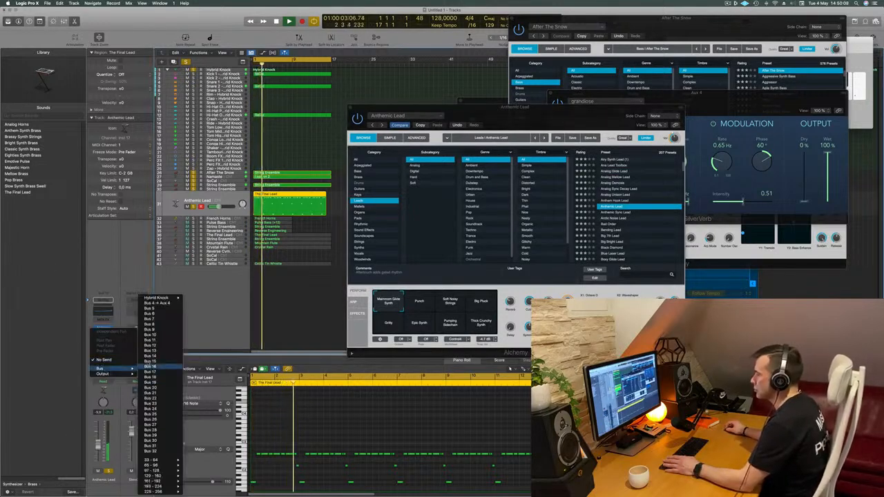
pyautogui.click(159, 302)
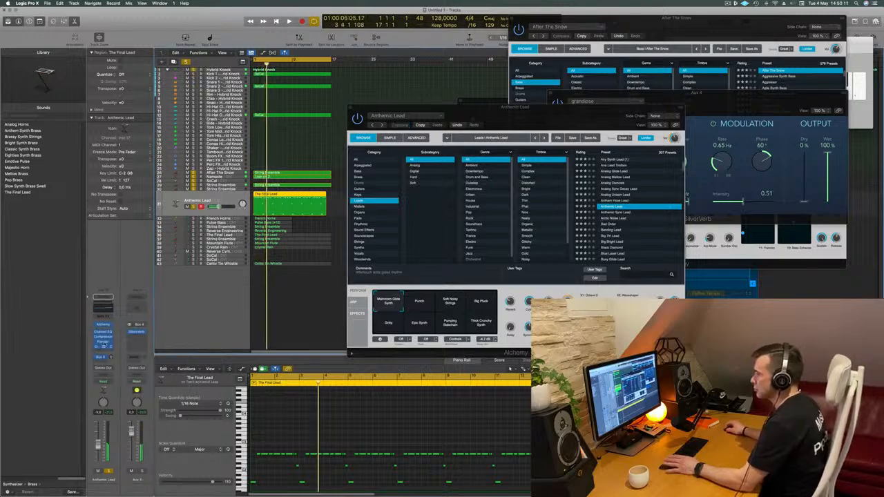
pyautogui.keyDown('alt'); pyautogui.click(109, 357); pyautogui.keyUp('alt')
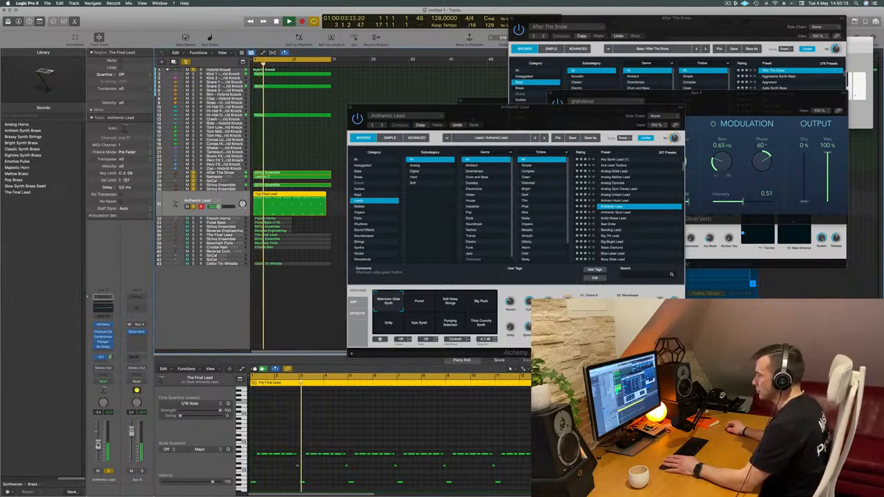
# - Audition Anthemic Lead's Punch and Big Pluck snapshots, raise the track volume slightly and reposition the Alchemy window
pyautogui.click(419, 304)
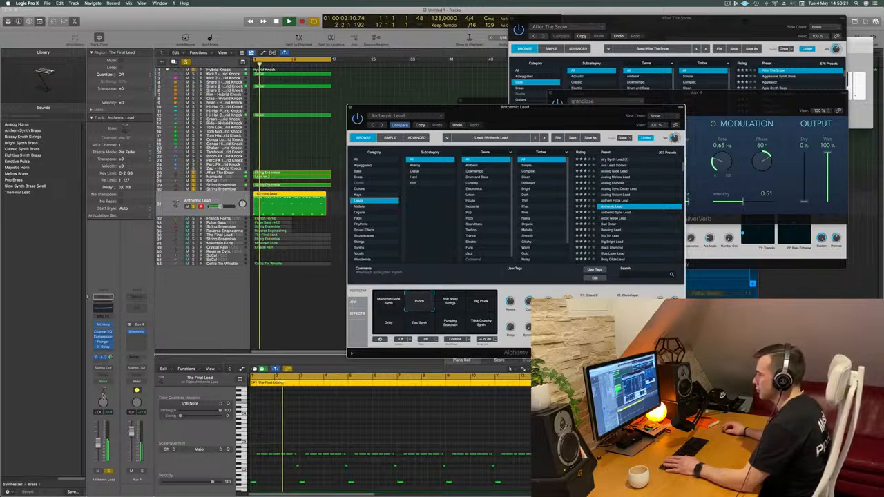
pyautogui.moveTo(98, 443); pyautogui.dragTo(98, 440)
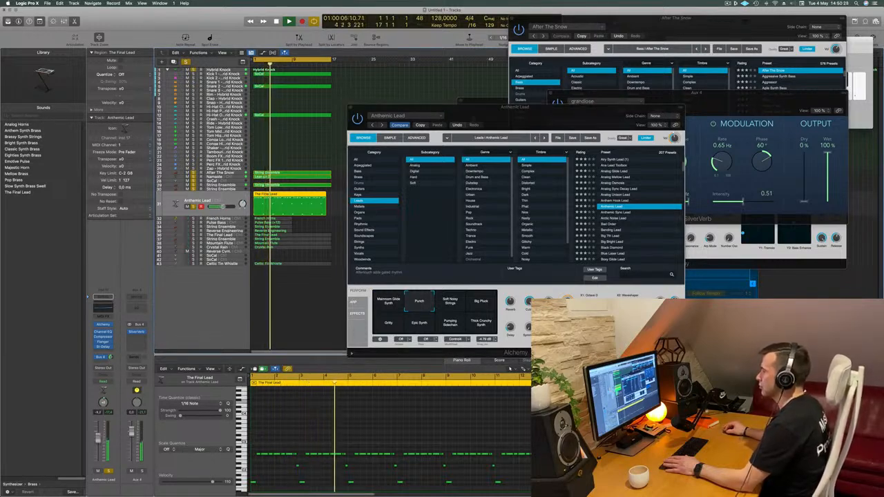
pyautogui.click(442, 303)
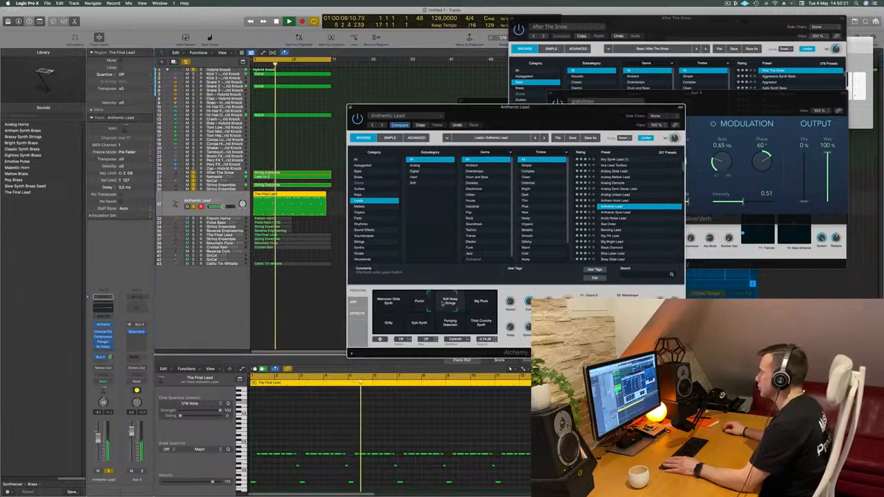
pyautogui.click(481, 303)
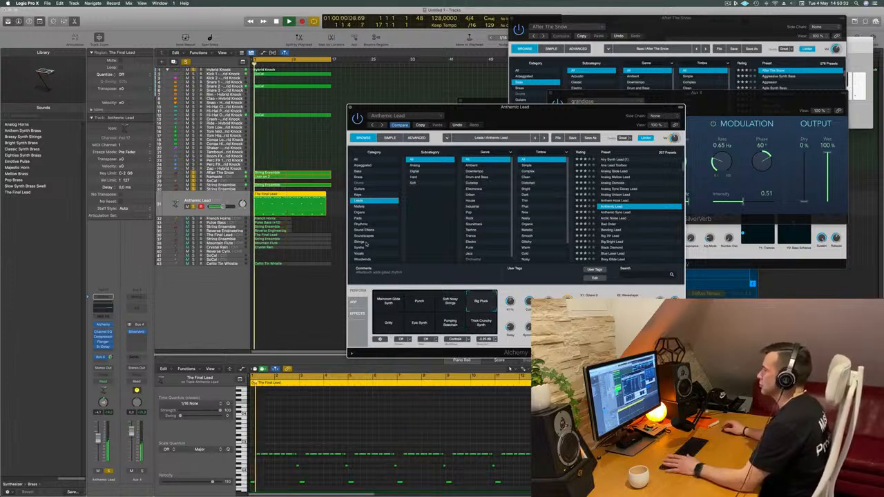
pyautogui.moveTo(532, 104); pyautogui.dragTo(499, 110)
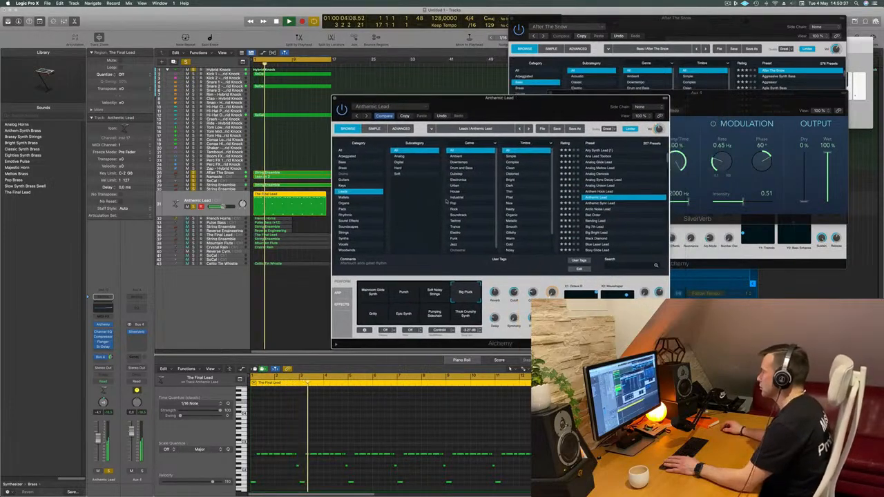
# - Audition the Thick Crunchy Synth, Pumping Sidechain and Epic Synth snapshots, return to Big Pluck and reposition the window
pyautogui.click(467, 319)
pyautogui.click(435, 319)
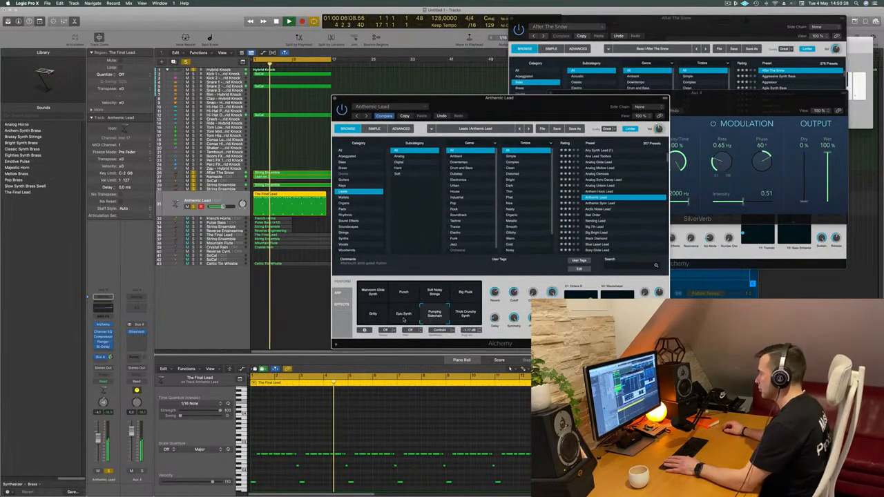
pyautogui.click(401, 319)
pyautogui.click(467, 297)
pyautogui.press('space')
pyautogui.moveTo(533, 251); pyautogui.dragTo(528, 260)
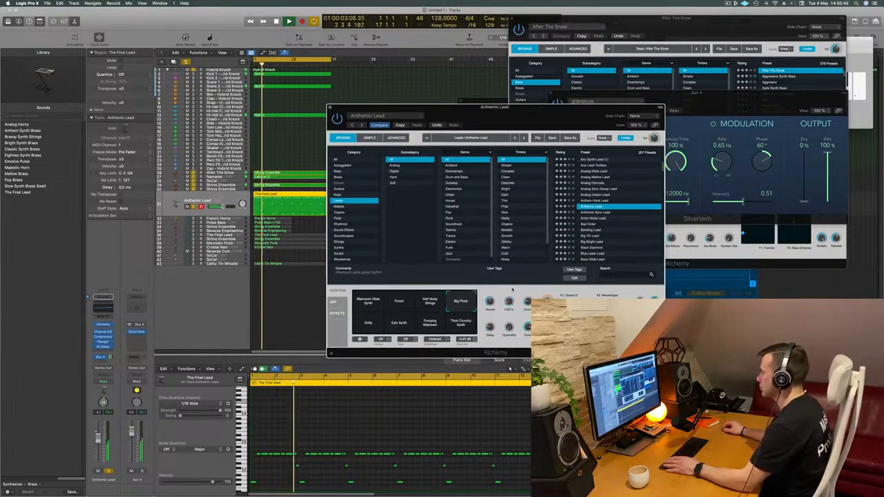
# - Audition the lead presets Anthemic Sync Lead, Arctic Noise Lead, Bad Order and Bending Lead, repositioning the Alchemy window
pyautogui.press('Down')
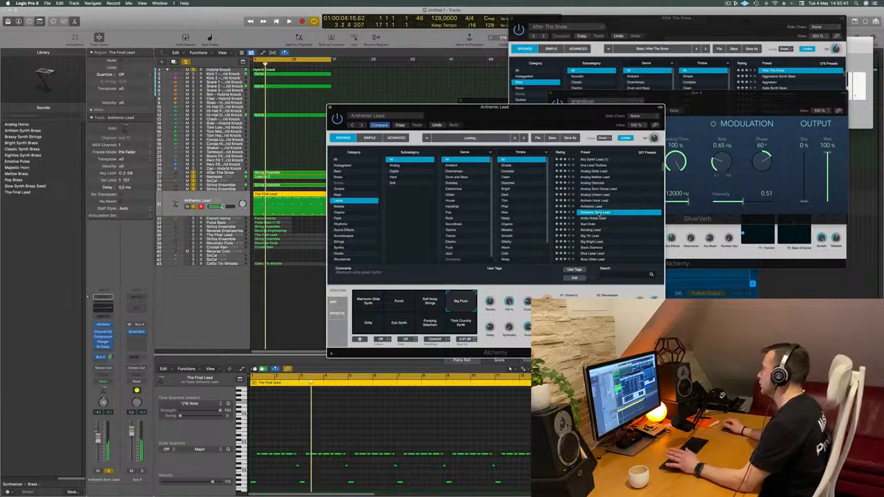
pyautogui.moveTo(553, 120); pyautogui.dragTo(596, 95)
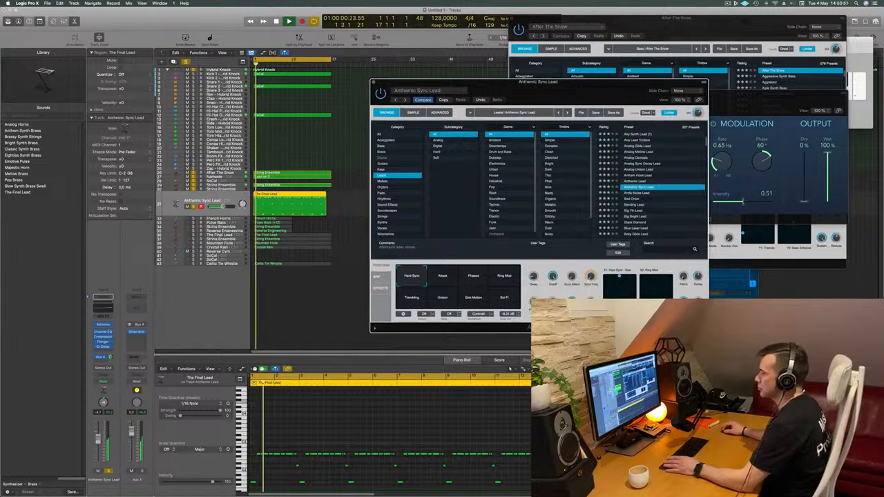
pyautogui.press('v')
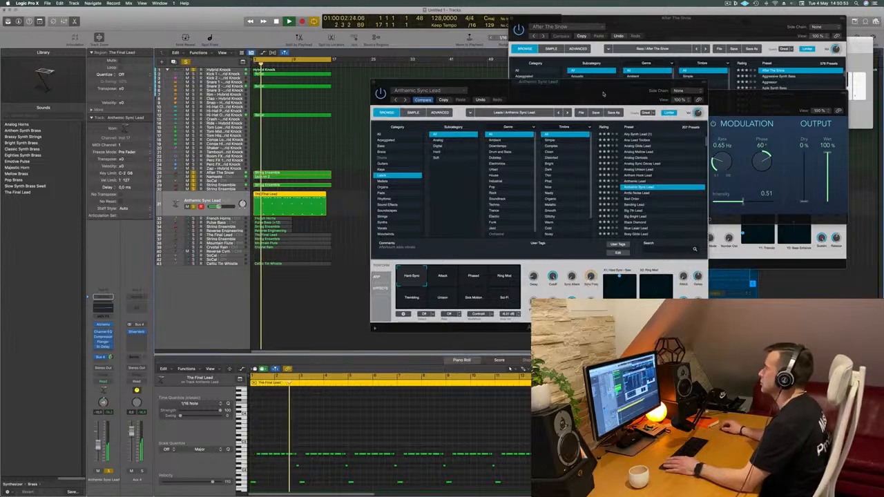
pyautogui.moveTo(604, 94); pyautogui.dragTo(521, 99)
pyautogui.click(553, 199)
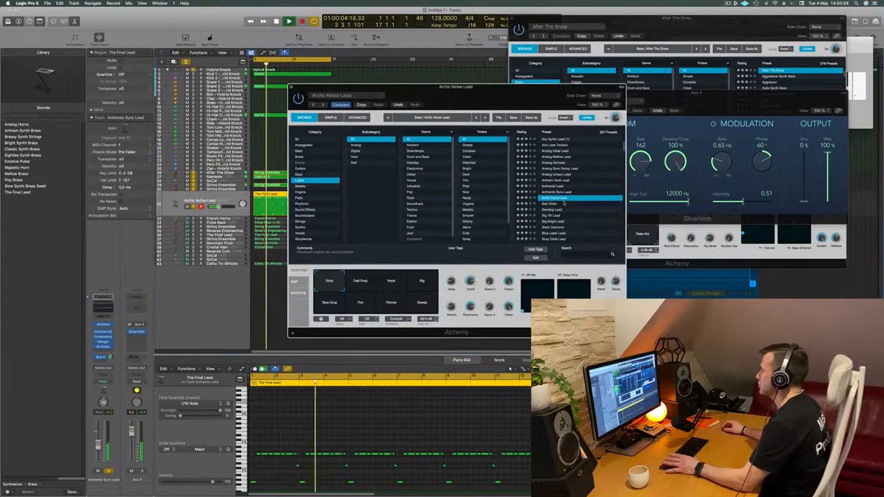
pyautogui.click(553, 206)
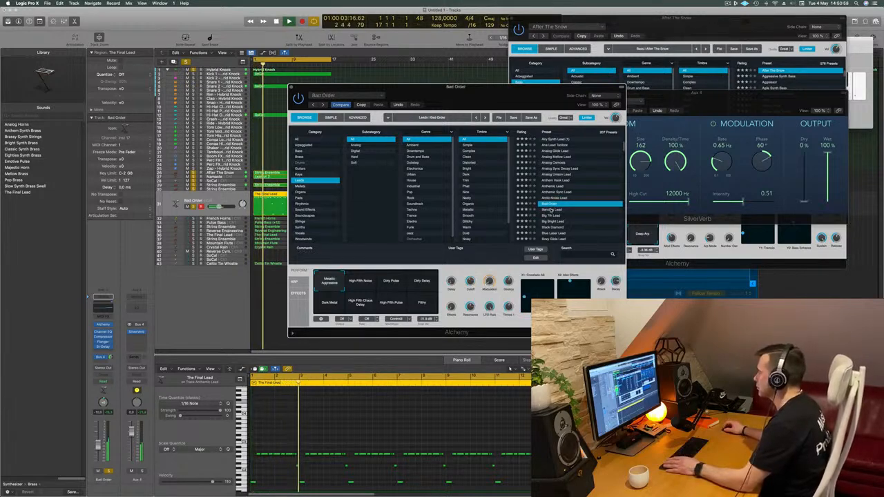
pyautogui.click(543, 209)
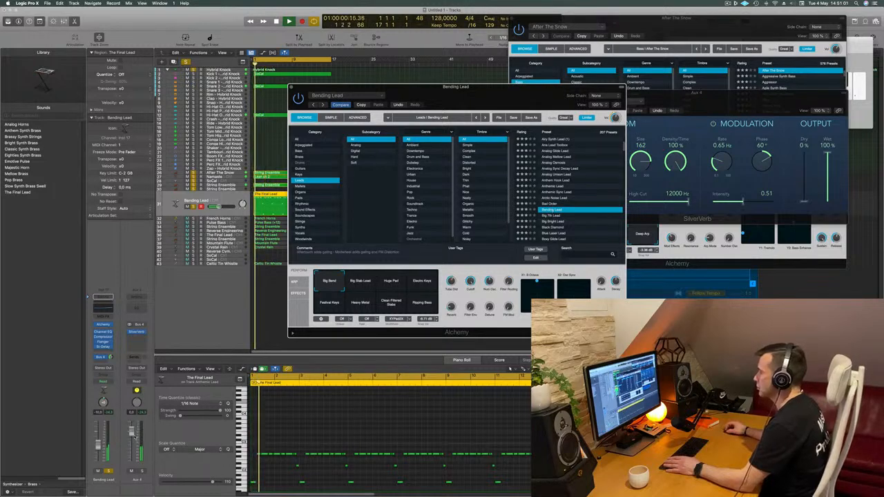
# - Audition the Boxy Glide Lead preset and load Butter Cut Saw from further down the lead list
pyautogui.scroll(-3, 556, 215)
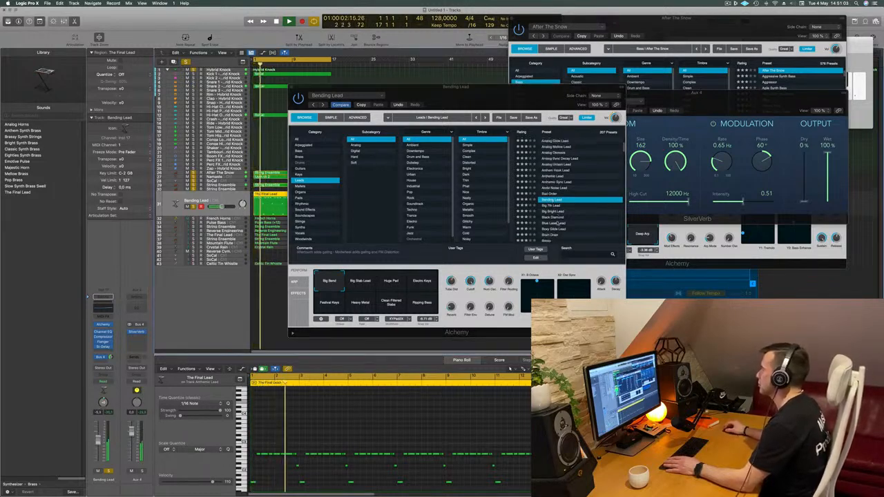
pyautogui.click(558, 213)
pyautogui.scroll(-5, 583, 198)
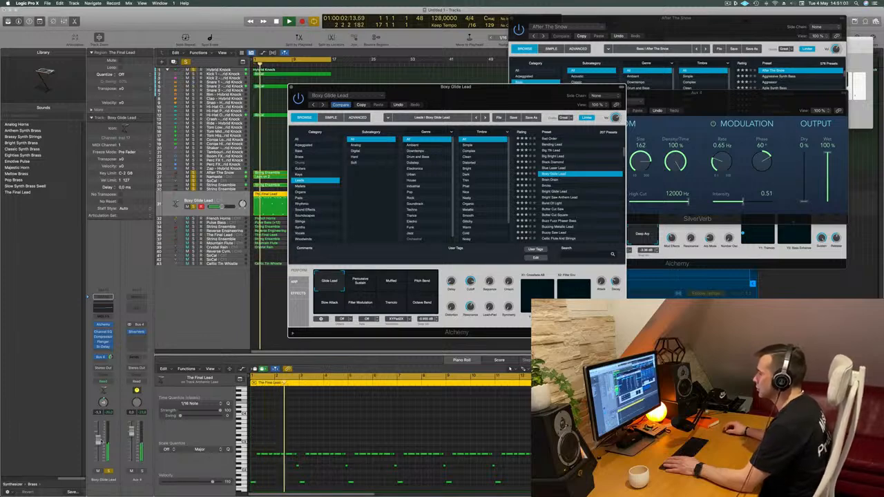
pyautogui.click(632, 212)
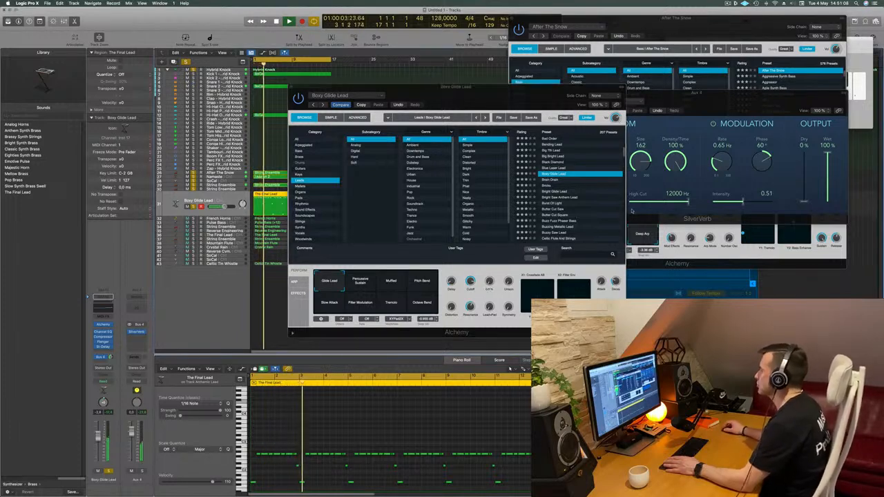
pyautogui.click(562, 210)
pyautogui.scroll(-2, 604, 193)
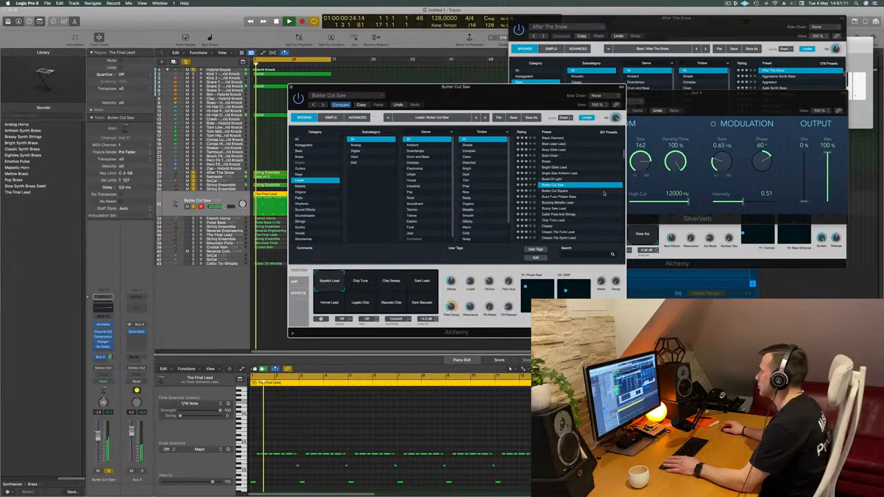
# - Raise the track volume slightly and audition Butter Cut Saw's snapshots from Chip Tune through Staccato Chip, returning to Squelch Lead
pyautogui.moveTo(97, 438); pyautogui.dragTo(98, 435)
pyautogui.click(359, 280)
pyautogui.click(391, 286)
pyautogui.click(422, 283)
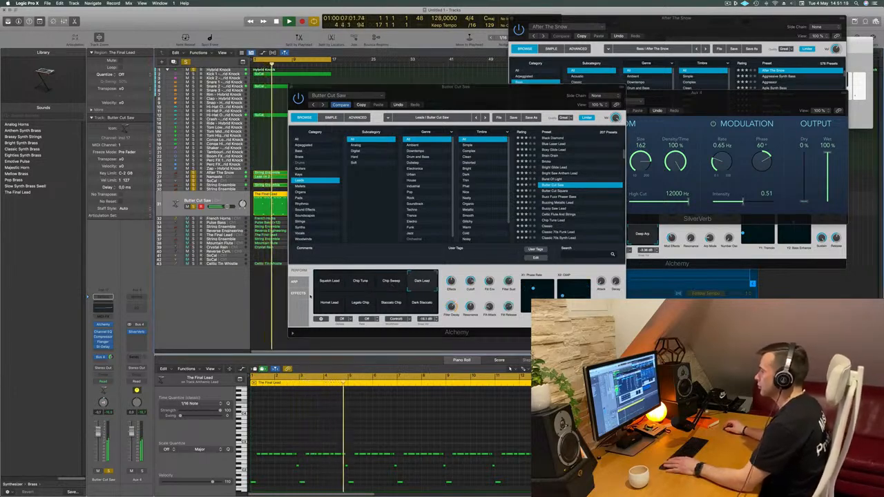
pyautogui.click(329, 304)
pyautogui.click(365, 307)
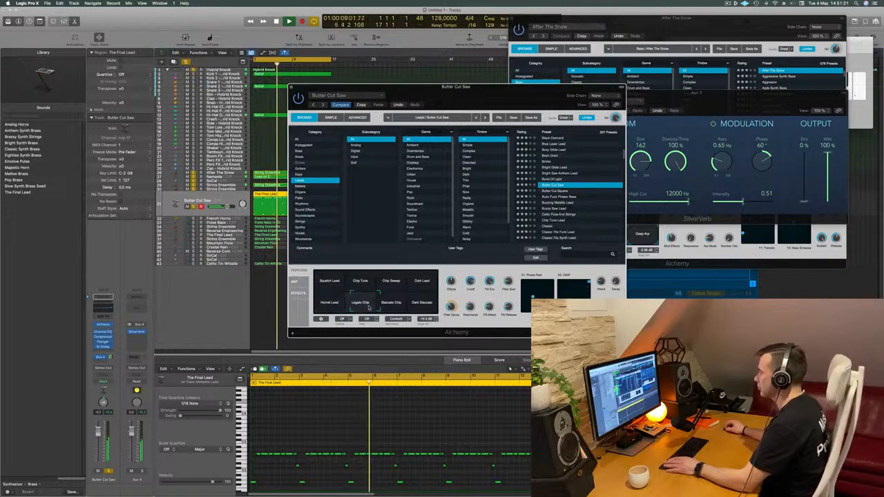
pyautogui.click(395, 312)
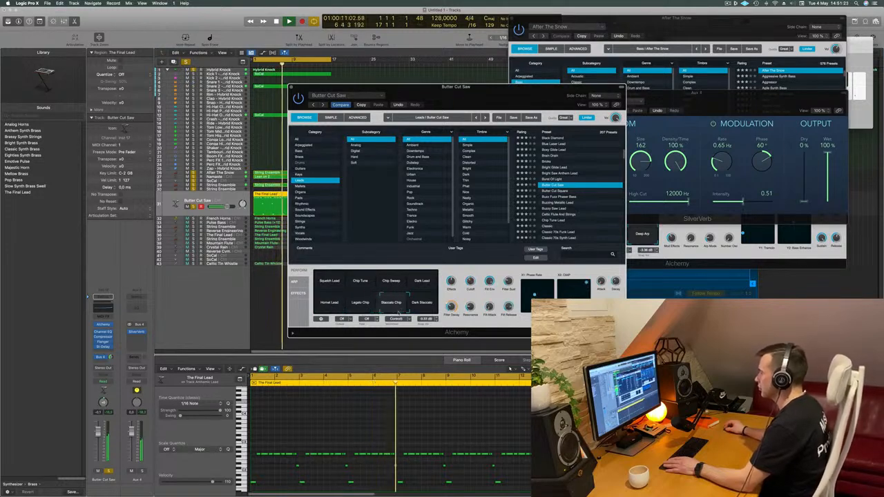
pyautogui.click(330, 282)
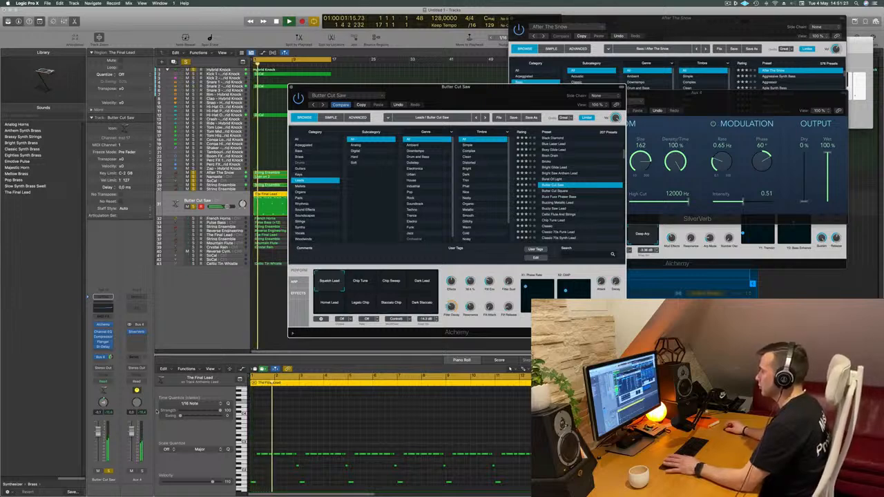
# - Replay the Butter Cut Saw part from the start, reposition the Alchemy window and lower the track volume slightly
pyautogui.press('Return')
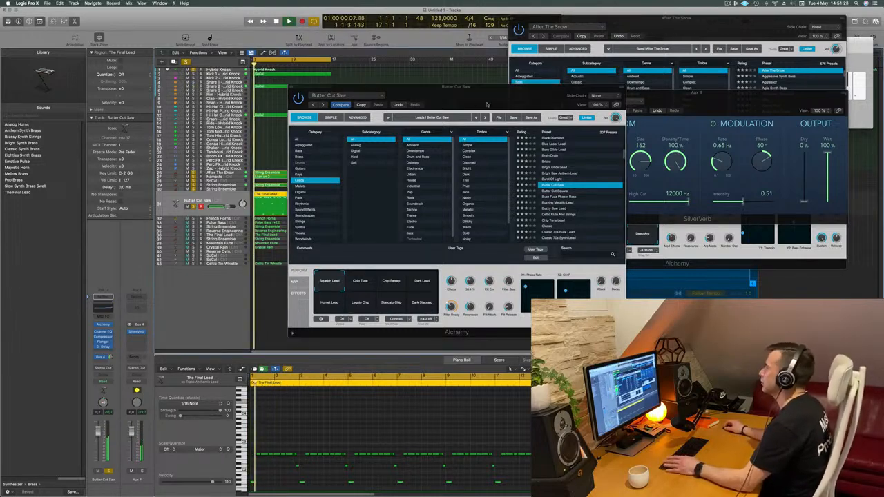
pyautogui.moveTo(456, 87); pyautogui.dragTo(438, 81)
pyautogui.press('Return')
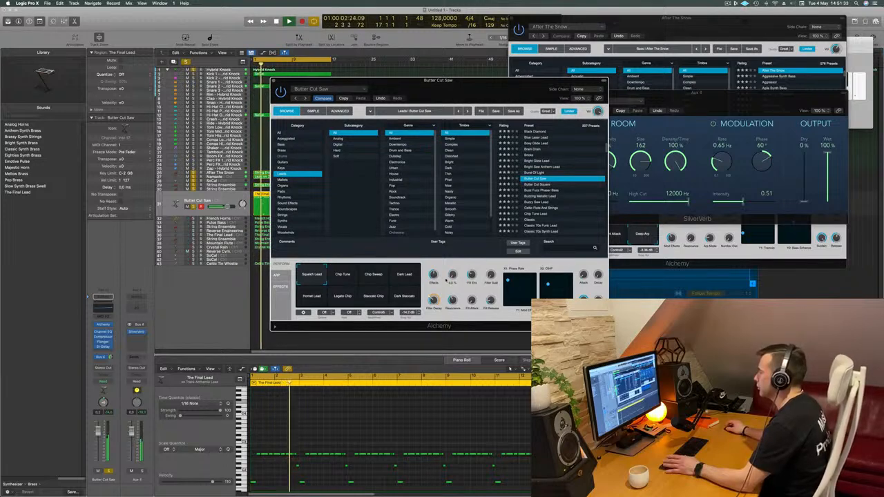
pyautogui.press('Return')
pyautogui.moveTo(487, 76); pyautogui.dragTo(509, 81)
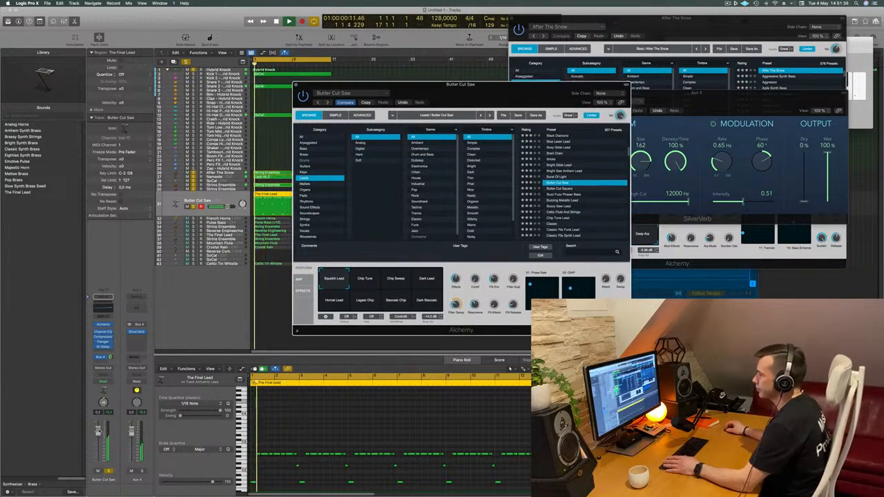
pyautogui.moveTo(99, 434); pyautogui.dragTo(99, 434)
pyautogui.press('Return')
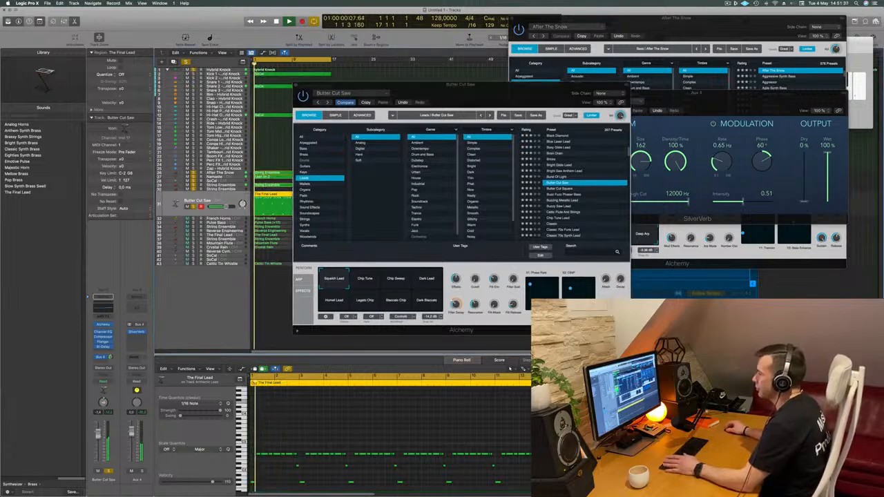
# - Audition the lead presets from Butter Cut Square through Buzz Fuzz Phaser Bass, Buzzing Metallic Lead and Buzzy Saw Lead to Celtic Flute And Strings
pyautogui.click(558, 189)
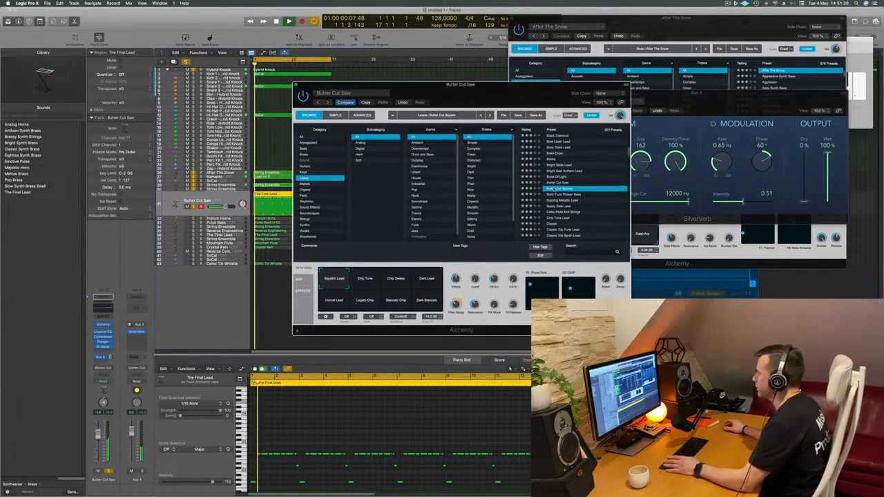
pyautogui.click(567, 195)
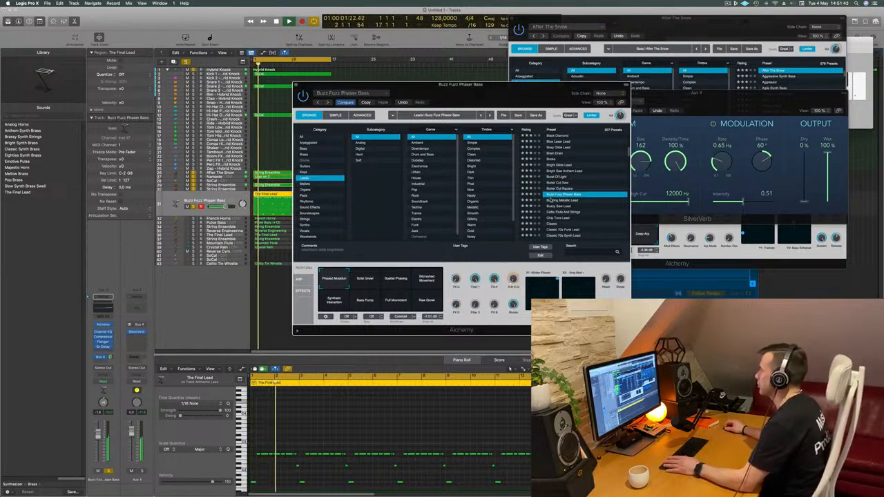
pyautogui.click(557, 201)
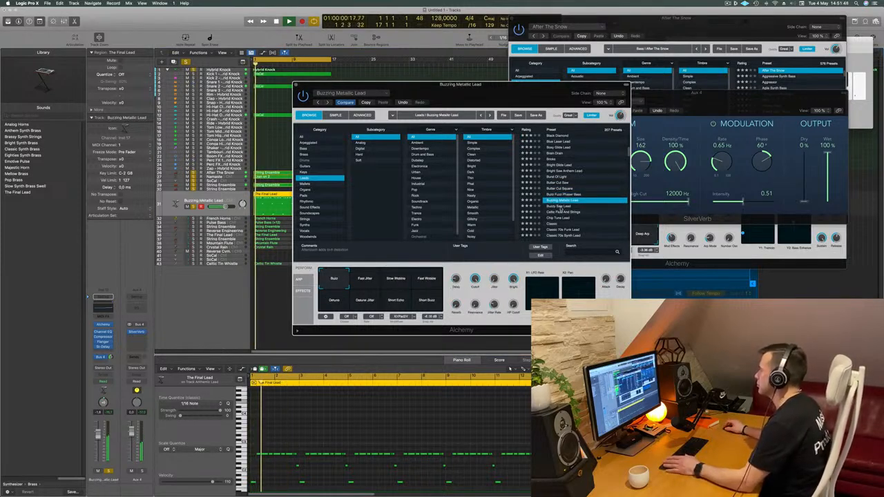
pyautogui.click(561, 207)
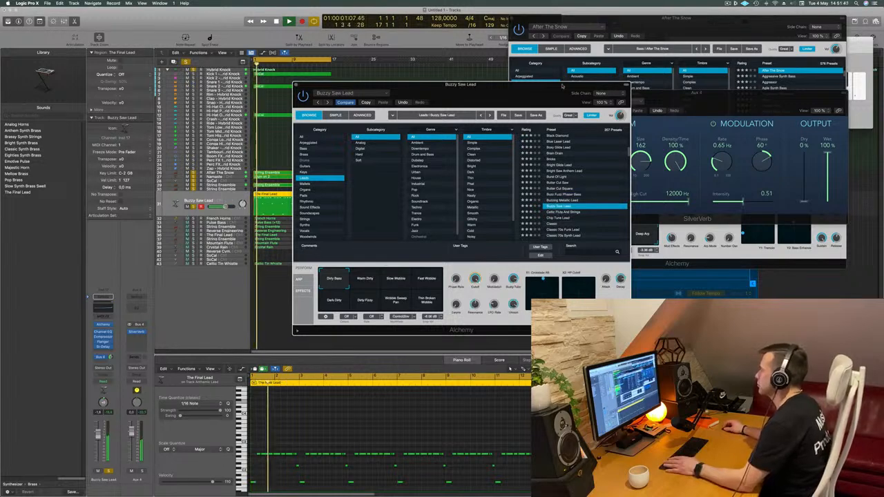
pyautogui.moveTo(557, 87); pyautogui.dragTo(577, 106)
pyautogui.click(584, 230)
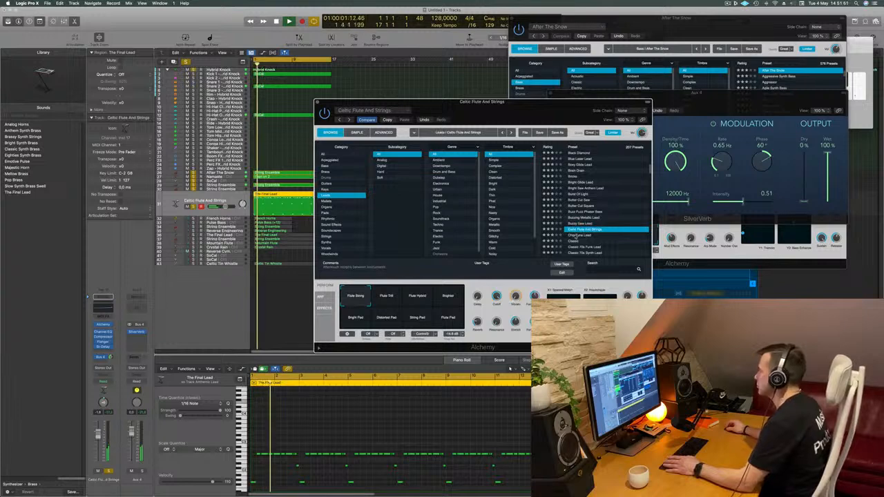
# - Load the Chip Tune Lead preset and audition its snapshots from Dark and Darker through Short Harsh
pyautogui.click(577, 235)
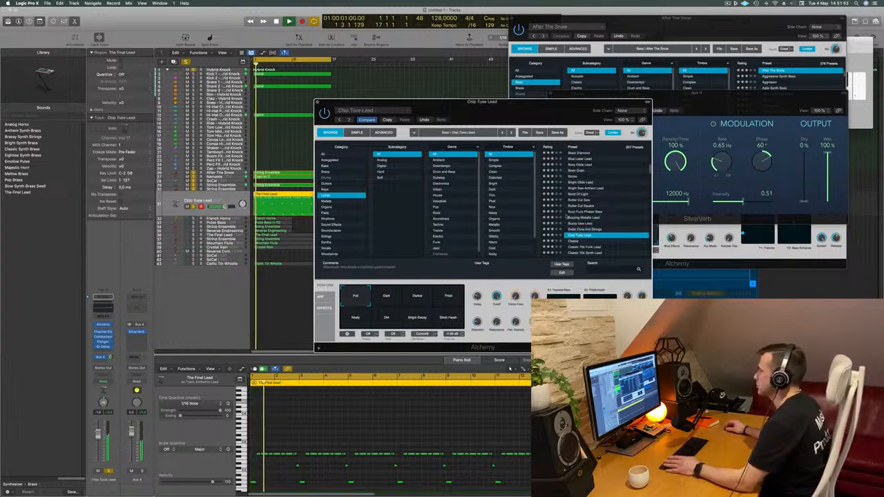
pyautogui.click(287, 313)
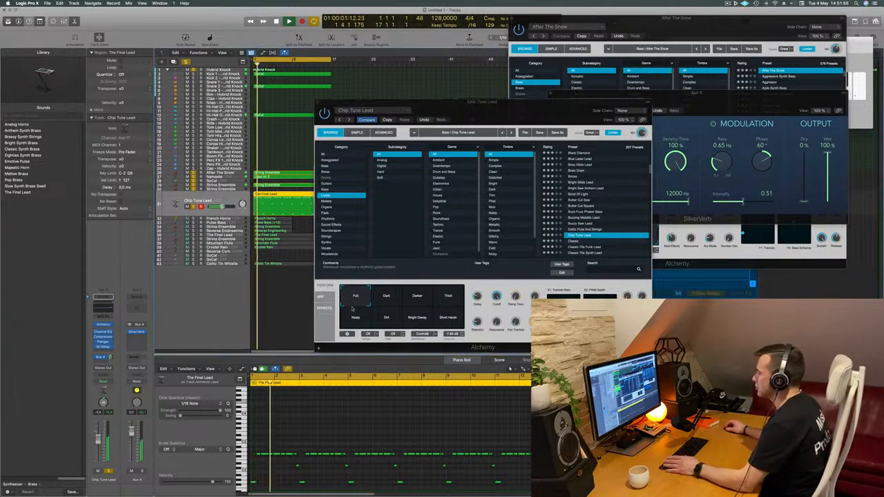
pyautogui.click(384, 299)
pyautogui.click(417, 299)
pyautogui.click(449, 298)
pyautogui.click(356, 318)
pyautogui.click(386, 318)
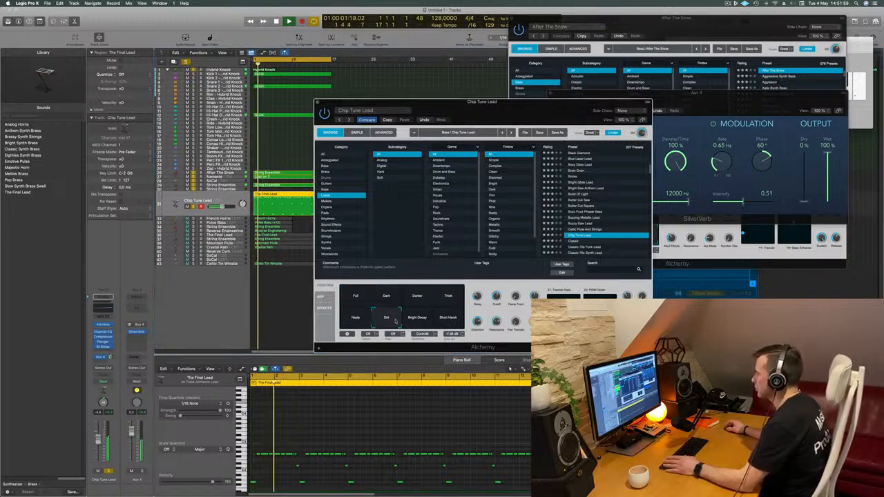
pyautogui.click(418, 319)
pyautogui.click(449, 319)
# - Audition Classic 70s Funk Lead from further down the lead list and load Classic Techno Lead
pyautogui.scroll(-3, 583, 207)
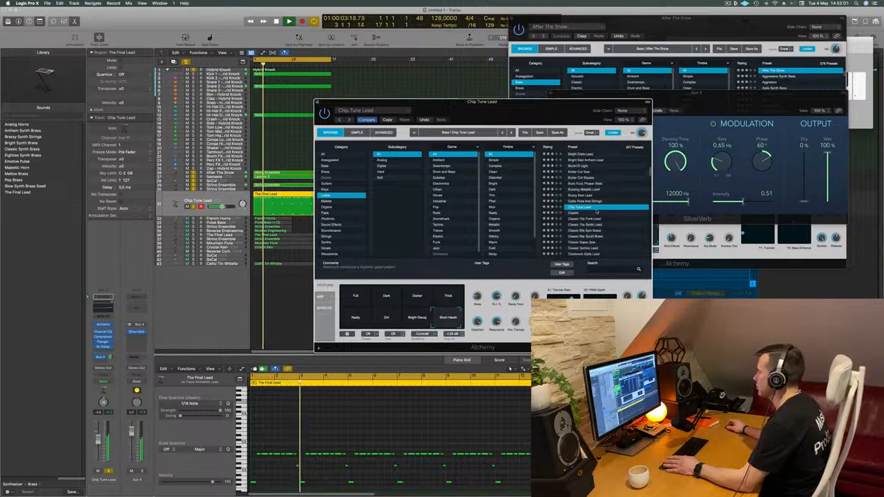
pyautogui.click(584, 201)
pyautogui.scroll(-2, 598, 214)
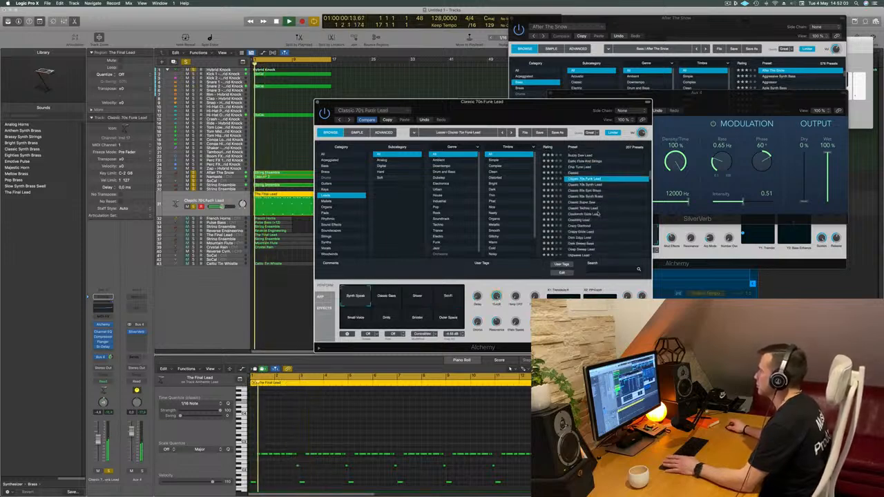
pyautogui.click(603, 207)
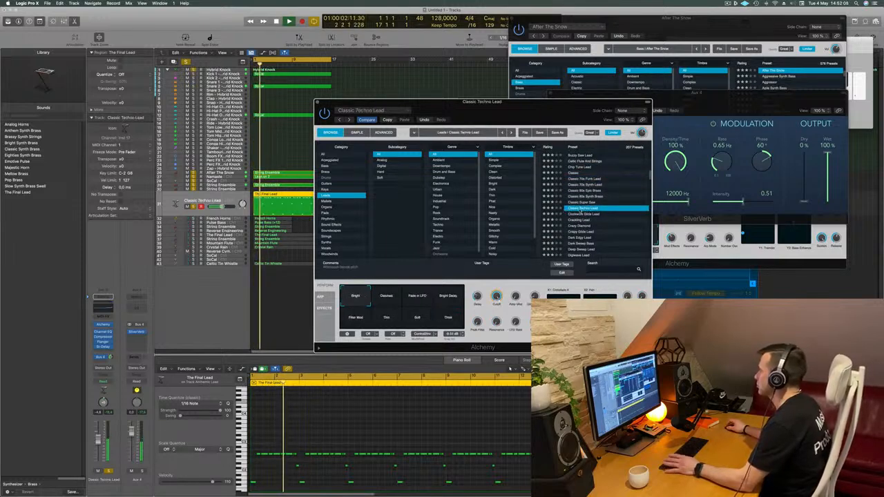
pyautogui.scroll(-2, 606, 204)
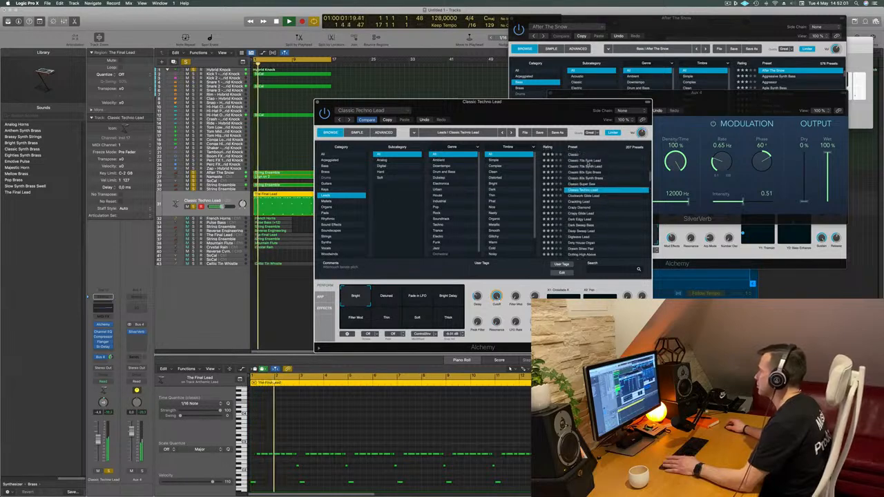
# - Reposition the Alchemy window and audition Classic Techno Lead's snapshots from Detuned through Soft, returning to Bright
pyautogui.moveTo(563, 102); pyautogui.dragTo(576, 73)
pyautogui.click(399, 267)
pyautogui.click(430, 267)
pyautogui.click(462, 268)
pyautogui.click(369, 289)
pyautogui.click(400, 290)
pyautogui.click(429, 289)
pyautogui.click(368, 267)
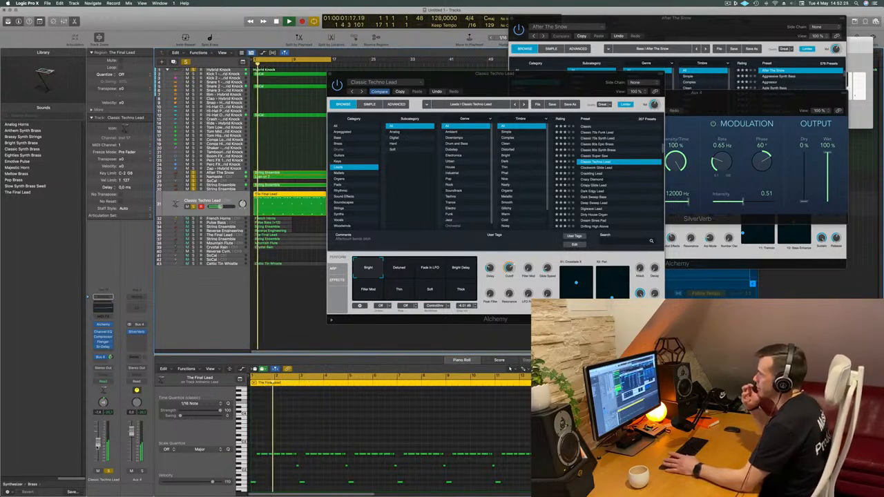
# - Move the Classic Techno Lead's Alchemy window and close it
pyautogui.moveTo(521, 75); pyautogui.dragTo(503, 93)
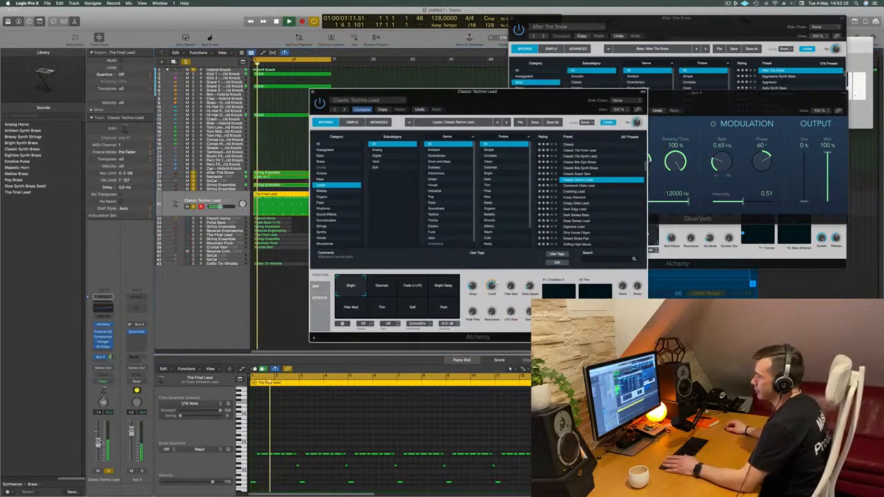
pyautogui.click(324, 81)
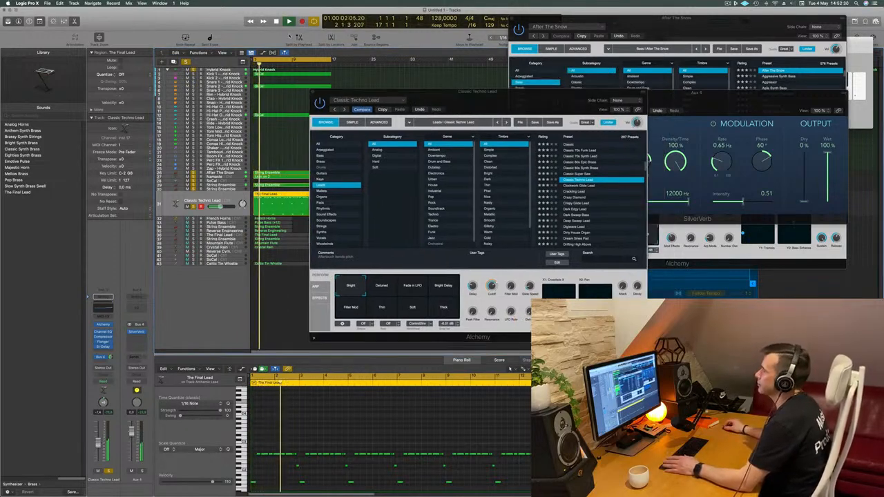
pyautogui.click(314, 93)
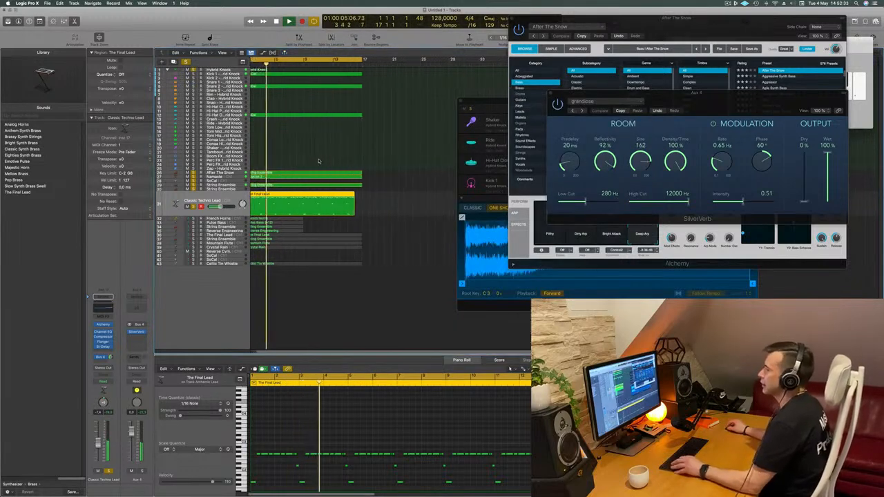
# - Select the French Horns track, unmute and solo it, and play the arrangement from the start
pyautogui.hscroll(-1, 319, 161)
pyautogui.press('space')
pyautogui.click(189, 223)
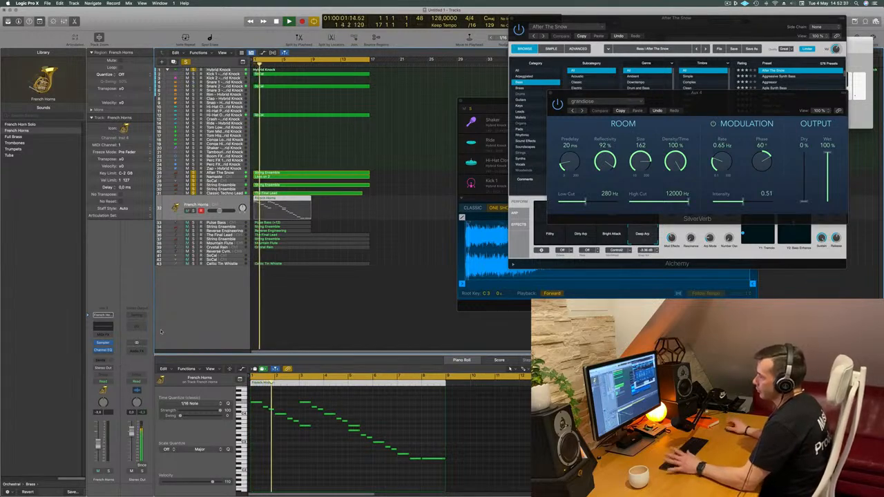
pyautogui.press('Return')
pyautogui.press('space')
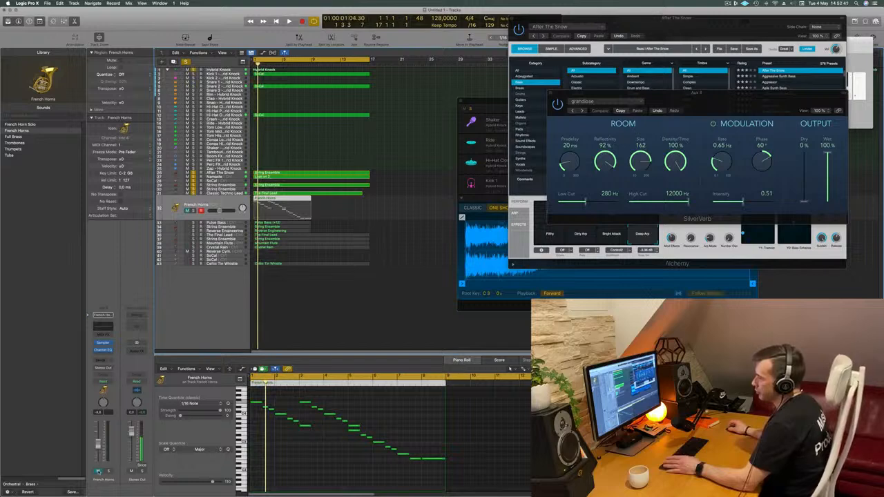
pyautogui.click(108, 471)
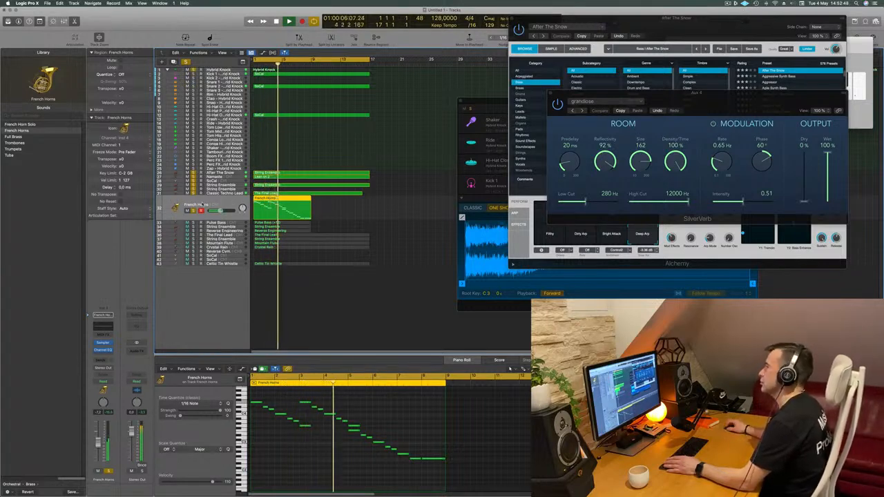
pyautogui.press('Return')
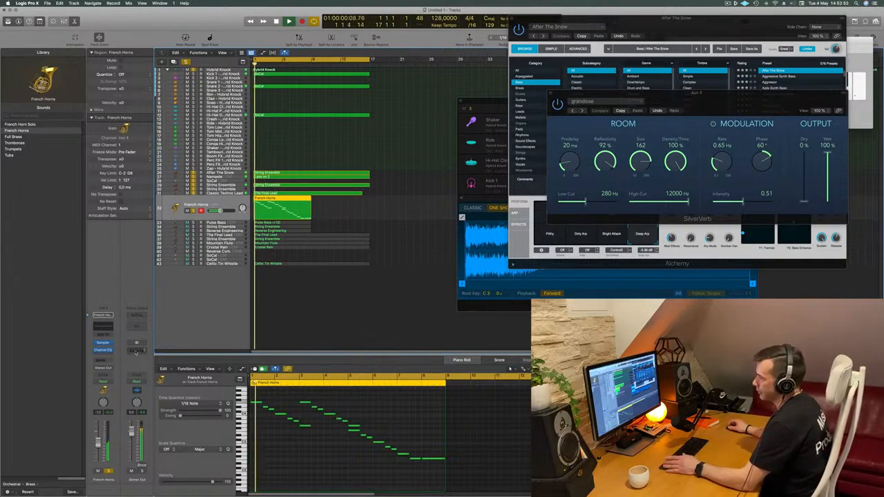
# - Add a send from the French Horns track to Bus 4 (Aux 4), raise its level and replay from the start
pyautogui.click(101, 363)
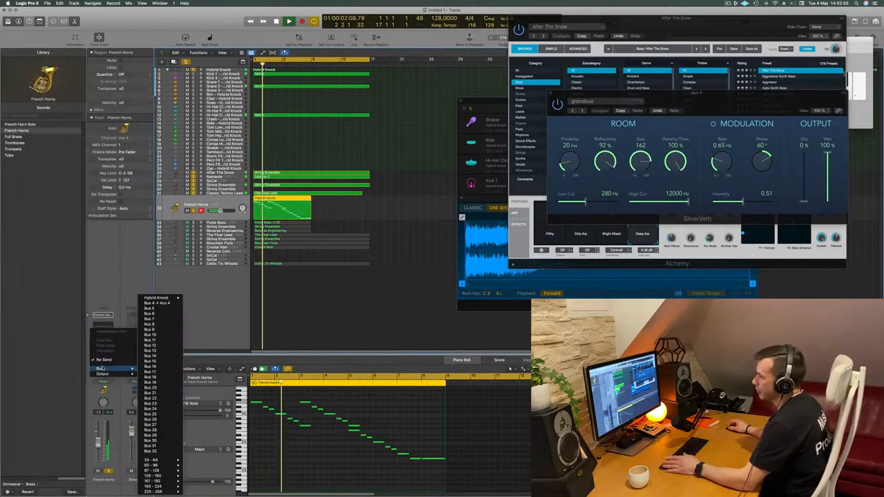
pyautogui.click(98, 362)
pyautogui.click(99, 361)
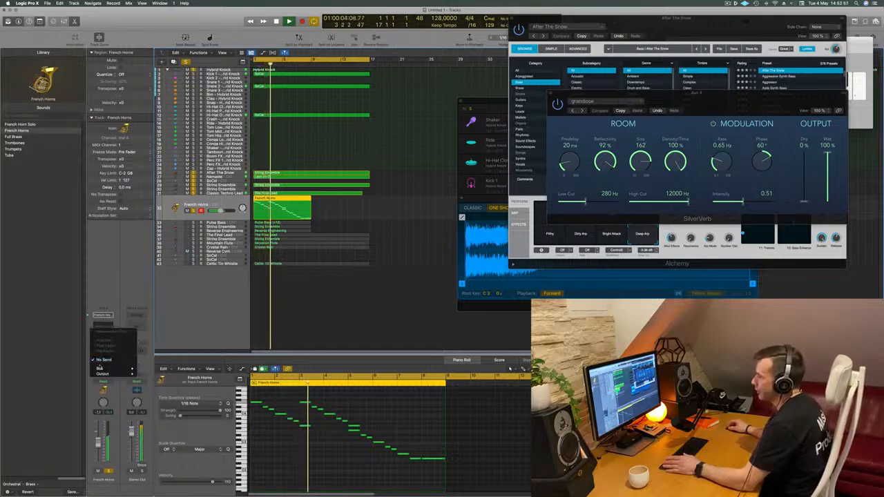
pyautogui.moveTo(110, 368)
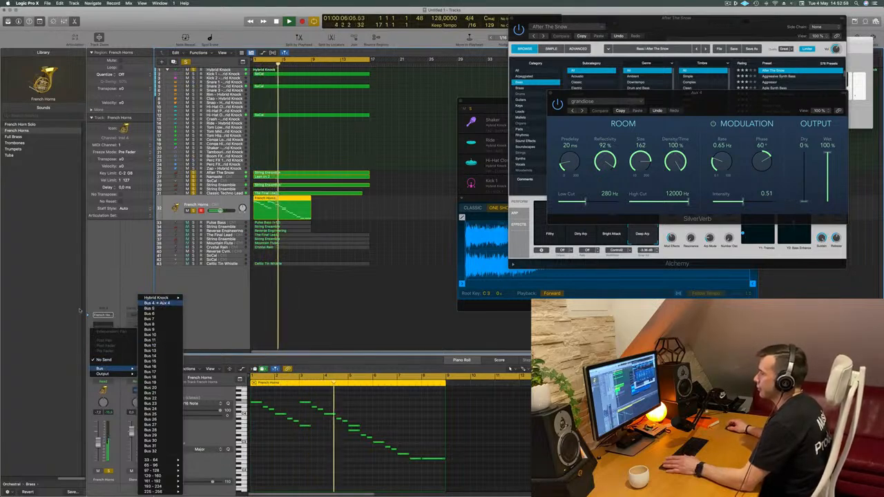
pyautogui.click(160, 304)
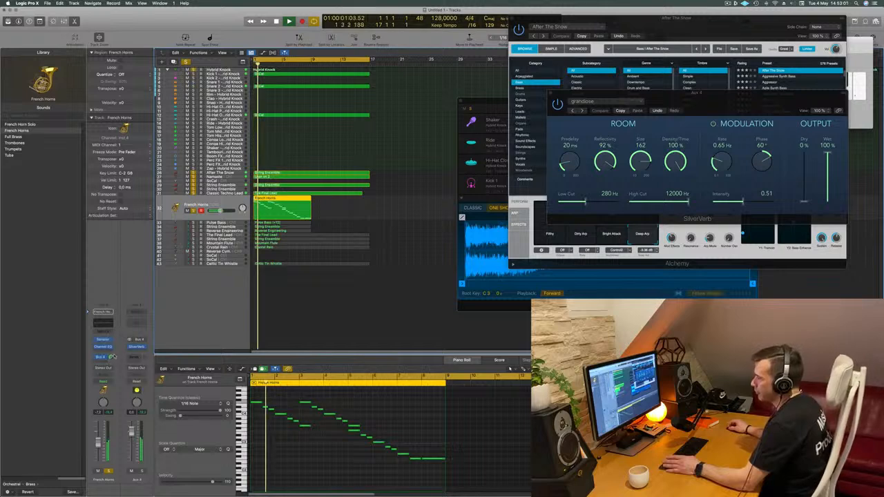
pyautogui.moveTo(111, 358); pyautogui.dragTo(112, 359)
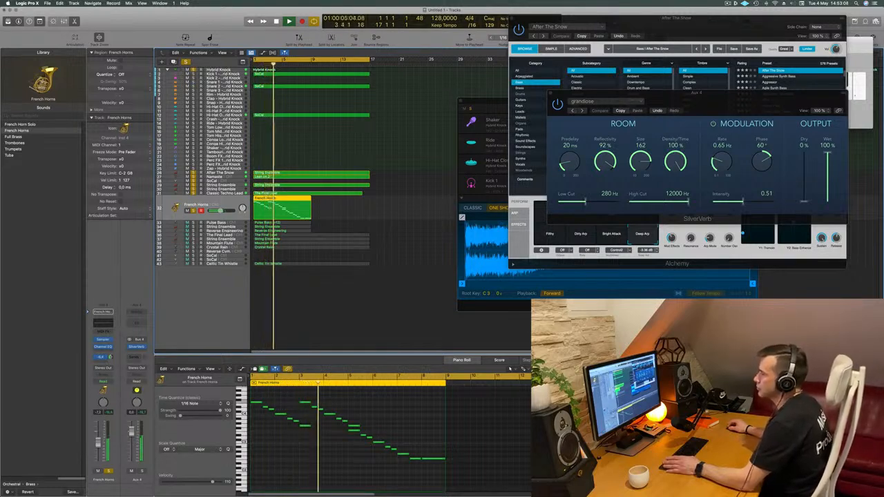
pyautogui.press('Return')
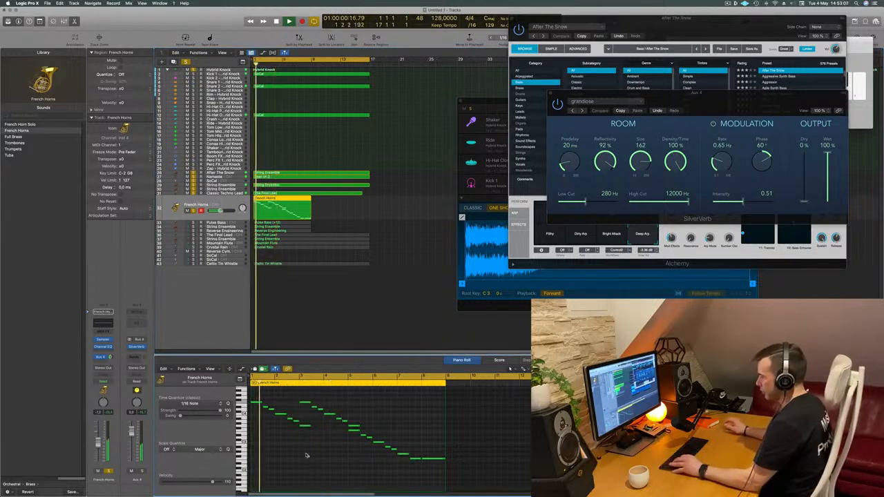
# - Transpose all notes of the French Horns region down an octave and replay from the start
pyautogui.press('super+a')
pyautogui.hotkey('alt', 'shift', 'Down')
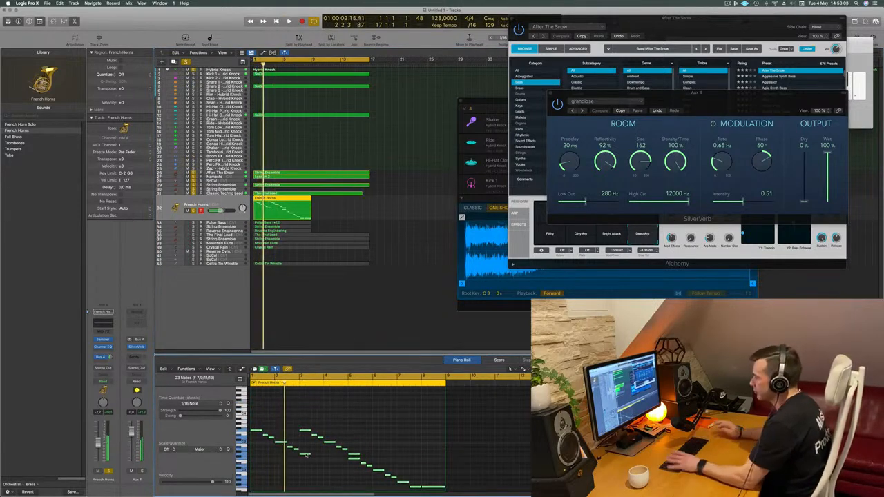
pyautogui.press('Return')
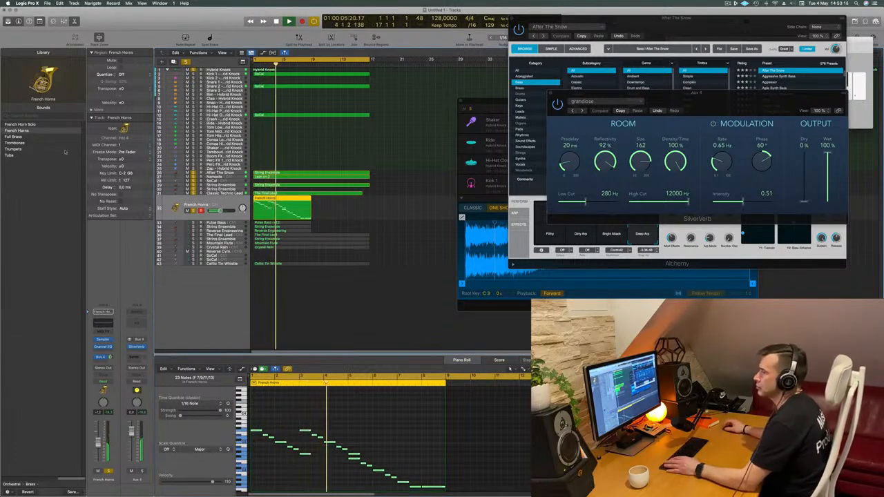
# - Switch the horn track's sound to French Horn Solo and replay the part from the start
pyautogui.click(23, 125)
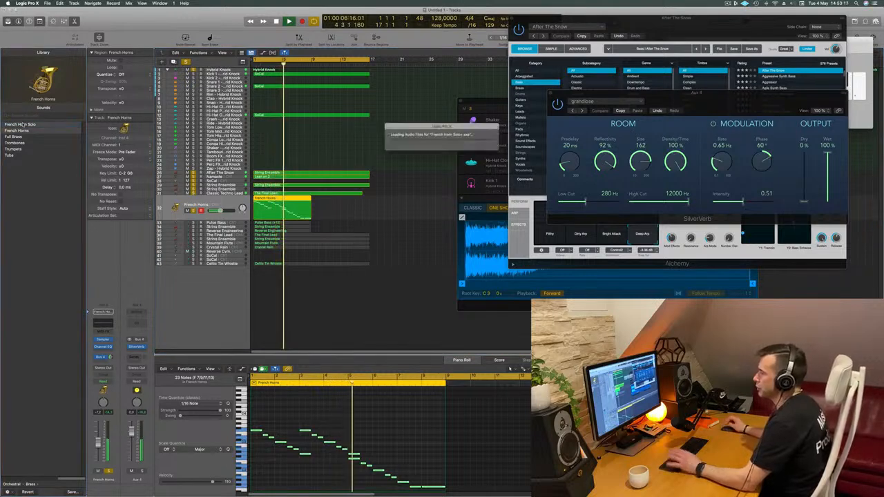
pyautogui.press('Return')
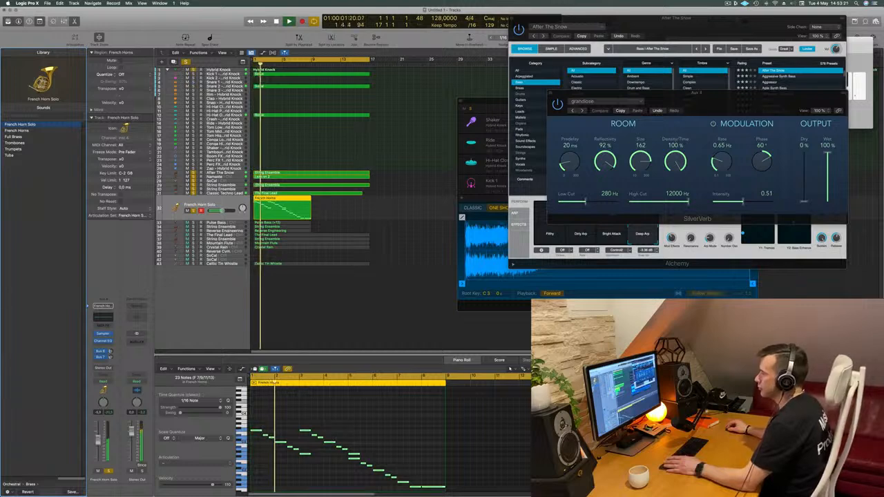
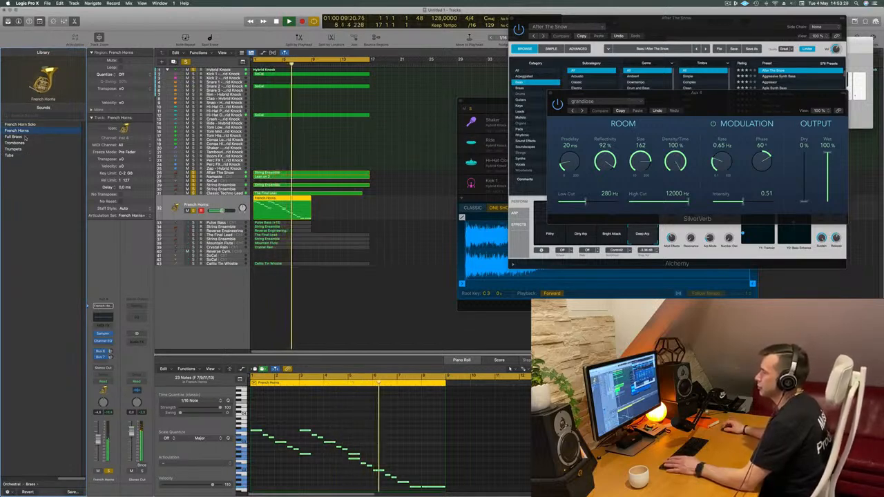
# - Switch the French Horns track's sound to Full Brass and send it to Bus 4 (Aux 4)
pyautogui.click(18, 137)
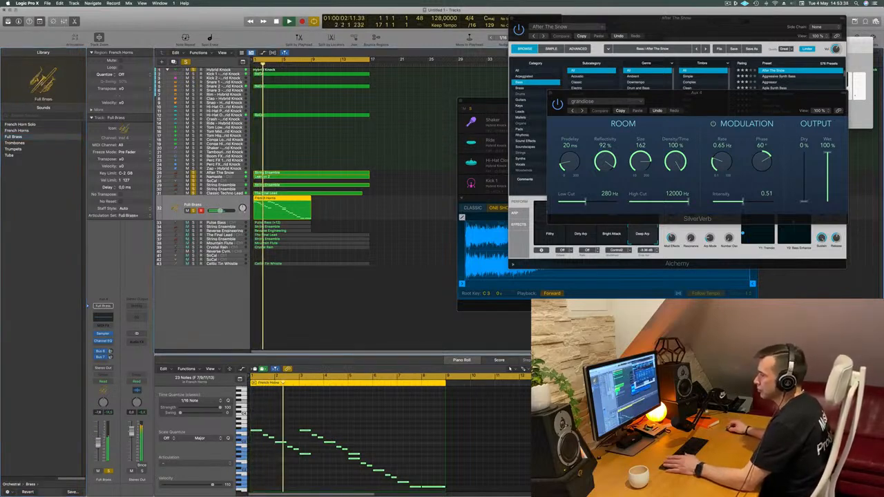
pyautogui.click(109, 353)
pyautogui.moveTo(110, 370)
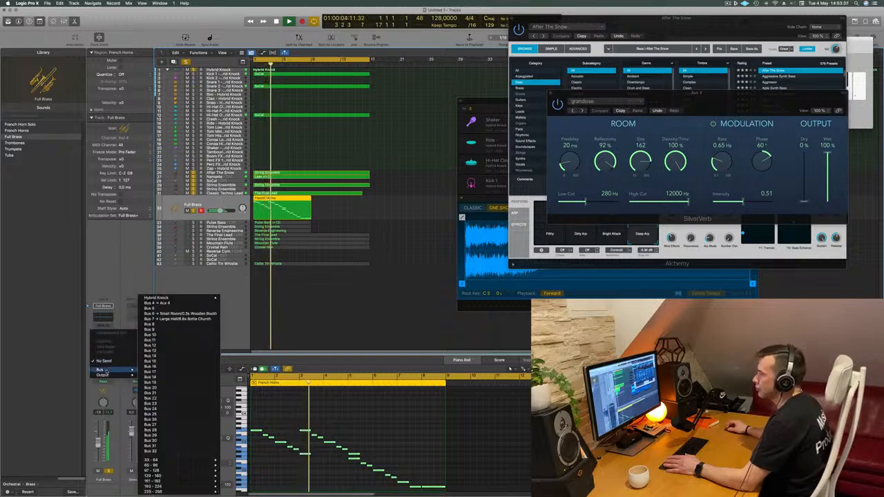
pyautogui.click(168, 304)
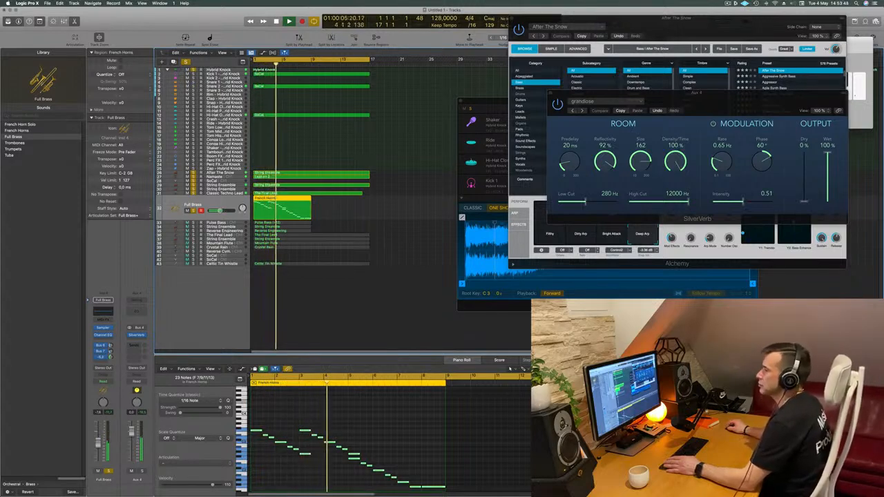
# - Copy the French Horns region on the Full Brass track directly after the original, starting at bar 9
pyautogui.click(384, 241)
pyautogui.click(269, 206)
pyautogui.moveTo(269, 206); pyautogui.dragTo(326, 208)
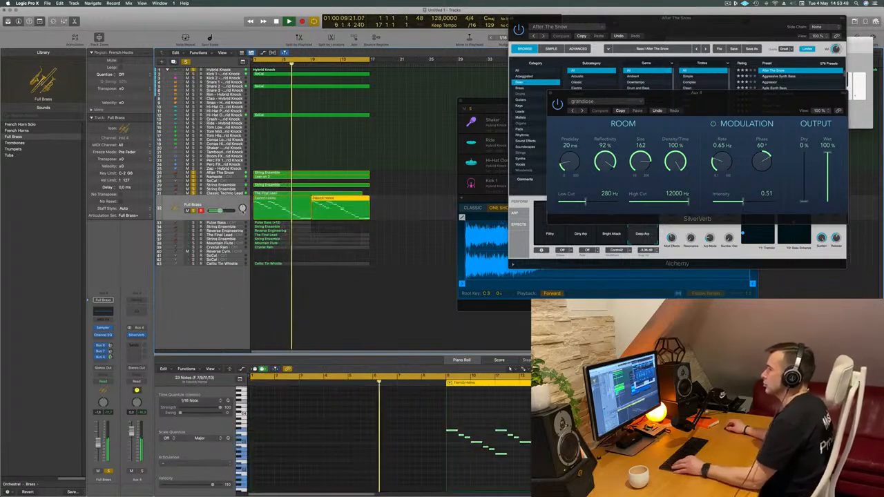
pyautogui.press('super+Left')
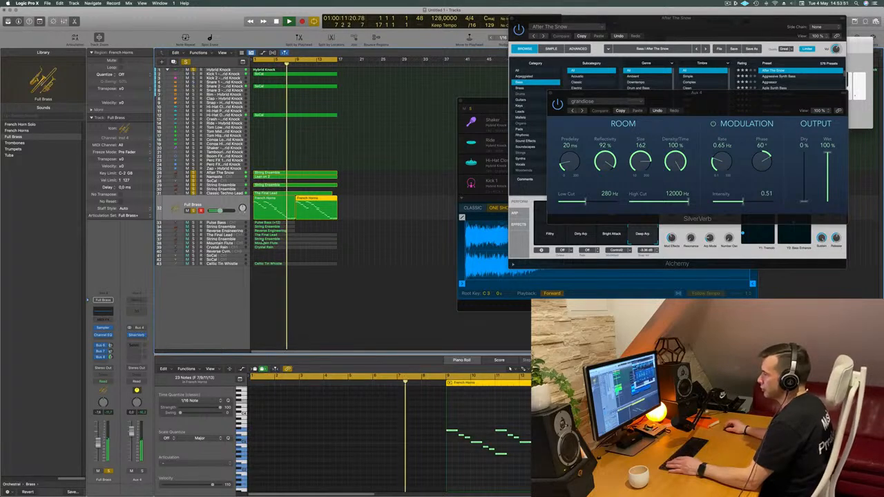
pyautogui.click(385, 253)
pyautogui.scroll(5, 386, 249)
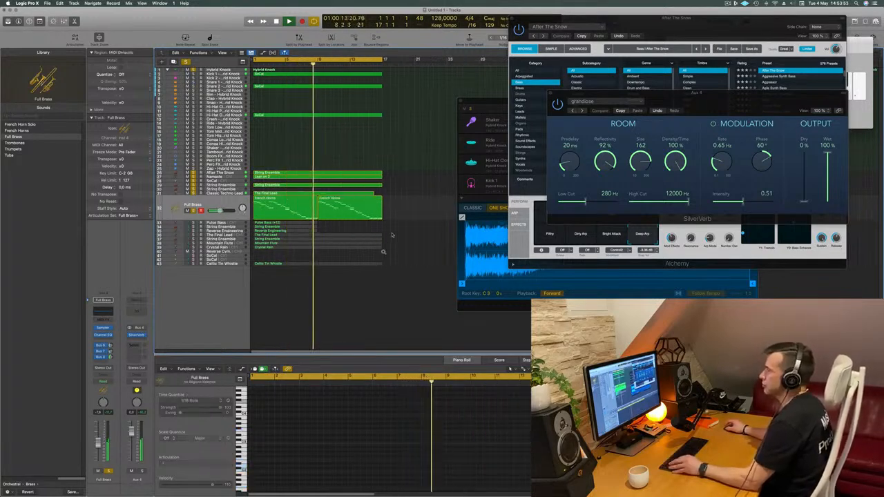
pyautogui.scroll(-5, 358, 139)
pyautogui.scroll(1, 360, 141)
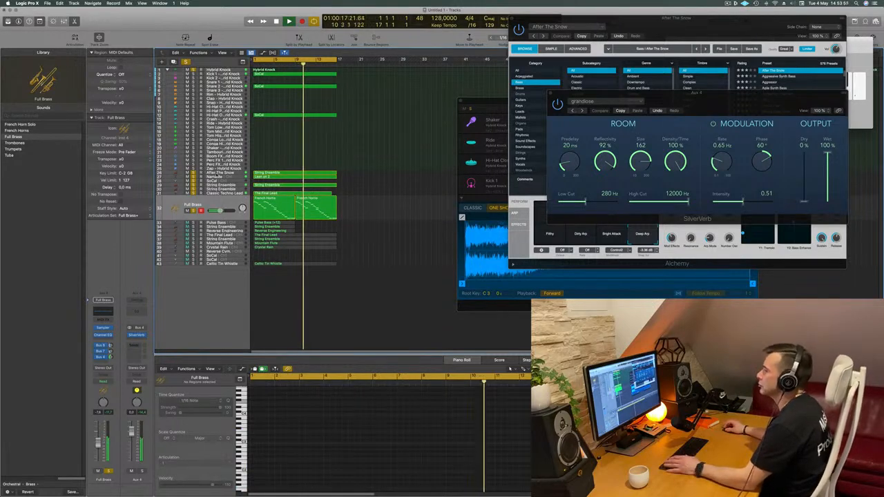
# - Compare the arrangement with and without the After The Snow bass by toggling its solo during playback
pyautogui.click(184, 173)
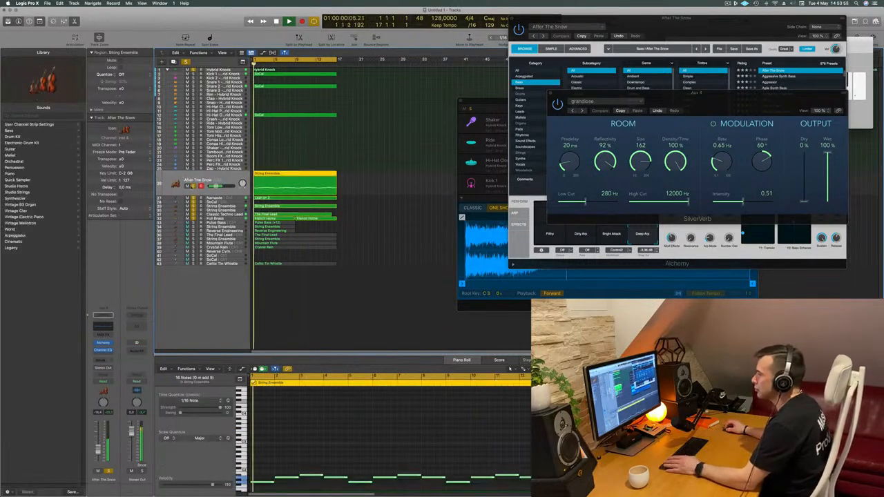
pyautogui.click(194, 185)
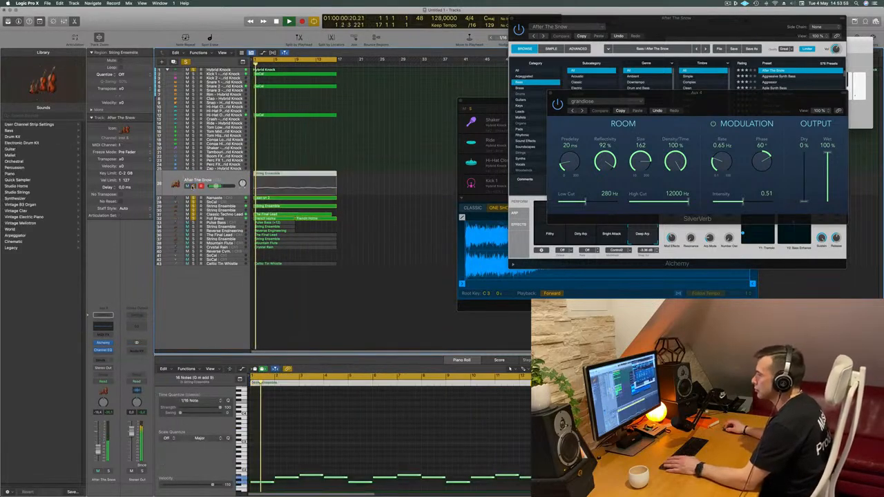
pyautogui.click(193, 186)
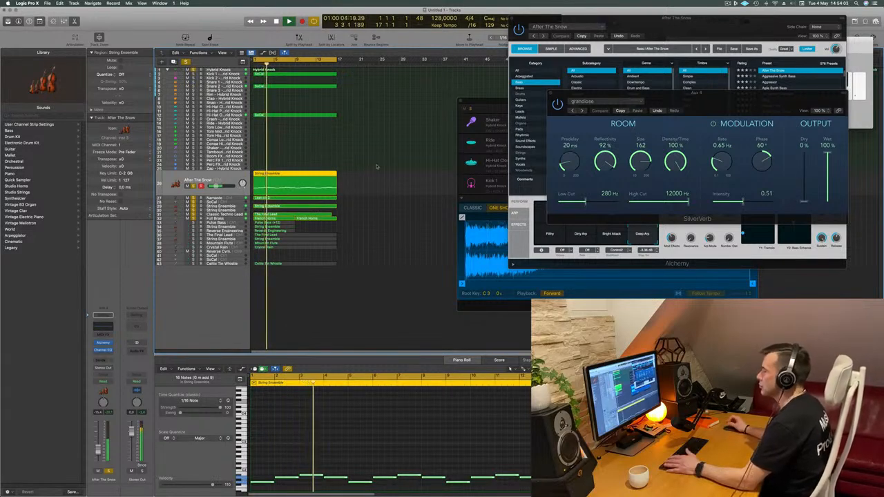
pyautogui.click(387, 207)
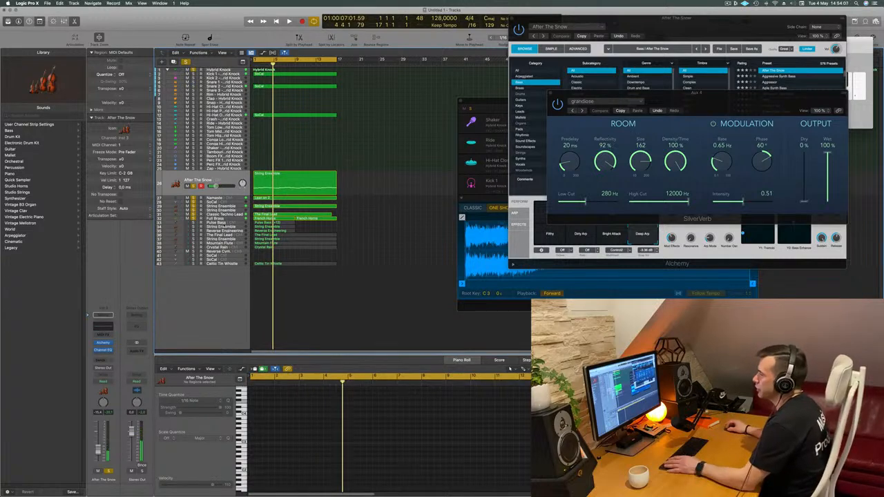
# - Select the Pulse Bass track, solo it and play the arrangement from the start
pyautogui.click(229, 223)
pyautogui.press('space')
pyautogui.click(192, 214)
pyautogui.press('space')
pyautogui.press('space')
pyautogui.press('space')
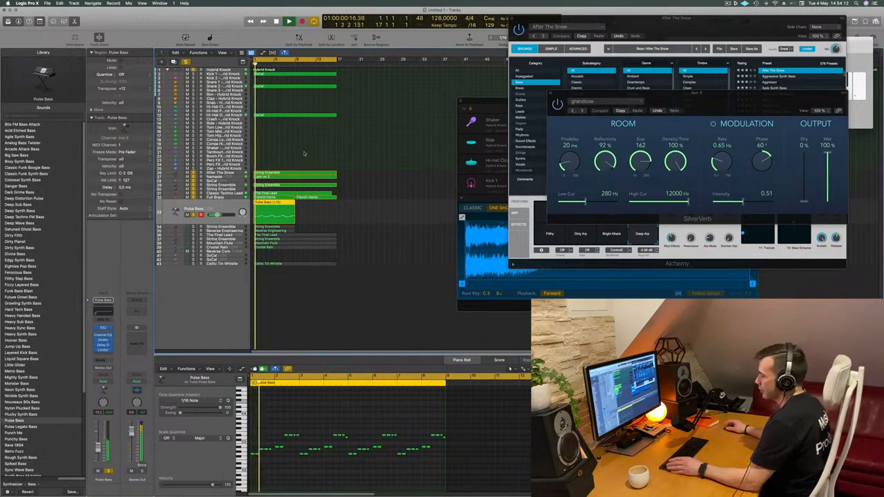
# - Name all regions in the arrangement by their tracks
pyautogui.press('super+a')
pyautogui.rightClick(304, 116)
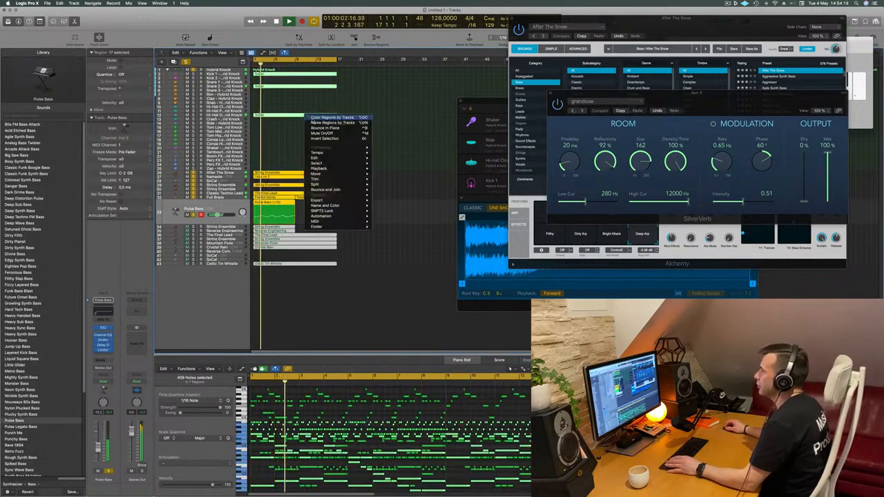
pyautogui.click(253, 155)
# - Take the After The Snow track out of solo and play the Pulse Bass part from the start
pyautogui.press('space')
pyautogui.press('space')
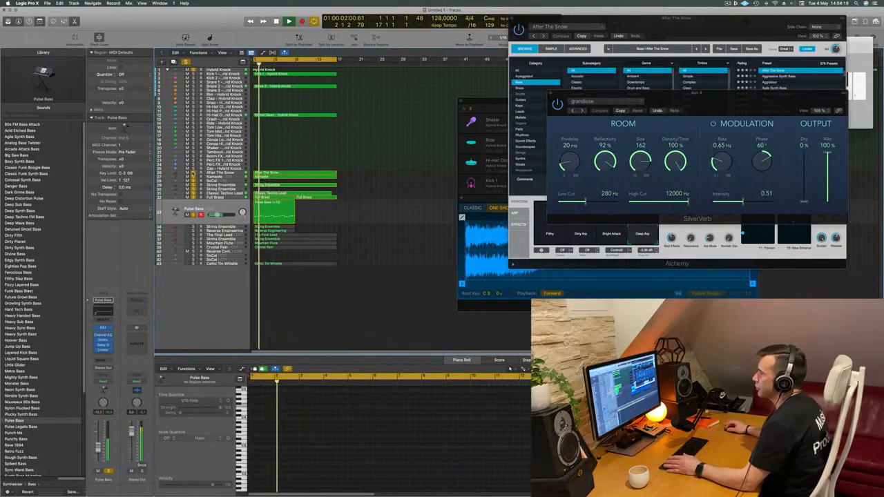
pyautogui.click(210, 202)
pyautogui.press('space')
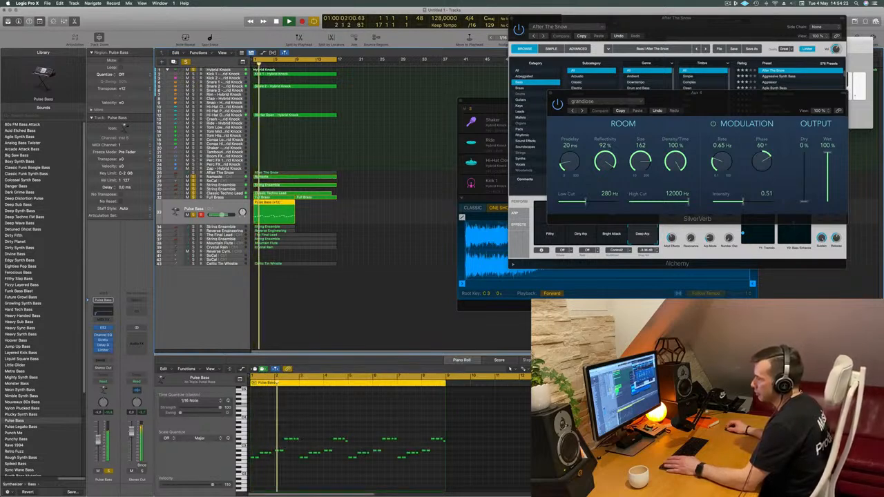
# - Transpose all notes of the Pulse Bass region down an octave
pyautogui.press('space')
pyautogui.click(373, 415)
pyautogui.press('space')
pyautogui.press('super+a')
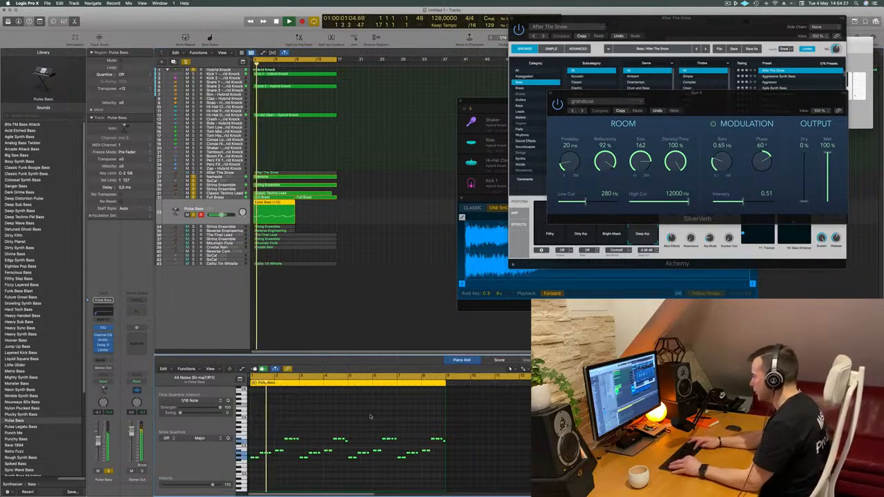
pyautogui.hotkey('alt', 'shift', 'Down')
# - Take the Classic Techno Lead and Full Brass tracks out of solo and replay from the start
pyautogui.press('space')
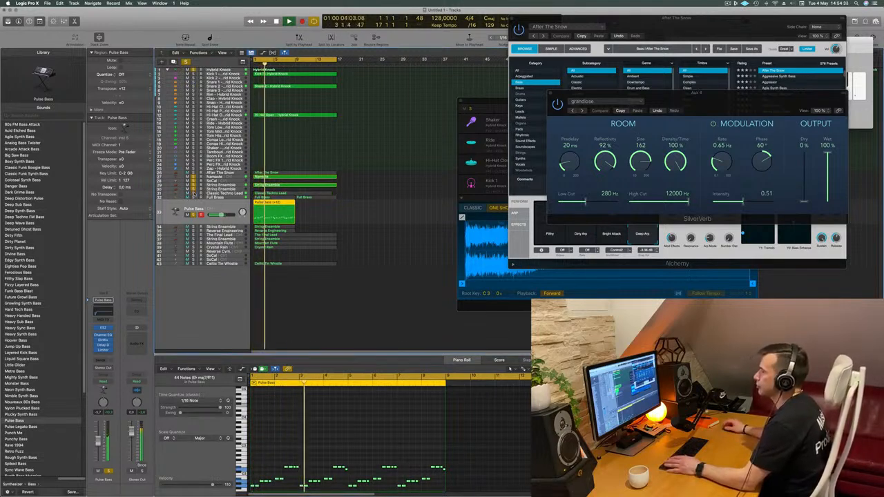
pyautogui.hscroll(-1, 394, 158)
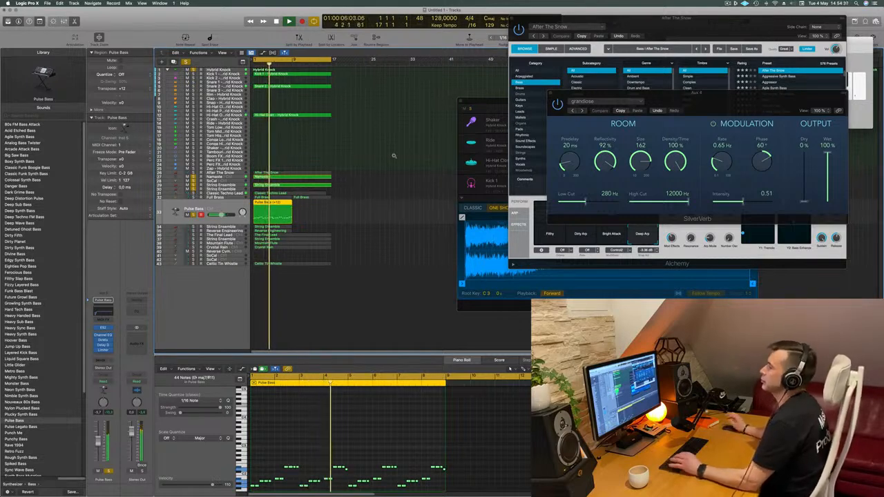
pyautogui.press('space')
pyautogui.press('space')
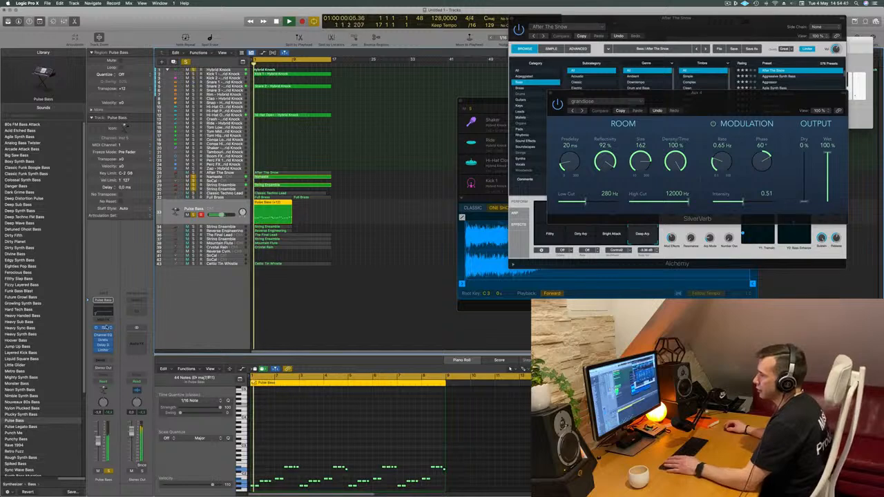
# - Replace the Pulse Bass track's instrument with stereo Alchemy and filter its presets to the Bass category
pyautogui.click(104, 301)
pyautogui.moveTo(166, 320)
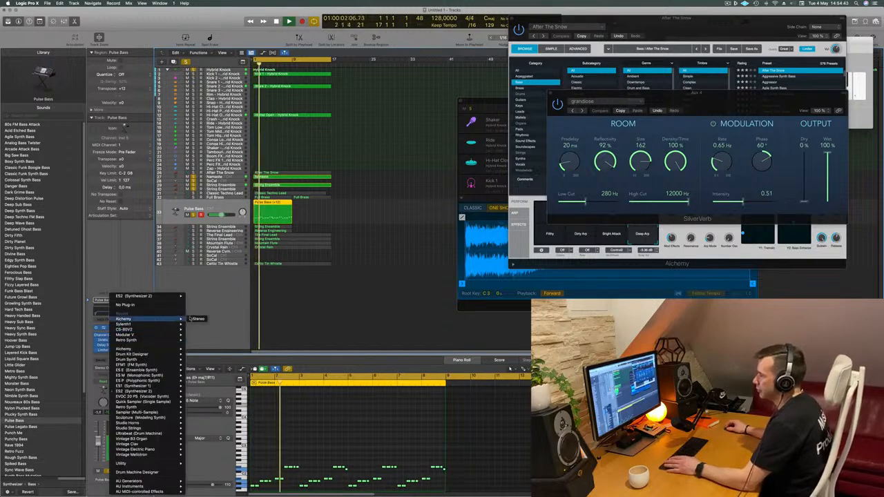
pyautogui.click(199, 318)
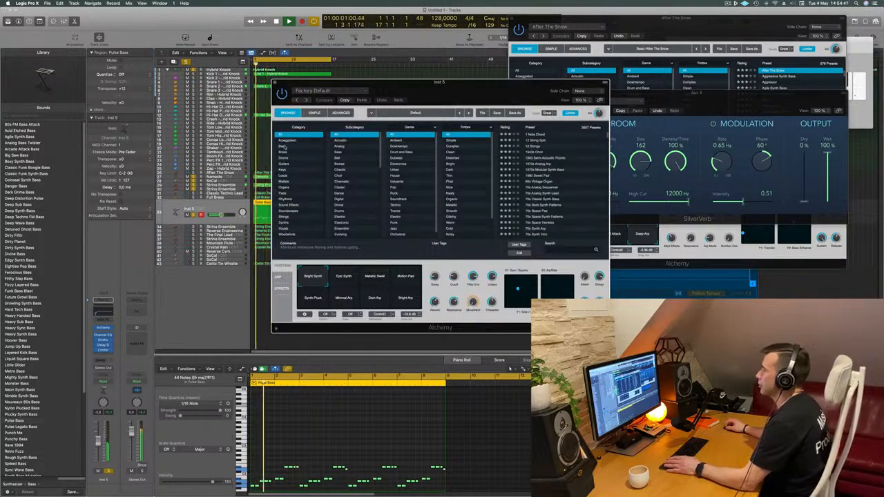
pyautogui.click(284, 147)
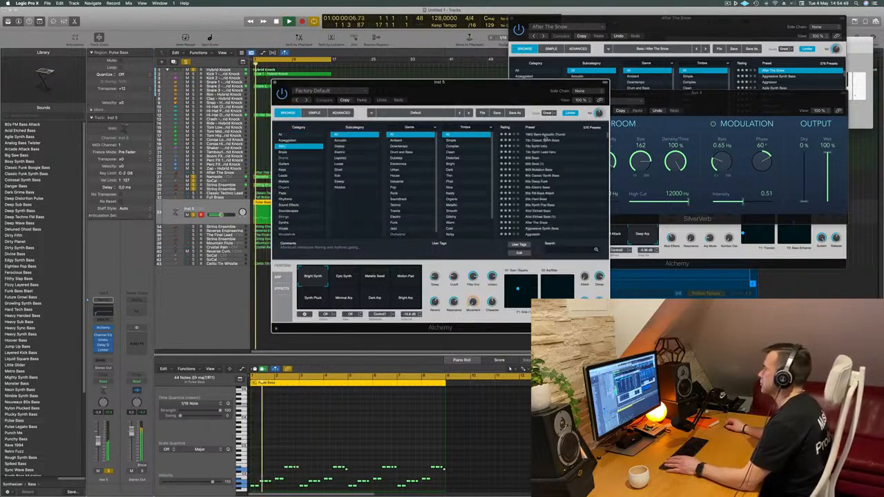
# - Audition the Alchemy bass presets 1963 Semi-Acoustic Thumb, 70s Classic Synth Bass and 70s Synth Intro against the arrangement
pyautogui.click(546, 136)
pyautogui.press('Down')
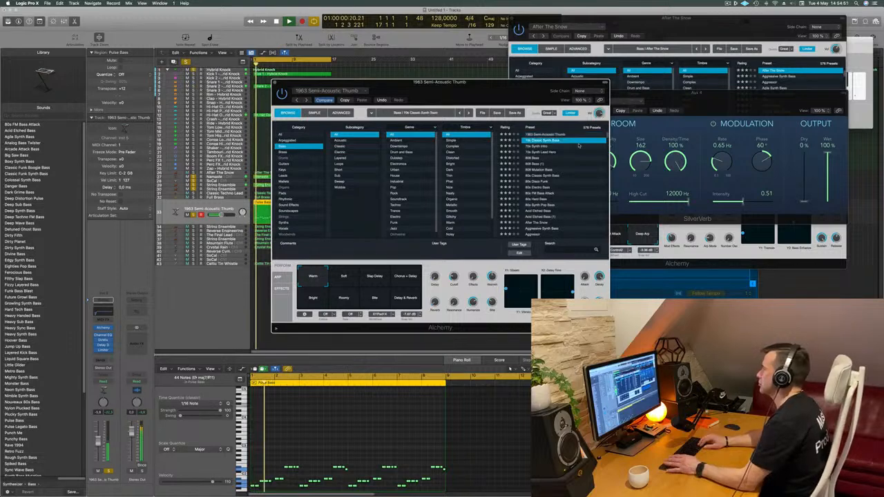
pyautogui.moveTo(500, 96); pyautogui.dragTo(530, 73)
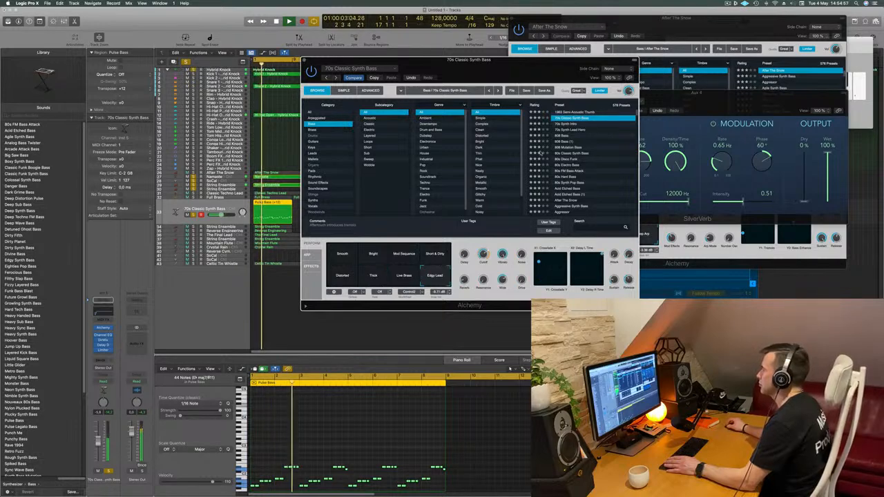
pyautogui.click(565, 124)
pyautogui.press('space')
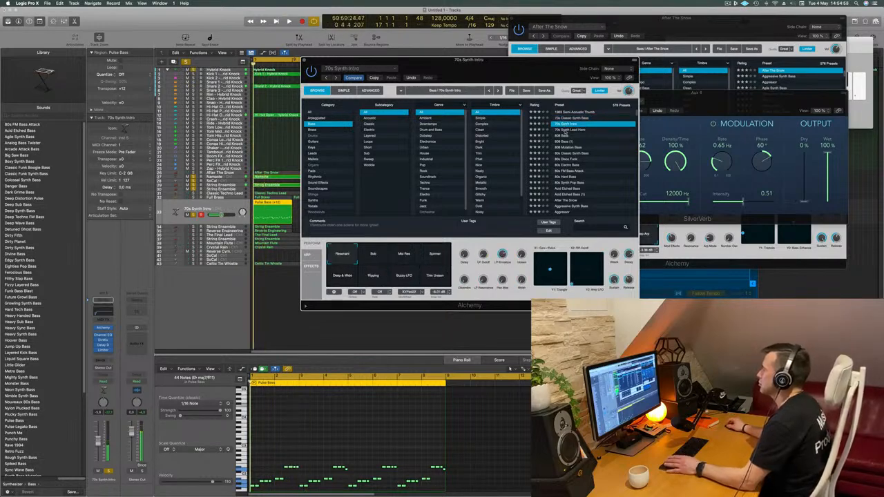
# - Audition further Alchemy bass presets, including 808 Mutation Bass, 80s Classic Synth Bass and 80s Disco Funk
pyautogui.click(566, 130)
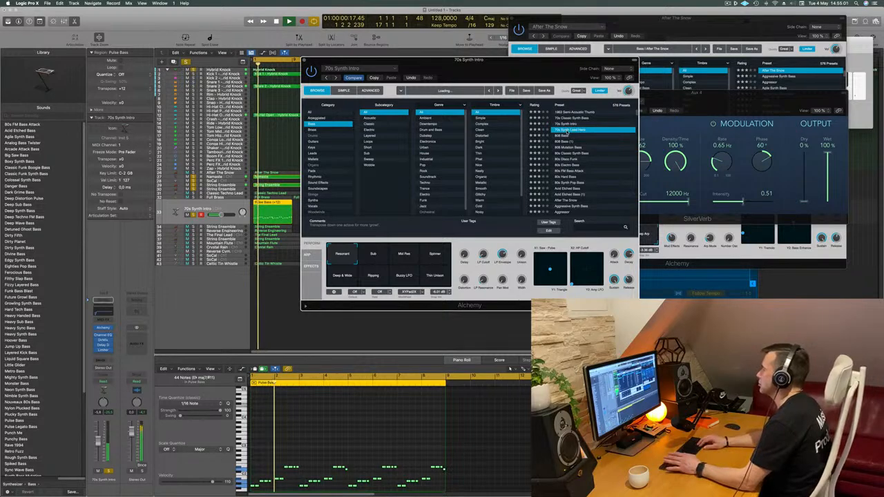
pyautogui.press('Down')
pyautogui.press('Down')
pyautogui.press('Down')
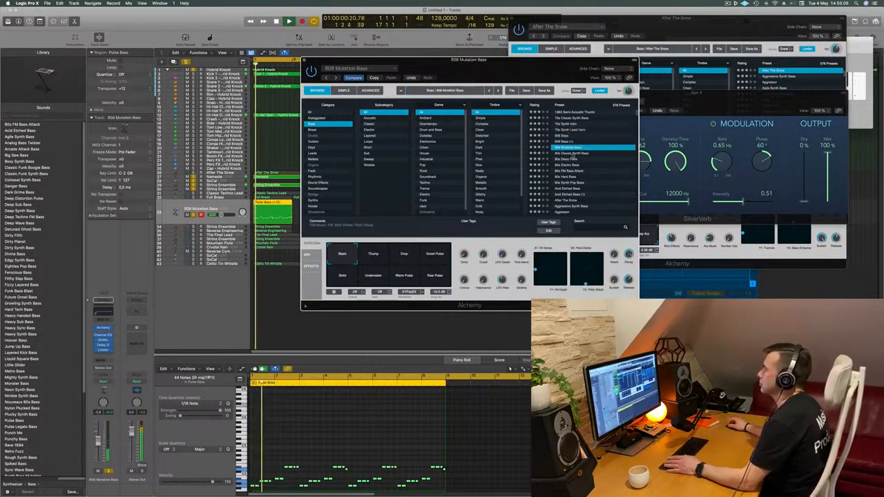
pyautogui.press('Down')
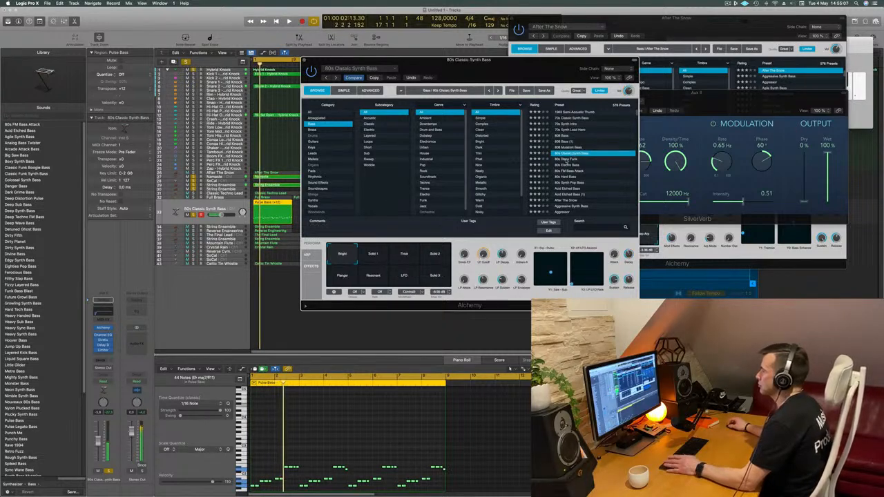
pyautogui.press('Down')
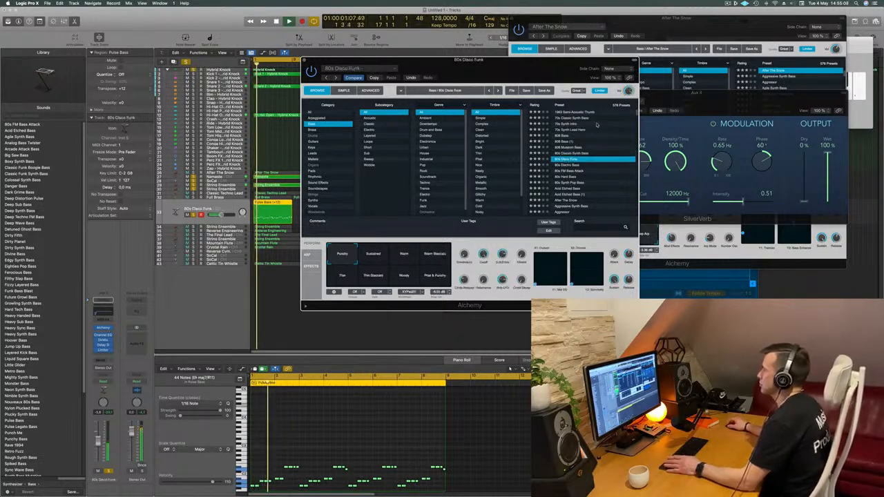
# - Return to the 70s Classic Synth Bass preset in Alchemy and browse further down the bass presets
pyautogui.moveTo(538, 76); pyautogui.dragTo(543, 76)
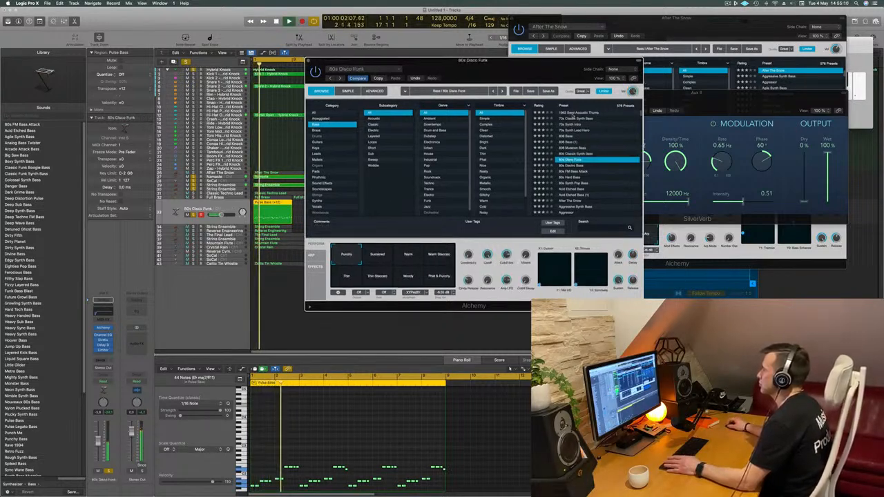
pyautogui.click(577, 112)
pyautogui.click(577, 119)
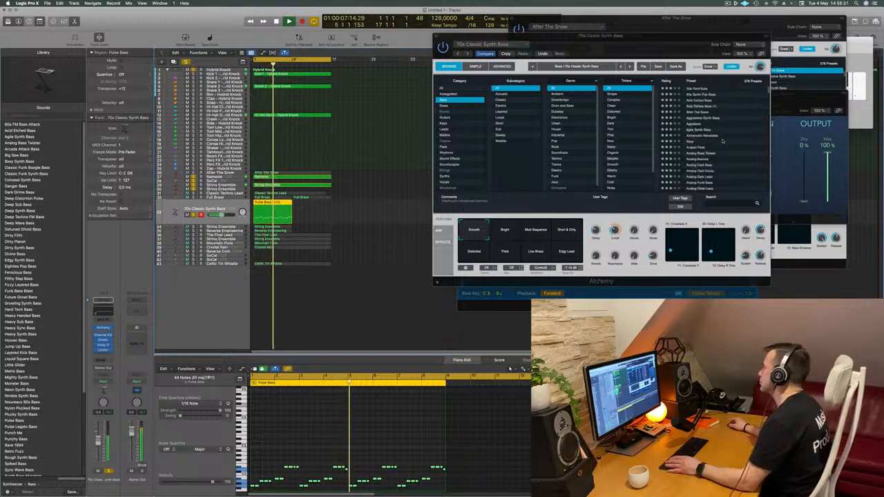
pyautogui.scroll(-6, 719, 139)
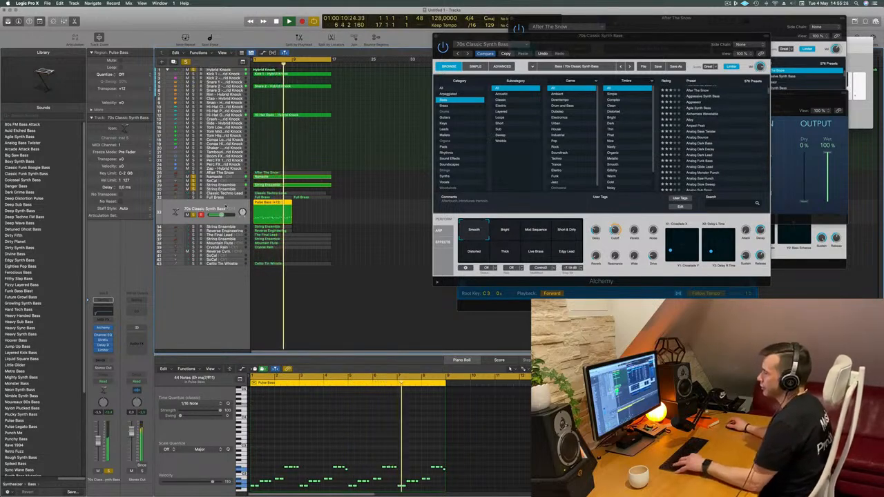
# - Undo the switch to Alchemy on the Pulse Bass track and transpose all its notes down an octave
pyautogui.press('super+z')
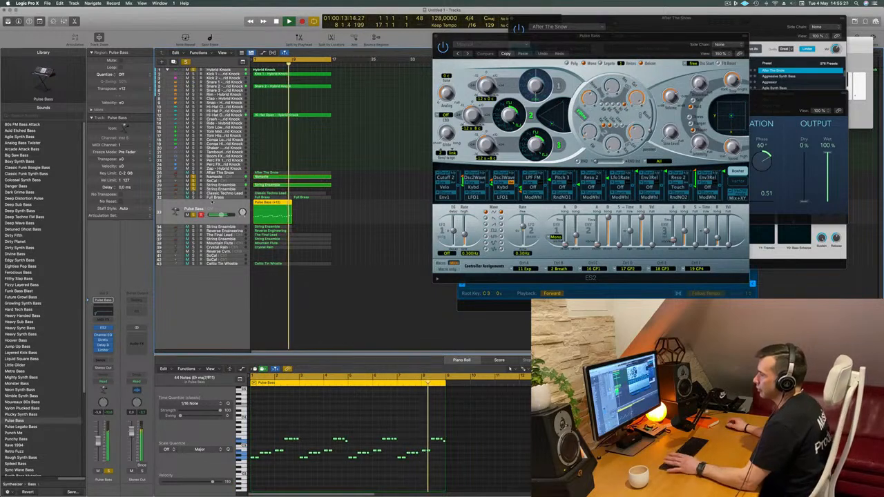
pyautogui.press('Return')
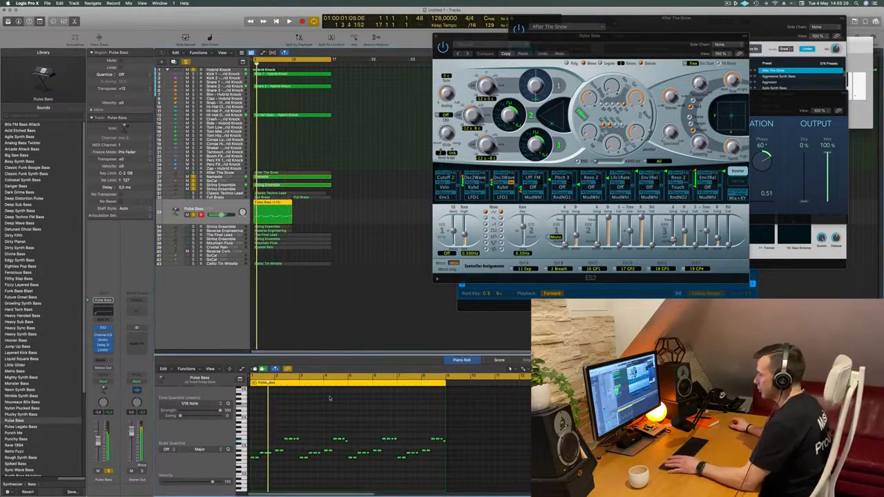
pyautogui.hotkey('alt', 'shift', 'Down')
pyautogui.press('Return')
# - Close the ES2 instrument window, replay the arrangement from the start and deselect the Pulse Bass region
pyautogui.moveTo(641, 32); pyautogui.dragTo(468, 128)
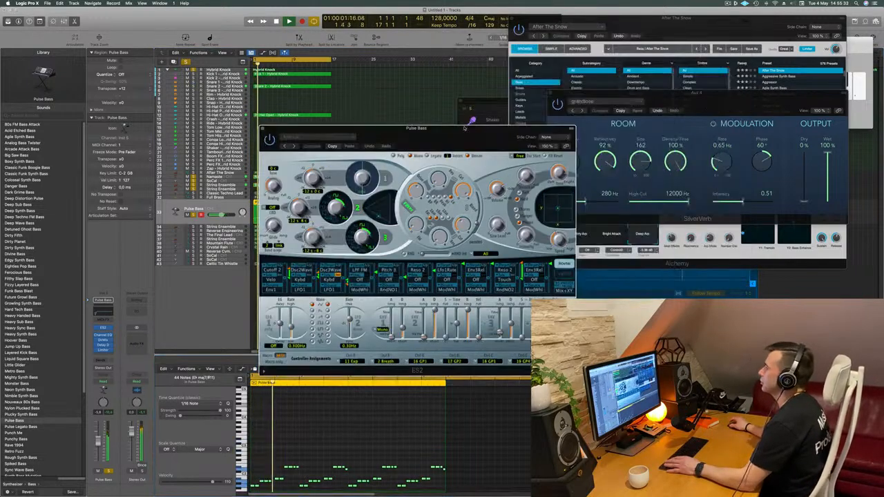
pyautogui.click(263, 128)
pyautogui.press('Return')
# - Copy the Pulse Bass region so it repeats from bar 9, replay the arrangement from the start and deselect the region
pyautogui.press('Return')
pyautogui.click(308, 213)
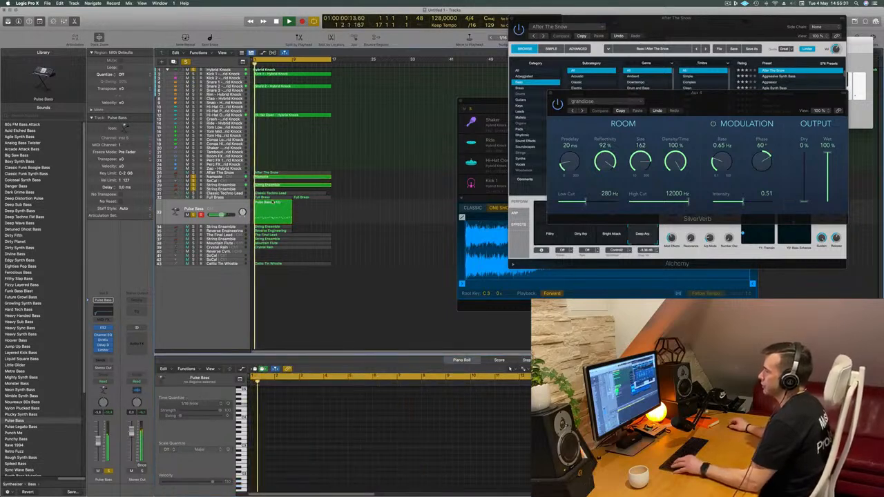
pyautogui.click(269, 212)
pyautogui.moveTo(269, 212); pyautogui.dragTo(308, 209)
pyautogui.press('Return')
pyautogui.press('space')
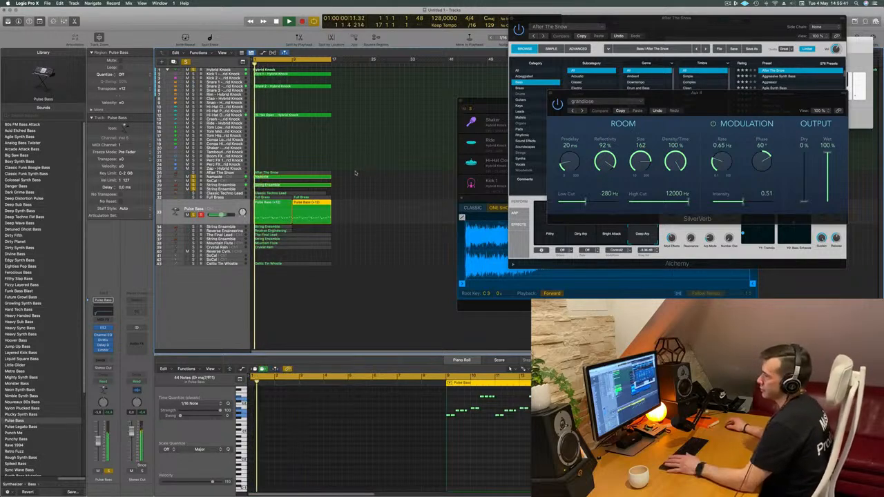
pyautogui.click(361, 153)
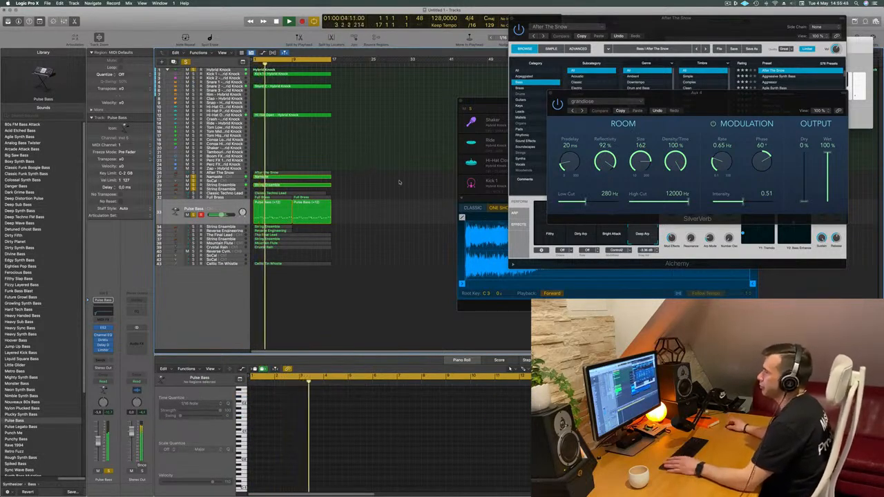
# - Mute the first String Ensemble track, below SoCal, replay from the start and deselect its region
pyautogui.click(324, 185)
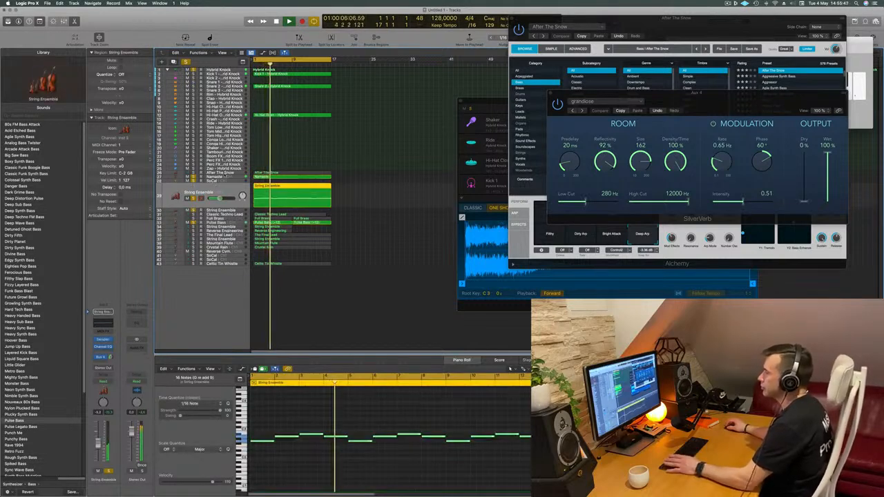
pyautogui.press('Return')
pyautogui.click(187, 199)
pyautogui.click(366, 192)
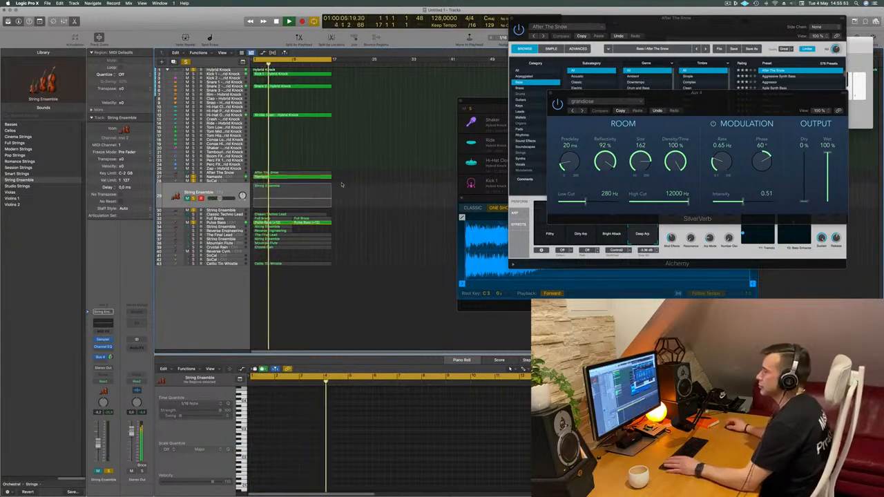
# - Solo the String Ensemble track below Pulse Bass and play it together with the arrangement
pyautogui.click(223, 227)
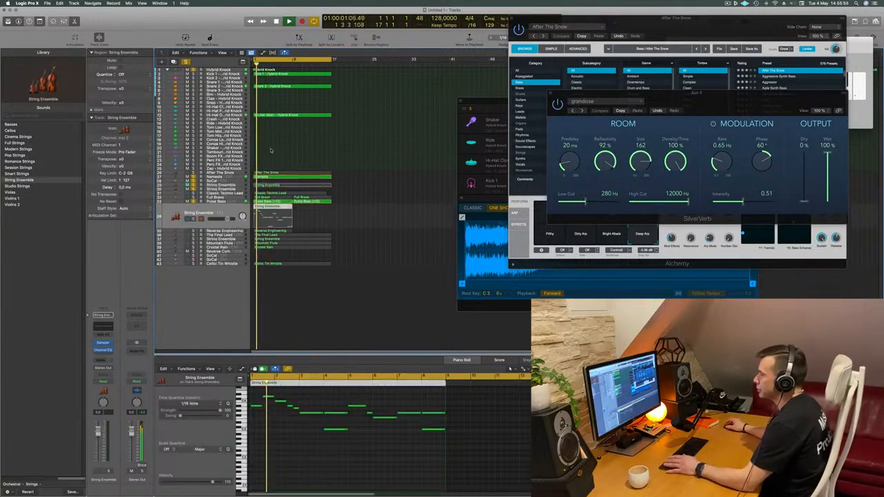
pyautogui.press('space')
pyautogui.press('space')
pyautogui.click(193, 219)
pyautogui.press('space')
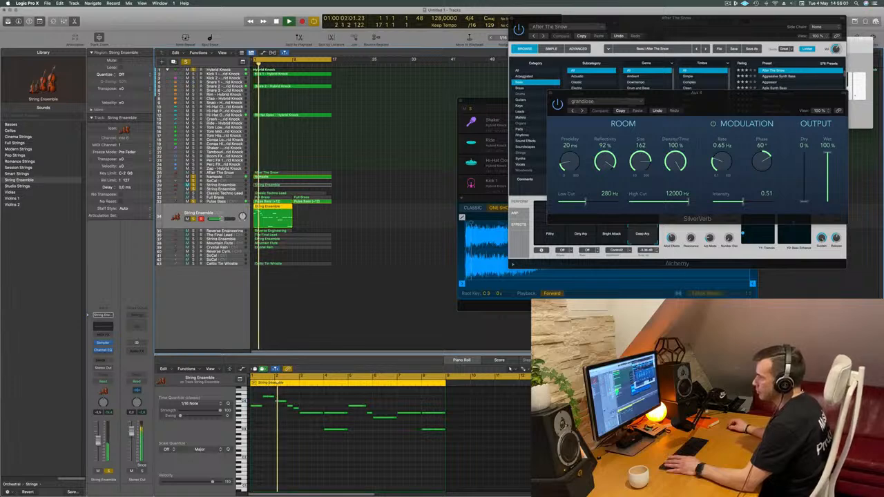
# - Add a send to Bus 4 → Aux 4 on the soloed String Ensemble track, adjust its send level and replay from the start
pyautogui.click(105, 360)
pyautogui.moveTo(110, 369)
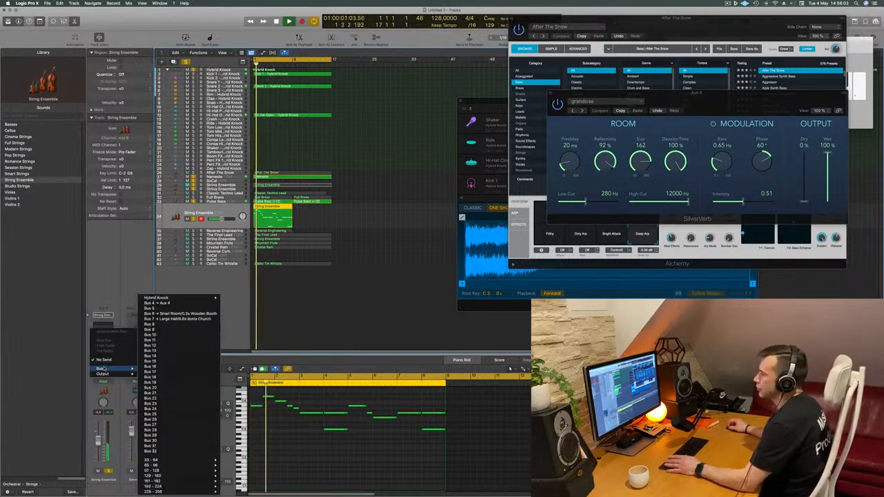
pyautogui.click(173, 305)
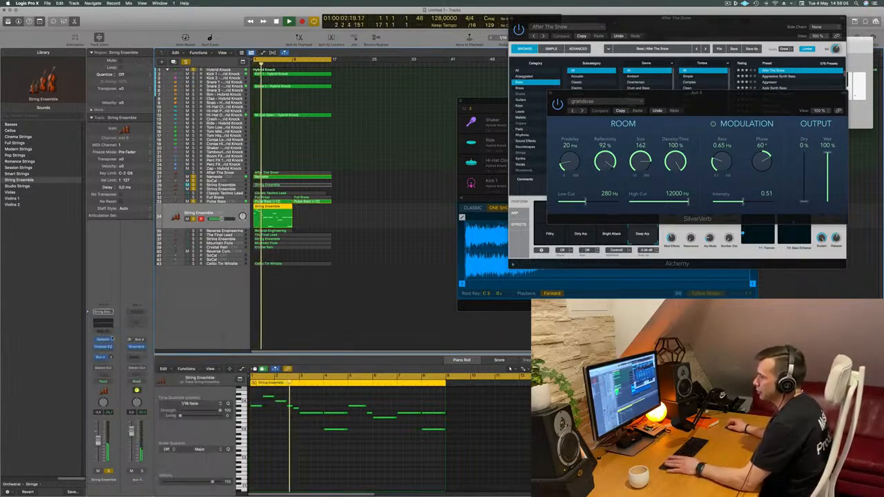
pyautogui.moveTo(111, 357); pyautogui.dragTo(113, 358)
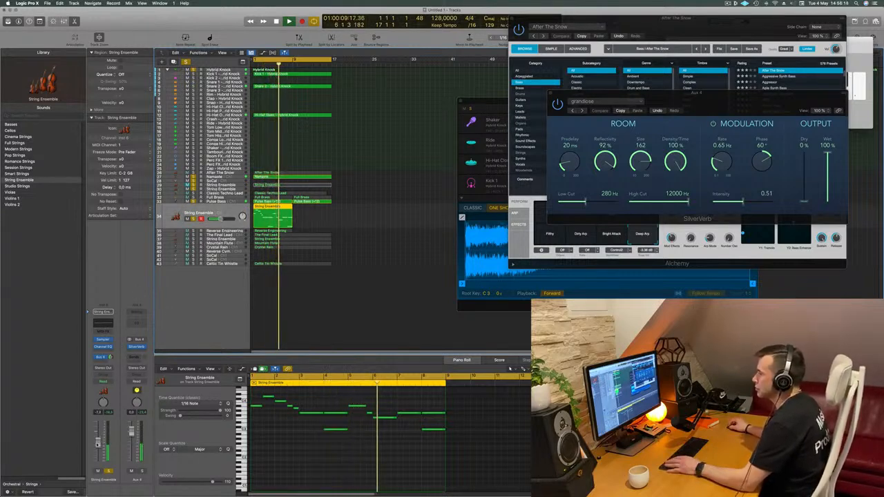
pyautogui.press('Return')
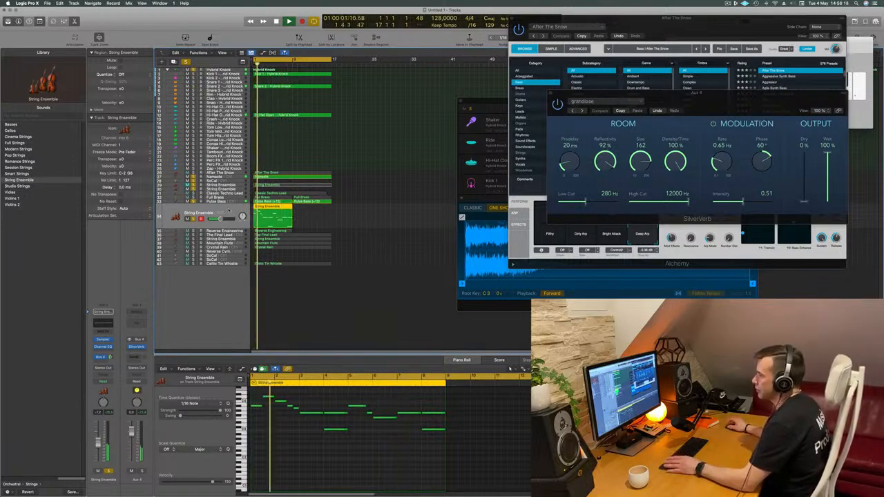
pyautogui.press('Return')
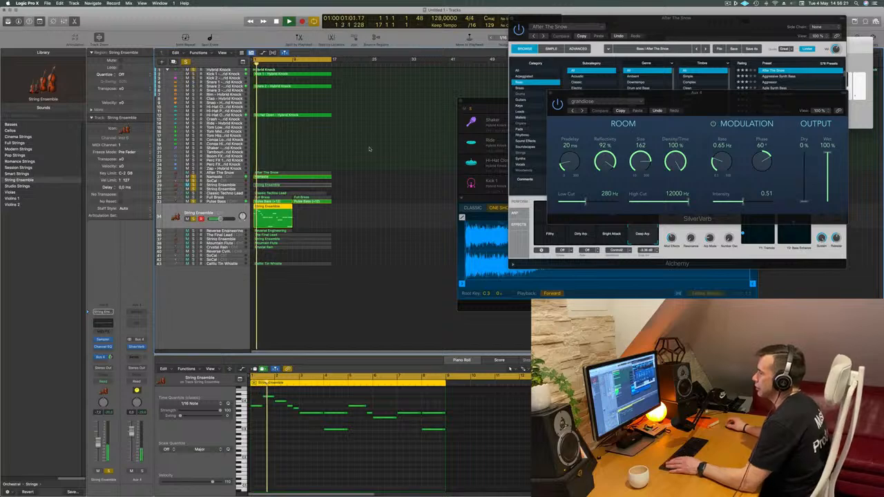
# - Duplicate the String Ensemble track with its settings and move its region onto the new track
pyautogui.press('super+d')
pyautogui.press('Return')
pyautogui.moveTo(268, 206); pyautogui.dragTo(269, 220)
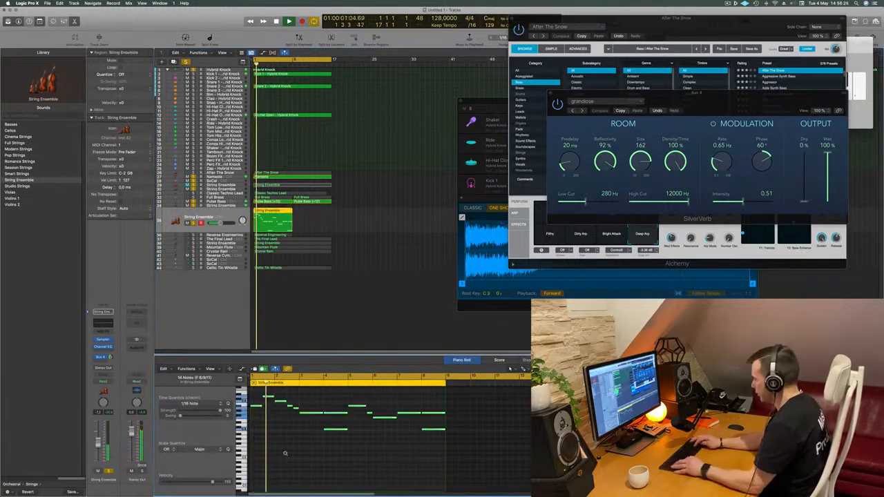
# - Transpose the moved strings region's notes down an octave, copy it back to the original String Ensemble track and replay
pyautogui.hotkey('alt', 'shift', 'Down')
pyautogui.press('Return')
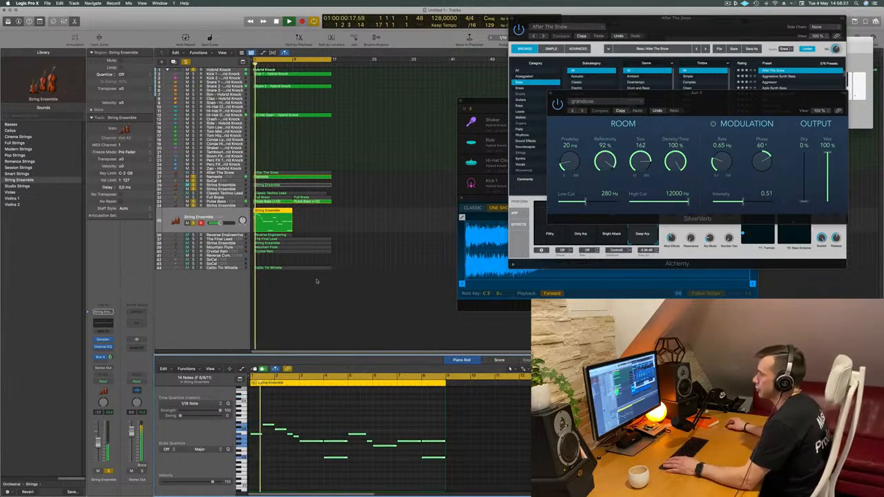
pyautogui.moveTo(280, 211); pyautogui.dragTo(279, 206)
pyautogui.press('Return')
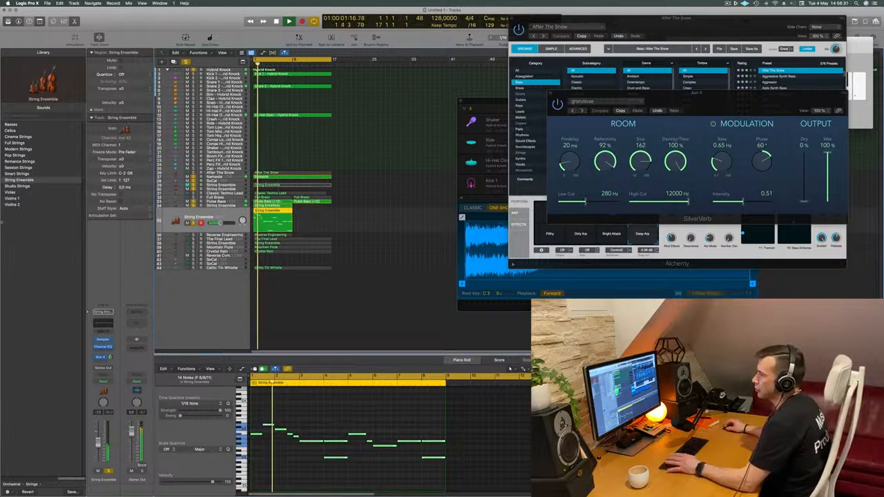
# - Load the Cellos patch on the duplicated strings track and replay it alongside the String Ensemble track
pyautogui.click(11, 131)
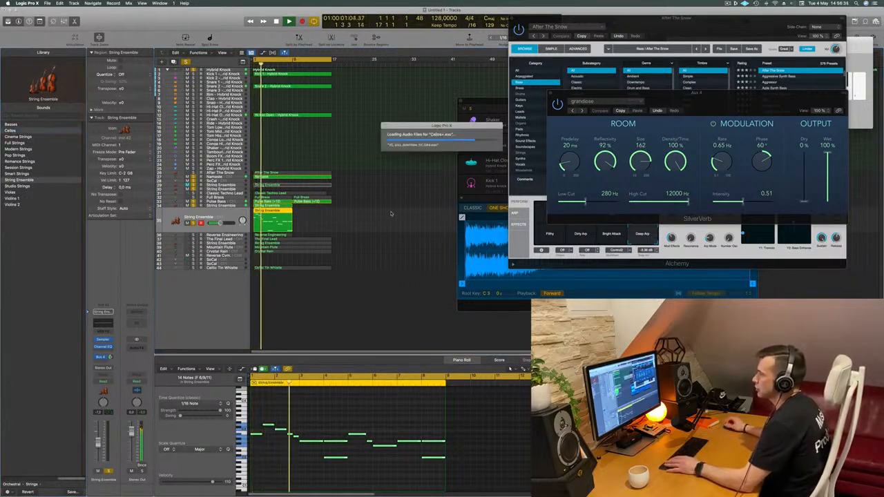
pyautogui.press('Return')
pyautogui.click(223, 207)
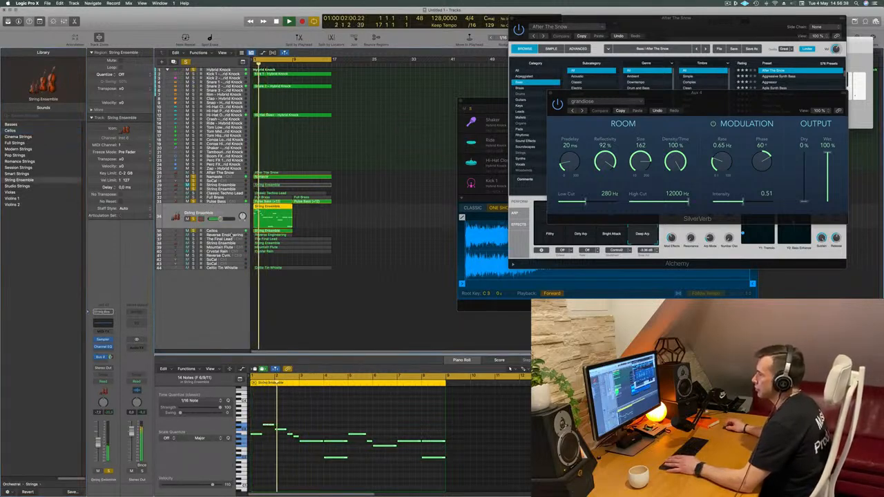
pyautogui.click(234, 231)
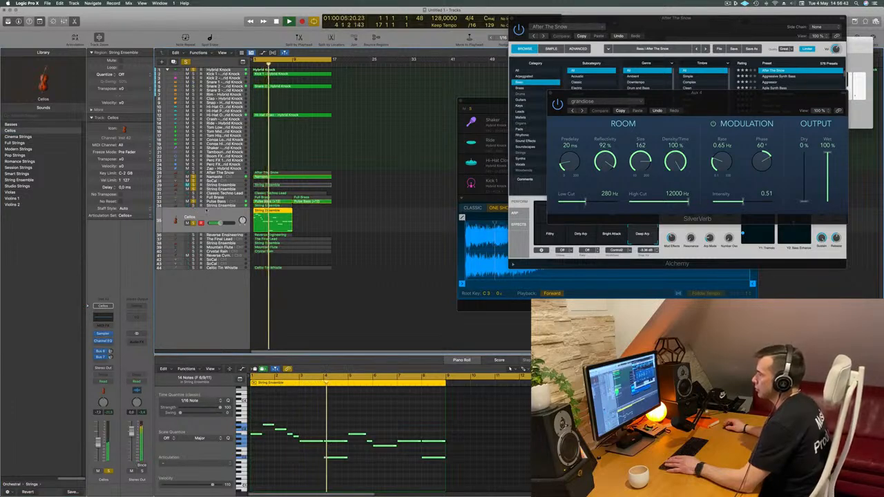
pyautogui.click(221, 206)
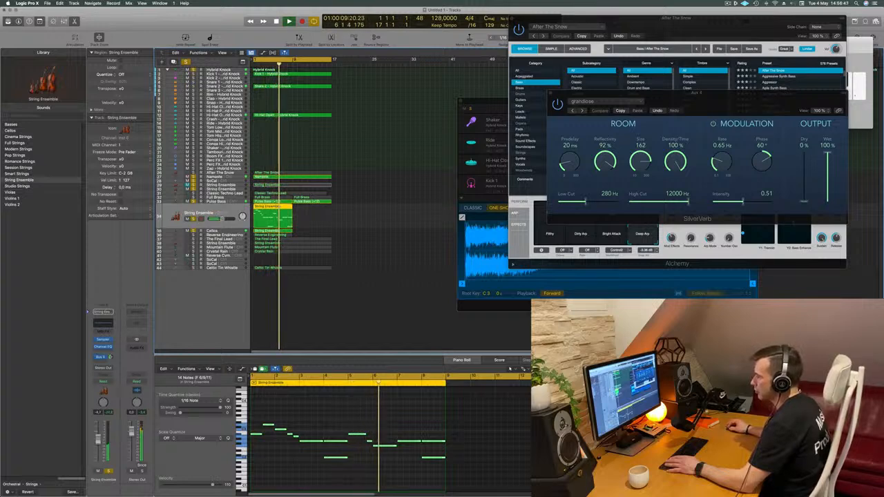
# - Add a send to Bus 4 → Aux 4 on the Cellos track
pyautogui.press('Down')
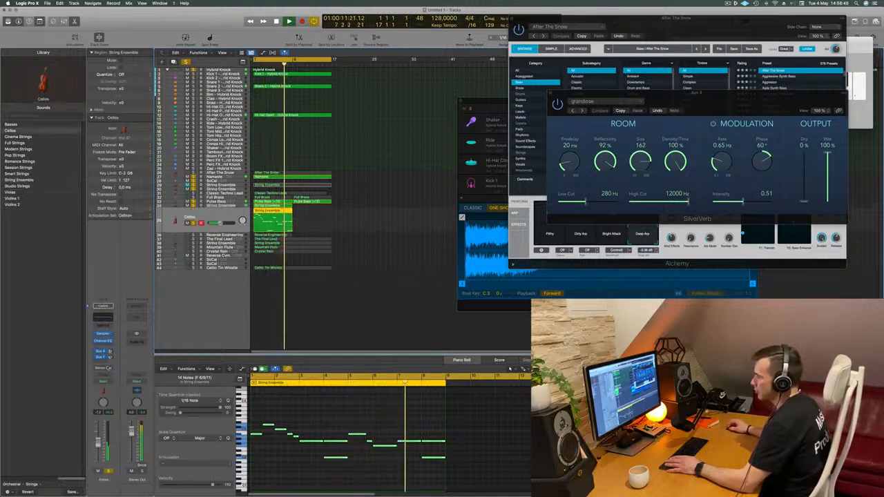
pyautogui.click(102, 353)
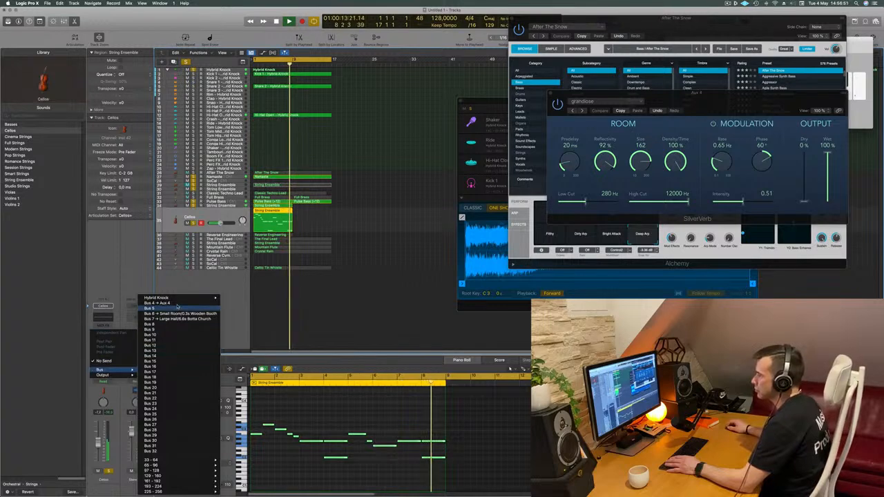
pyautogui.click(141, 304)
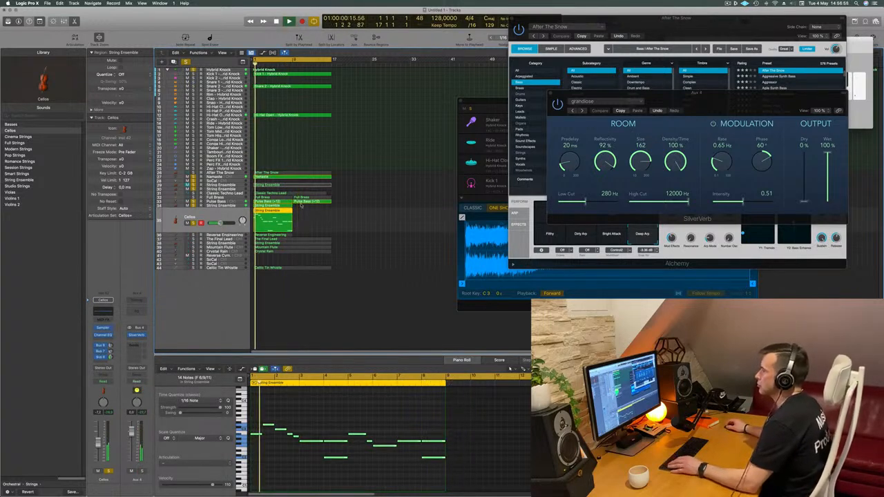
# - Copy the String Ensemble and Cellos regions so both repeat from bar 9, and clear the selection
pyautogui.moveTo(301, 207)
pyautogui.mouseDown()
pyautogui.moveTo(267, 228)
pyautogui.moveTo(316, 211)
pyautogui.mouseUp()
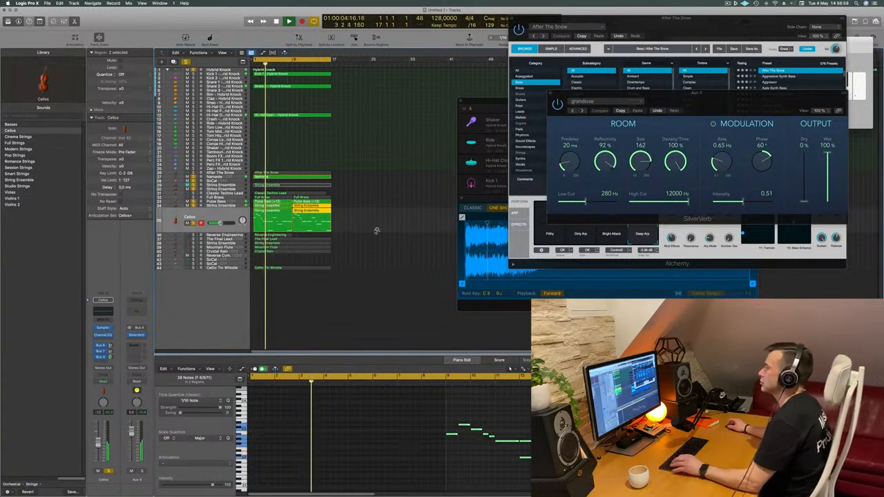
pyautogui.click(399, 226)
pyautogui.hscroll(3, 398, 225)
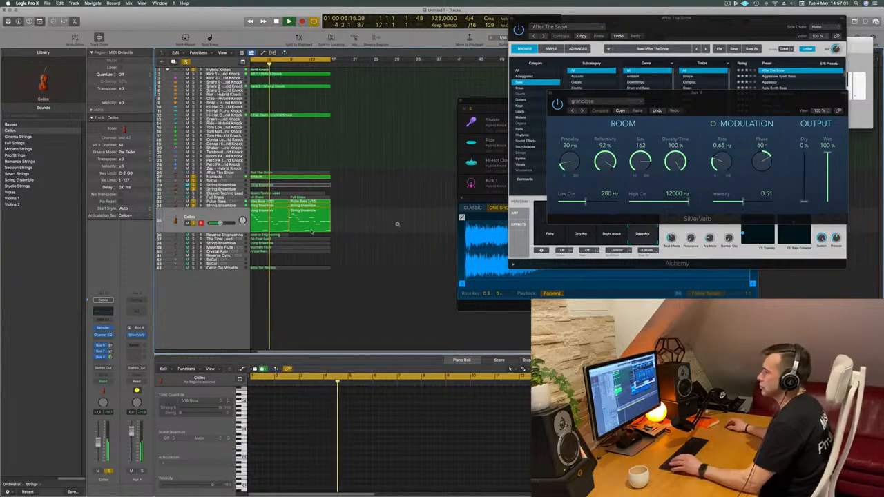
# - Solo the Reverse Engineering track and play it with the rest of the arrangement from the start
pyautogui.click(210, 234)
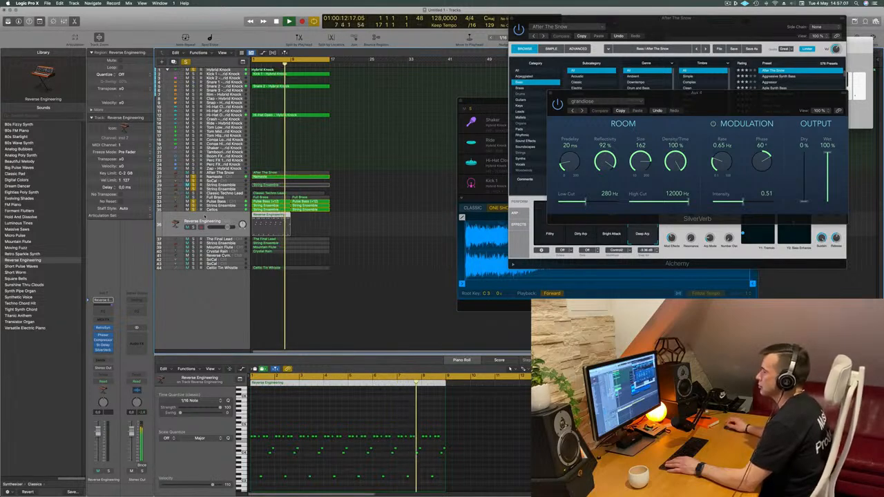
pyautogui.click(189, 227)
pyautogui.click(194, 227)
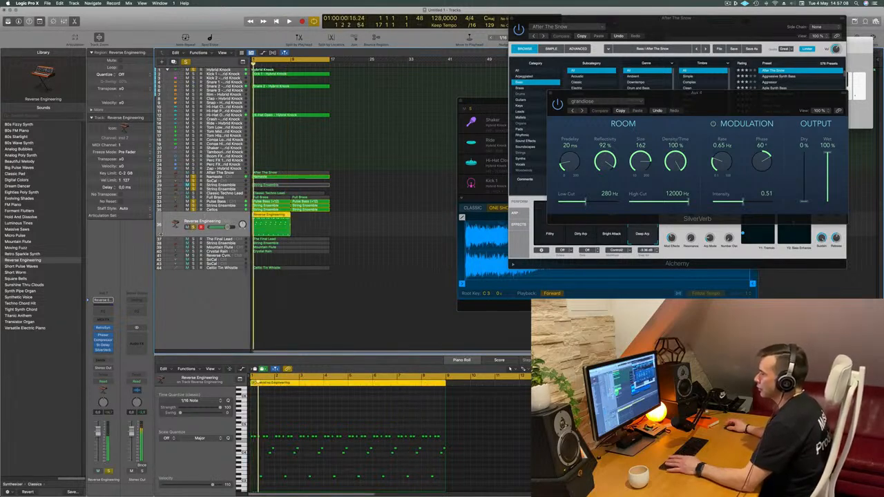
pyautogui.press('space')
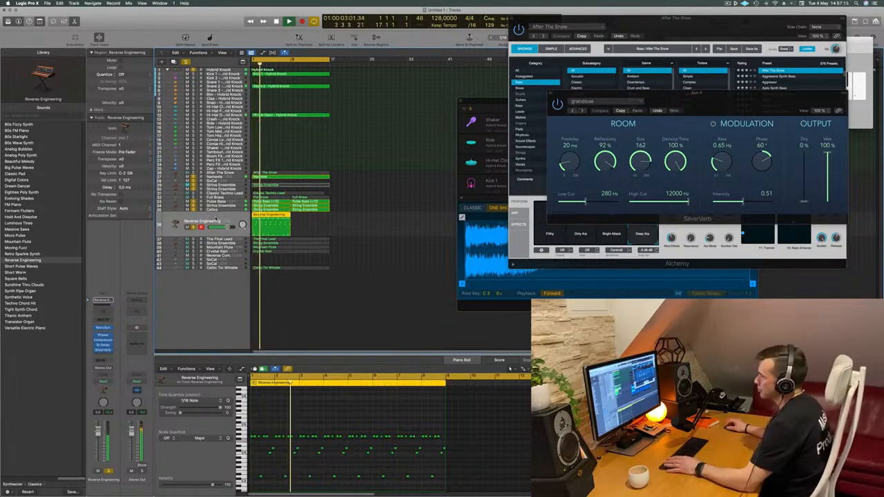
# - Replace Retro Synth with Alchemy on the Reverse Engineering track and filter its presets to the Keys category
pyautogui.click(110, 328)
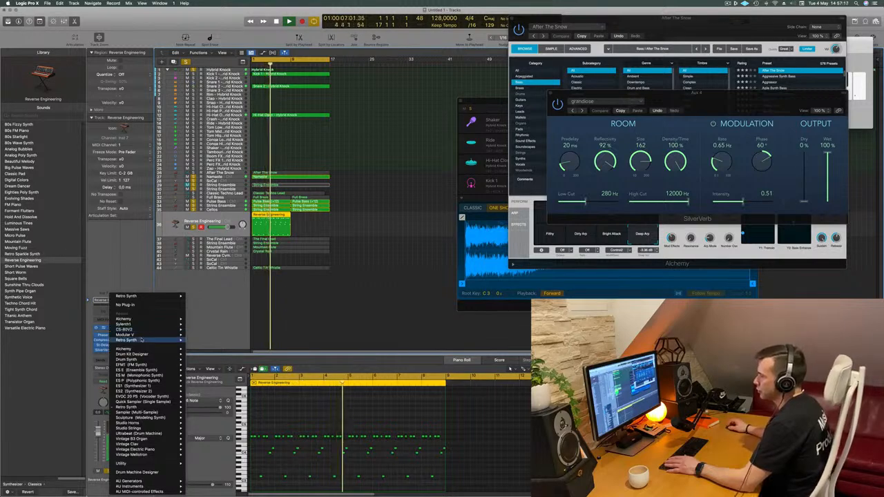
pyautogui.click(440, 146)
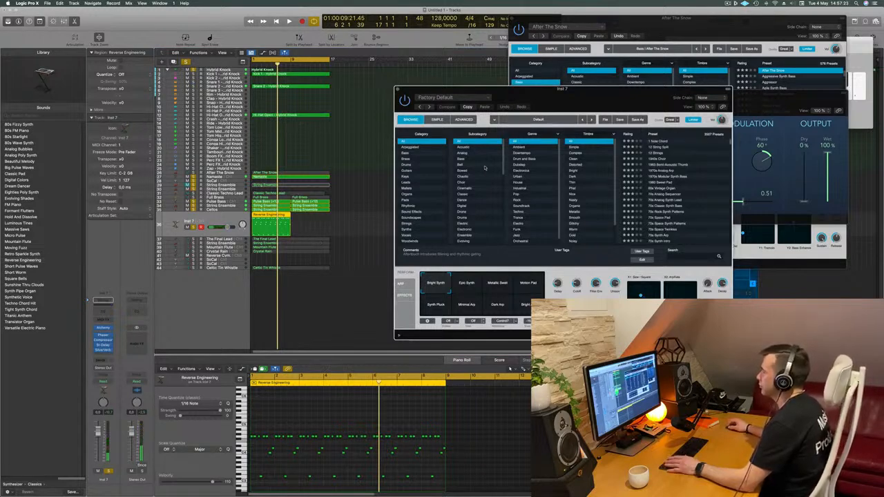
pyautogui.click(404, 177)
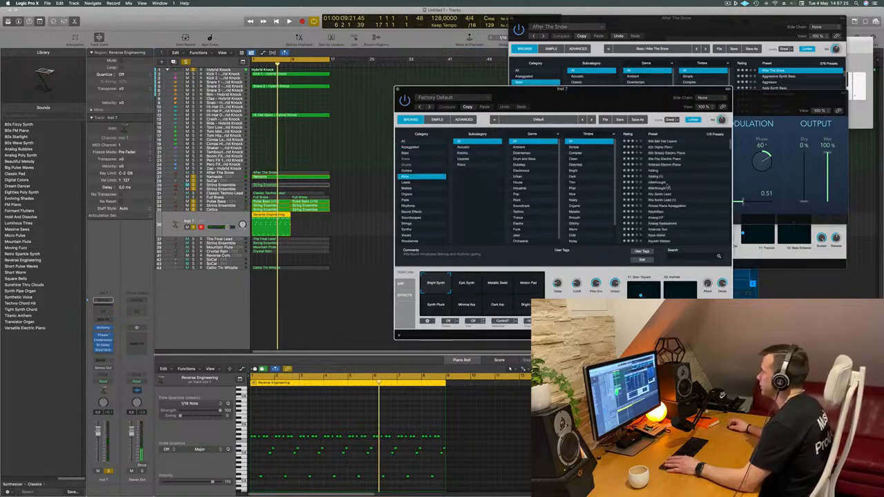
# - Audition Alchemy Keys presets on the track, including Afterthought, Baroque Harpsichord, Bell Layers and Chill Organ
pyautogui.click(670, 187)
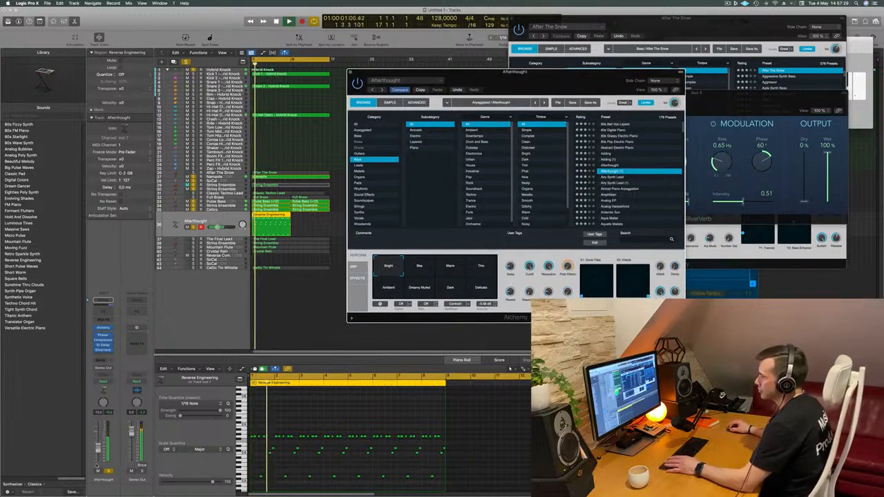
pyautogui.click(612, 189)
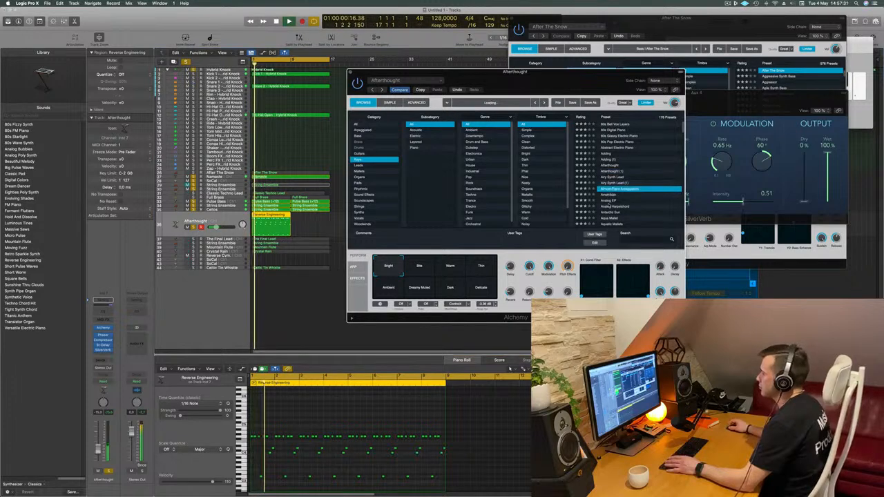
pyautogui.scroll(-4, 610, 187)
pyautogui.click(609, 183)
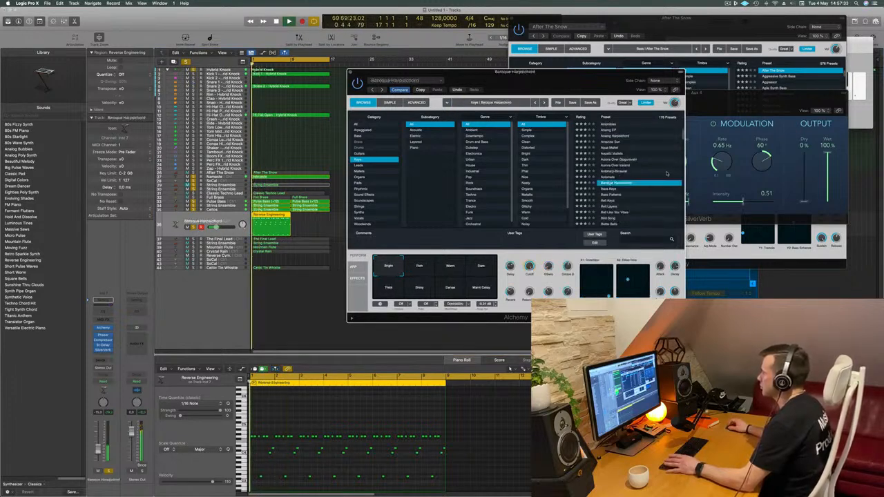
pyautogui.scroll(-1, 613, 172)
pyautogui.click(608, 183)
pyautogui.scroll(-3, 629, 176)
pyautogui.click(606, 164)
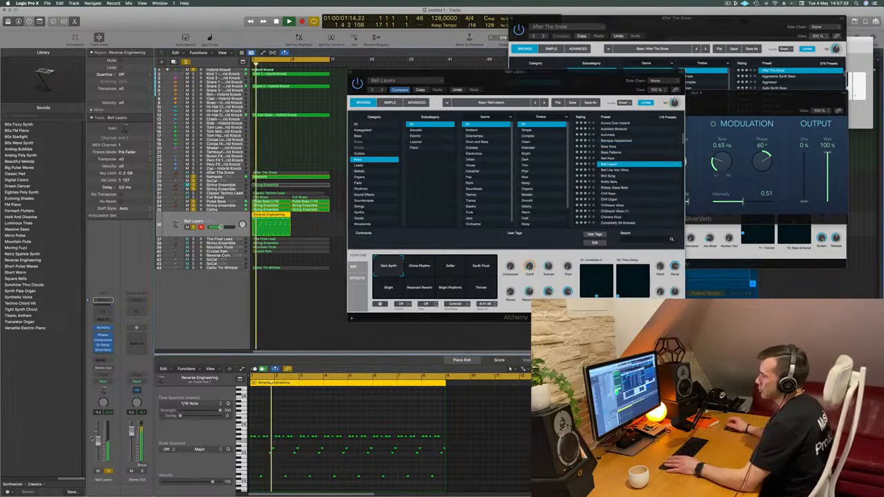
pyautogui.scroll(-1, 613, 200)
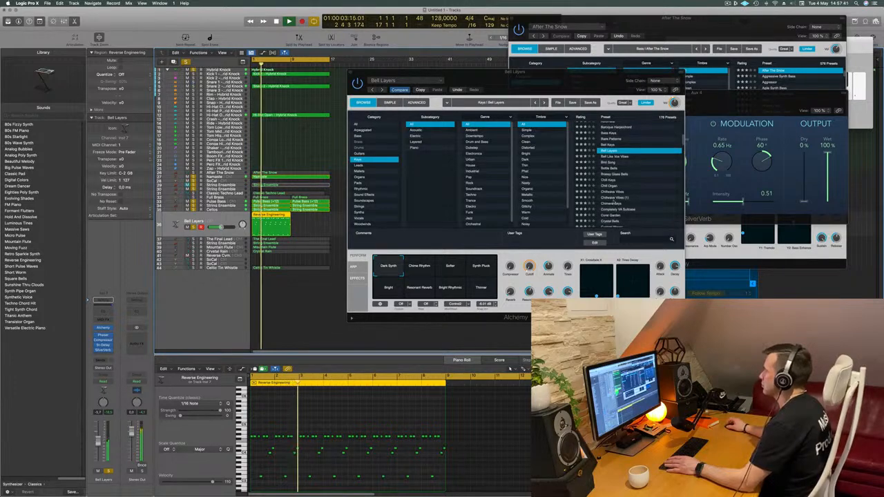
pyautogui.click(614, 187)
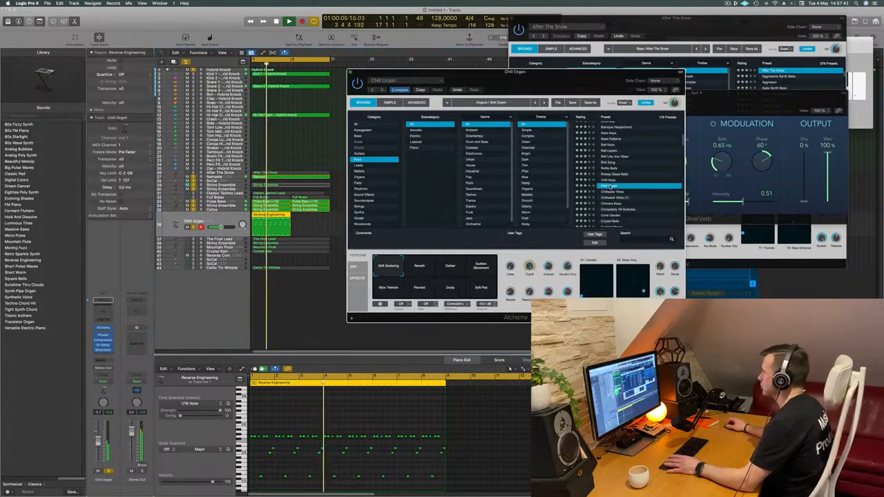
# - Load the Chillwave Vibes preset in Alchemy, try its More Reverb, Soft Chime and Plucked Fifth variations, and settle on Pluck
pyautogui.click(614, 191)
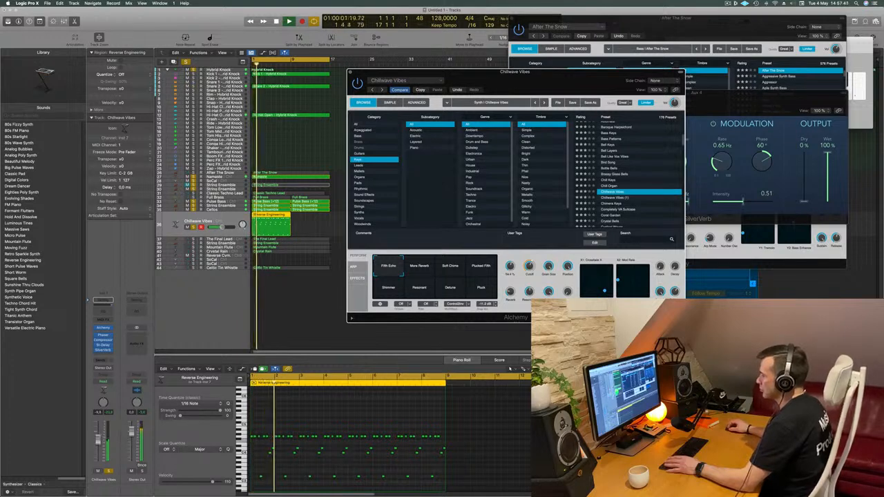
pyautogui.click(414, 265)
pyautogui.click(450, 266)
pyautogui.click(481, 266)
pyautogui.click(481, 288)
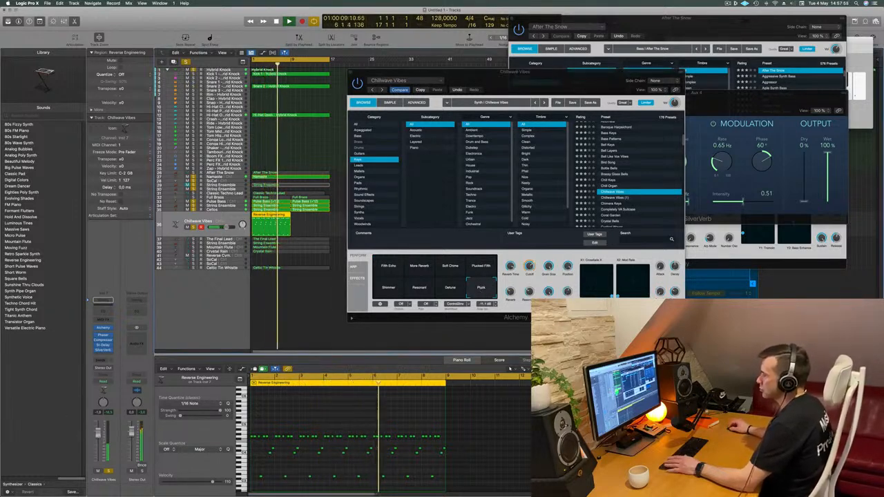
# - Raise the Chillwave Vibes track's volume slightly, send it to Bus 4 (Aux 4), and close its Alchemy window
pyautogui.moveTo(98, 435); pyautogui.dragTo(97, 434)
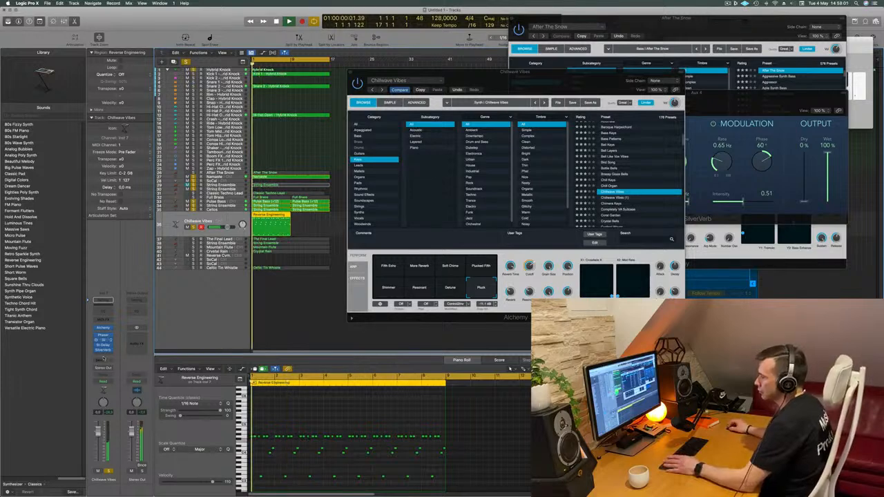
pyautogui.click(102, 361)
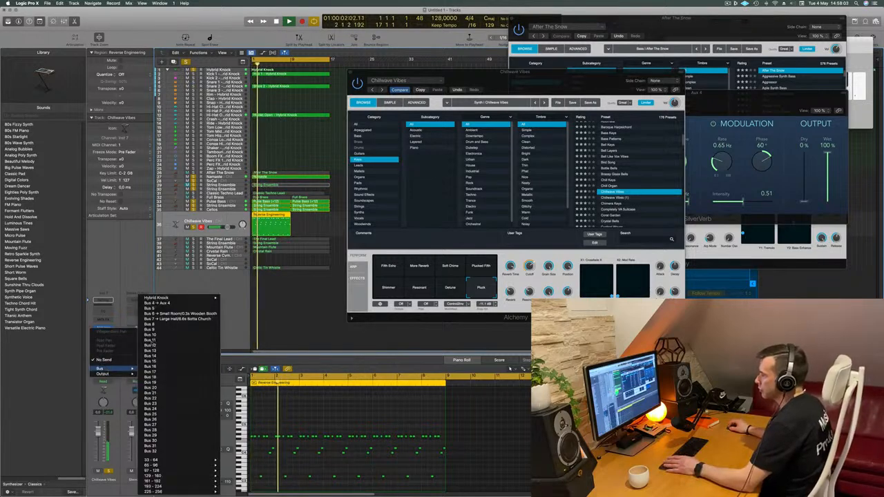
pyautogui.click(157, 303)
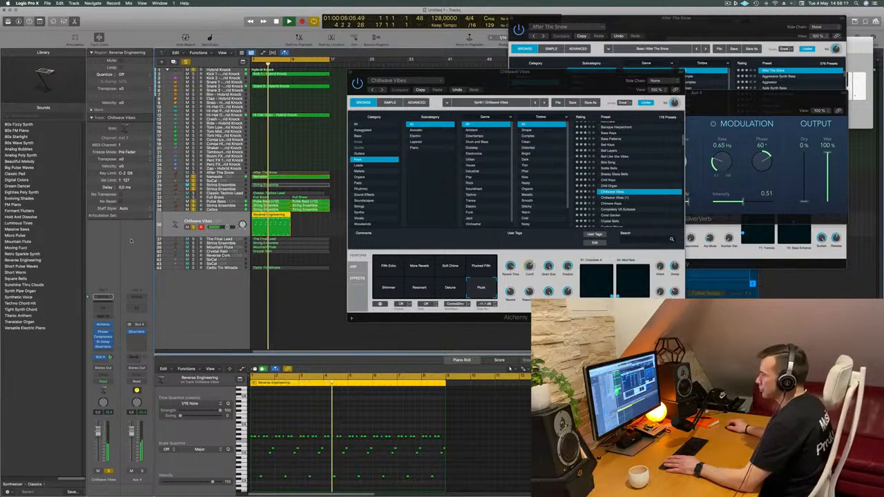
pyautogui.moveTo(377, 79); pyautogui.dragTo(359, 92)
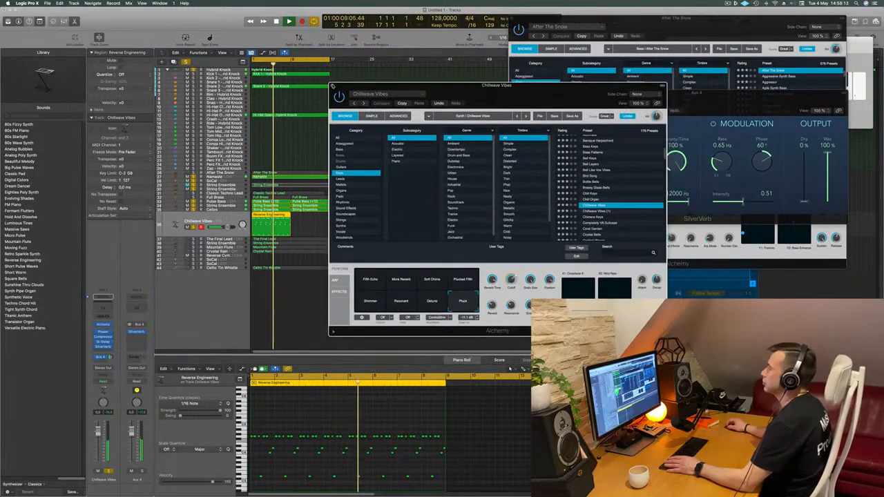
pyautogui.click(332, 87)
pyautogui.press('Return')
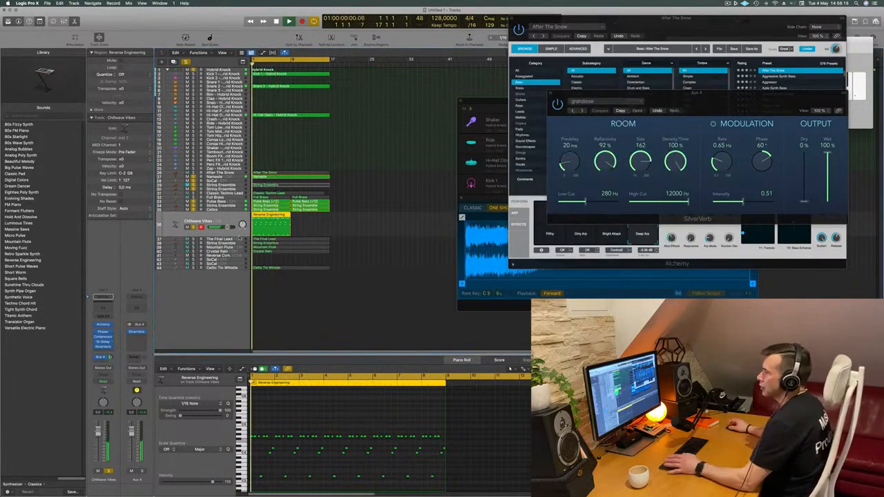
# - Audition The Final Lead track from the start, soloing it with the other layers and releasing the solo
pyautogui.click(237, 239)
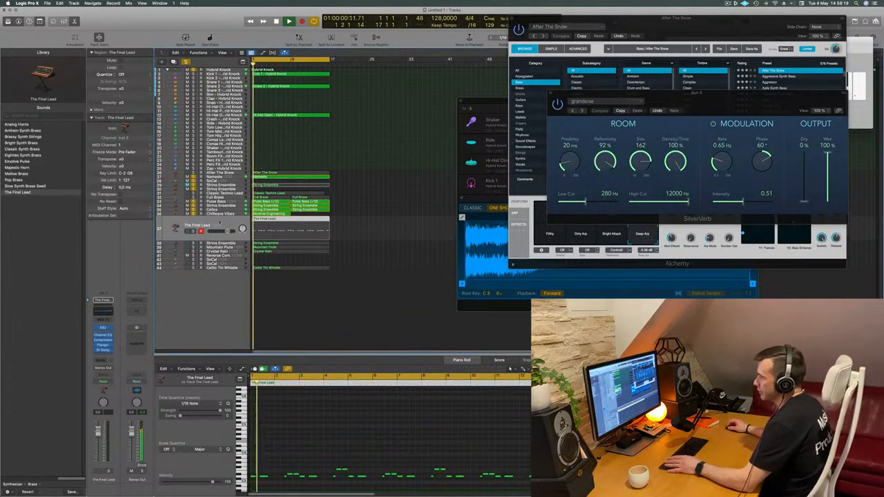
pyautogui.press('Return')
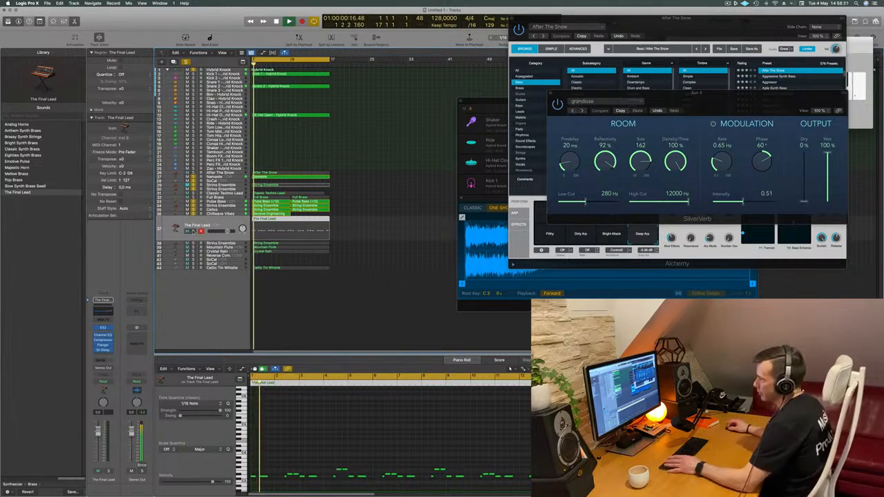
pyautogui.click(194, 231)
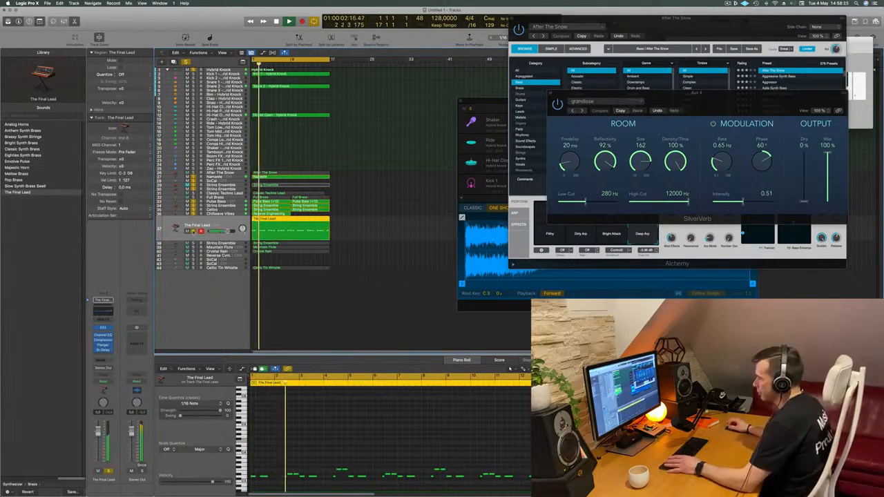
pyautogui.click(193, 231)
pyautogui.press('Return')
# - Audition the String Ensemble track below The Final Lead in solo, and mute it
pyautogui.click(164, 239)
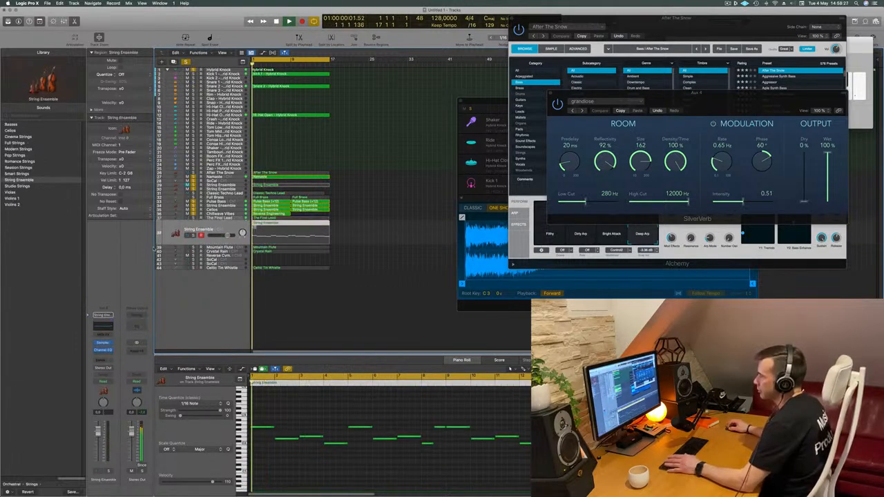
pyautogui.click(195, 236)
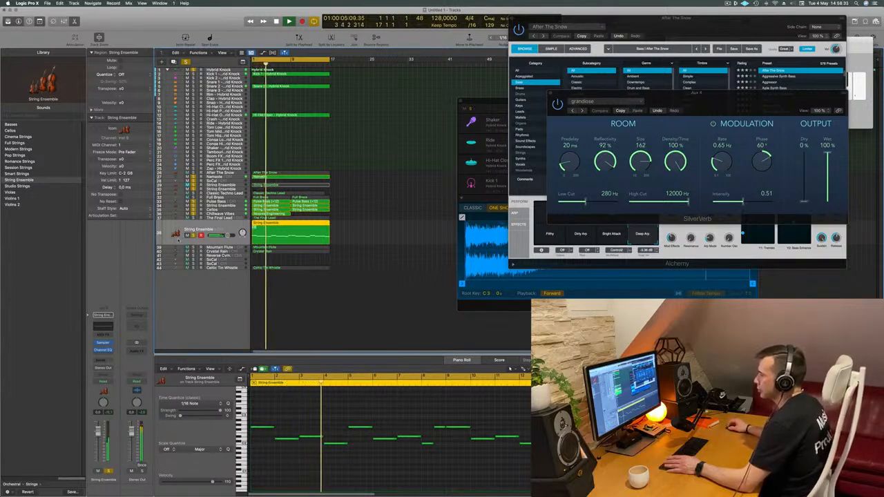
pyautogui.click(188, 235)
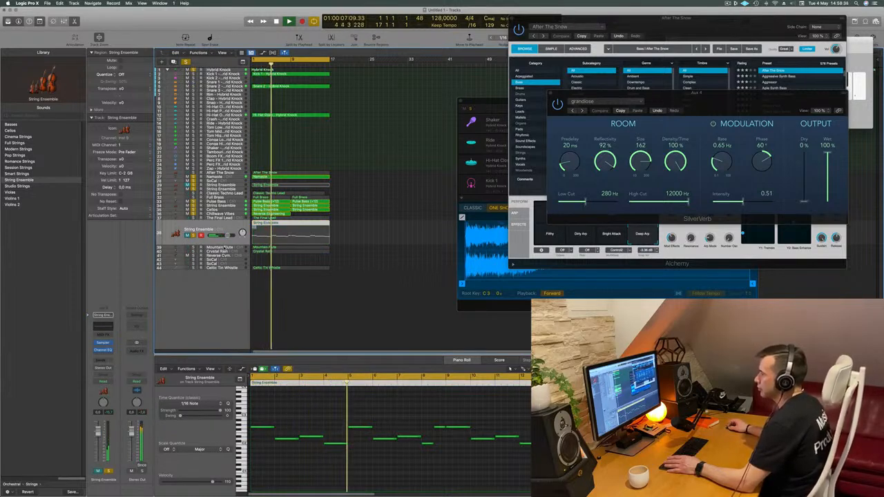
# - Audition the Mountain Flute track from the start in solo, and mute it
pyautogui.click(226, 246)
pyautogui.press('Return')
pyautogui.click(194, 240)
pyautogui.press('space')
# - Audition the Crystal Rain track from the start, soloing it with the arrangement and releasing the solo
pyautogui.click(206, 251)
pyautogui.press('space')
pyautogui.press('space')
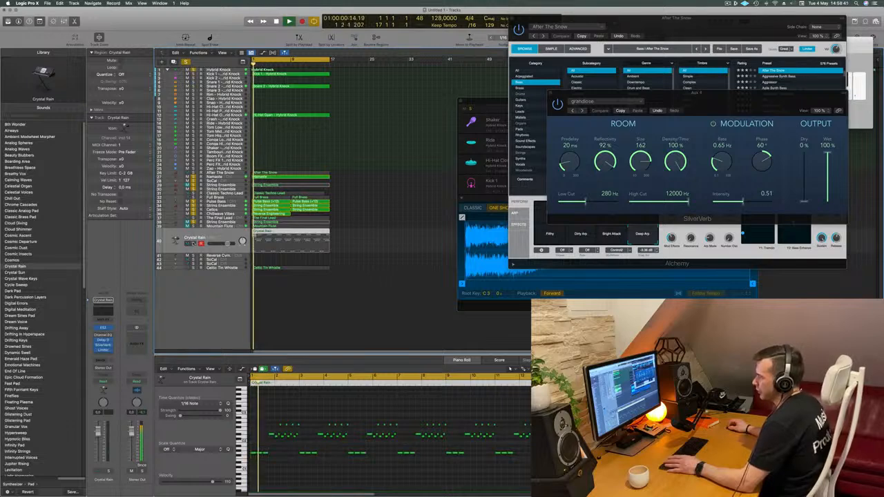
pyautogui.click(193, 243)
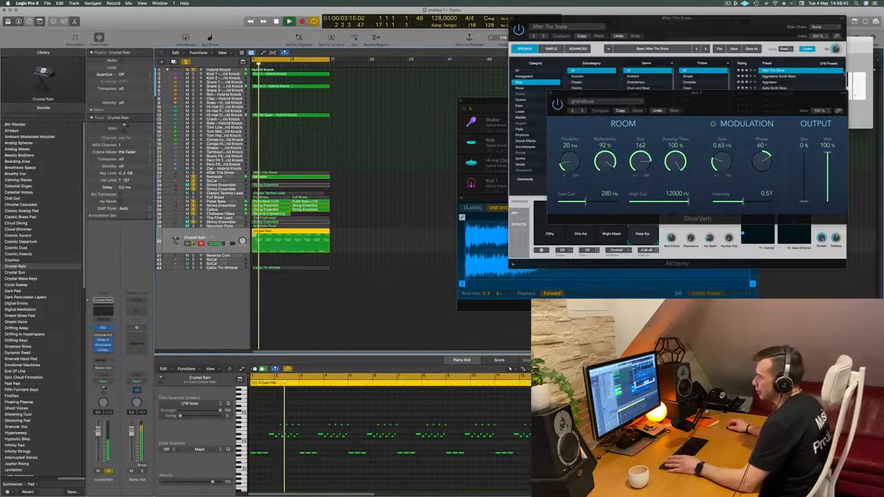
pyautogui.click(193, 243)
pyautogui.press('space')
pyautogui.press('space')
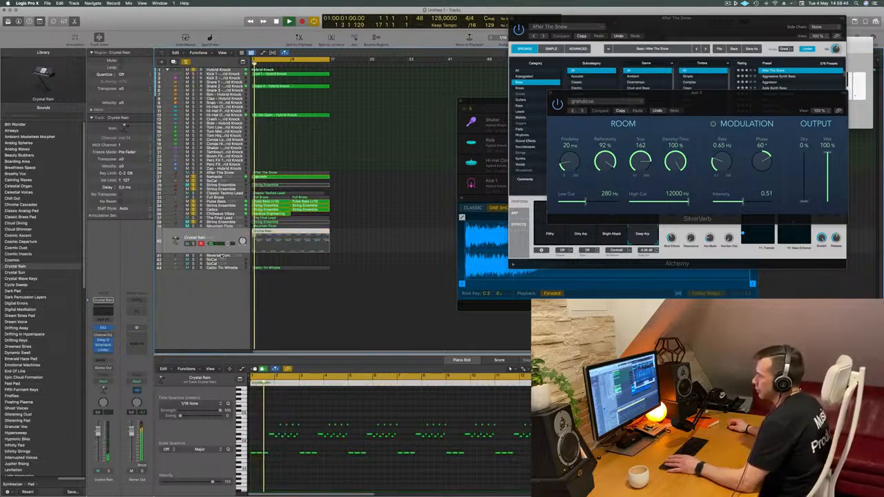
# - Listen to the Celtic Tin Whistle track with the arrangement, clear all solos and stop playback
pyautogui.click(222, 267)
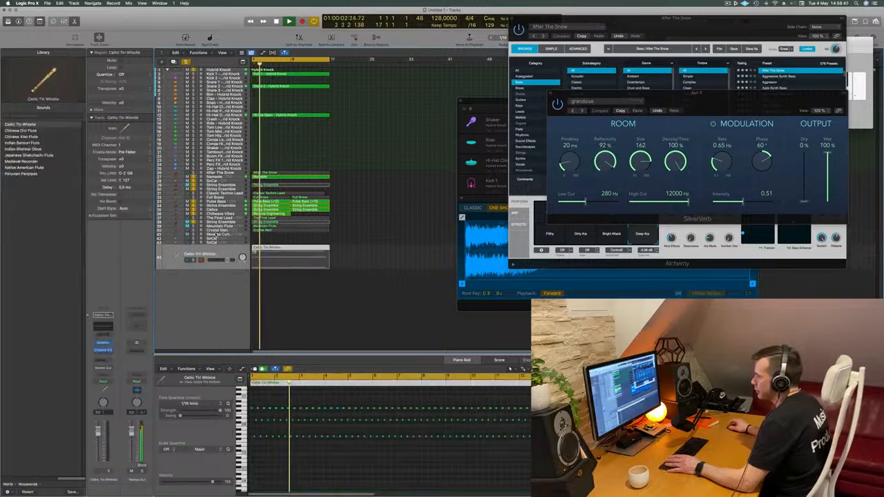
pyautogui.scroll(2, 366, 474)
pyautogui.scroll(-4, 367, 474)
pyautogui.press('space')
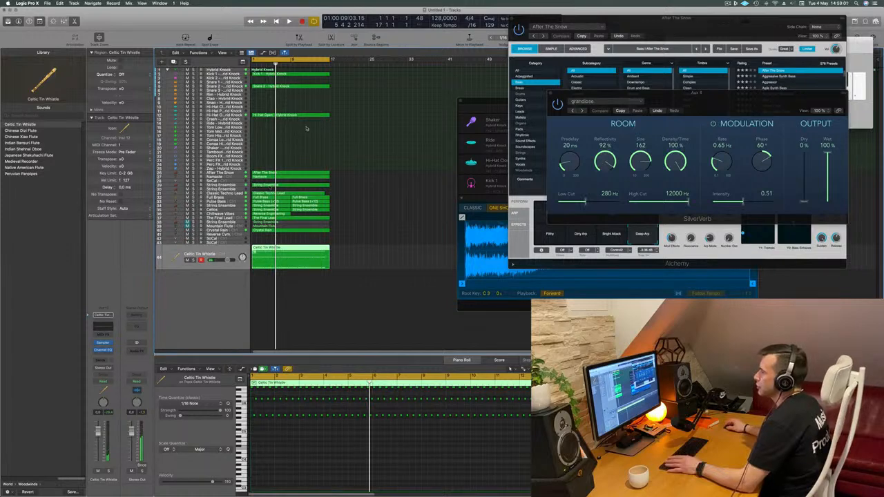
# - Solo the Kick 1, Snare 2 and Hi-Hat Open tracks of Hybrid Knock while playing from the start
pyautogui.click(227, 74)
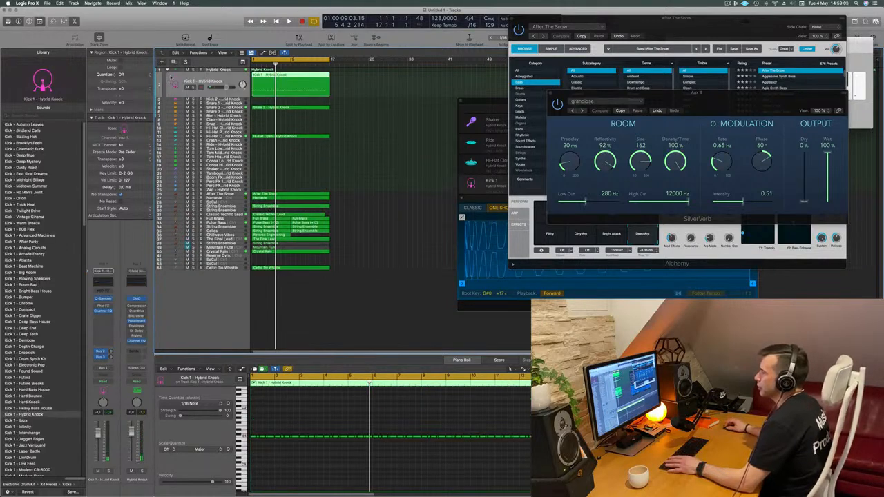
pyautogui.press('space')
pyautogui.press('space')
pyautogui.press('space')
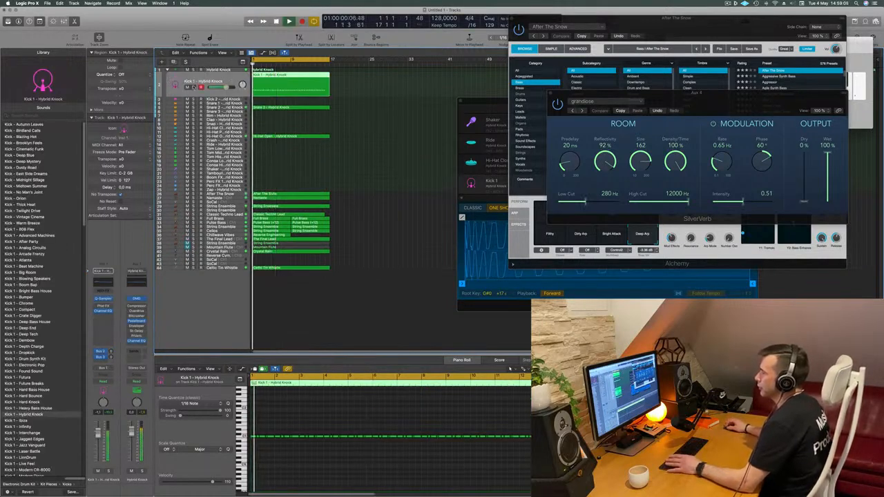
pyautogui.press('s')
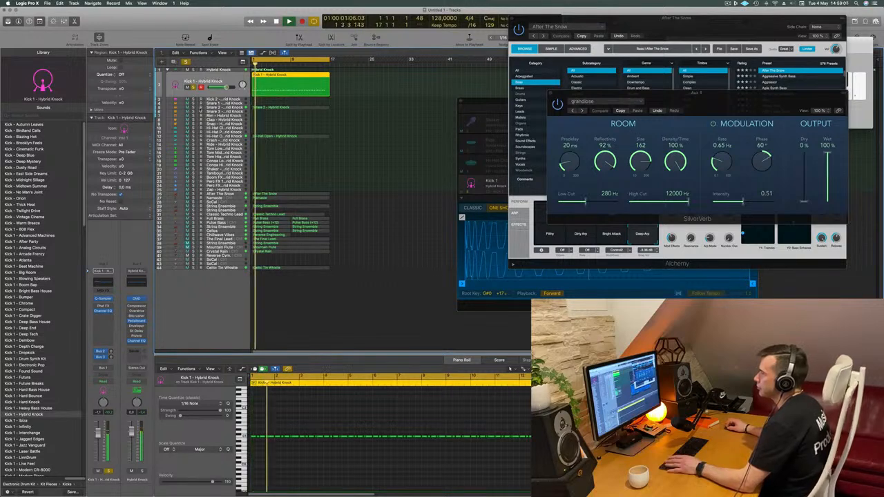
pyautogui.click(193, 108)
pyautogui.click(193, 136)
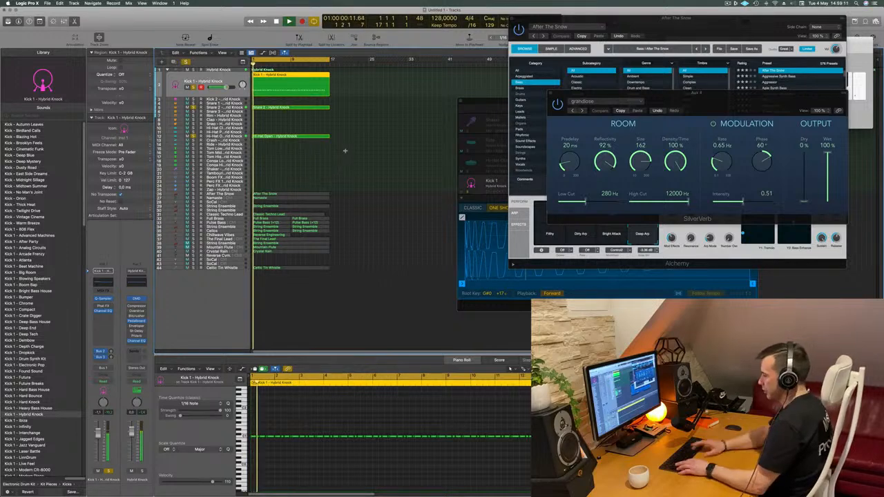
# - Select all regions in the arrangement and repeat them three times in succession, extending it to bar 65
pyautogui.press('super+a')
pyautogui.press('super+r')
pyautogui.press('super+r')
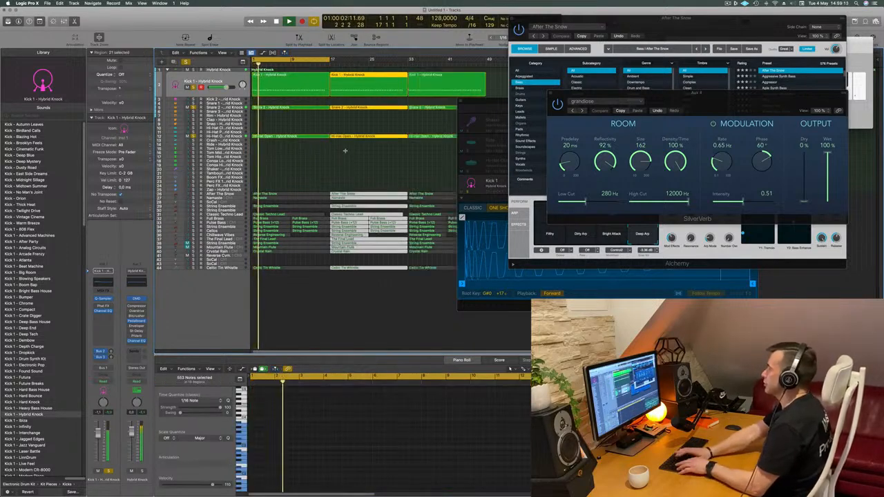
pyautogui.press('super+r')
pyautogui.press('space')
# - Move the After The Snow Alchemy window off the arrangement and show the secondary ruler above the tracks
pyautogui.moveTo(638, 20); pyautogui.dragTo(596, 292)
pyautogui.click(232, 53)
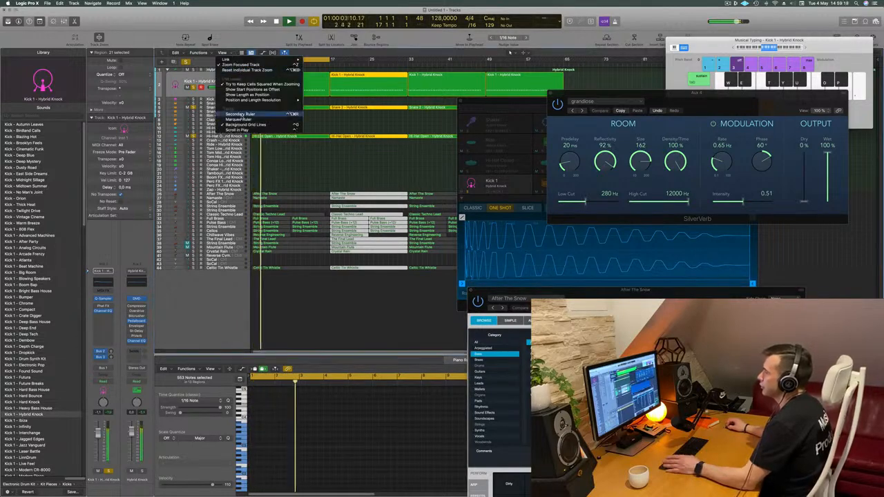
pyautogui.click(246, 115)
pyautogui.press('space')
# - Move the SilverVerb and Musical Typing windows clear of the upper arrangement, and close the Hybrid Knock drum window
pyautogui.moveTo(599, 93); pyautogui.dragTo(567, 233)
pyautogui.click(577, 108)
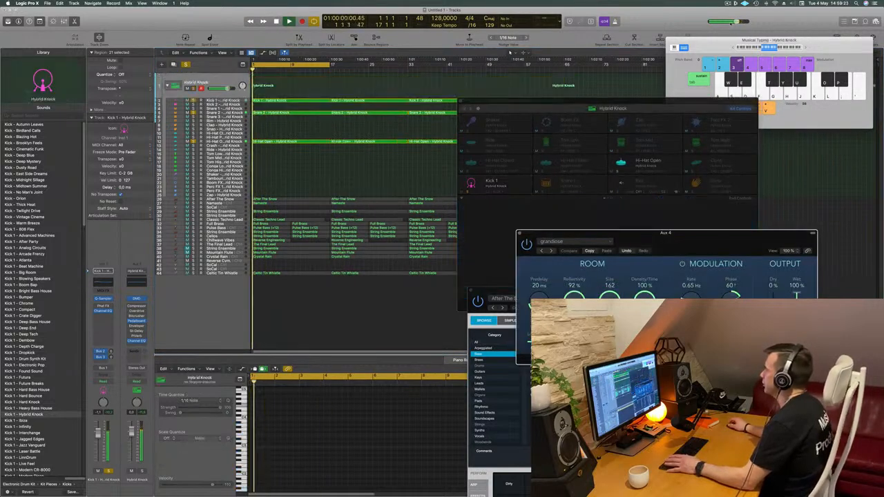
pyautogui.moveTo(697, 40); pyautogui.dragTo(607, 184)
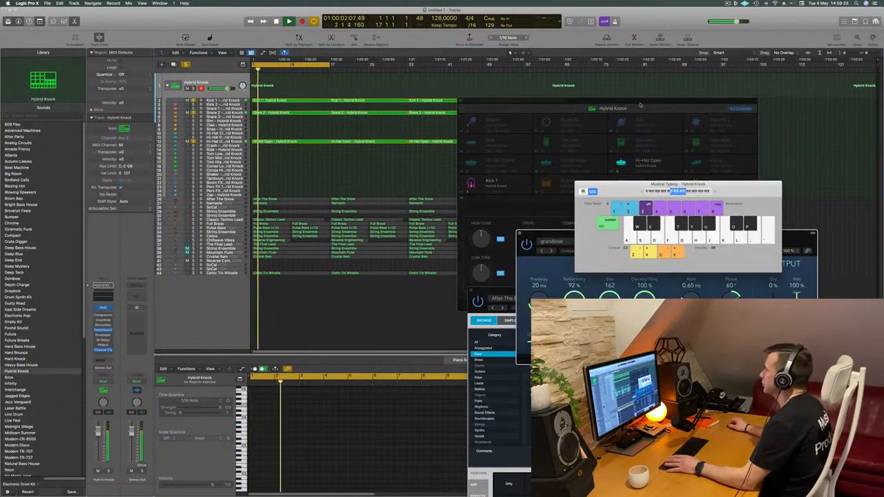
pyautogui.click(461, 101)
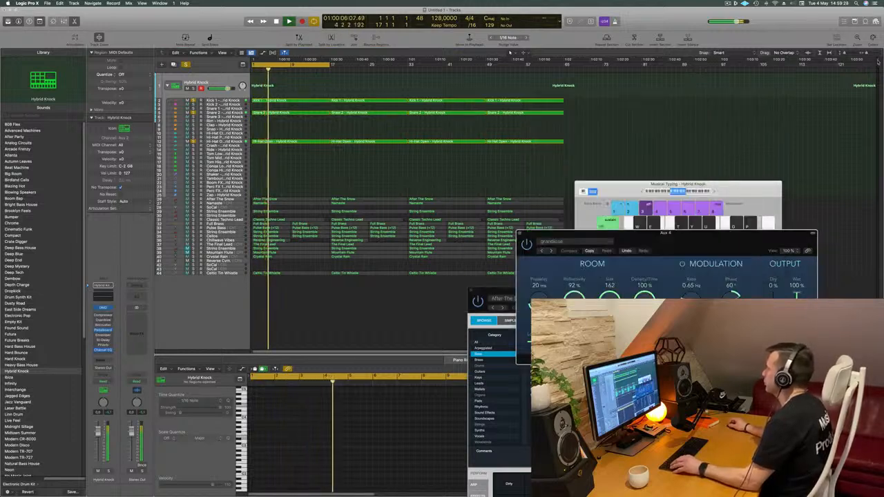
# - Set the project end to bar 67, move the Hybrid Knock drum stack below all other tracks, and restart playback
pyautogui.moveTo(564, 77)
pyautogui.mouseDown()
pyautogui.moveTo(590, 77)
pyautogui.moveTo(575, 78)
pyautogui.mouseUp()
pyautogui.moveTo(232, 81); pyautogui.dragTo(230, 289)
pyautogui.press('Return')
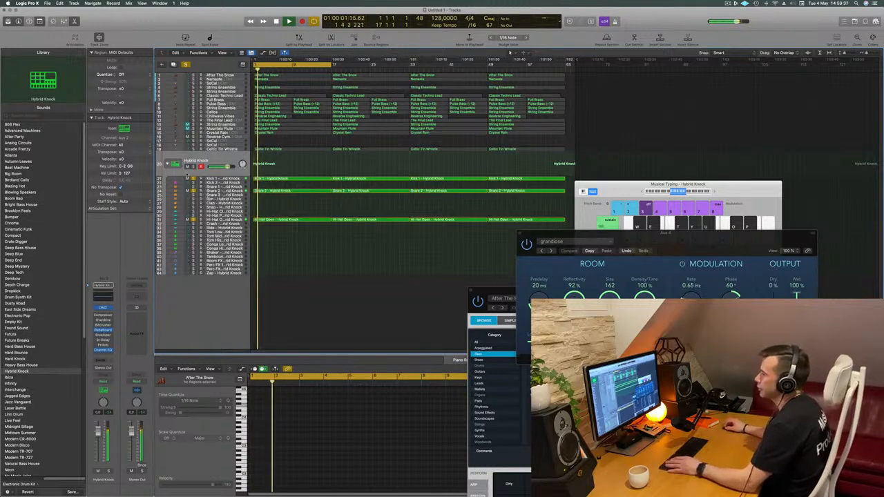
pyautogui.press('Return')
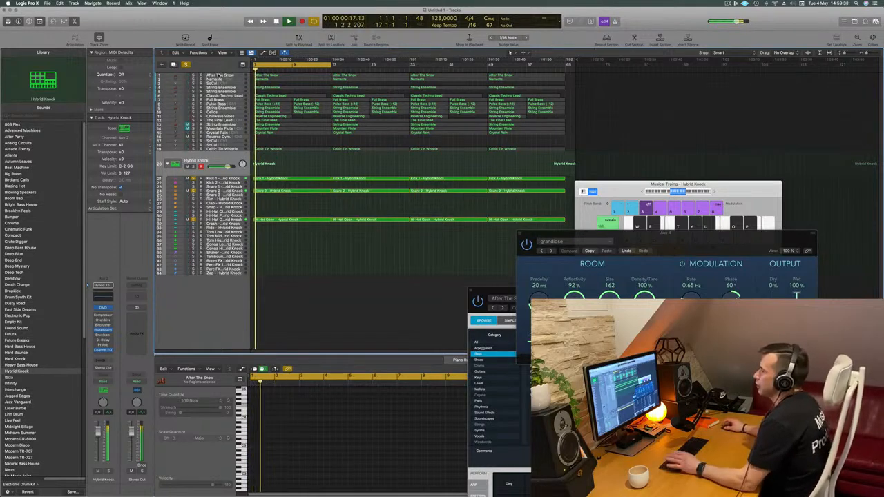
# - Compare the drums with and without the After The Snow track by toggling its solo and replaying from the start
pyautogui.click(223, 75)
pyautogui.click(194, 89)
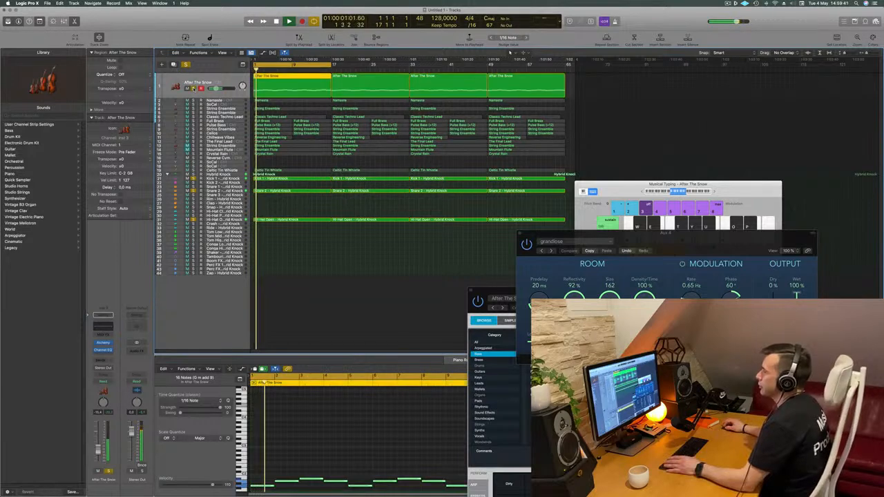
pyautogui.click(194, 88)
pyautogui.press('Return')
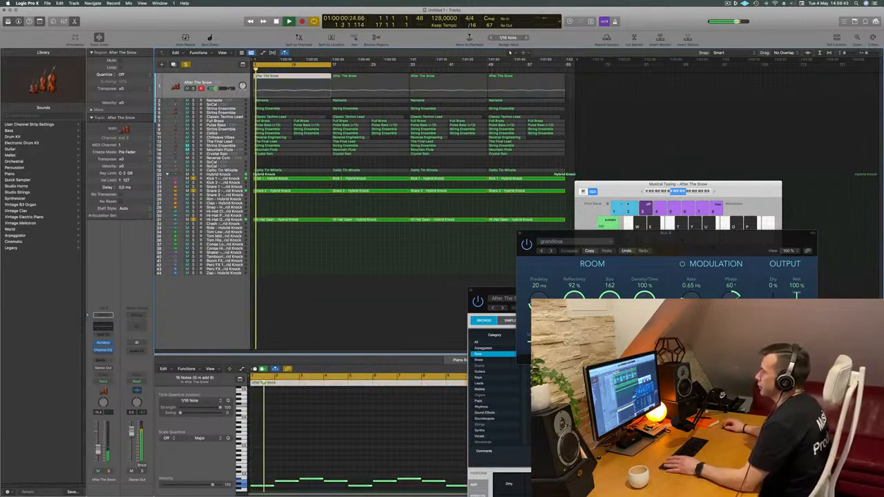
pyautogui.click(194, 88)
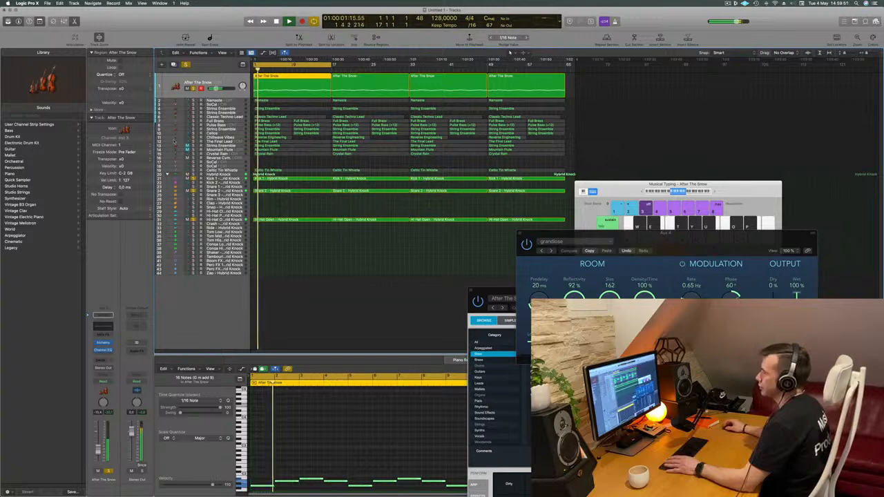
pyautogui.click(194, 89)
pyautogui.press('space')
pyautogui.press('space')
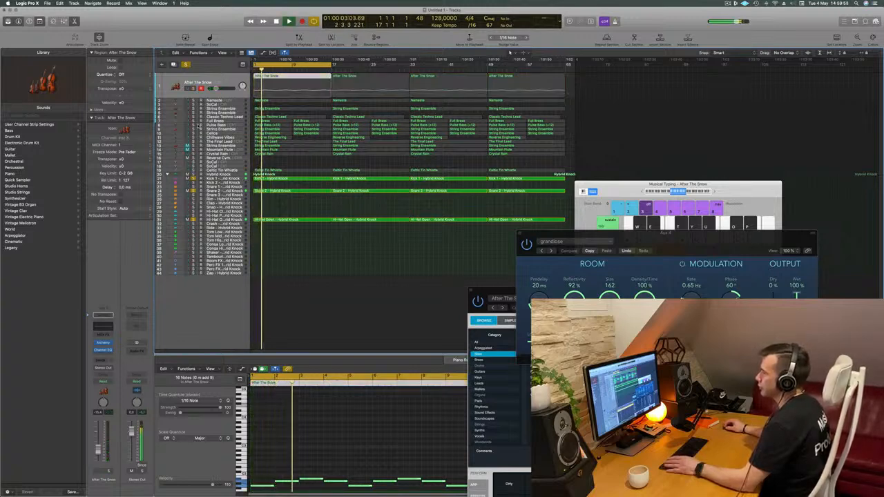
# - Solo the Pulse Bass track and play it with the drums from the start
pyautogui.click(194, 125)
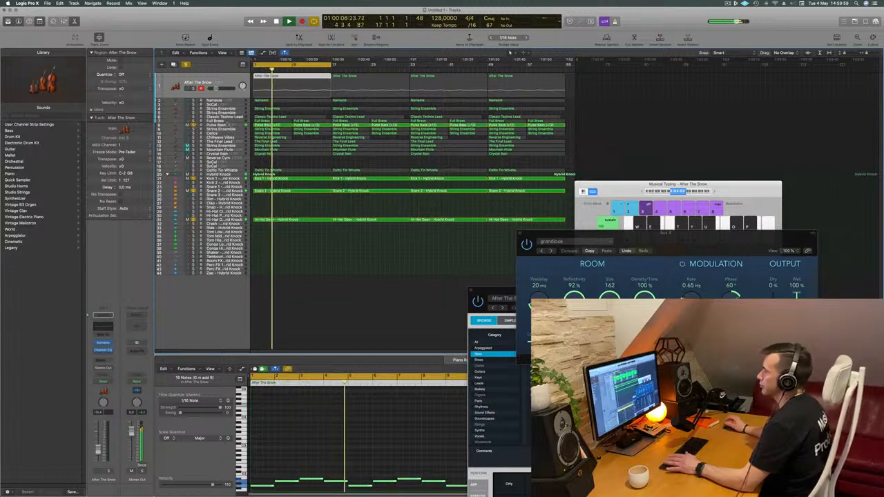
pyautogui.click(227, 125)
pyautogui.press('Return')
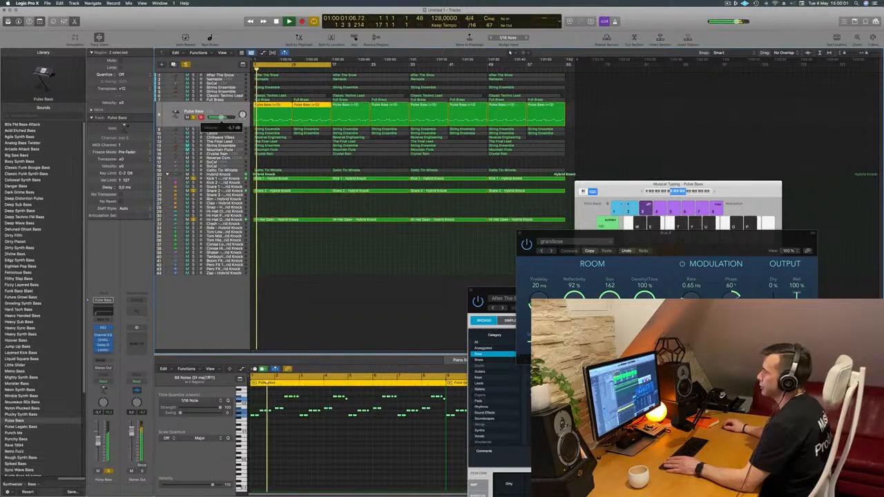
# - Move the Pulse Bass track to the top of the track list and delete the first After The Snow region
pyautogui.moveTo(224, 108); pyautogui.dragTo(233, 75)
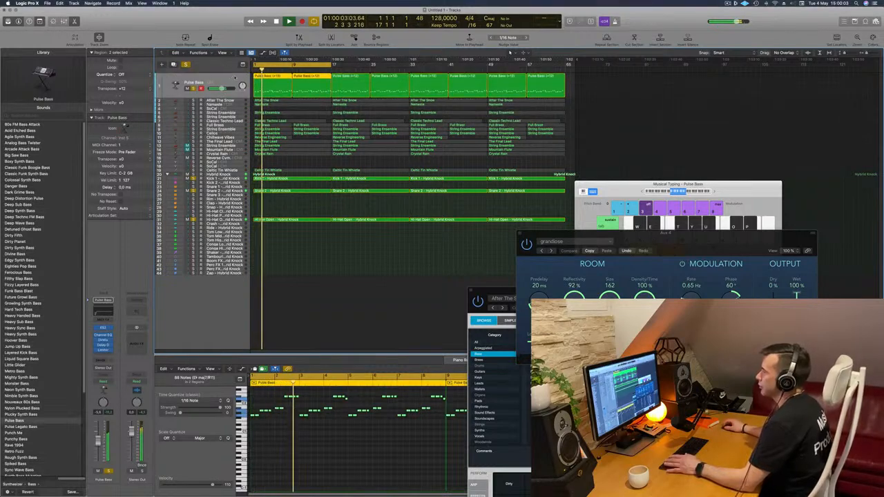
pyautogui.click(220, 100)
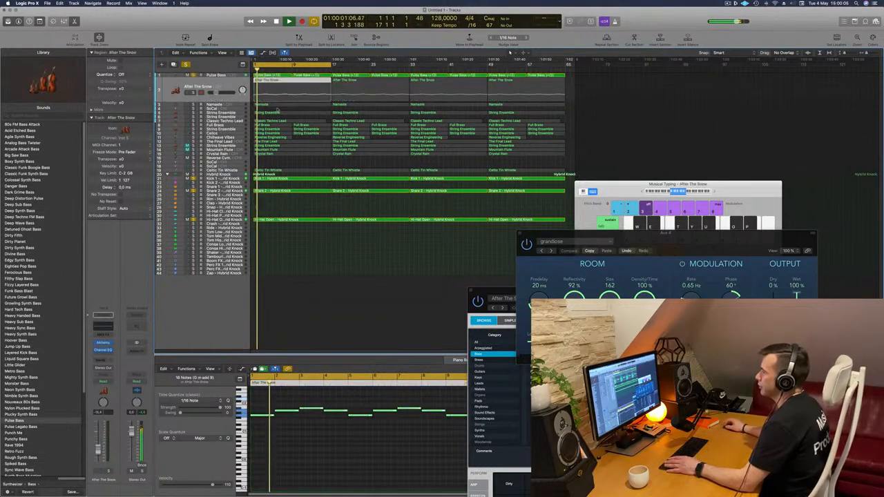
pyautogui.click(296, 82)
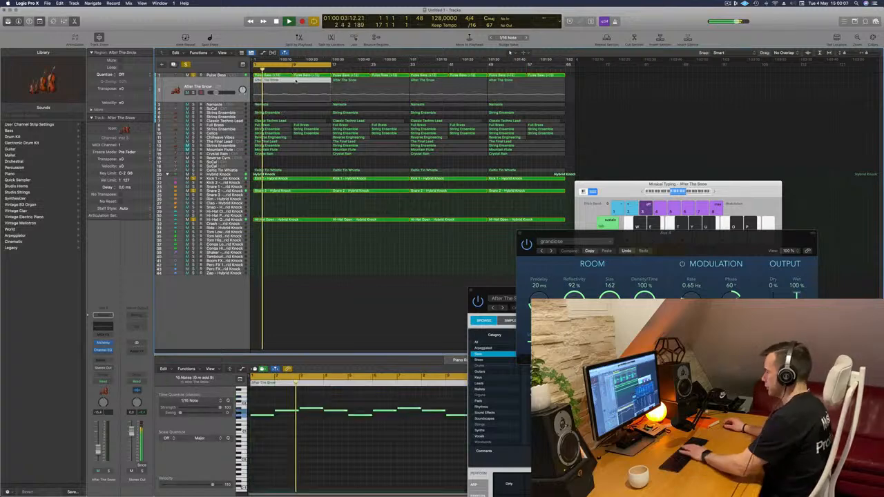
pyautogui.press('Delete')
pyautogui.press('space')
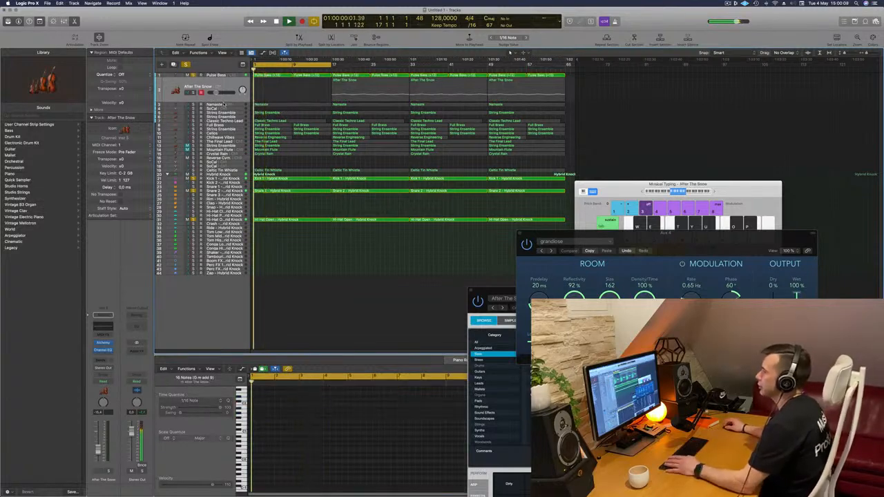
# - Solo the Namaste track and delete the empty SoCal track directly beneath it
pyautogui.click(224, 105)
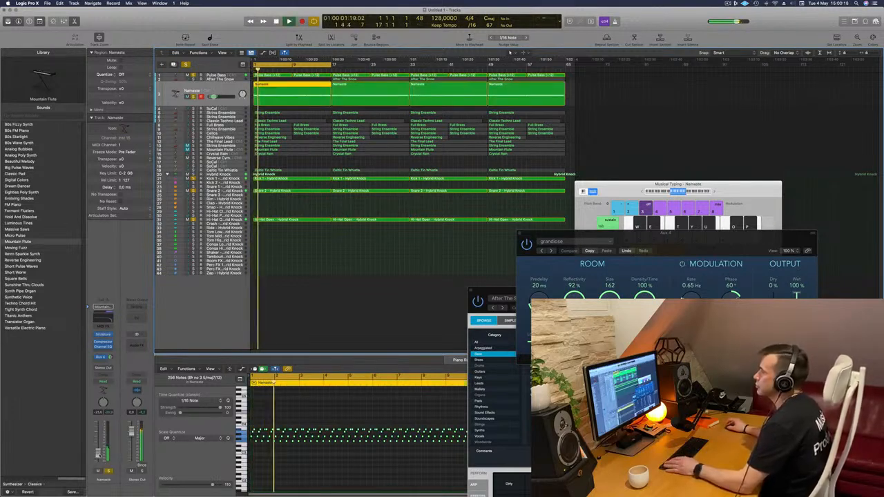
pyautogui.click(233, 108)
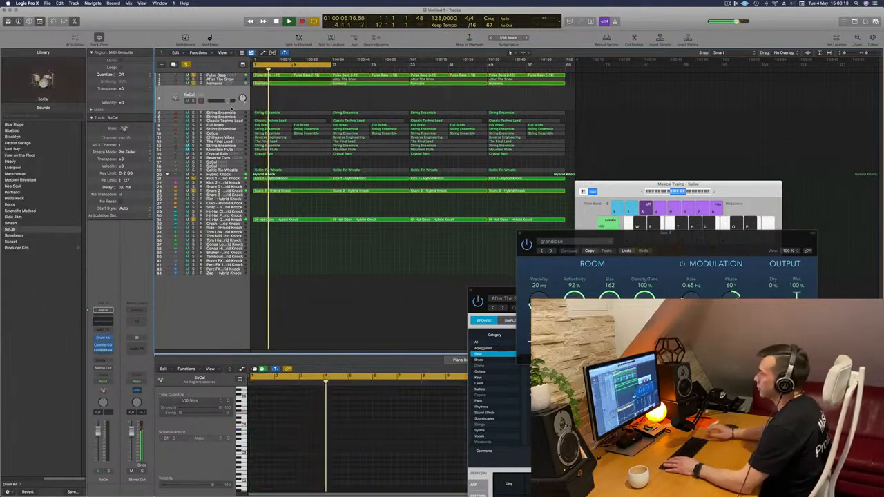
pyautogui.press('super+BackSpace')
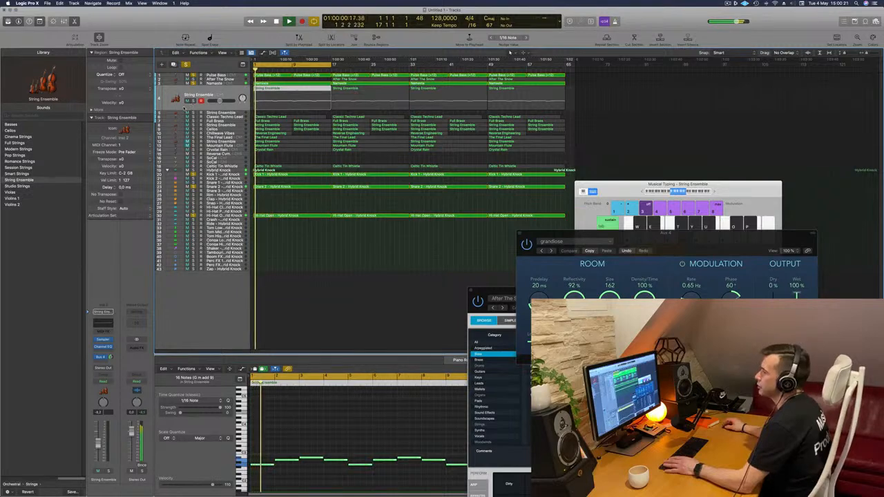
# - Solo the String Ensemble track below Namaste, replay from the start, and delete the empty String Ensemble track beneath it
pyautogui.click(193, 100)
pyautogui.press('Return')
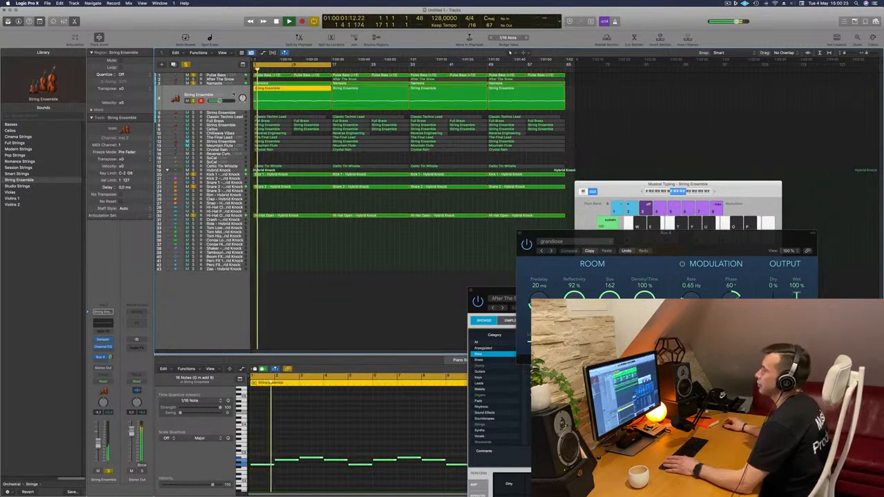
pyautogui.click(230, 114)
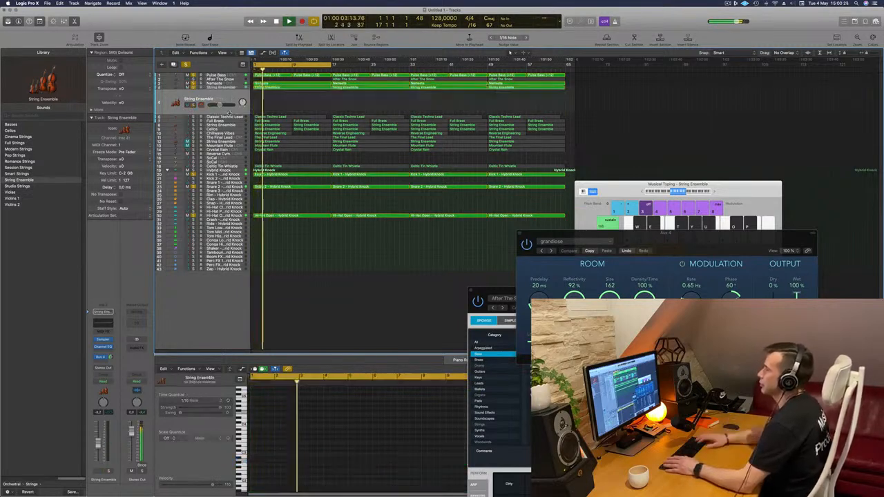
pyautogui.press('super+BackSpace')
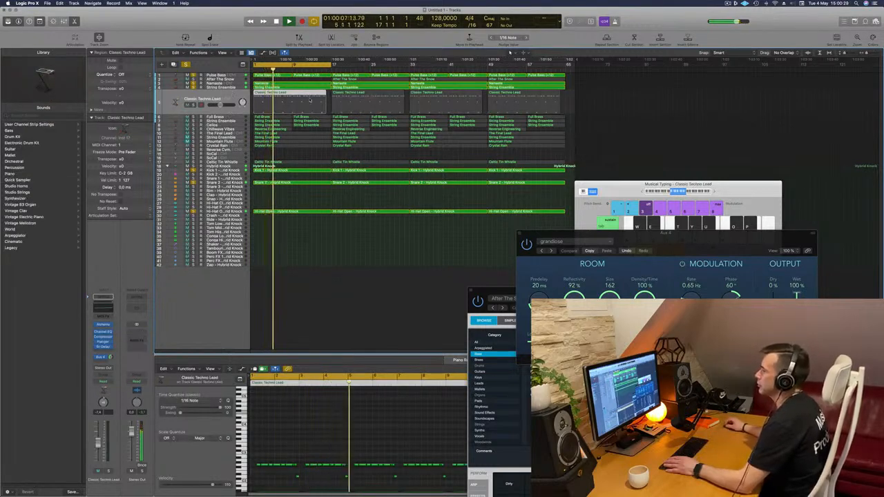
# - Audition the Classic Techno Lead track from the start using its solo, and delete its first region
pyautogui.press('Return')
pyautogui.click(194, 105)
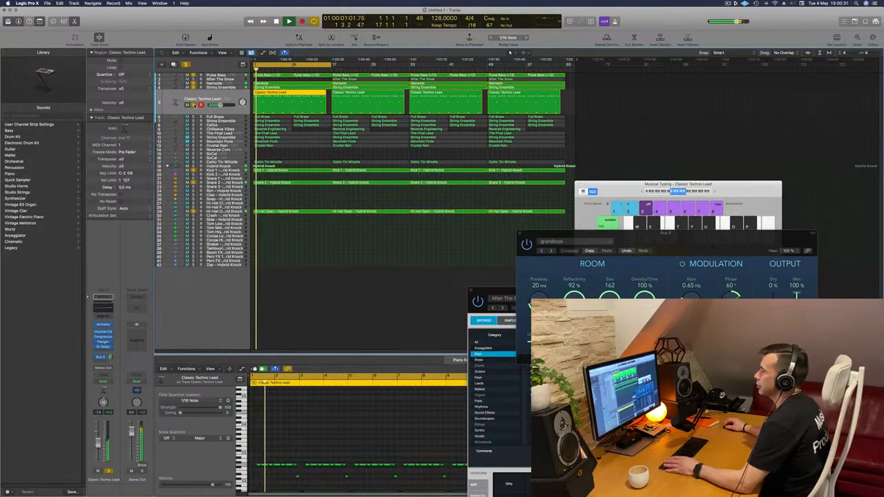
pyautogui.click(195, 105)
pyautogui.press('Delete')
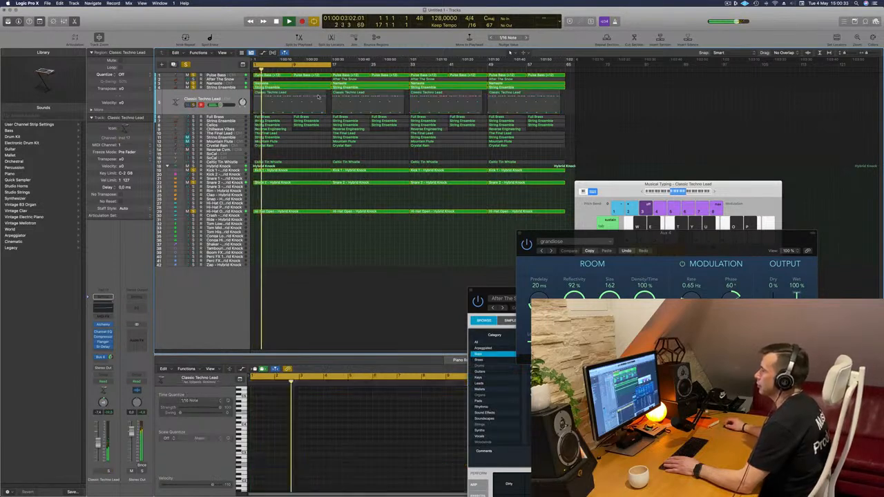
pyautogui.press('super+z')
pyautogui.press('Delete')
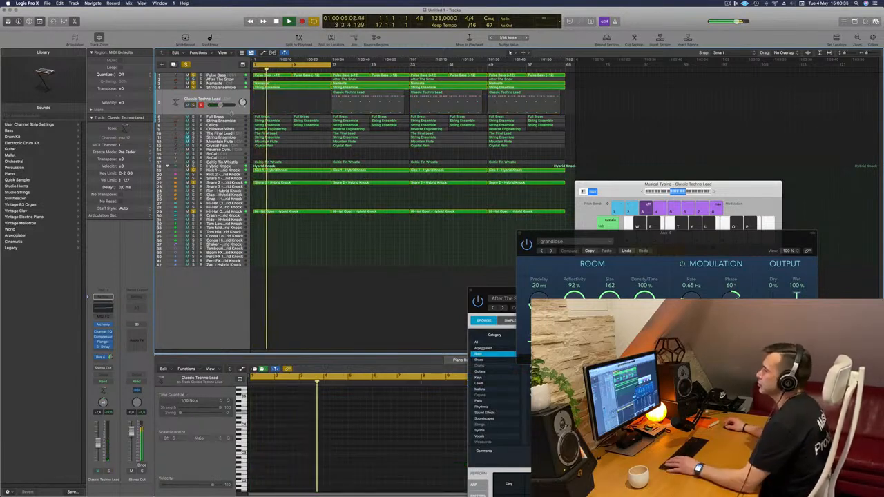
# - Audition the Full Brass track from the start using its solo, and delete its first two regions before bar 17
pyautogui.click(232, 118)
pyautogui.press('Return')
pyautogui.click(194, 110)
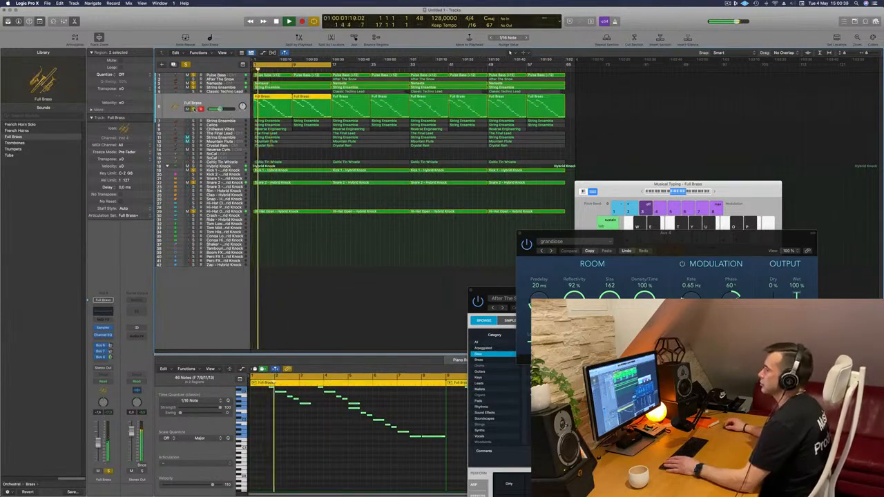
pyautogui.click(194, 109)
pyautogui.press('Return')
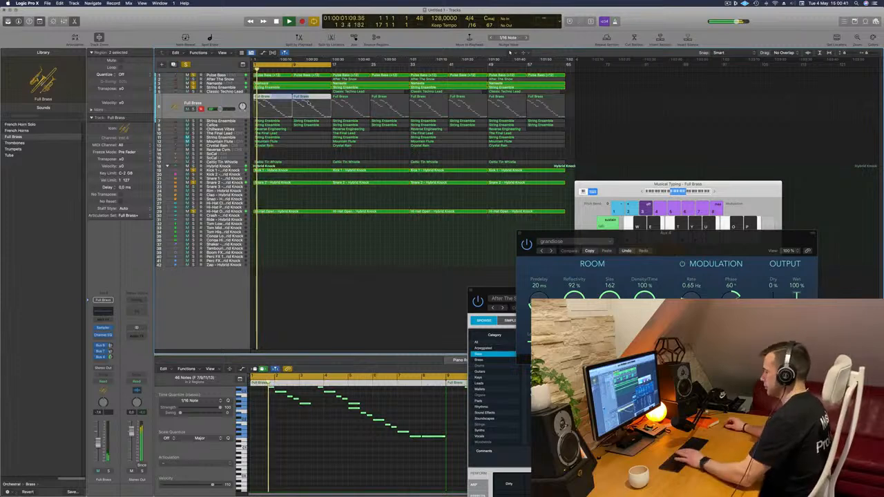
pyautogui.press('Delete')
# - Solo the String Ensemble below Full Brass and the Cellos track, and delete the first region on each
pyautogui.click(234, 121)
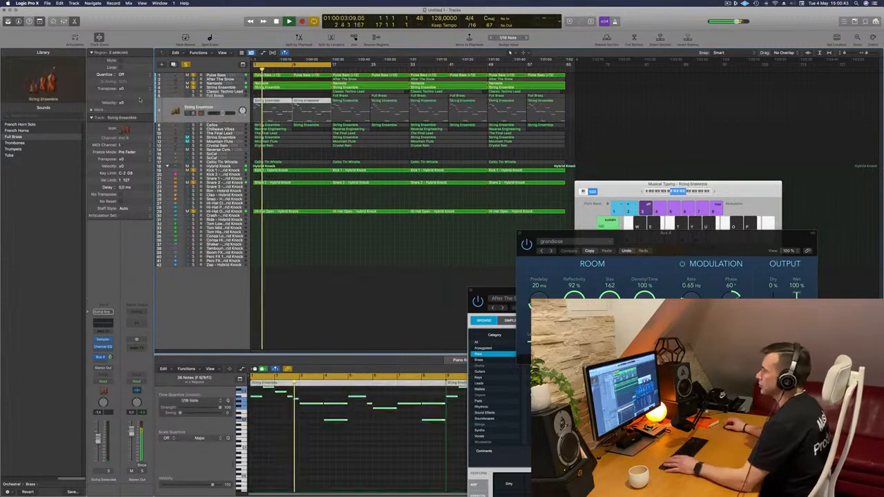
pyautogui.press('Return')
pyautogui.click(195, 113)
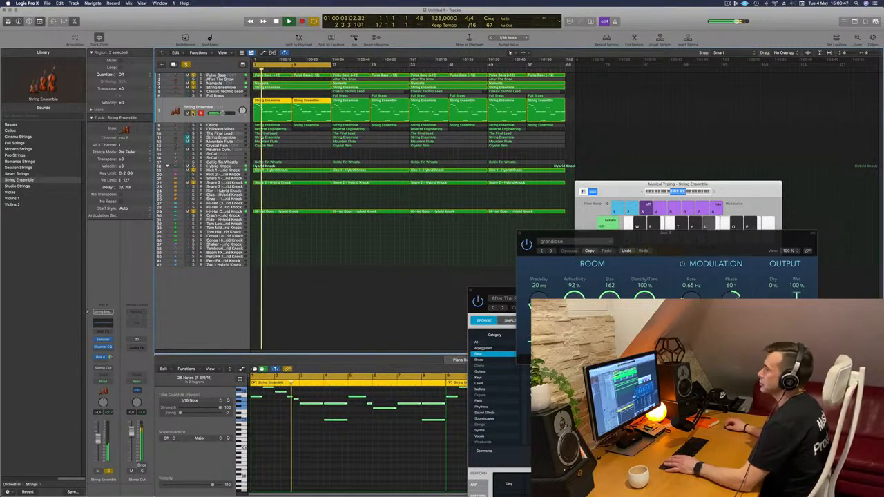
pyautogui.click(283, 101)
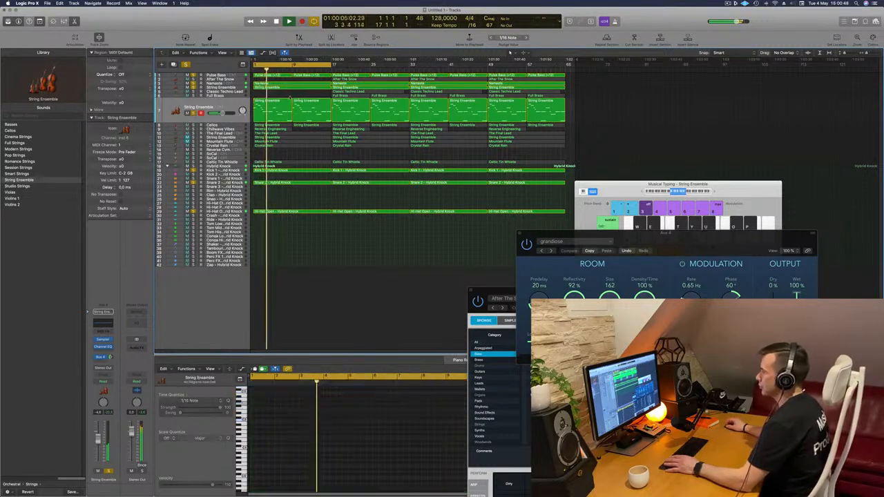
pyautogui.press('Delete')
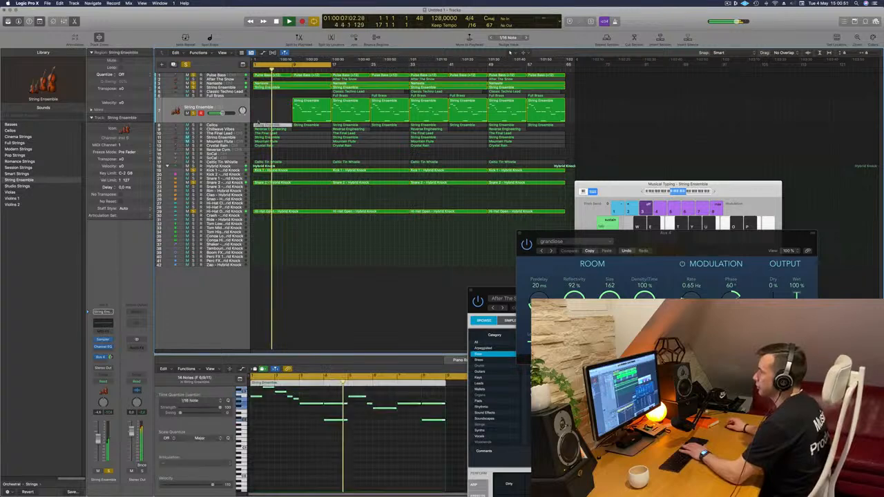
pyautogui.click(188, 125)
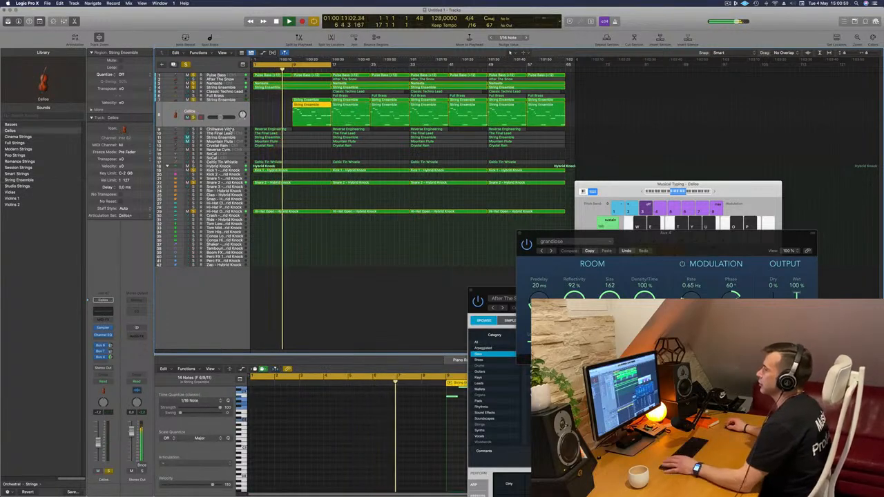
# - Solo the Chillwave Vibes track and rearrange its opening Reverse Engineering regions to cover bars 5 to 17
pyautogui.press('Down')
pyautogui.press('Return')
pyautogui.click(194, 121)
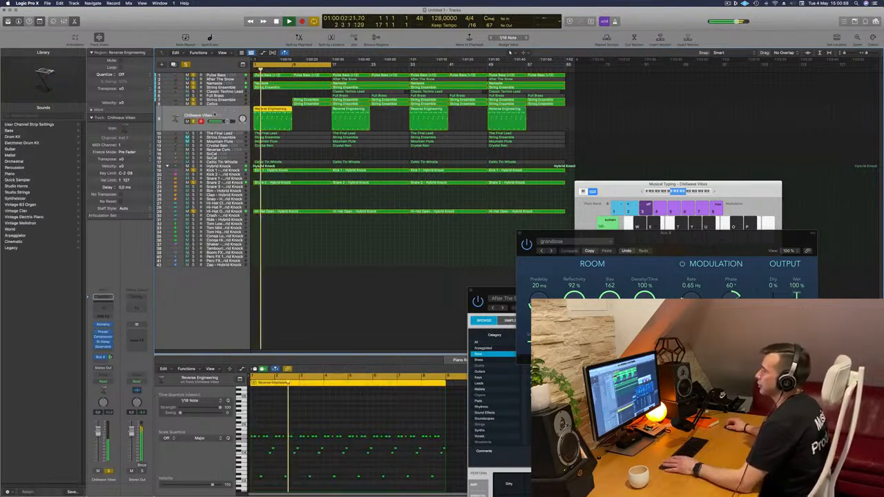
pyautogui.press('space')
pyautogui.moveTo(279, 110); pyautogui.dragTo(382, 114)
pyautogui.press('super+Right')
pyautogui.keyDown('super'); pyautogui.doubleClick(328, 109); pyautogui.keyUp('super')
pyautogui.press('Delete')
pyautogui.click(306, 112)
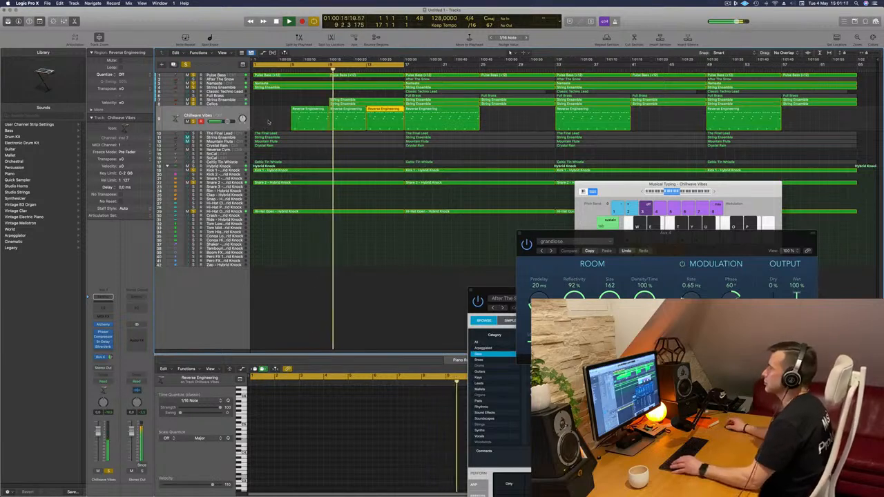
# - Solo The Final Lead track and play it with the other soloed tracks from the start
pyautogui.click(233, 101)
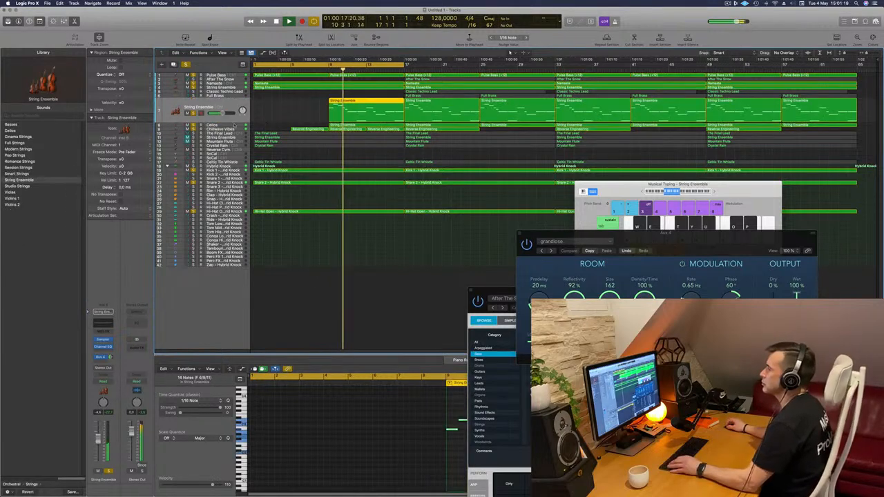
pyautogui.press('Down')
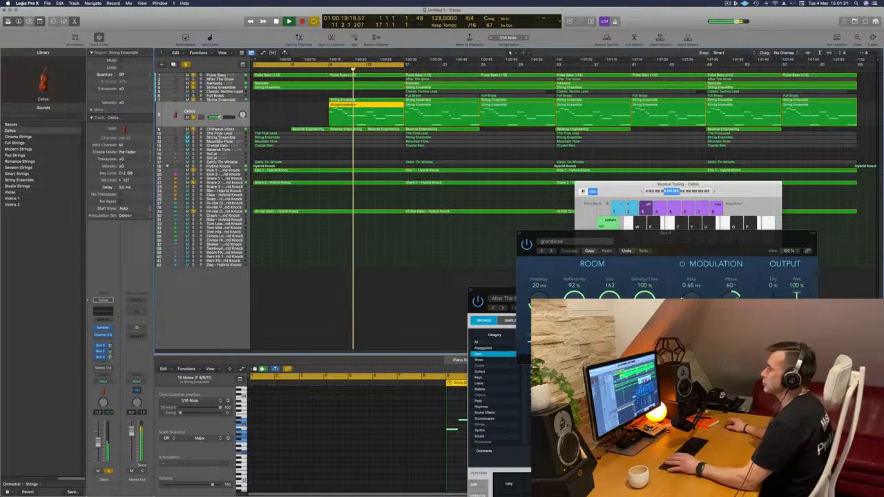
pyautogui.press('Down')
pyautogui.press('Down')
pyautogui.press('Return')
pyautogui.click(194, 125)
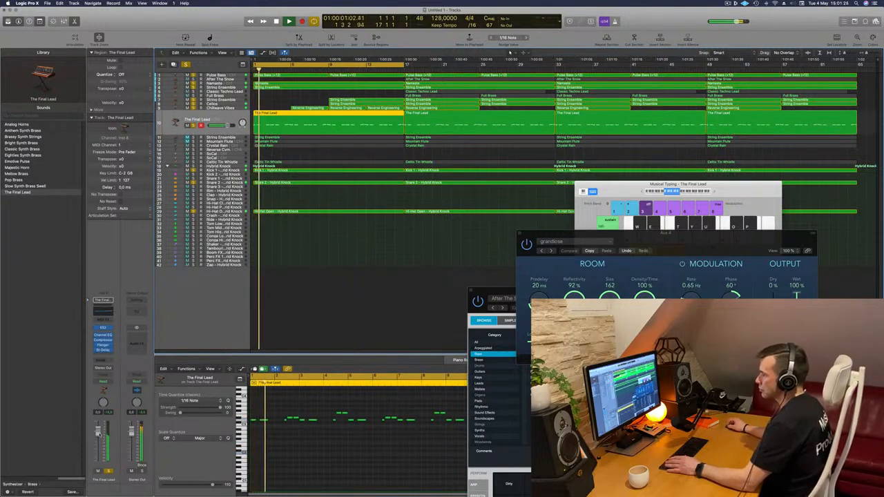
# - Turn The Final Lead's volume fully down and move the track directly above the Hybrid Knock stack
pyautogui.press('Return')
pyautogui.moveTo(220, 125); pyautogui.dragTo(238, 165)
pyautogui.press('space')
pyautogui.press('space')
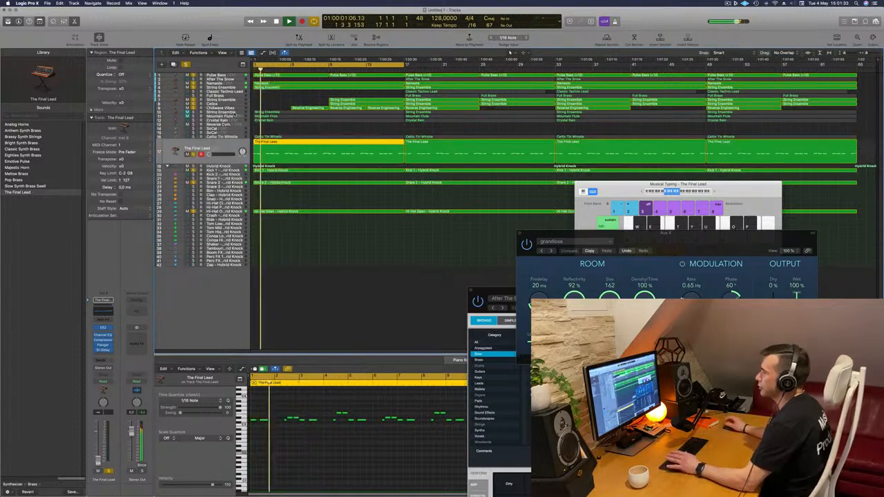
# - Solo the String Ensemble track below Chillwave Vibes and play it with the arrangement
pyautogui.click(222, 112)
pyautogui.press('space')
pyautogui.press('space')
pyautogui.click(194, 126)
pyautogui.press('space')
pyautogui.press('space')
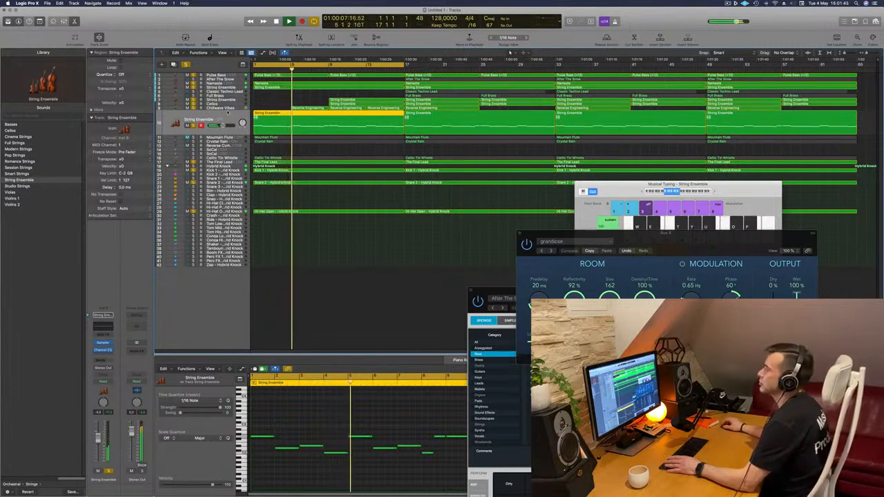
# - Turn this String Ensemble's volume fully down, move the track directly above The Final Lead, and replay from the start
pyautogui.click(275, 109)
pyautogui.click(276, 112)
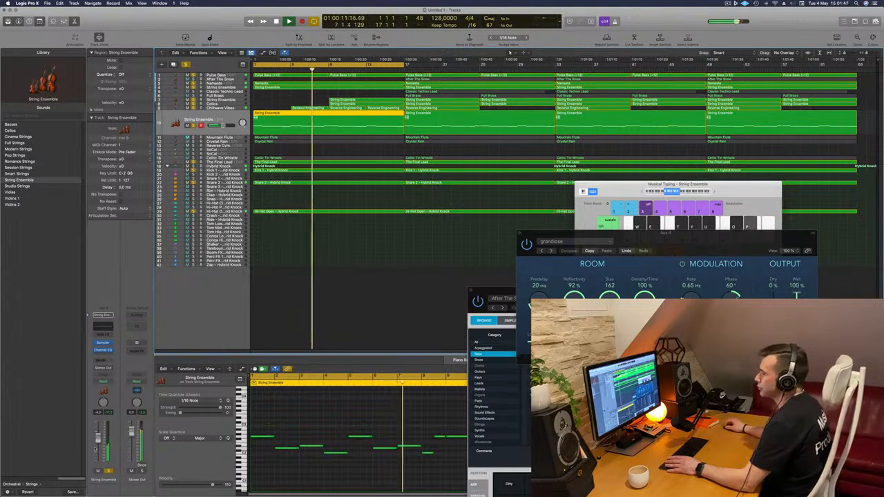
pyautogui.press('space')
pyautogui.press('Return')
pyautogui.press('space')
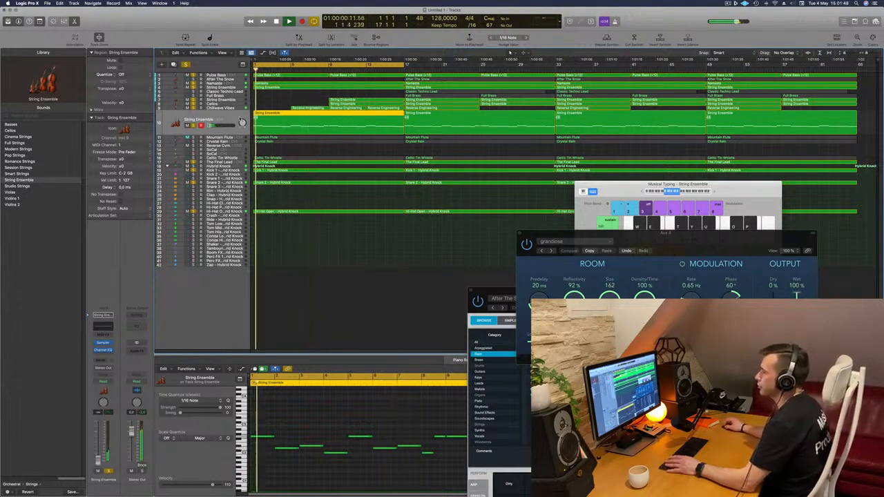
pyautogui.moveTo(235, 161); pyautogui.dragTo(234, 158)
pyautogui.press('Return')
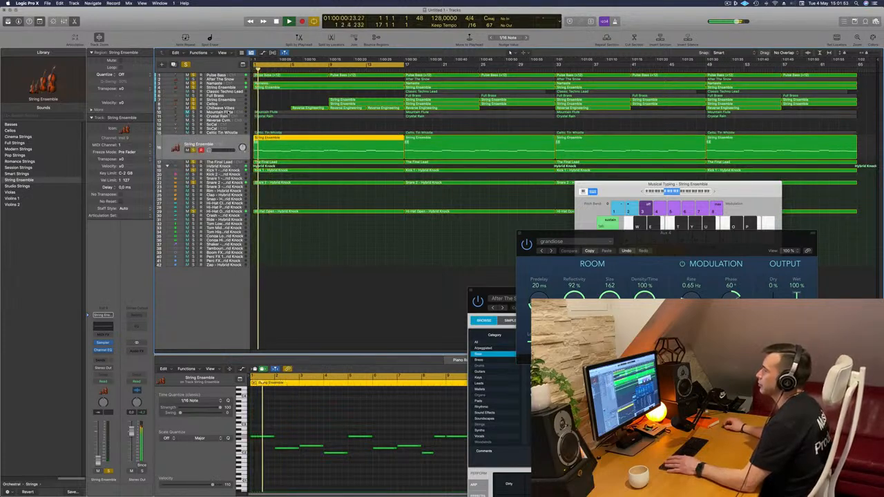
# - Solo the Mountain Flute track, turn its volume fully down, and move it directly above the Hybrid Knock stack
pyautogui.click(230, 112)
pyautogui.press('Return')
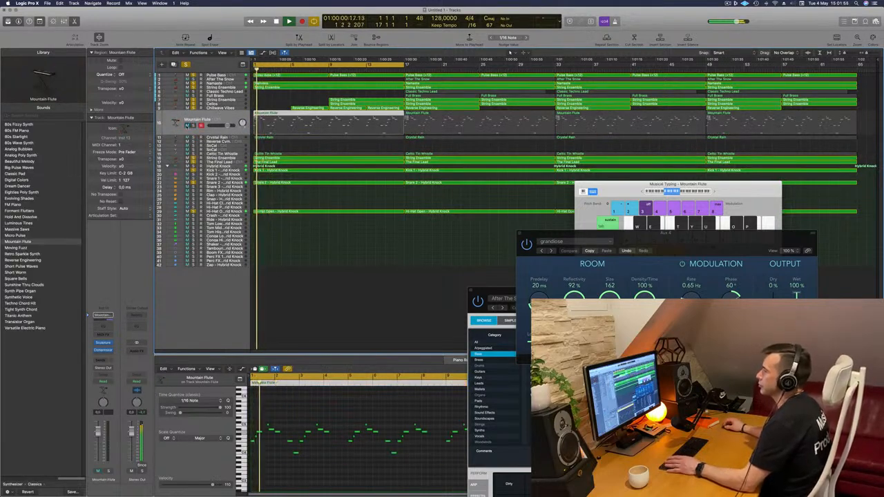
pyautogui.click(193, 125)
pyautogui.moveTo(228, 126); pyautogui.dragTo(225, 165)
pyautogui.press('Return')
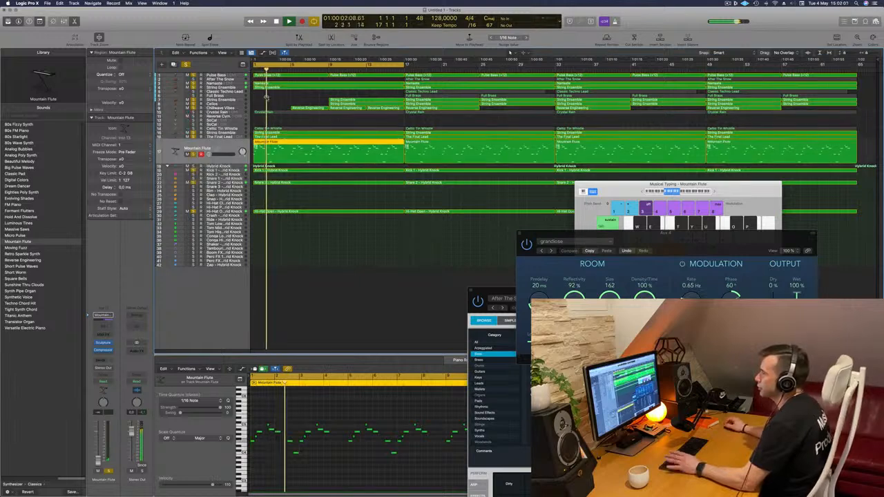
# - Audition the Crystal Rain track from the start and move it between Mountain Flute and the Hybrid Knock stack
pyautogui.click(231, 112)
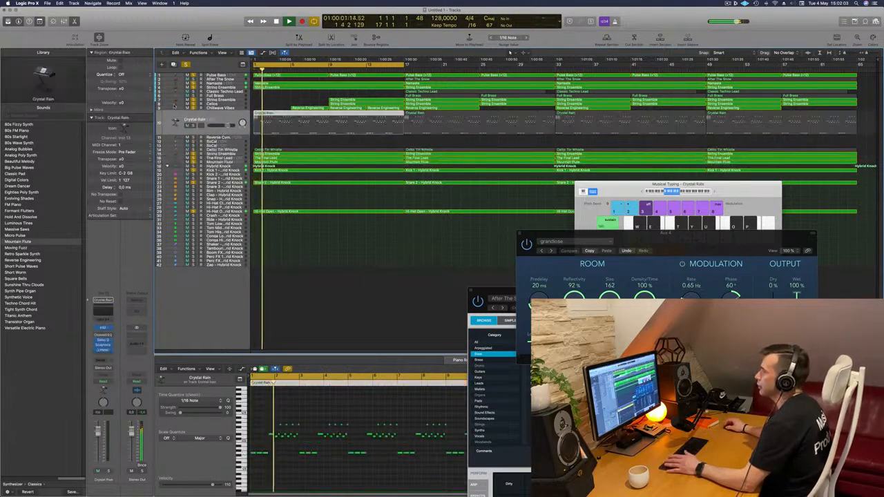
pyautogui.press('Return')
pyautogui.click(195, 125)
pyautogui.moveTo(221, 120); pyautogui.dragTo(223, 168)
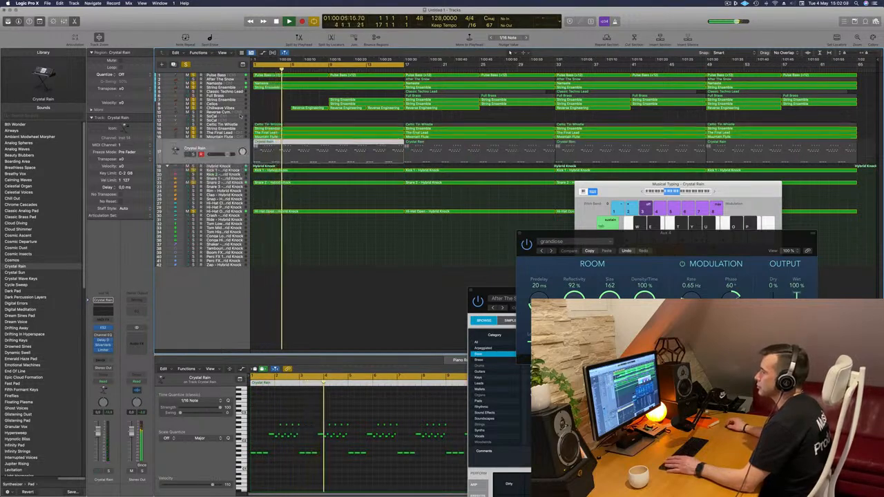
# - Audition the Celtic Tin Whistle track and move it between Mountain Flute and Crystal Rain
pyautogui.click(235, 125)
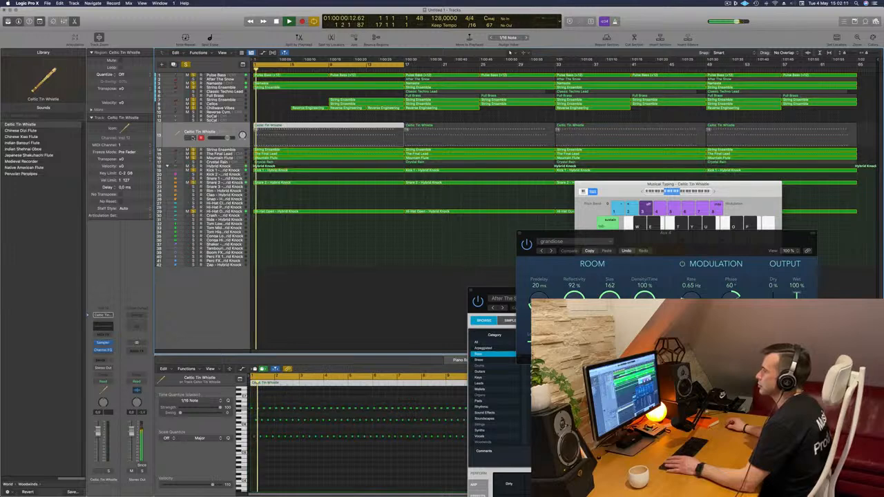
pyautogui.moveTo(235, 127)
pyautogui.mouseDown()
pyautogui.moveTo(234, 165)
pyautogui.moveTo(235, 142)
pyautogui.mouseUp()
pyautogui.click(271, 112)
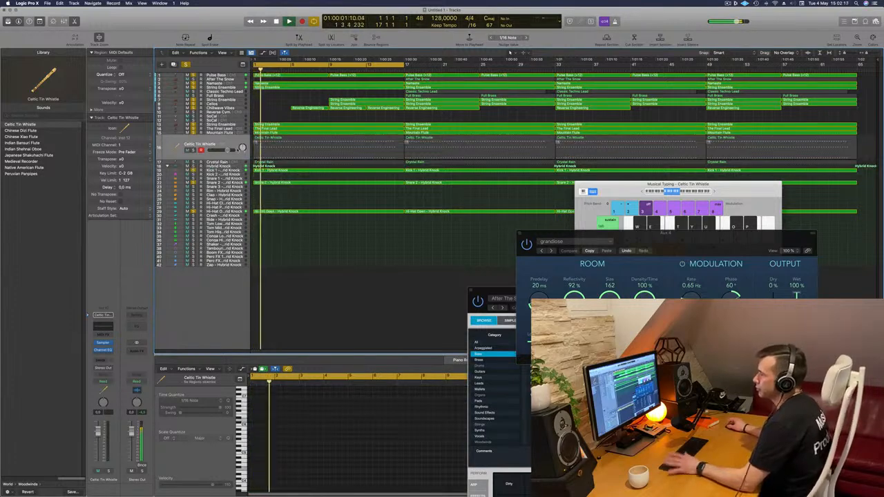
# - Clear all solos and turn the volumes of the Celtic Tin Whistle and Crystal Rain tracks fully down
pyautogui.click(188, 65)
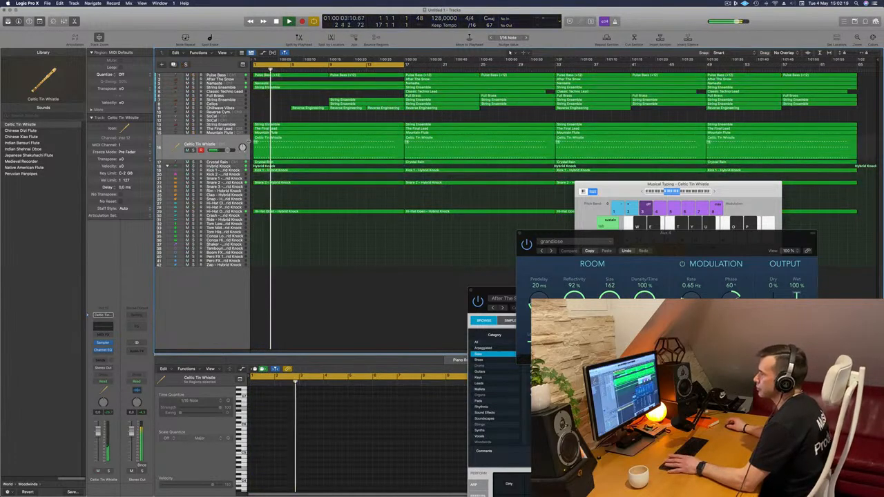
pyautogui.click(223, 144)
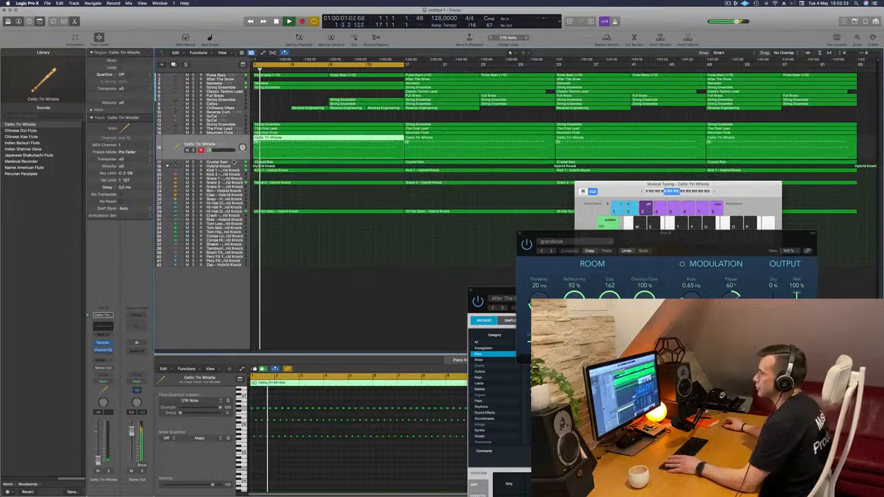
pyautogui.click(234, 162)
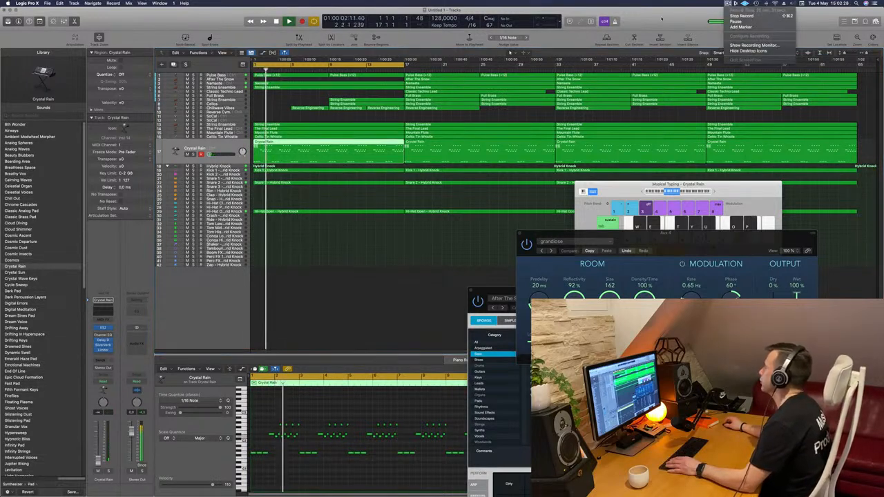
pyautogui.click(368, 259)
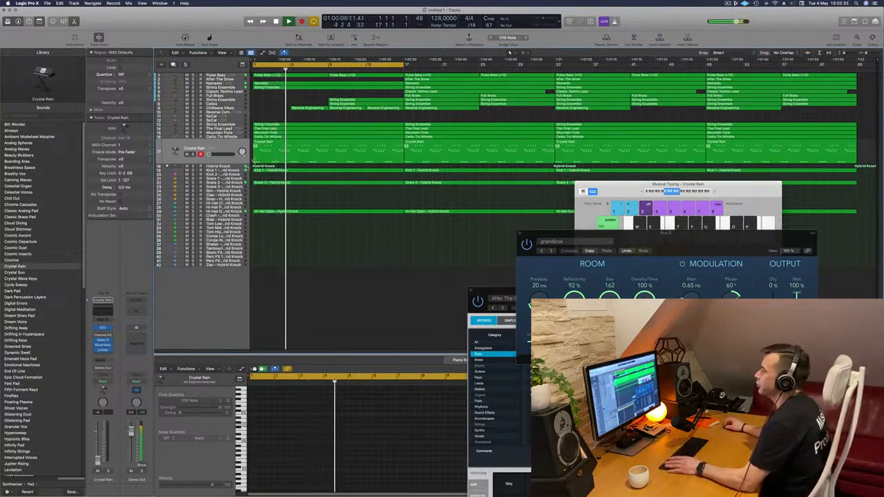
# - Close the reverb plug-in window and shift the Musical Typing keyboard away from the upper regions
pyautogui.moveTo(620, 241); pyautogui.dragTo(460, 252)
pyautogui.click(359, 245)
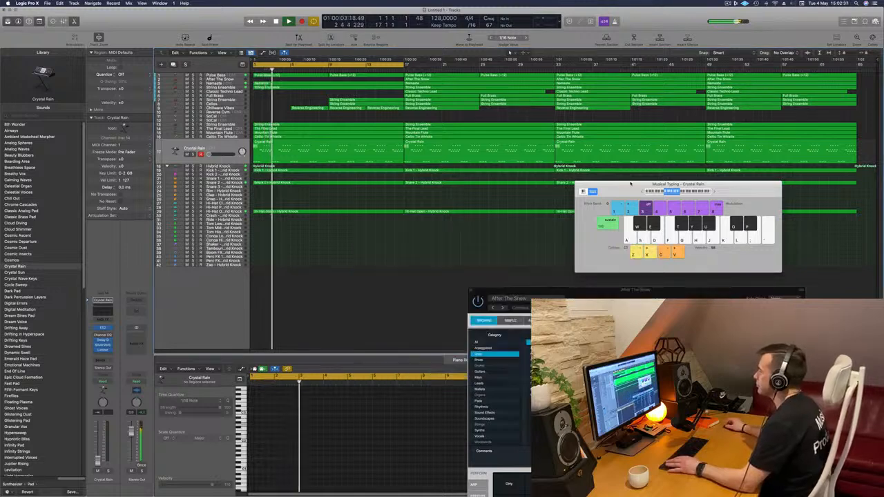
pyautogui.moveTo(633, 184); pyautogui.dragTo(697, 200)
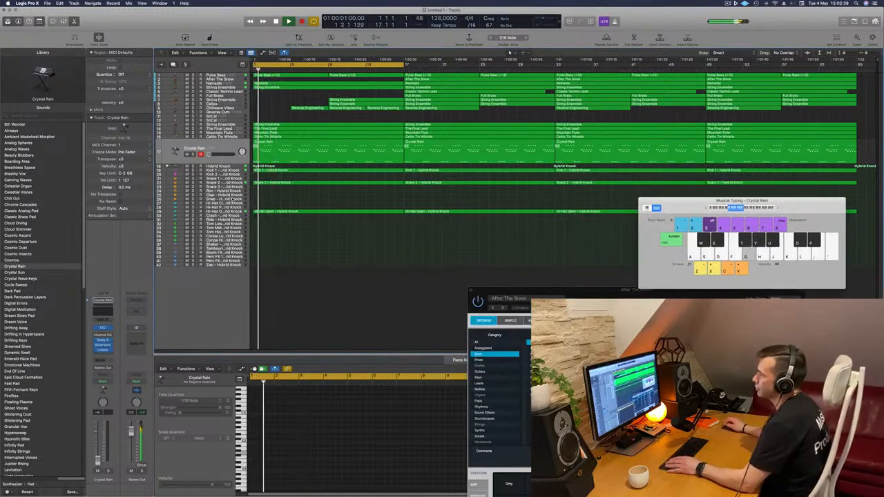
# - Copy the first Hi-Hat Open region onto the Crash track and reduce the copy to two short notes at its start
pyautogui.click(265, 211)
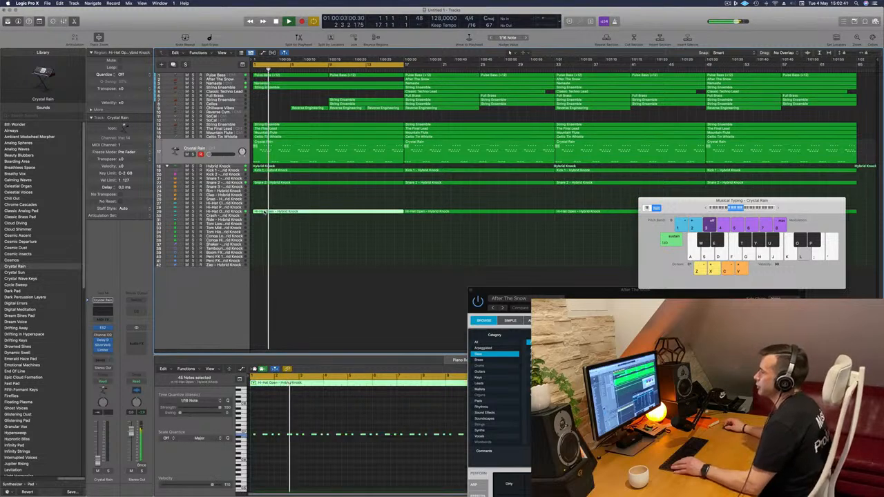
pyautogui.moveTo(265, 212); pyautogui.dragTo(267, 215)
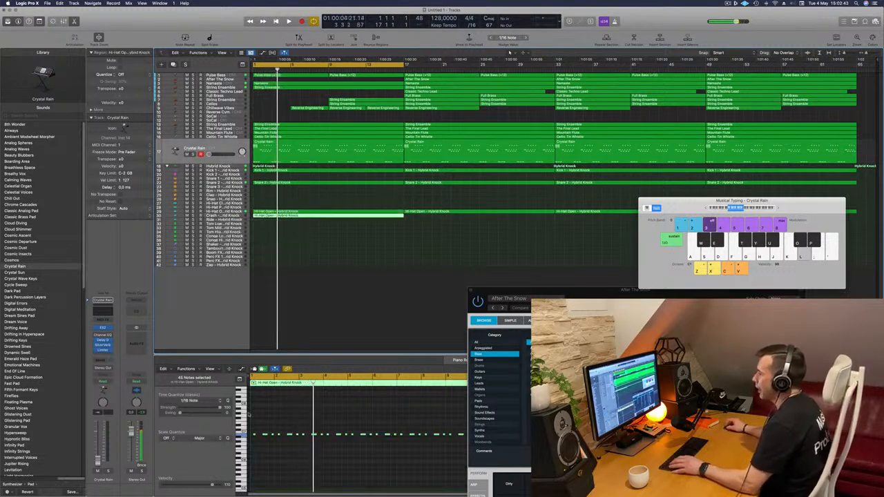
pyautogui.scroll(-5, 264, 430)
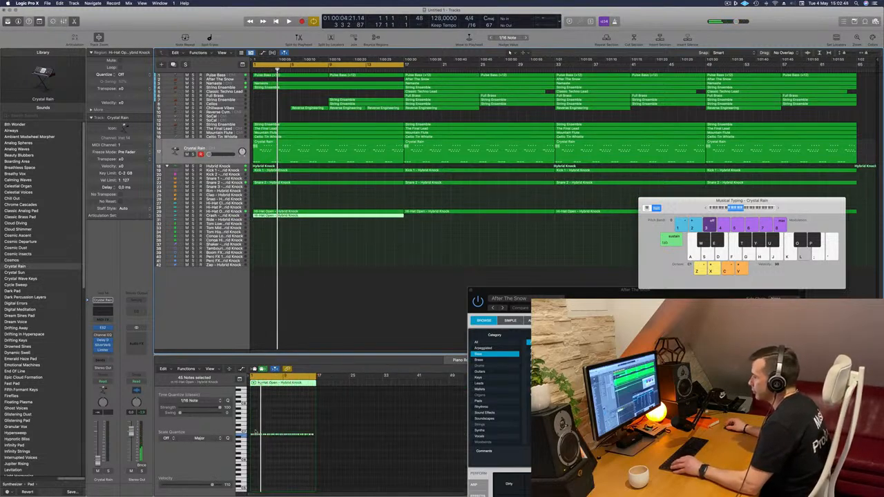
pyautogui.click(323, 440)
pyautogui.scroll(5, 291, 436)
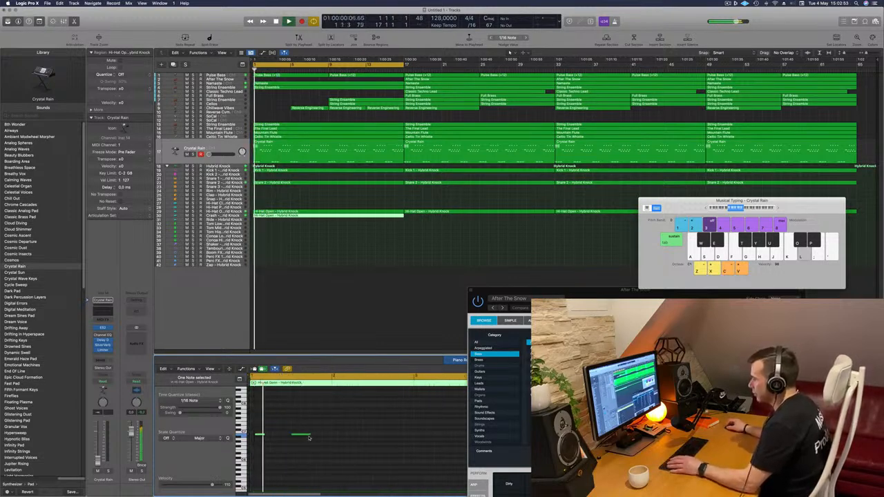
pyautogui.moveTo(298, 436)
pyautogui.mouseDown()
pyautogui.moveTo(284, 437)
pyautogui.moveTo(306, 446)
pyautogui.mouseUp()
pyautogui.click(263, 427)
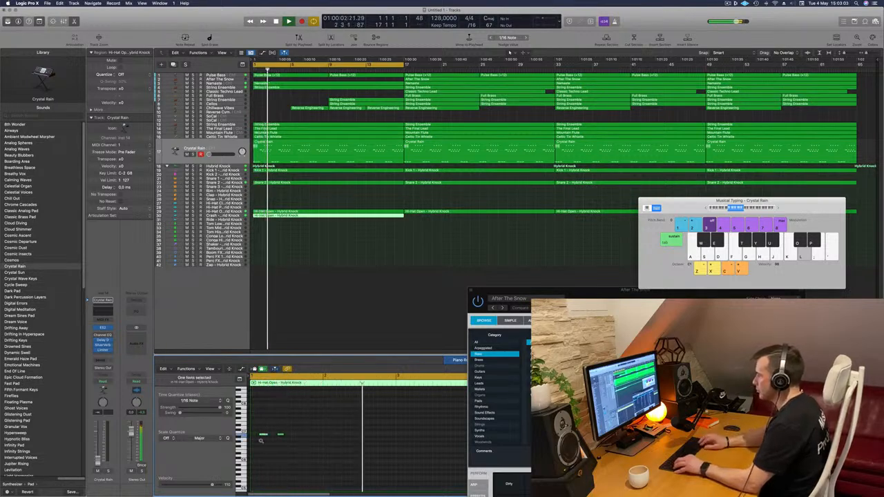
pyautogui.moveTo(254, 420); pyautogui.dragTo(300, 437)
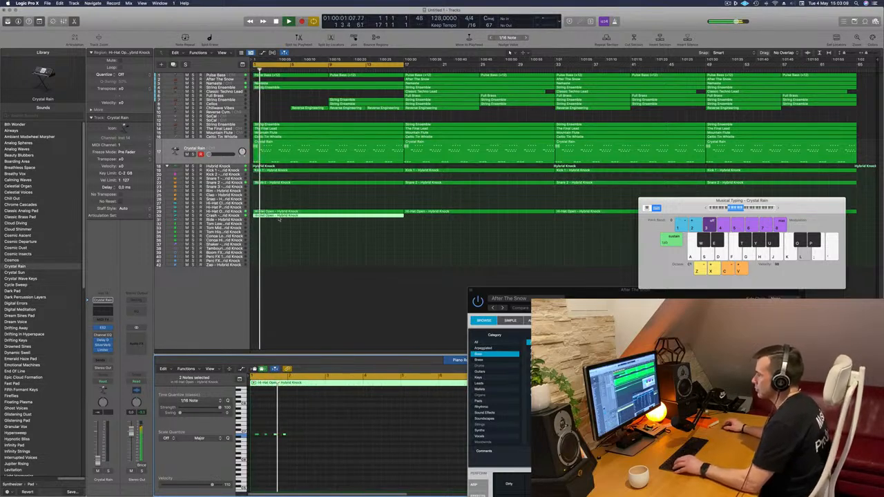
pyautogui.scroll(2, 276, 214)
pyautogui.press('x')
pyautogui.press('super+z')
pyautogui.press('space')
pyautogui.press('space')
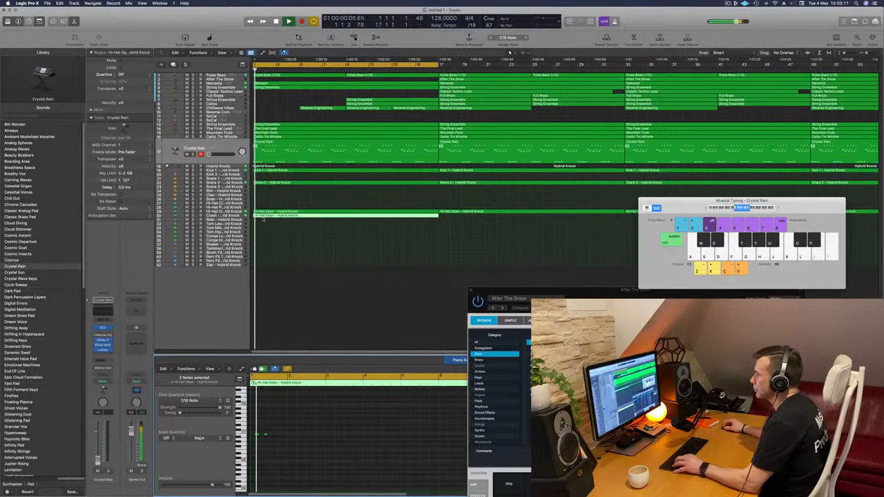
# - Shorten the copied region on the Crash track to one bar and duplicate its two notes into the bar's second half
pyautogui.keyDown('super'); pyautogui.doubleClick(266, 215); pyautogui.keyUp('super')
pyautogui.press('Delete')
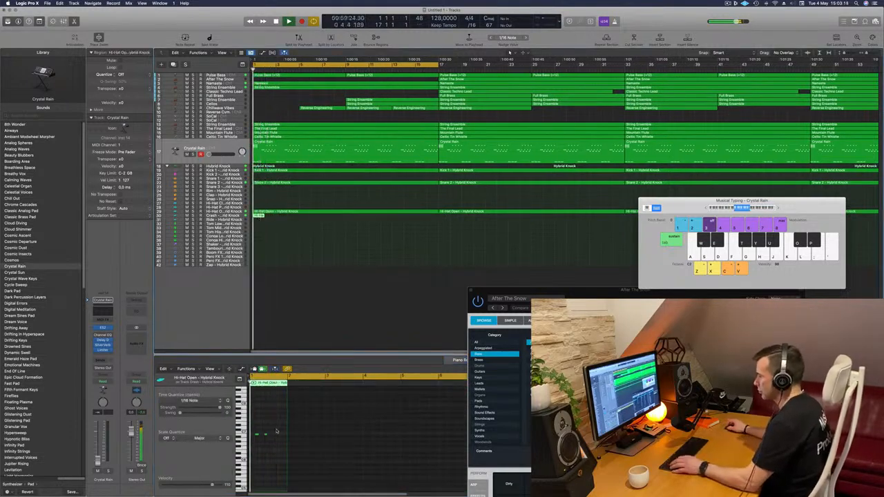
pyautogui.press('space')
pyautogui.scroll(2, 277, 430)
pyautogui.moveTo(301, 424)
pyautogui.mouseDown()
pyautogui.moveTo(266, 438)
pyautogui.moveTo(303, 439)
pyautogui.mouseUp()
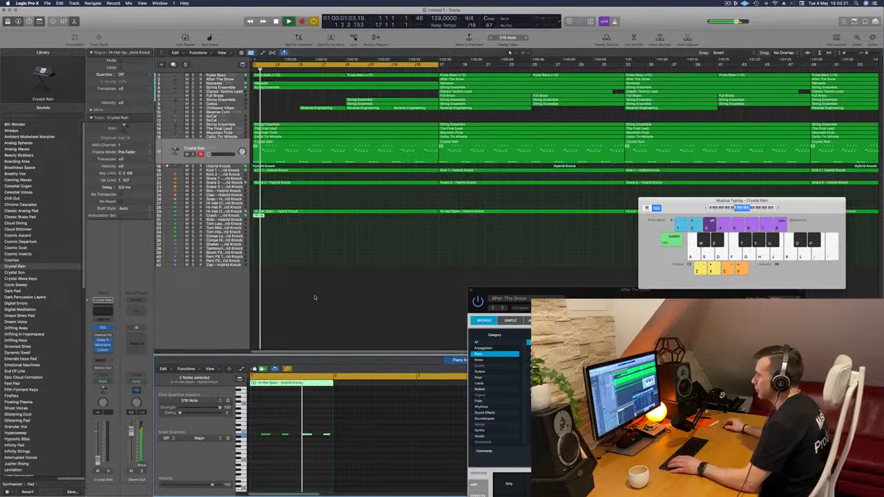
# - Repeat the four-note Crash pattern so that it forms a single two-bar region
pyautogui.press('super+r')
pyautogui.press('super+r')
pyautogui.press('super+r')
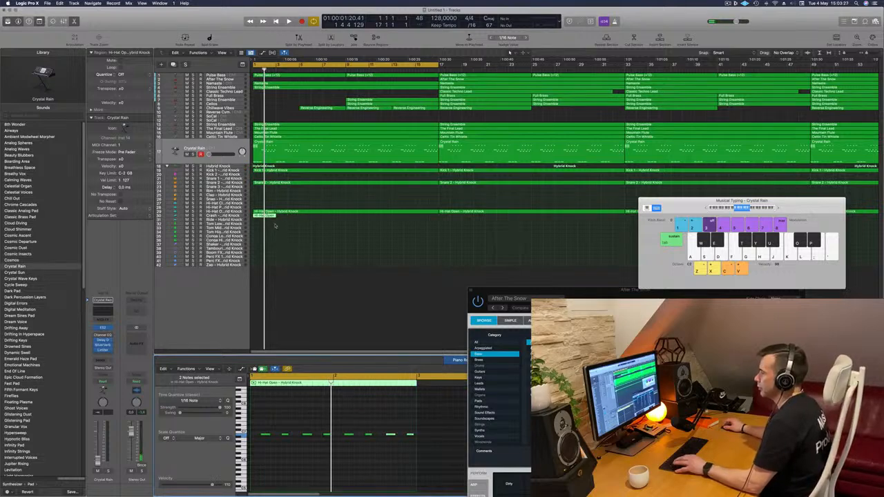
# - Repeat the two-bar Crash region along its track to bar 65, moving the Musical Typing keyboard out of the way
pyautogui.click(272, 226)
pyautogui.click(269, 216)
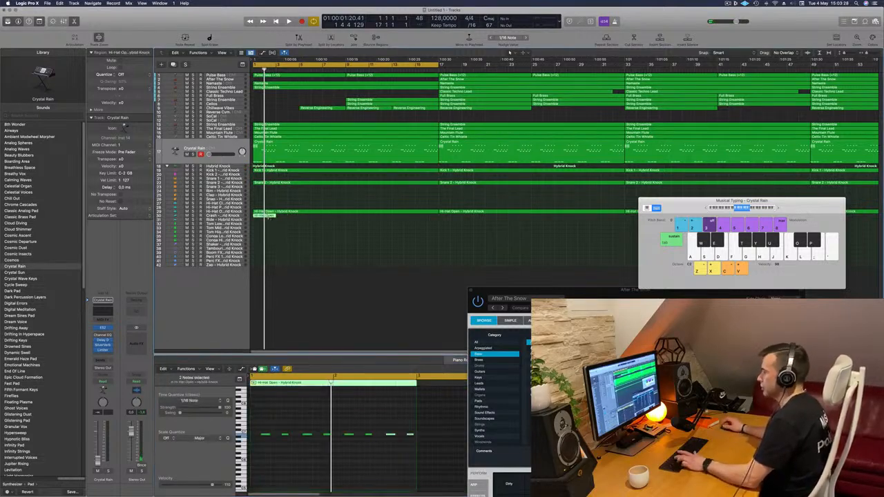
pyautogui.press('super+r')
pyautogui.press('super+r')
pyautogui.press('super+r')
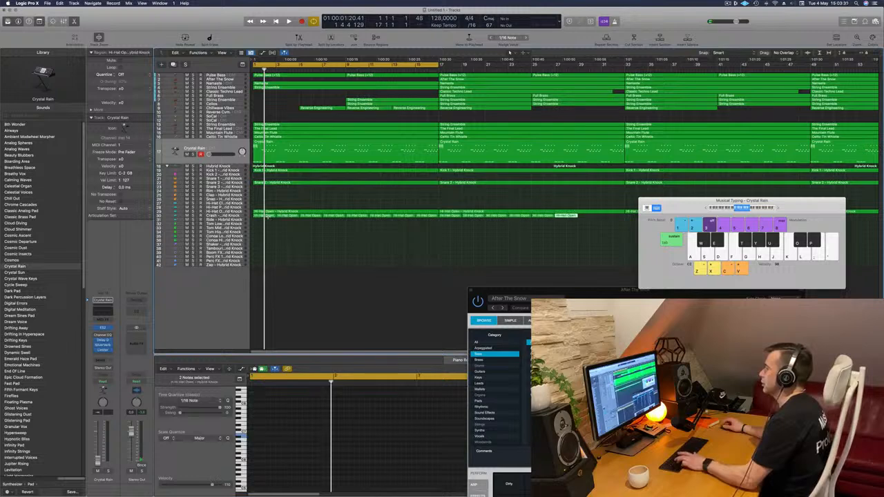
pyautogui.press('space')
pyautogui.press('super+Left')
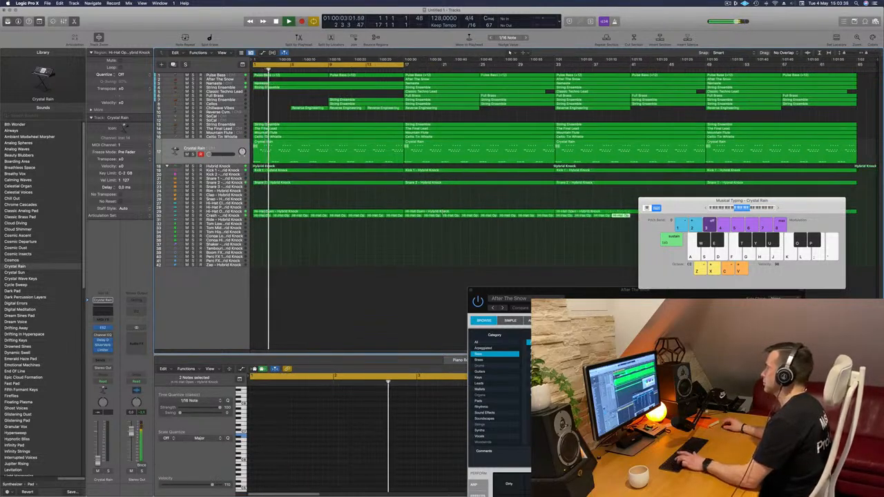
pyautogui.moveTo(819, 210); pyautogui.dragTo(610, 342)
pyautogui.press('super+r')
pyautogui.press('super+r')
pyautogui.press('super+r')
pyautogui.press('super+r')
pyautogui.press('super+r')
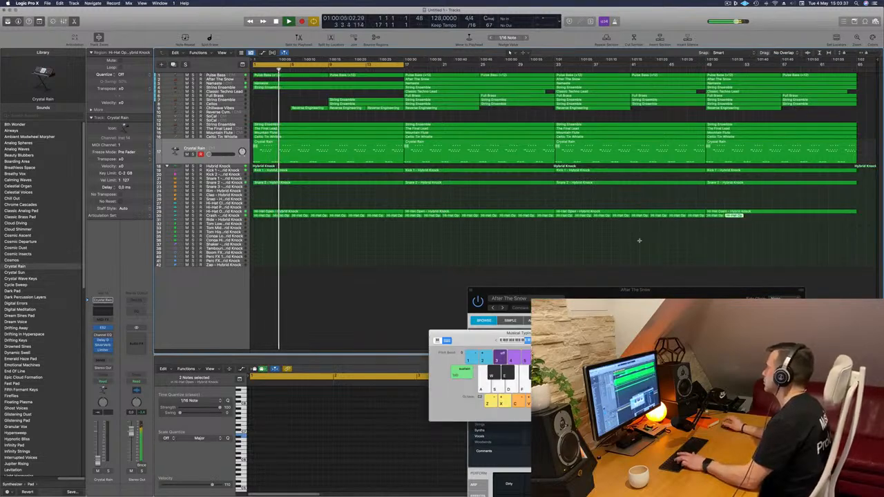
# - Copy the first two-bar Crash region onto the Conga Low track
pyautogui.click(262, 224)
pyautogui.press('Return')
pyautogui.moveTo(265, 216); pyautogui.dragTo(265, 236)
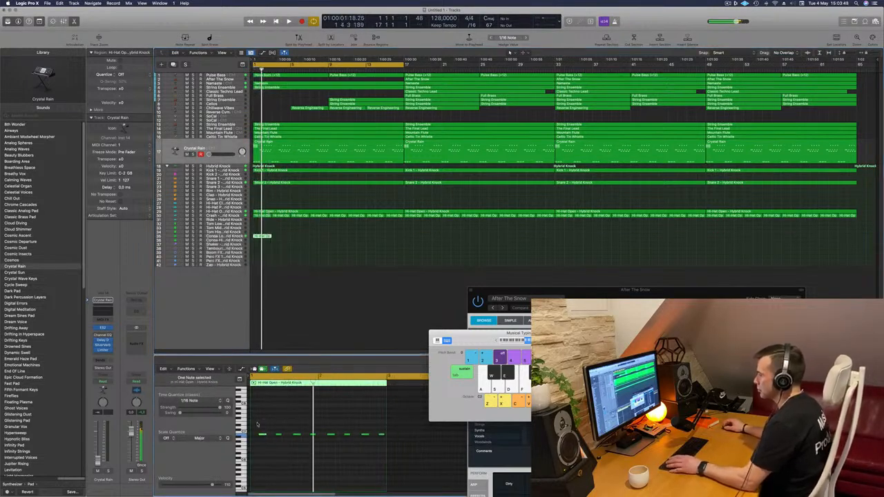
# - Transpose all eight notes of the Conga Low region and thin its first bar to two notes
pyautogui.moveTo(259, 428); pyautogui.dragTo(396, 466)
pyautogui.scroll(3, 396, 467)
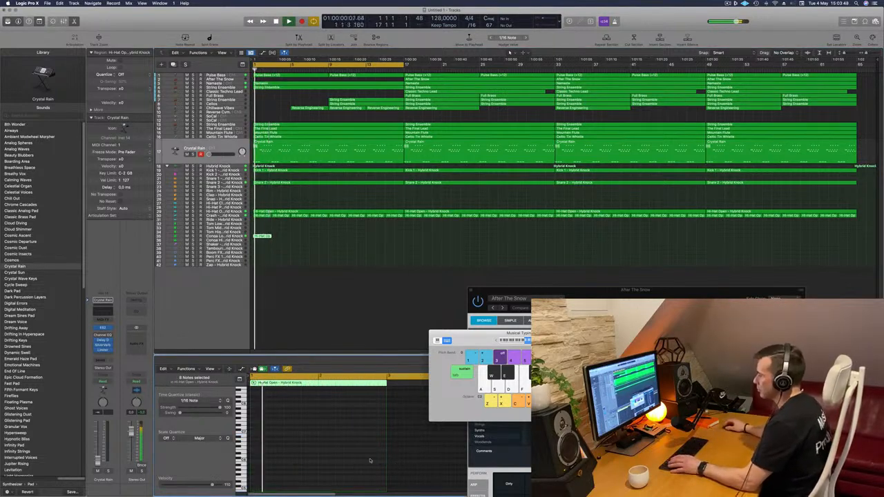
pyautogui.scroll(-5, 366, 461)
pyautogui.scroll(2, 350, 460)
pyautogui.click(277, 463)
pyautogui.scroll(-1, 275, 461)
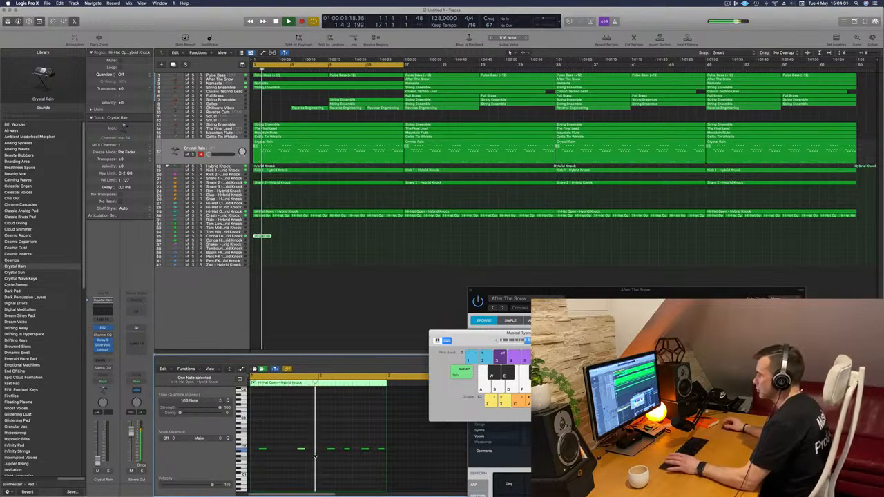
# - Delete the second-bar notes from the Conga Low region and select the two notes left in the first bar
pyautogui.moveTo(331, 438); pyautogui.dragTo(386, 468)
pyautogui.press('Delete')
pyautogui.press('space')
pyautogui.moveTo(340, 433); pyautogui.dragTo(249, 468)
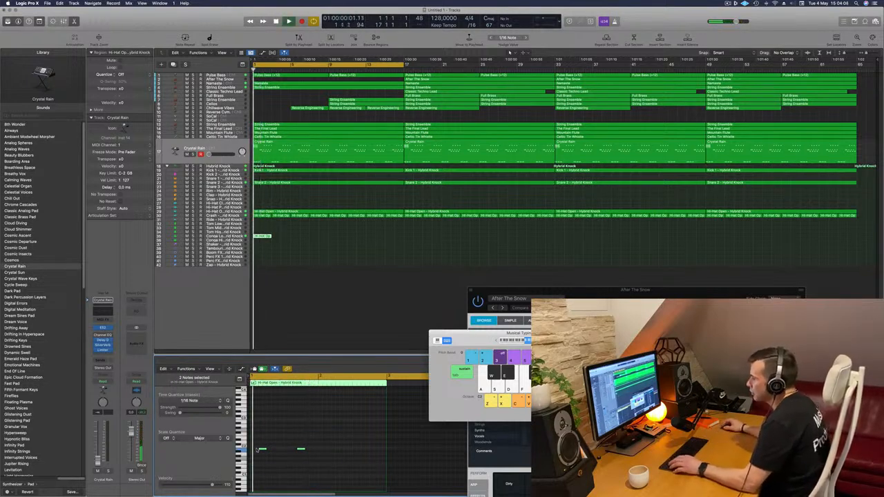
pyautogui.moveTo(262, 450); pyautogui.dragTo(323, 450)
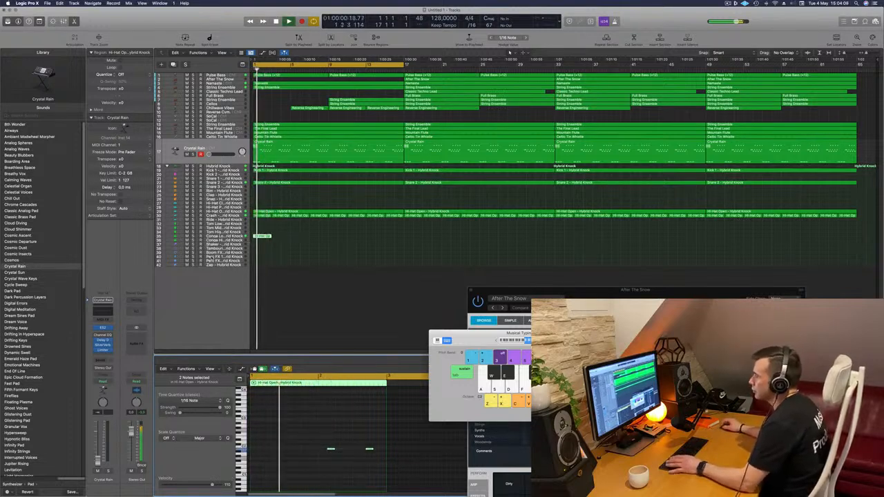
pyautogui.click(234, 237)
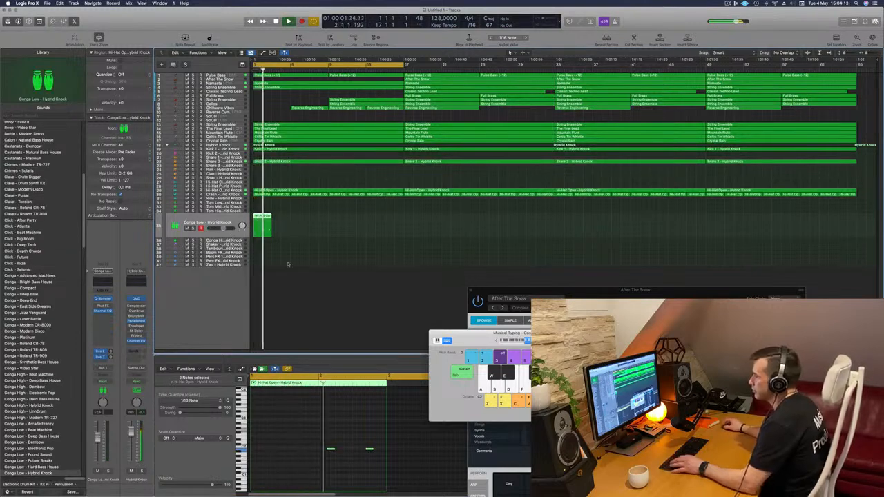
pyautogui.press('super+z')
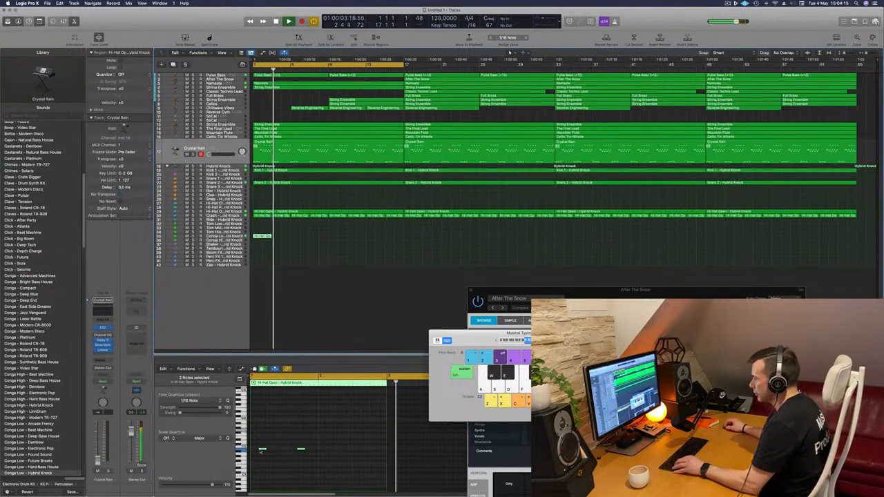
# - Copy the two first-bar notes into the second bar and move the region from Conga Low to the Tom Low track
pyautogui.moveTo(263, 450); pyautogui.dragTo(331, 450)
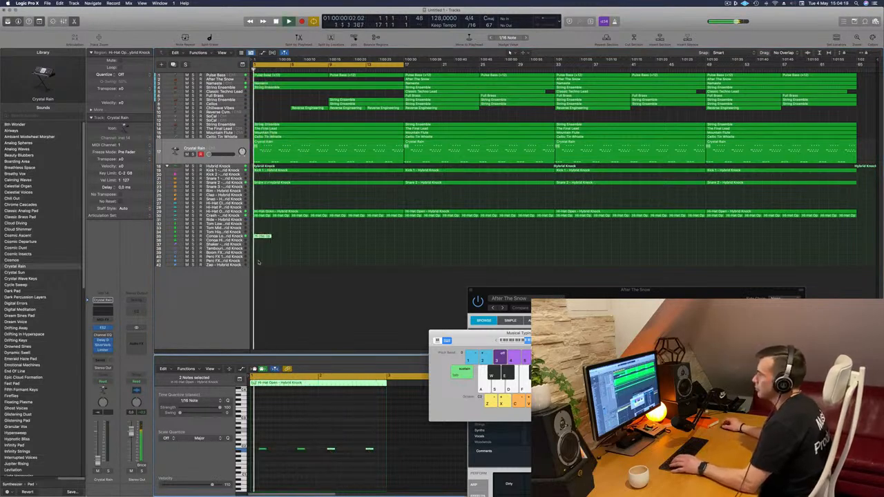
pyautogui.click(200, 237)
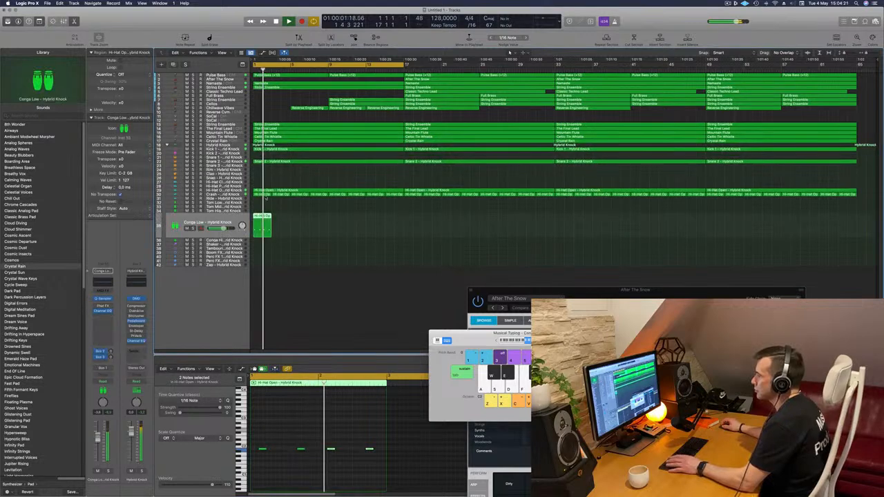
pyautogui.moveTo(263, 205); pyautogui.dragTo(263, 206)
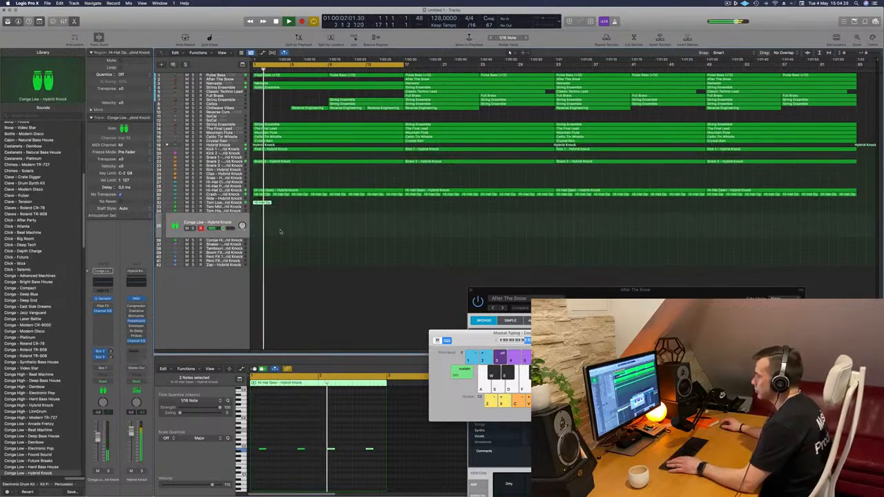
pyautogui.click(237, 203)
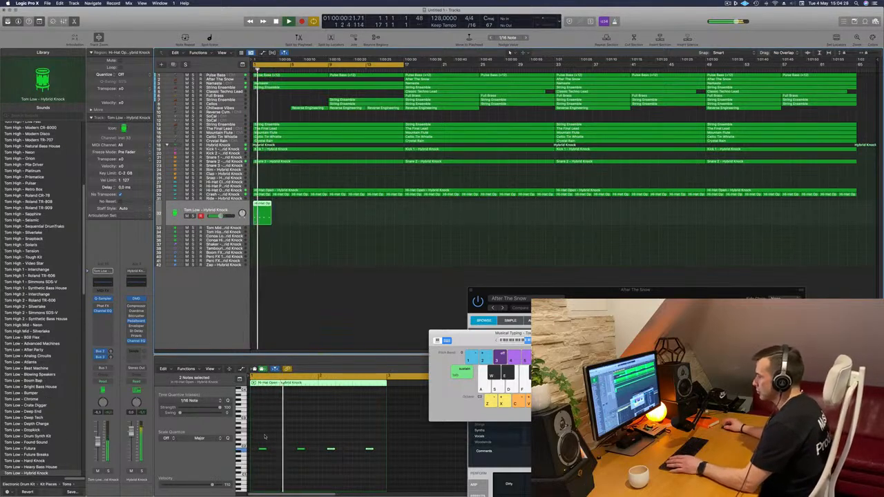
# - Lower the Tom Low region's four notes by one octave and repeat the two-bar pattern to bar 11
pyautogui.moveTo(258, 436); pyautogui.dragTo(382, 477)
pyautogui.hotkey('alt', 'shift', 'Down')
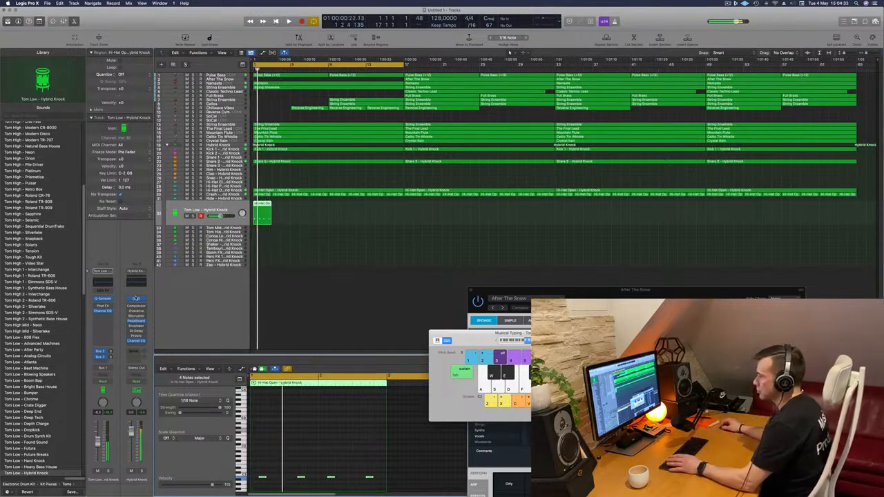
pyautogui.press('space')
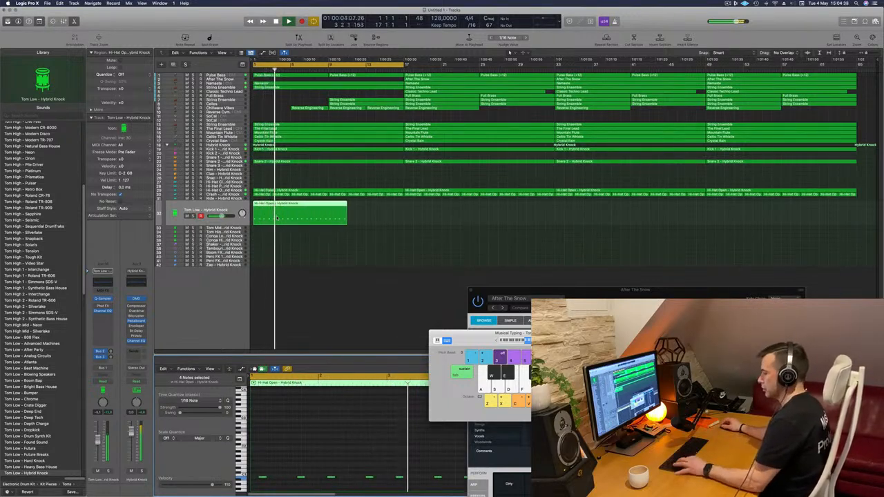
# - Repeat the two-bar Tom Low region until the pattern fills the track up to bar 65, and play it from the start
pyautogui.press('space')
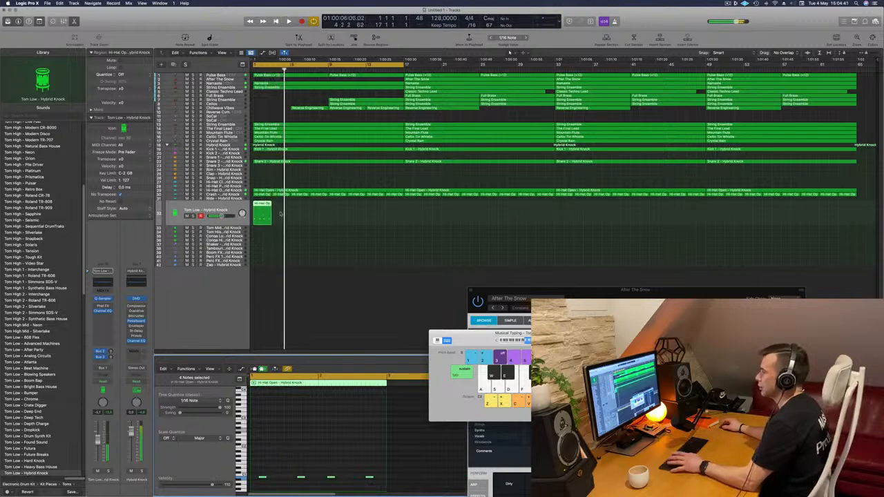
pyautogui.press('super+r')
pyautogui.press('super+r')
pyautogui.press('super+r')
pyautogui.press('super+r')
pyautogui.press('super+r')
pyautogui.press('super+r')
pyautogui.press('super+r')
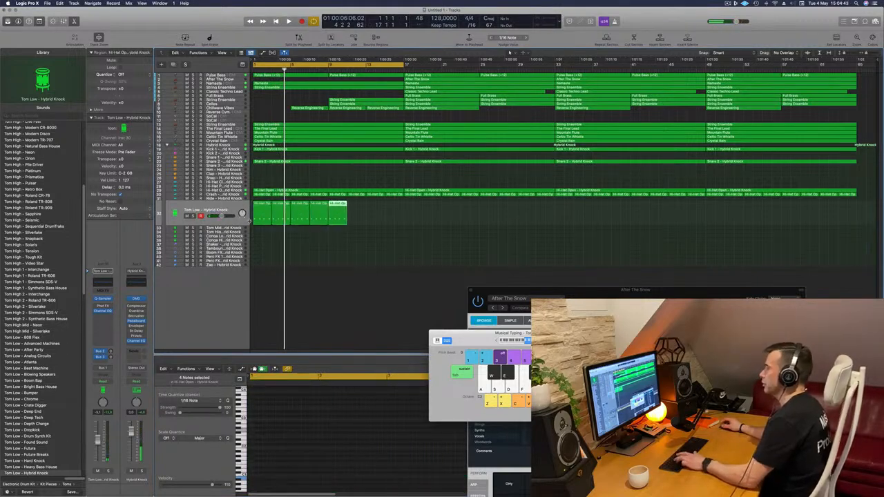
pyautogui.click(193, 220)
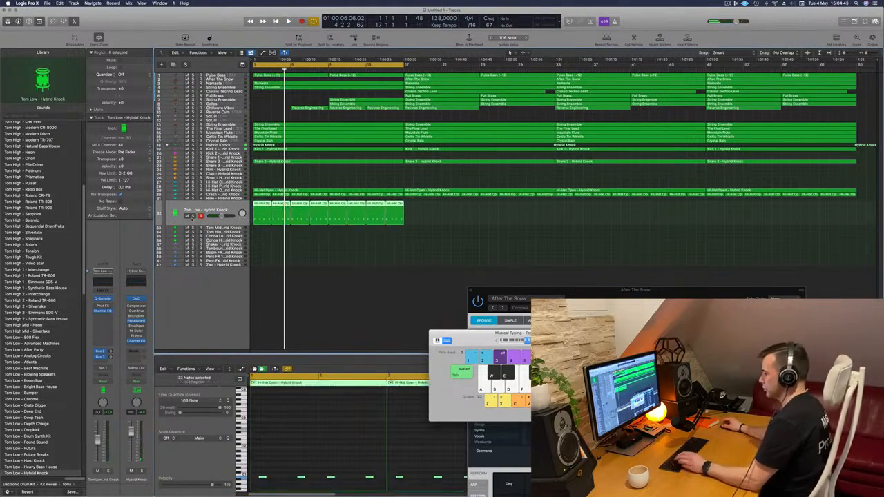
pyautogui.press('super+r')
pyautogui.press('super+r')
pyautogui.press('super+r')
pyautogui.press('Return')
pyautogui.press('space')
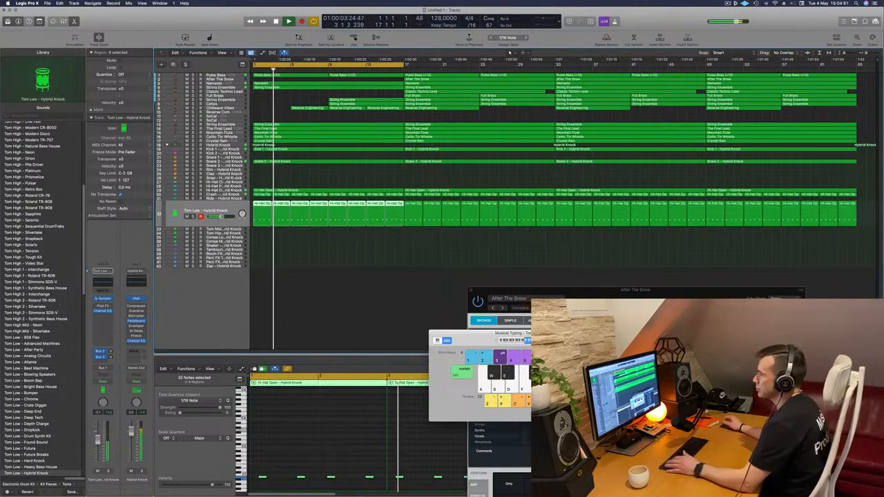
# - Copy the first two-bar crash region onto the Hi-Hat Closed track and select its notes while playing from the start
pyautogui.moveTo(259, 191); pyautogui.dragTo(261, 185)
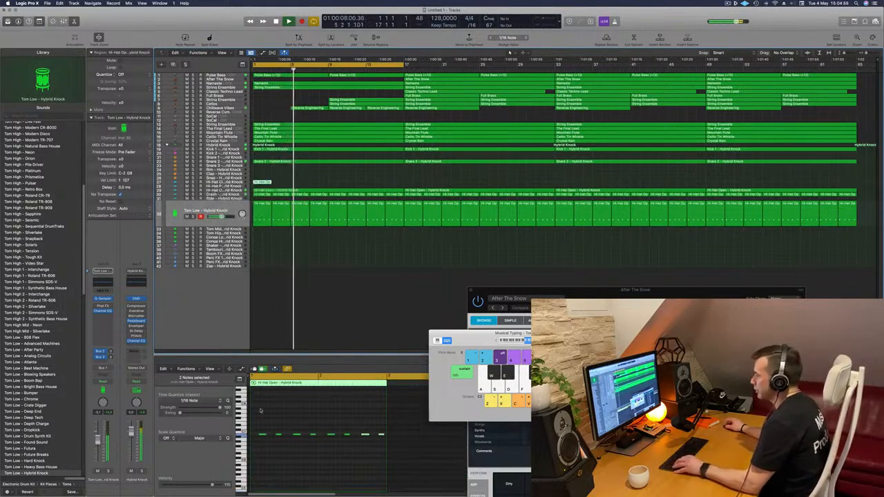
pyautogui.moveTo(441, 471); pyautogui.dragTo(257, 435)
pyautogui.press('Return')
pyautogui.press('super+Right')
pyautogui.press('super+Right')
pyautogui.press('space')
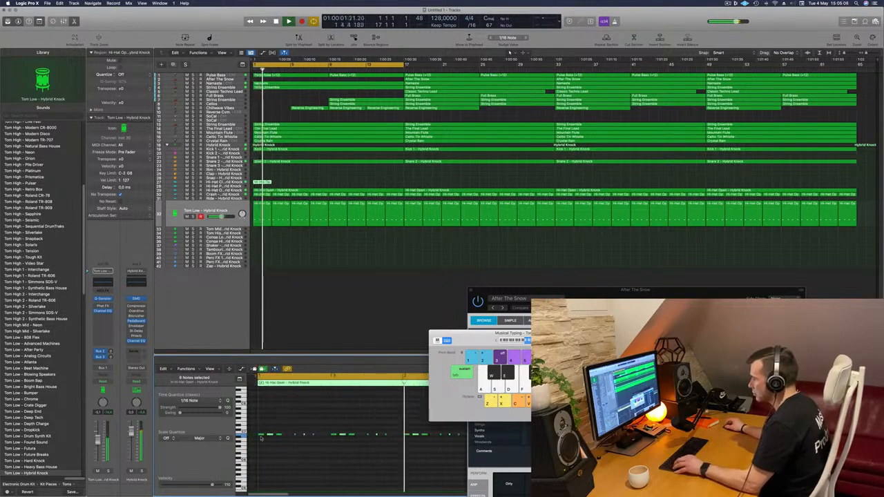
pyautogui.moveTo(263, 436); pyautogui.dragTo(283, 448)
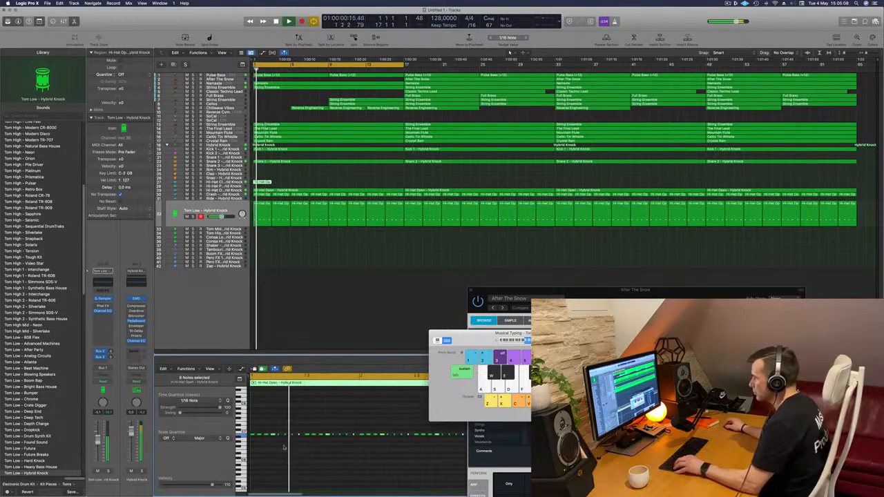
pyautogui.hscroll(-5, 284, 446)
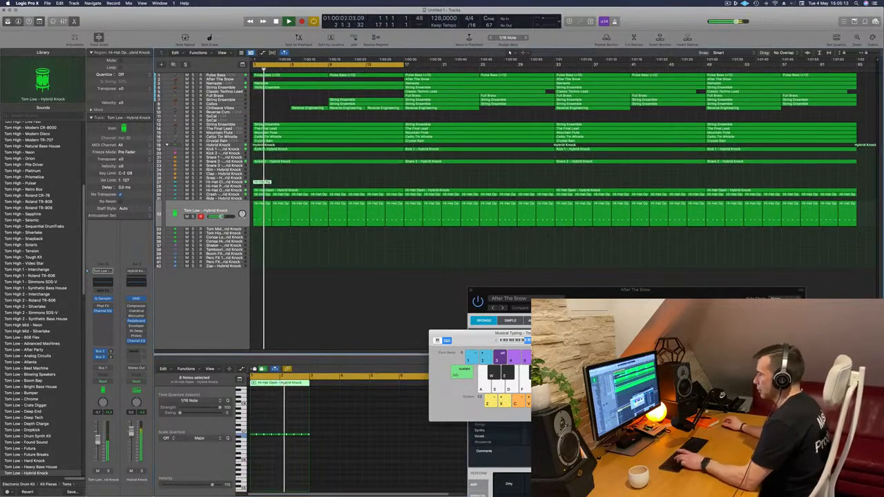
# - Repeat the two-bar Hi-Hat Closed region until the pattern fills the track up to bar 65
pyautogui.press('super+r')
pyautogui.press('super+r')
pyautogui.press('super+r')
pyautogui.press('super+r')
pyautogui.press('super+r')
pyautogui.press('super+r')
pyautogui.press('super+r')
pyautogui.moveTo(422, 174); pyautogui.dragTo(255, 188)
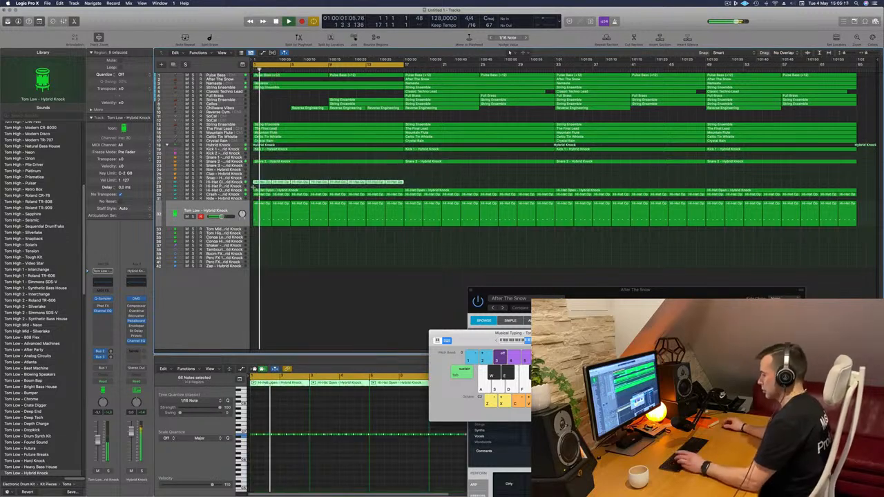
pyautogui.press('super+r')
pyautogui.press('super+r')
pyautogui.press('super+r')
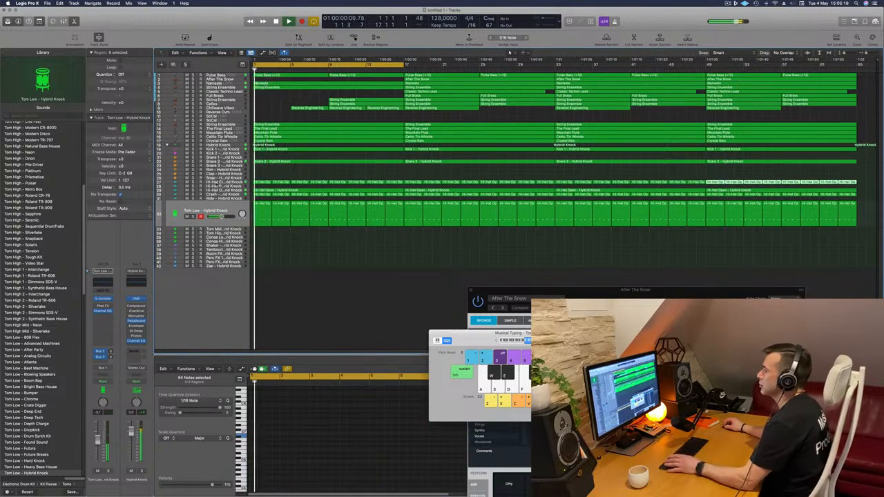
# - Audition replacement sounds for the Hi-Hat Closed track, view the sample in Quick Sampler, and load Hi-Hat - Vintage Cinema
pyautogui.click(233, 183)
pyautogui.scroll(15, 25, 201)
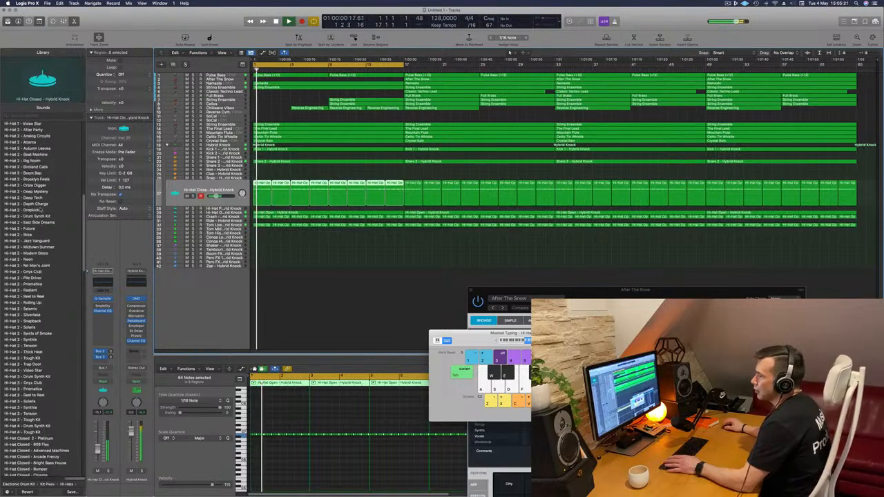
pyautogui.click(29, 124)
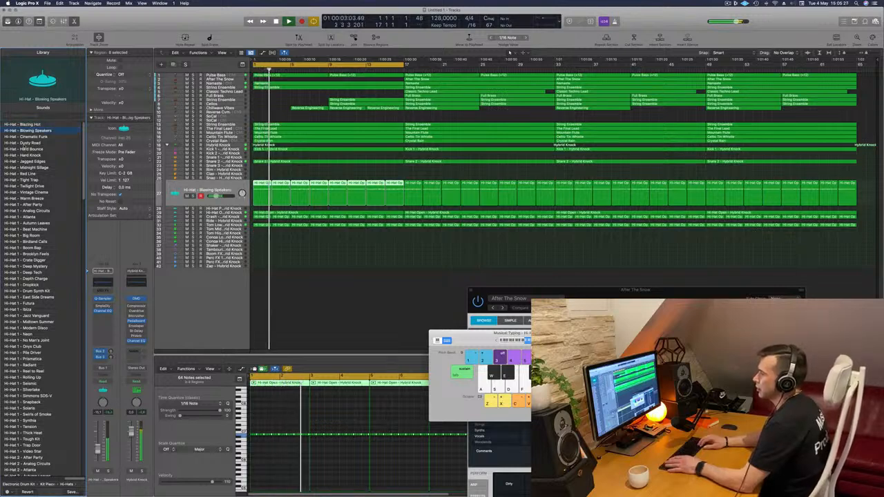
pyautogui.press('Down')
pyautogui.press('Down')
pyautogui.click(221, 188)
pyautogui.click(8, 163)
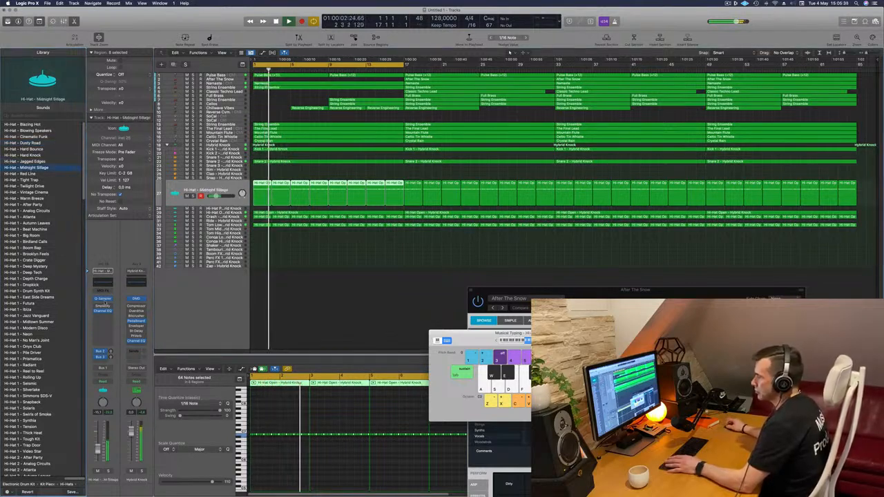
pyautogui.click(103, 299)
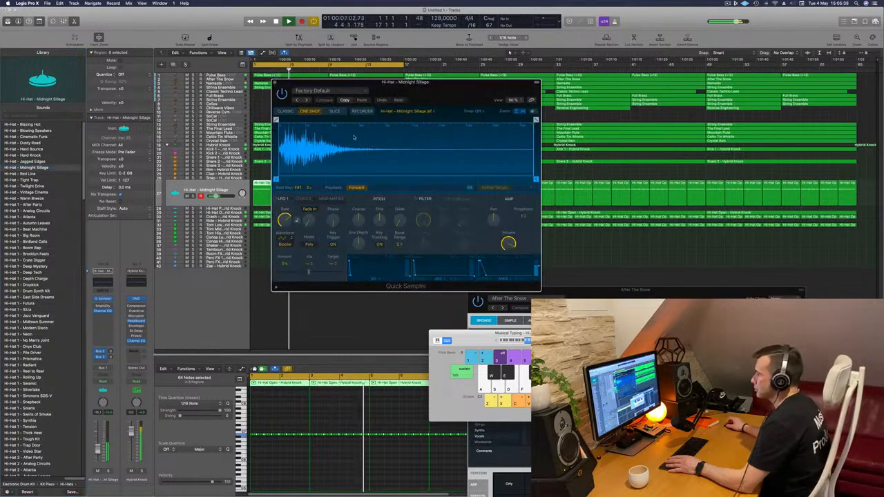
pyautogui.click(28, 192)
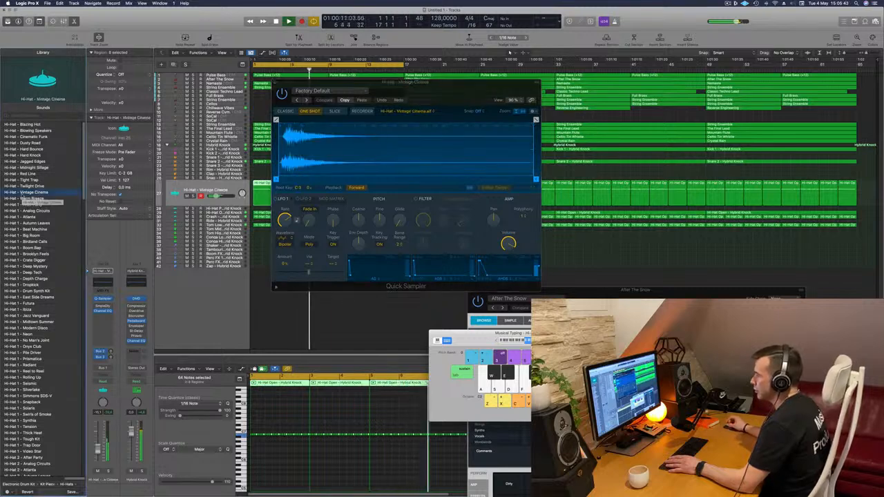
pyautogui.click(275, 83)
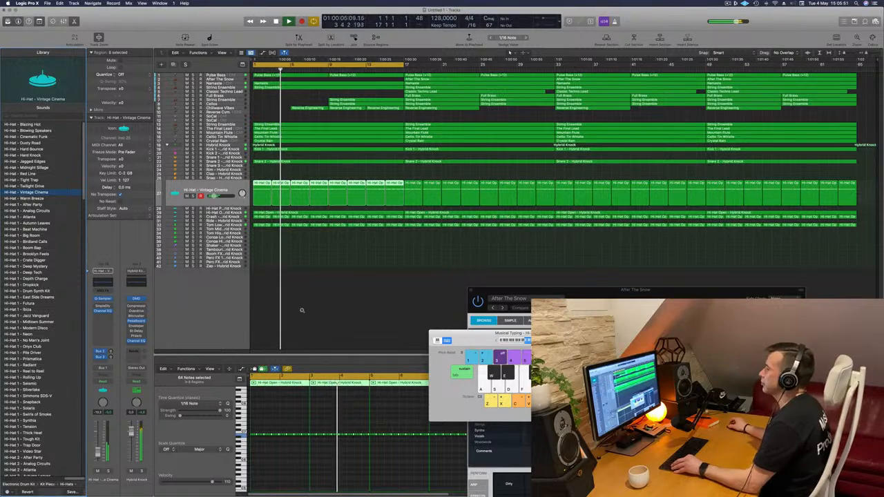
pyautogui.click(304, 247)
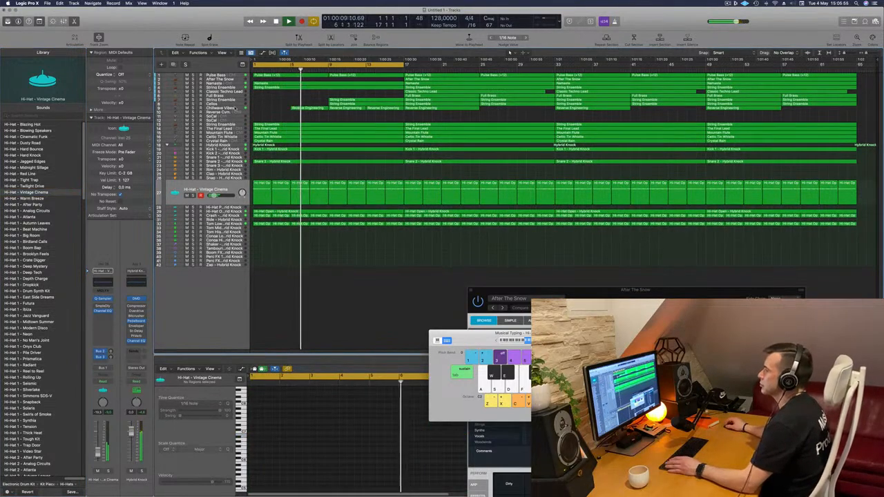
# - Delete about half a bar just before bar 9 from the tracks below Chillwave Vibes, splitting the notes that cross the cut
pyautogui.click(221, 108)
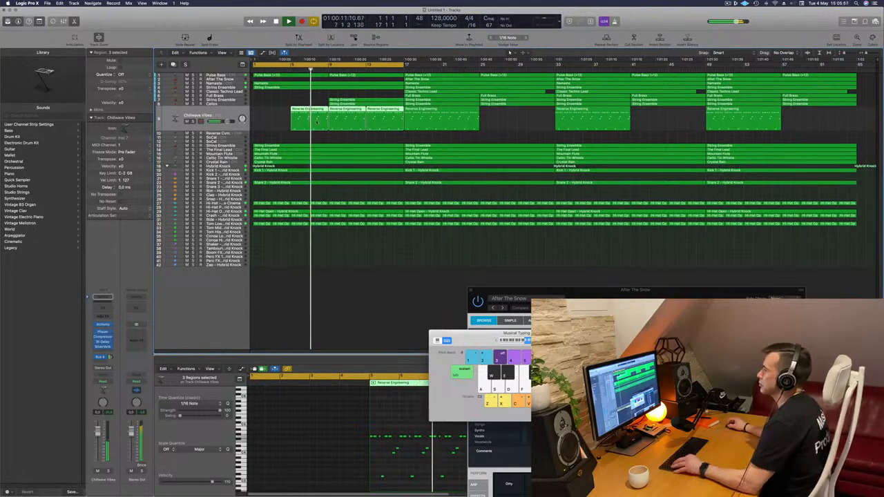
pyautogui.press('super+Right')
pyautogui.moveTo(346, 141); pyautogui.dragTo(353, 255)
pyautogui.press('Delete')
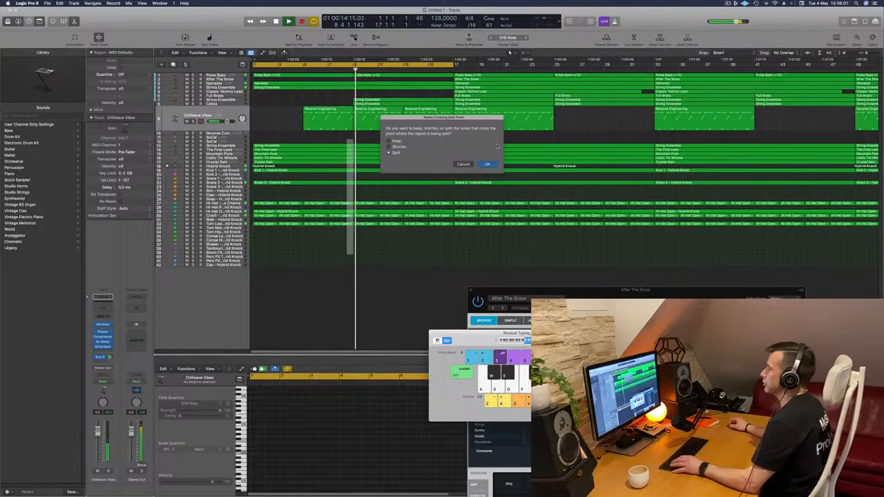
pyautogui.press('Return')
pyautogui.press('Return')
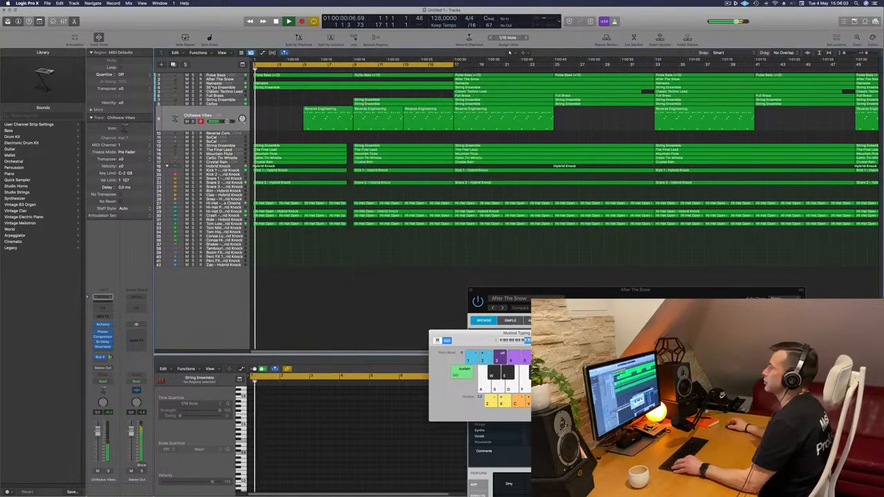
pyautogui.press('super+Left')
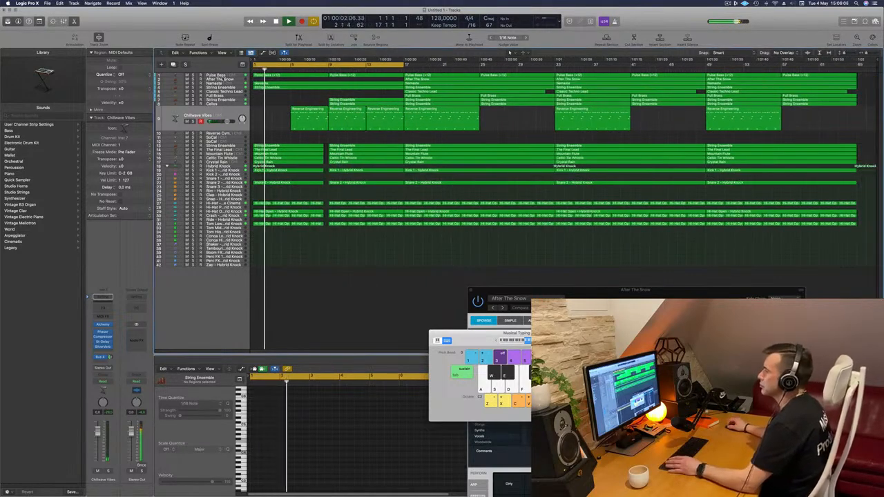
# - Solo the Namaste track briefly and set the high cut in its Channel EQ to 3280 Hz
pyautogui.click(260, 83)
pyautogui.click(108, 471)
pyautogui.click(108, 471)
pyautogui.press('Return')
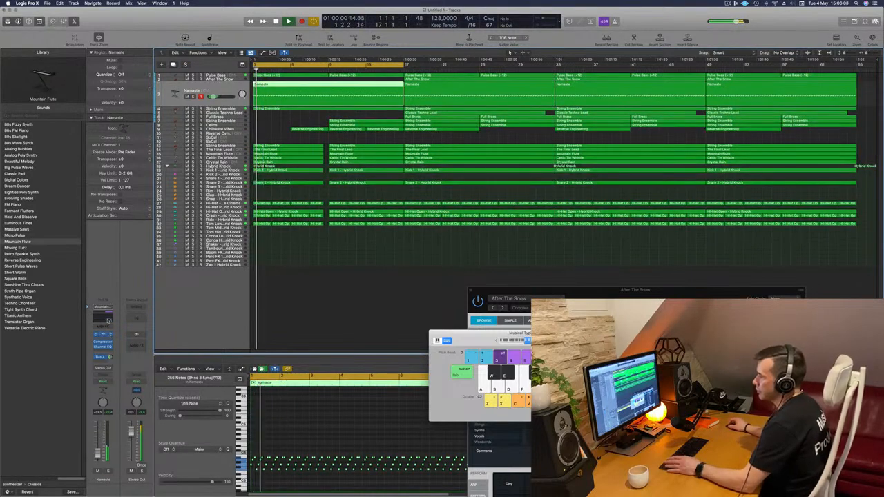
pyautogui.click(103, 347)
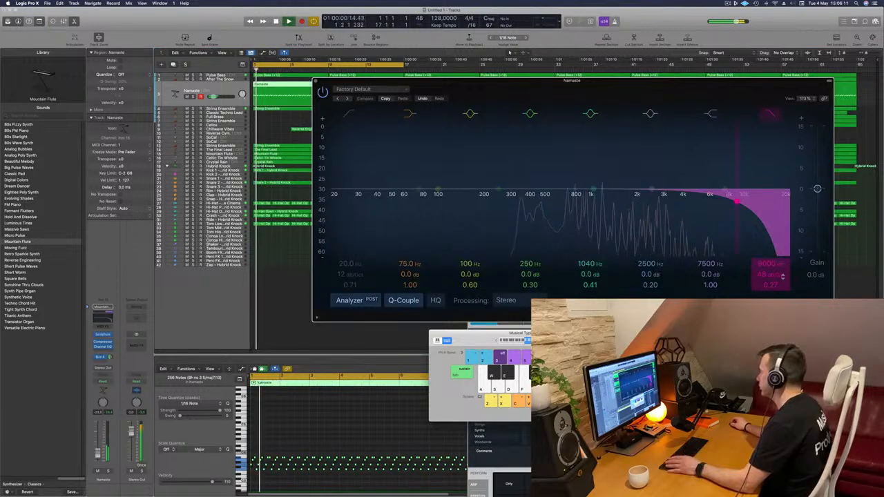
pyautogui.moveTo(775, 264); pyautogui.dragTo(774, 313)
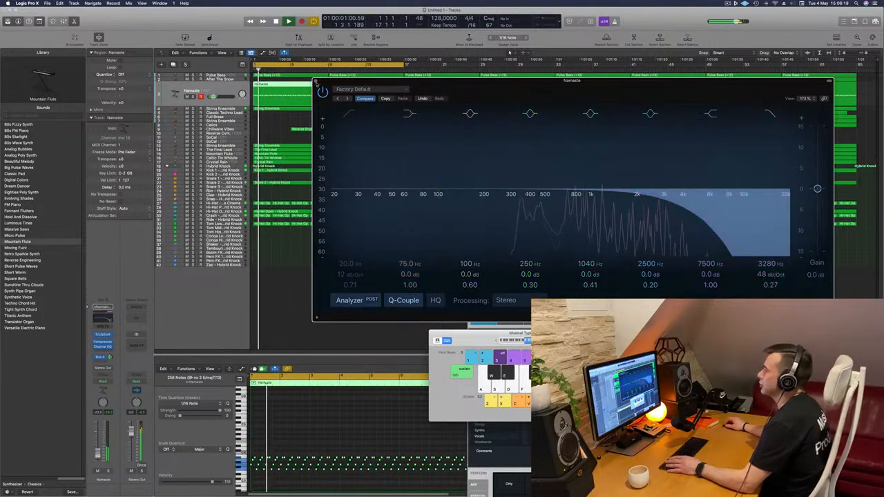
pyautogui.click(317, 84)
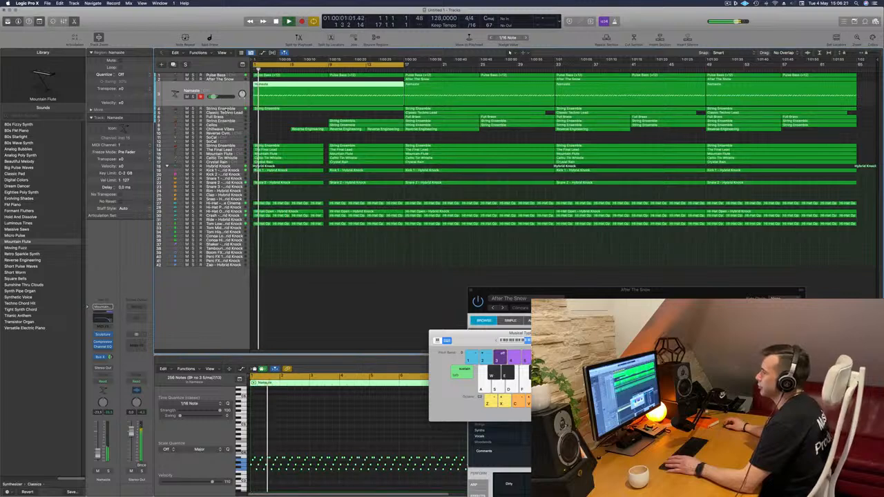
# - Enable a 186 Hz low cut in the String Ensemble track's Channel EQ and raise the gain of the 2100 Hz shelf
pyautogui.press('Down')
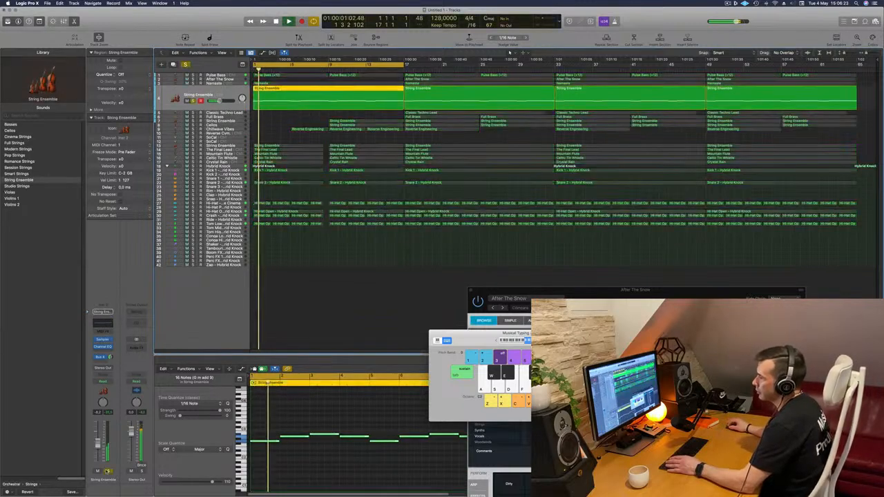
pyautogui.click(102, 347)
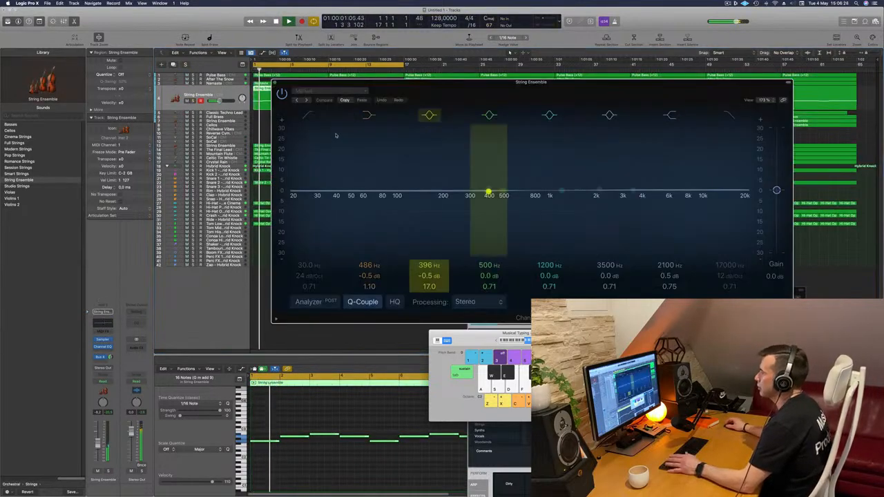
pyautogui.click(310, 116)
pyautogui.moveTo(422, 161); pyautogui.dragTo(438, 163)
pyautogui.press('Return')
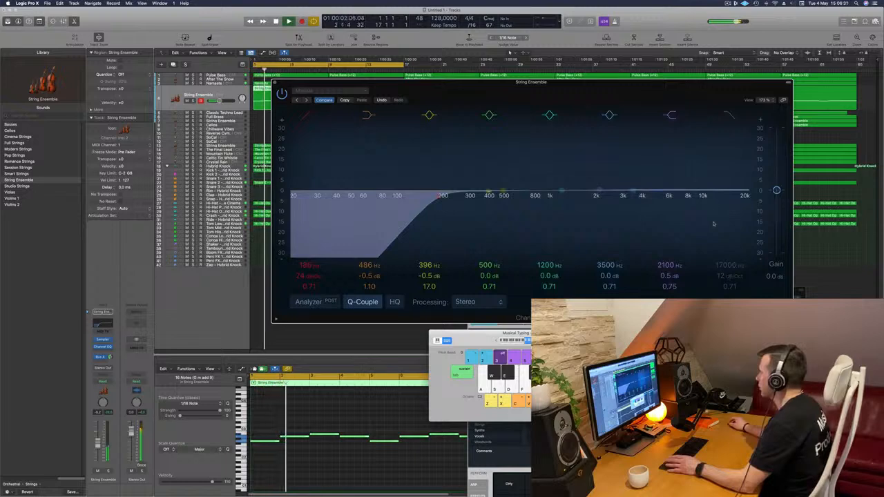
pyautogui.moveTo(670, 276)
pyautogui.mouseDown()
pyautogui.moveTo(670, 252)
pyautogui.moveTo(670, 263)
pyautogui.mouseUp()
pyautogui.click(308, 302)
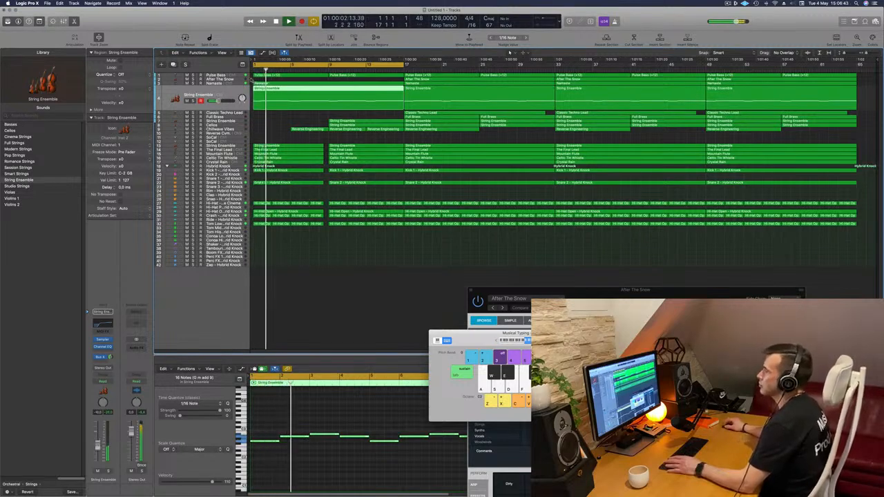
# - Review the Compressor settings on the Namaste track during playback
pyautogui.click(222, 84)
pyautogui.press('Return')
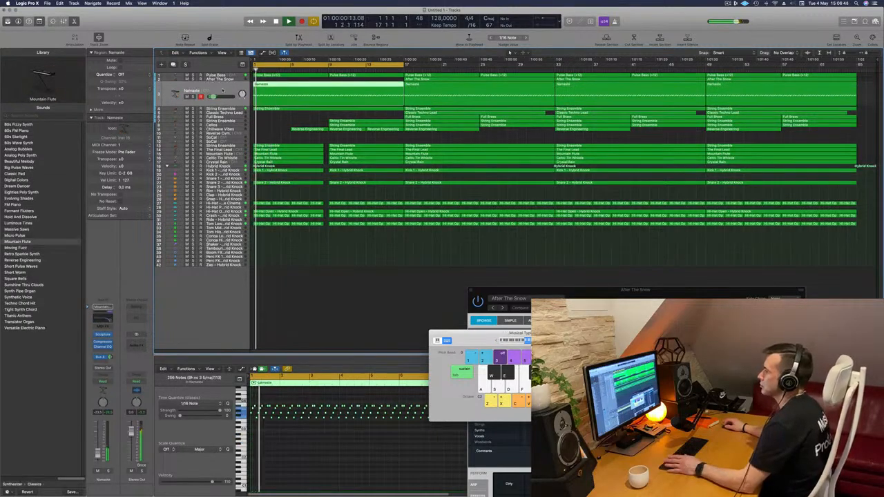
pyautogui.click(103, 343)
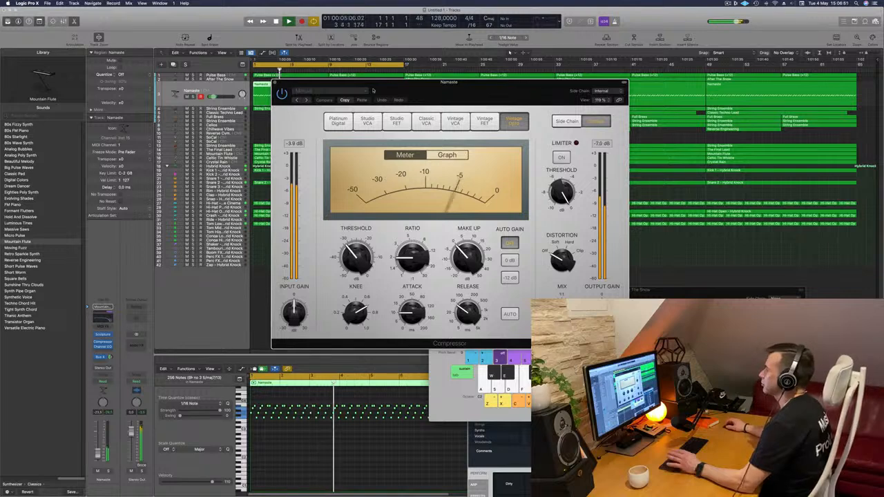
pyautogui.click(275, 84)
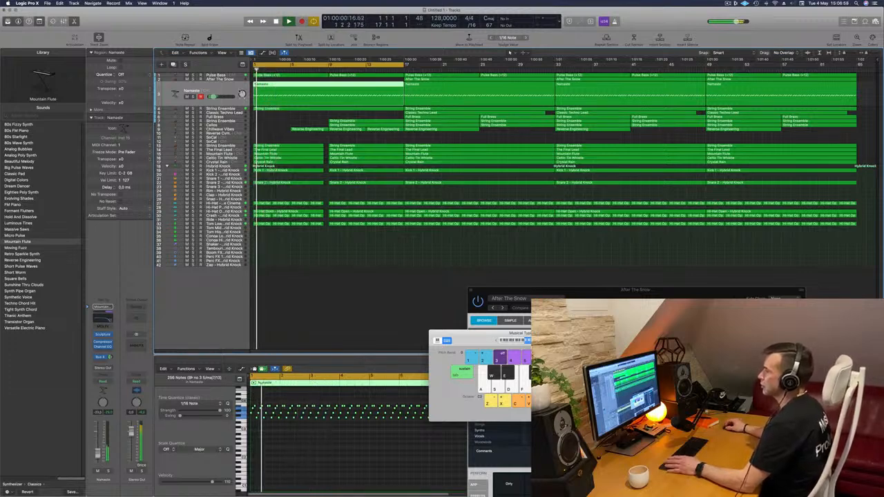
# - Insert a Compressor on the Pulse Bass track after the Limiter
pyautogui.click(215, 75)
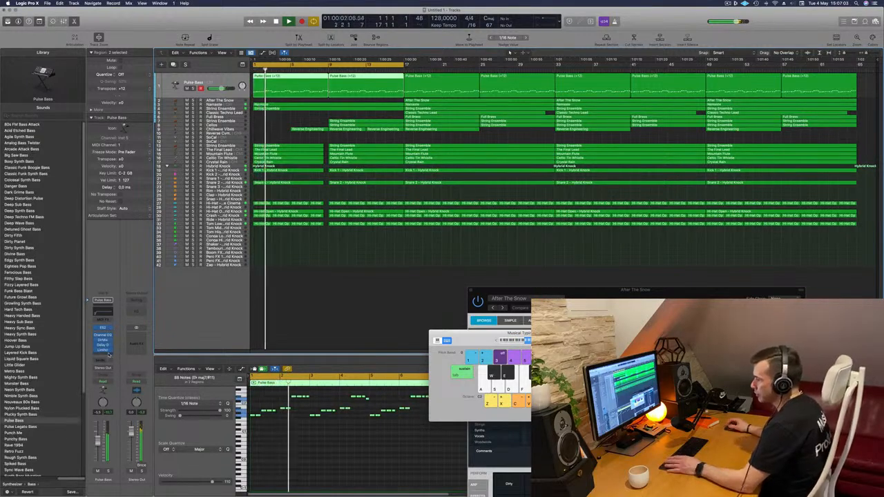
pyautogui.click(108, 355)
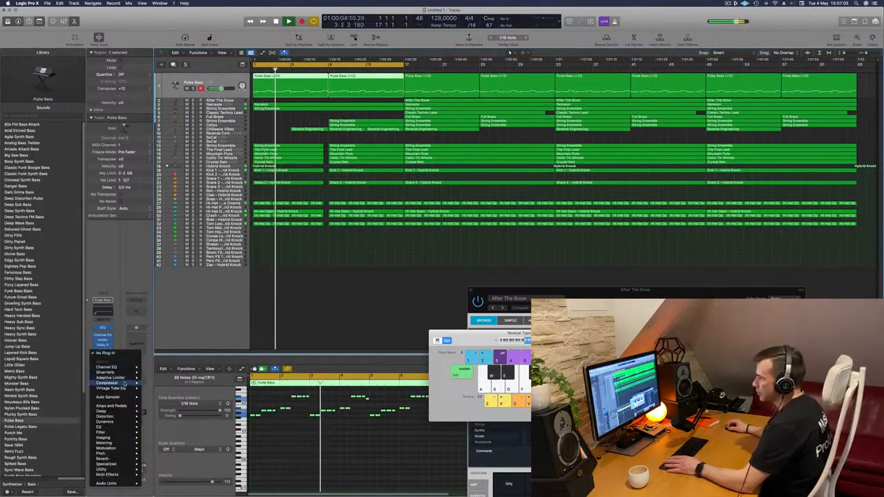
pyautogui.click(123, 384)
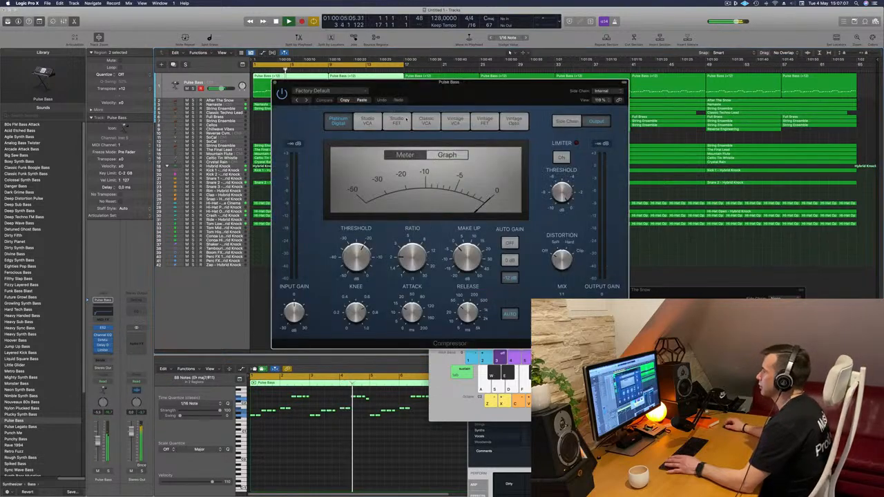
# - Set the Pulse Bass Compressor's circuit model to Classic VCA and return playback to the start
pyautogui.click(456, 121)
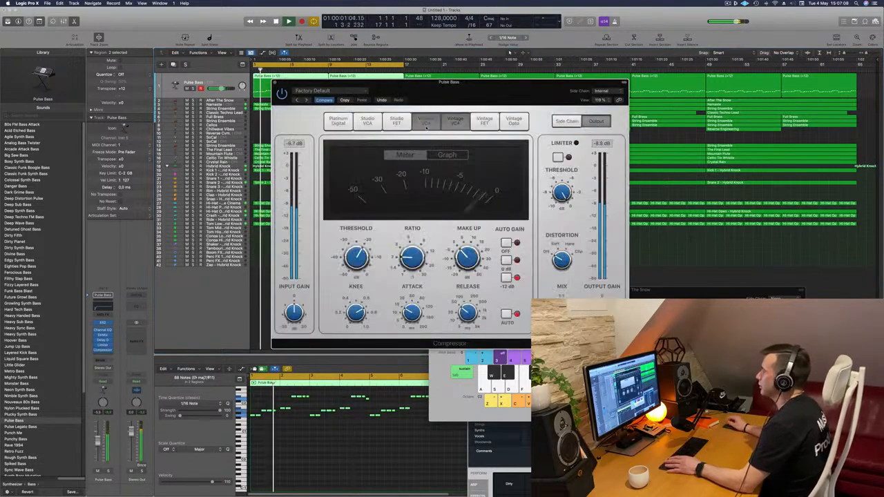
pyautogui.click(426, 123)
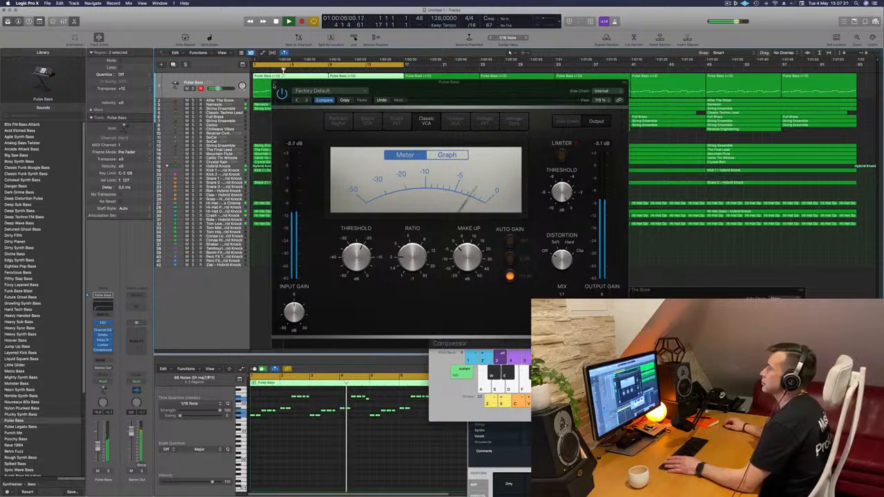
pyautogui.click(275, 84)
pyautogui.press('Return')
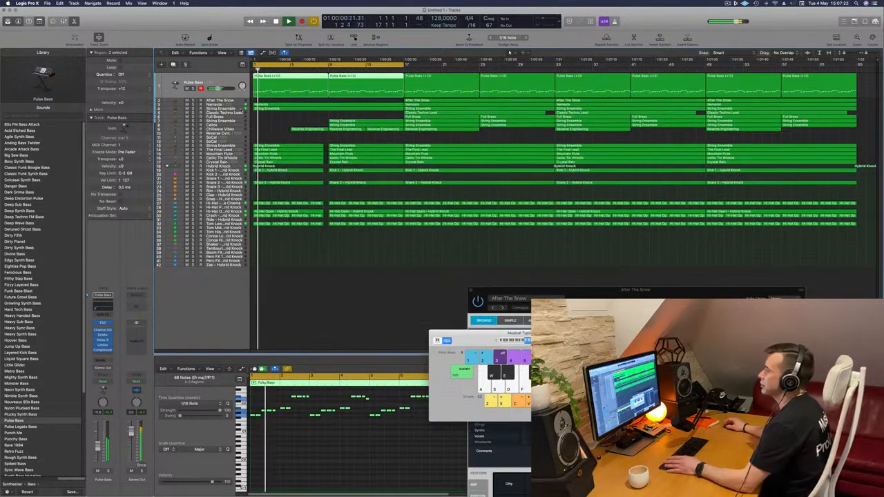
# - Audition the String Ensemble track that starts at bar 1 from the beginning of the arrangement
pyautogui.click(243, 109)
pyautogui.press('Return')
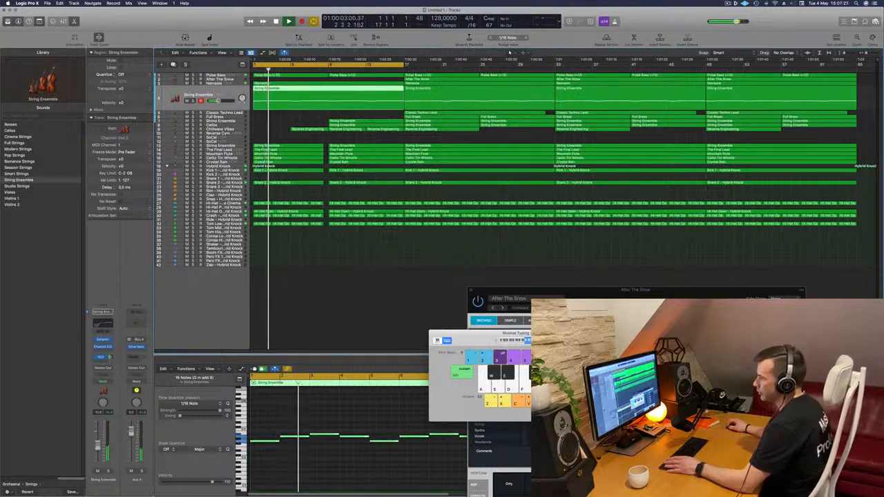
pyautogui.press('Return')
pyautogui.press('Return')
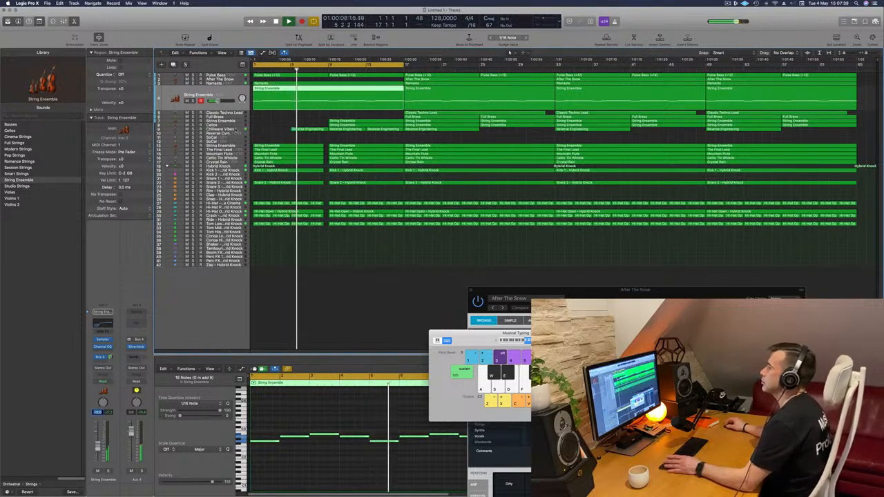
# - Audition the Chillwave Vibes track within the full mix, playing from the start of the arrangement
pyautogui.click(238, 129)
pyautogui.press('Return')
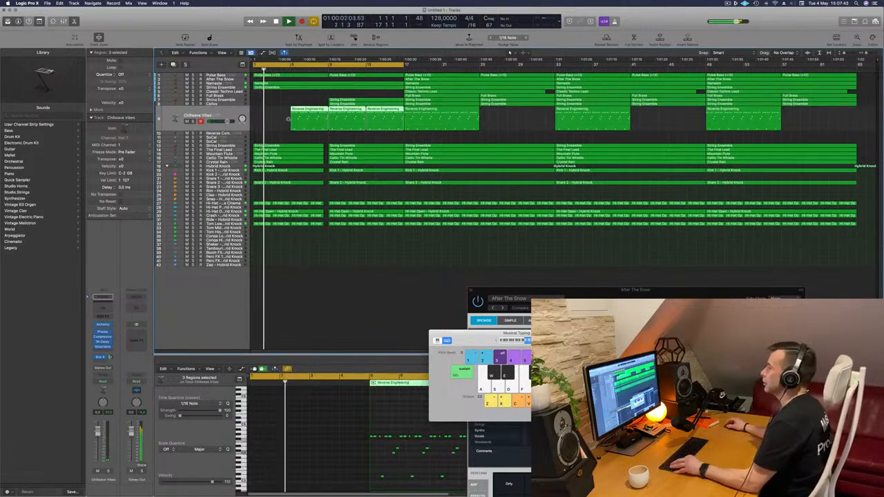
pyautogui.press('super+Right')
pyautogui.press('super+Left')
pyautogui.click(285, 132)
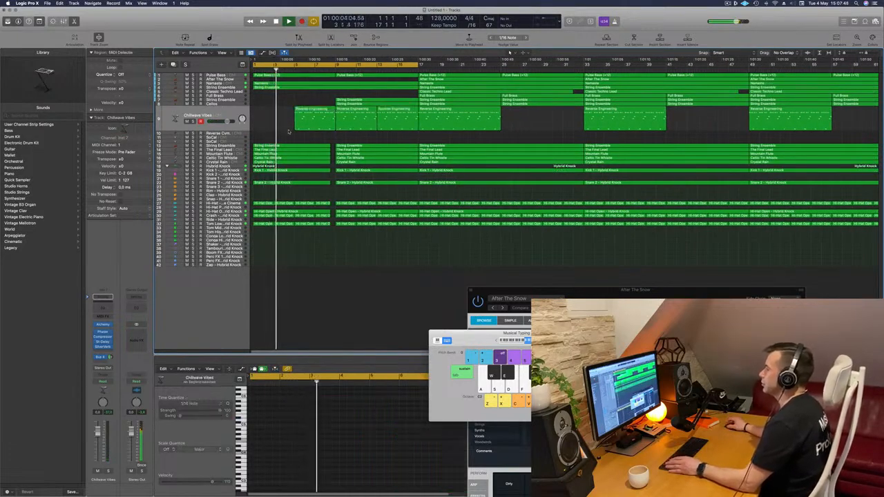
pyautogui.click(728, 3)
pyautogui.click(658, 26)
pyautogui.press('super+Left')
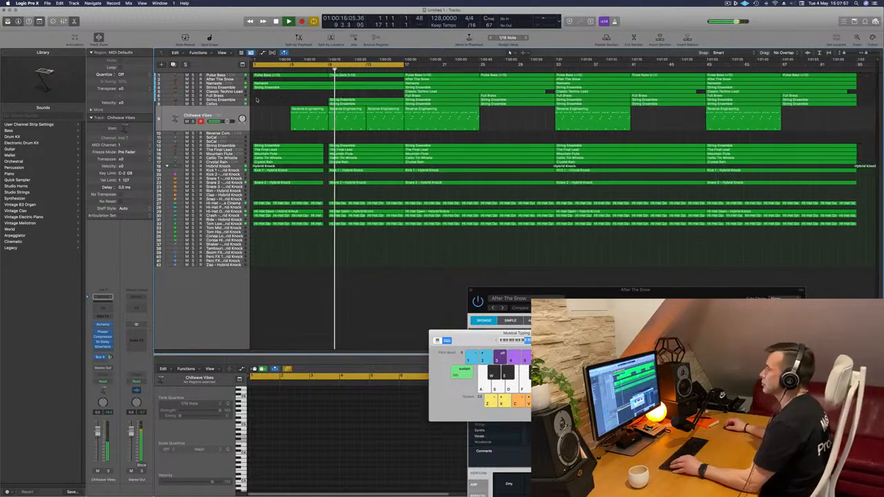
# - Select the String Ensemble region at bar 9 and briefly solo its track and the Cellos track to check both
pyautogui.click(345, 100)
pyautogui.click(194, 114)
pyautogui.click(193, 114)
pyautogui.click(193, 126)
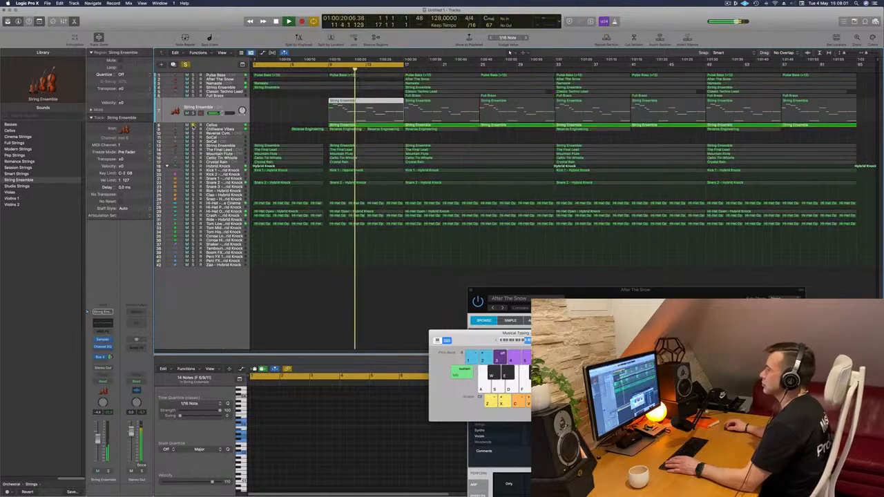
pyautogui.click(193, 125)
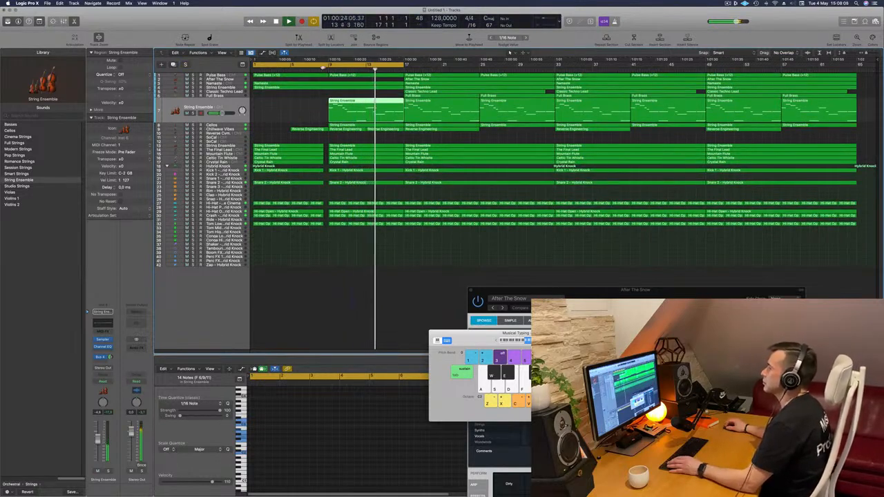
# - Create a marker at bar 1 and resume playback from just before bar 9
pyautogui.moveTo(322, 69); pyautogui.dragTo(319, 77)
pyautogui.click(318, 105)
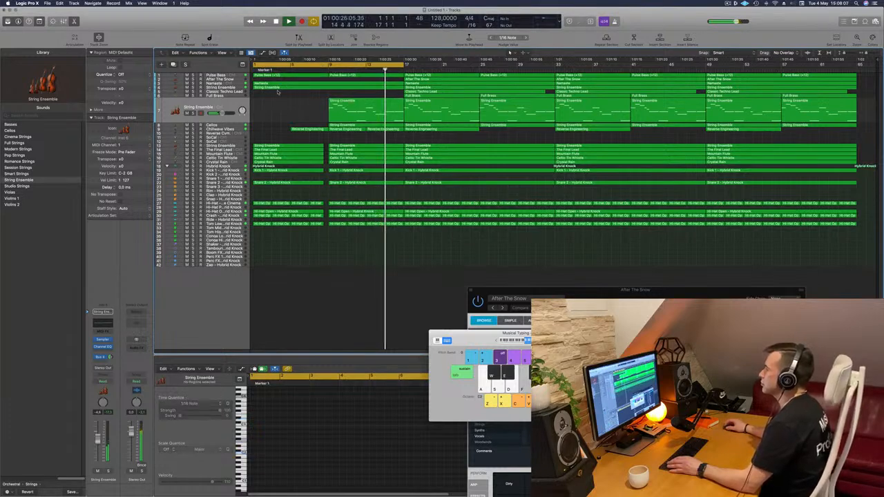
pyautogui.click(320, 72)
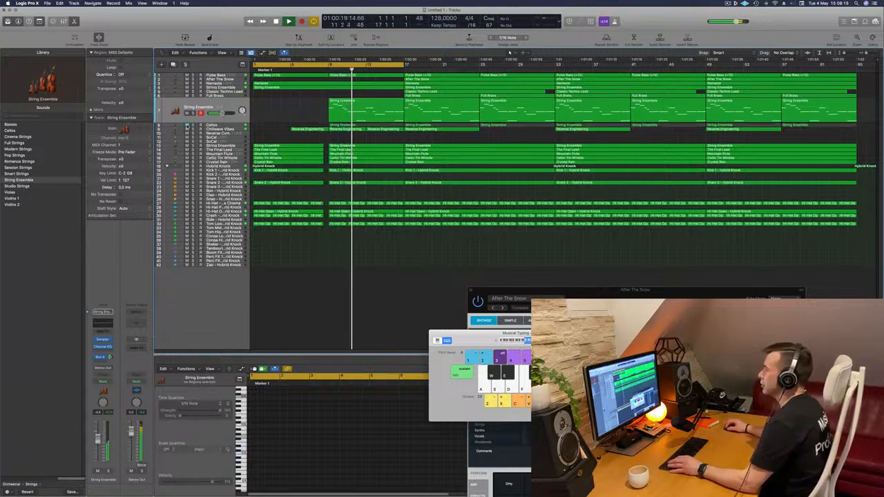
# - Enable the low cut in the Channel EQ of the String Ensemble track above Cellos and set the cycle range to bars 9–17
pyautogui.click(214, 121)
pyautogui.press('Return')
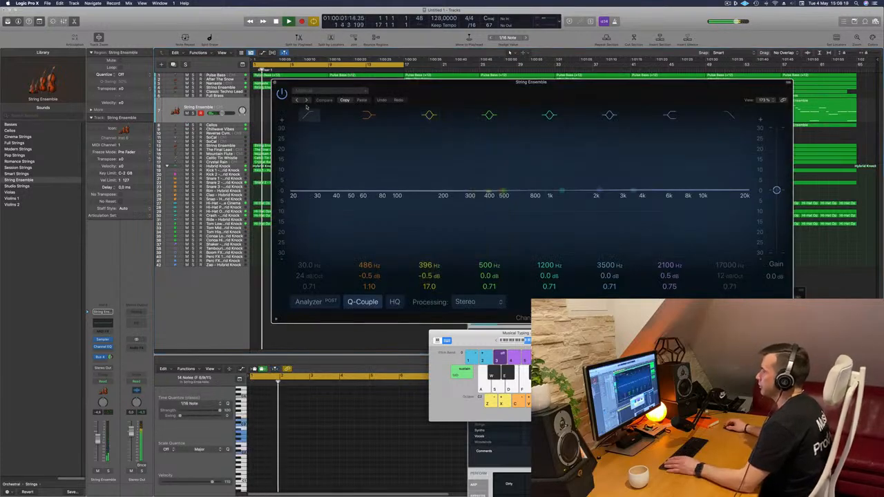
pyautogui.click(308, 114)
pyautogui.moveTo(295, 83); pyautogui.dragTo(262, 192)
pyautogui.press('Return')
pyautogui.click(254, 65)
pyautogui.moveTo(254, 65); pyautogui.dragTo(329, 64)
# - Set the String Ensemble EQ's low cut to 177 Hz and raise the gain of its high shelf
pyautogui.click(420, 188)
pyautogui.moveTo(418, 193); pyautogui.dragTo(498, 143)
pyautogui.moveTo(357, 213); pyautogui.dragTo(476, 227)
pyautogui.moveTo(618, 251); pyautogui.dragTo(618, 244)
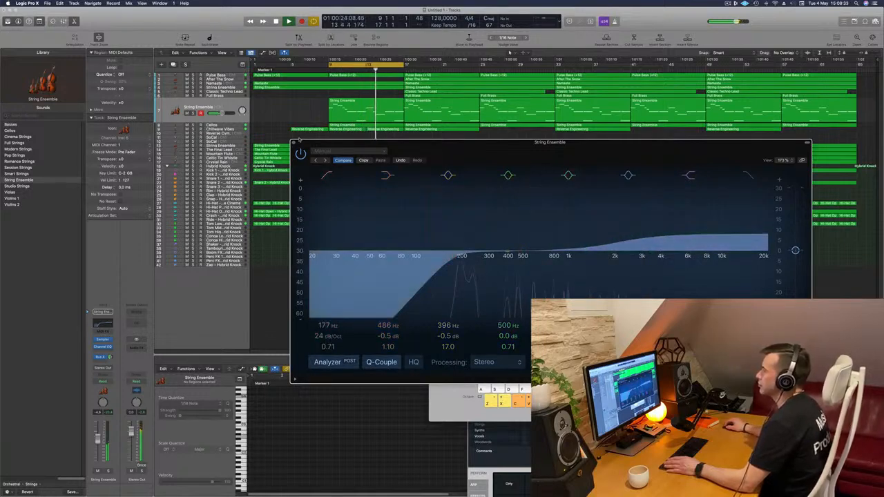
pyautogui.click(293, 143)
# - Solo the equalized String Ensemble track and replay its region from bar 9
pyautogui.click(193, 112)
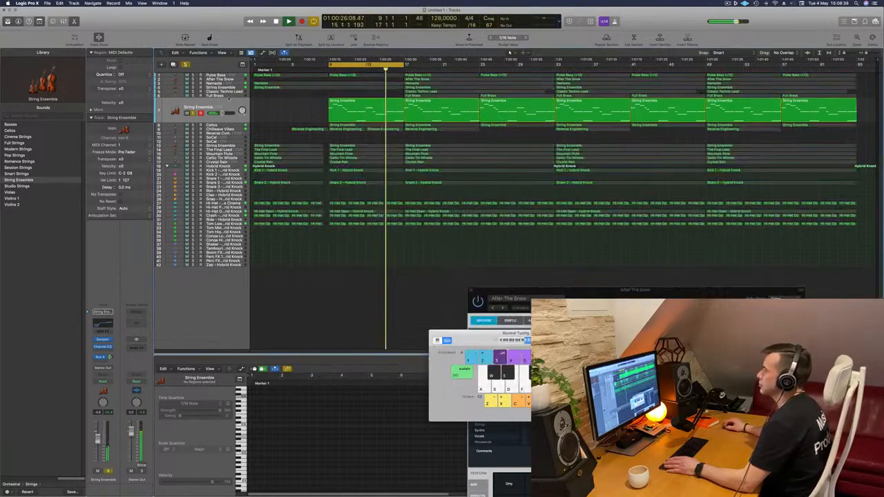
pyautogui.press('space')
pyautogui.press('space')
pyautogui.click(230, 107)
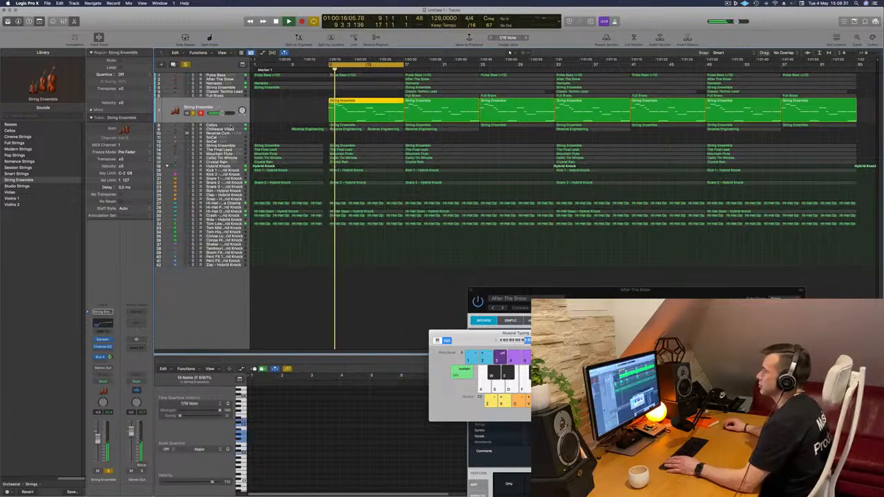
# - Enable a 306 Hz low cut in the Cellos track's Channel EQ
pyautogui.click(230, 124)
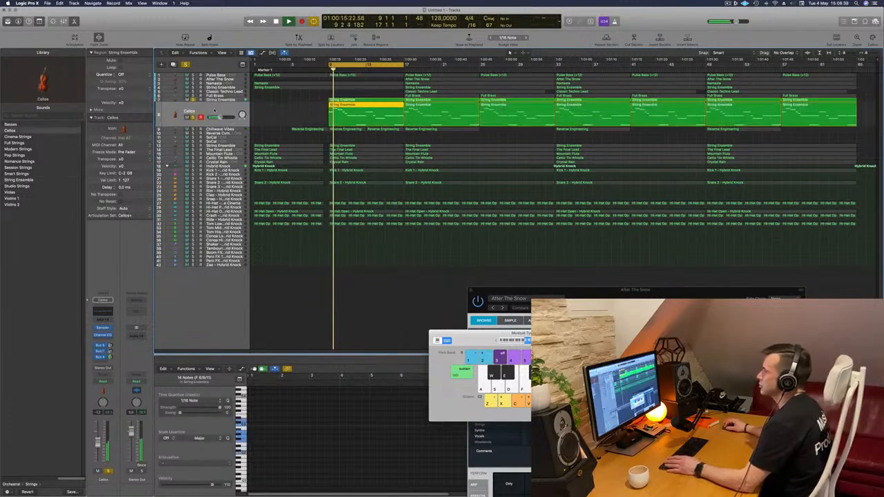
pyautogui.press('space')
pyautogui.click(103, 313)
pyautogui.press('space')
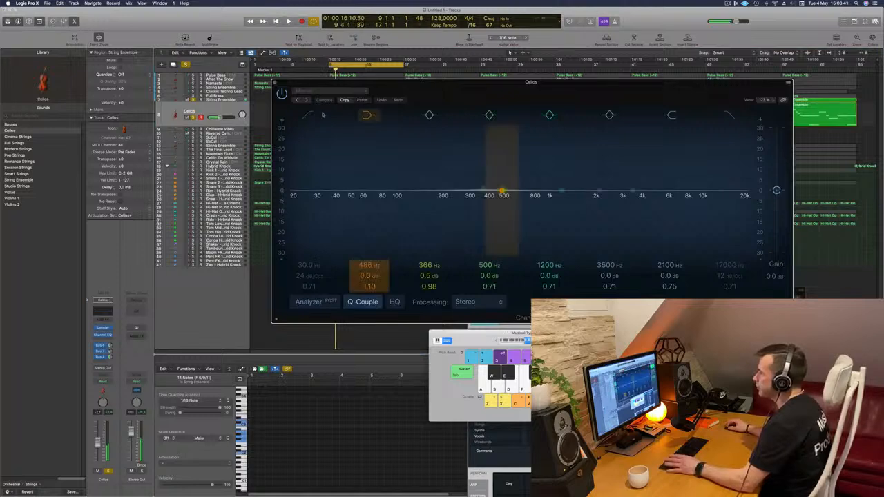
pyautogui.press('space')
pyautogui.moveTo(306, 173); pyautogui.dragTo(470, 176)
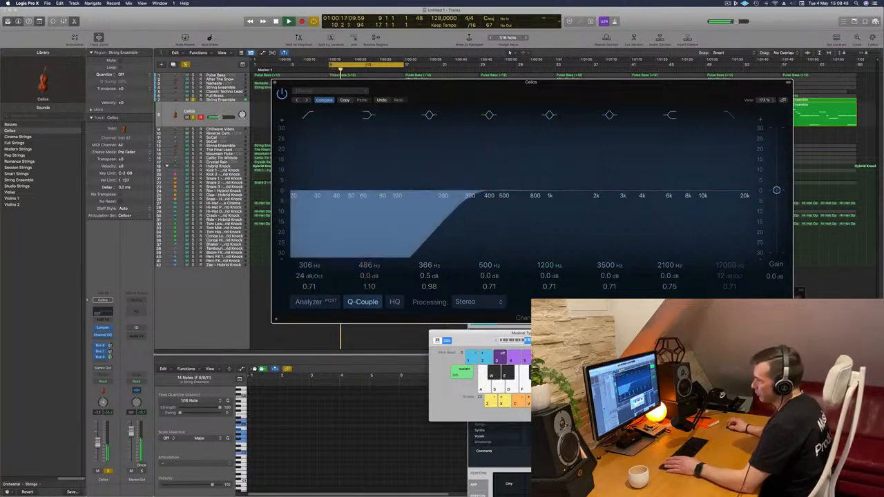
pyautogui.click(275, 82)
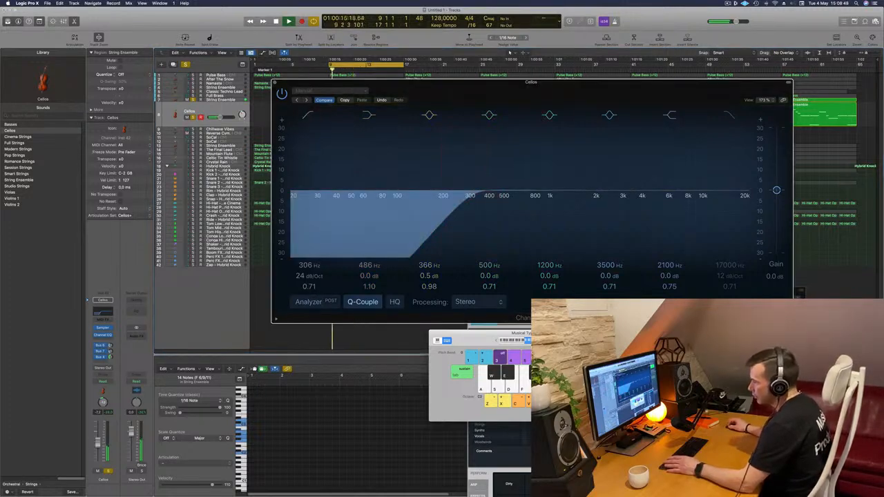
pyautogui.click(276, 82)
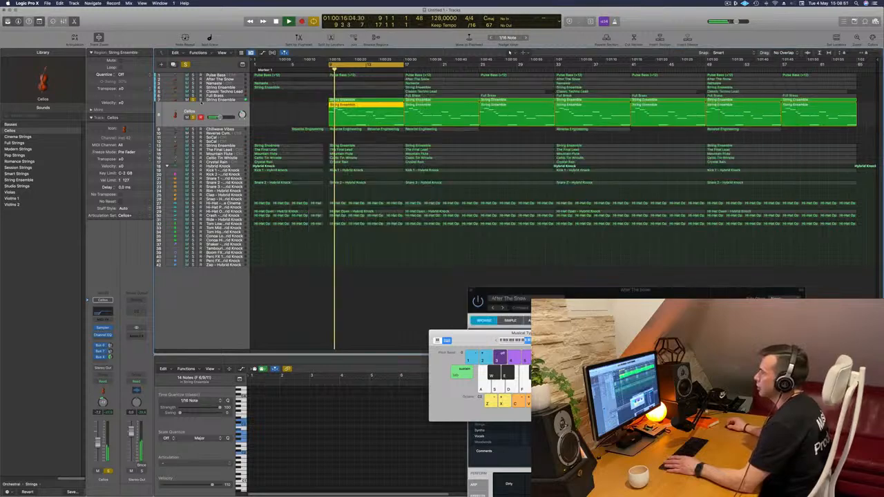
# - Compare the soloed Cellos alone and together with the String Ensemble track by toggling the String Ensemble's solo
pyautogui.click(195, 100)
pyautogui.click(221, 101)
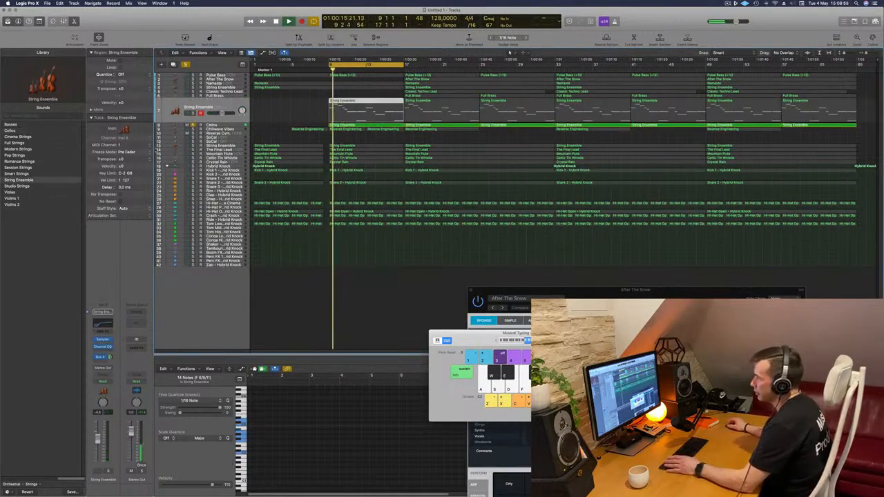
pyautogui.click(194, 113)
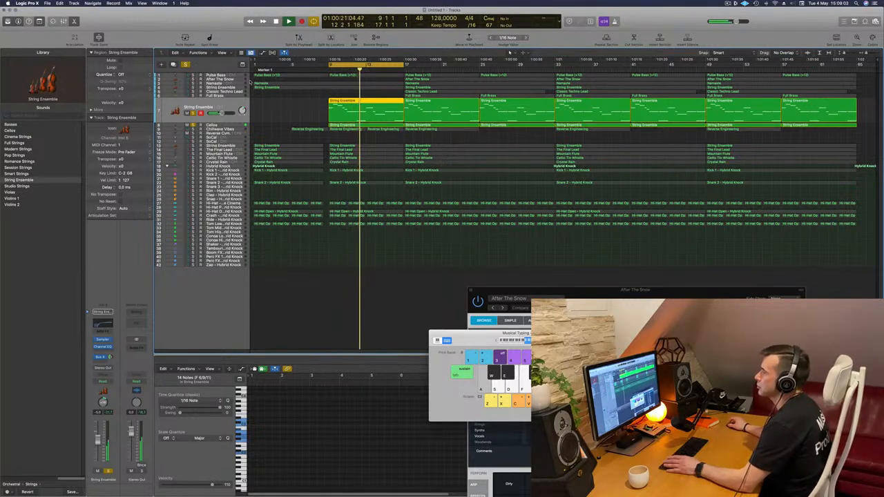
# - Add Pulse Bass, Namaste and the upper String Ensemble track to the soloed strings for listening, and clear all solos
pyautogui.click(192, 74)
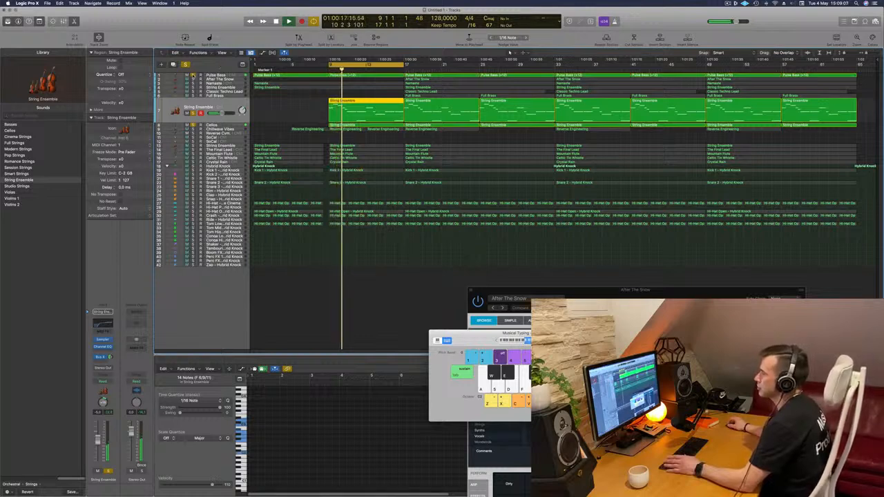
pyautogui.click(192, 83)
pyautogui.click(193, 91)
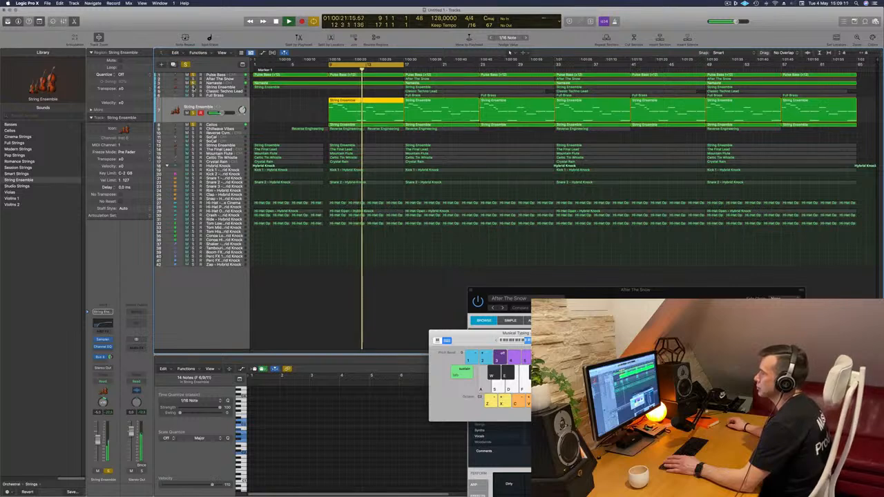
pyautogui.click(194, 88)
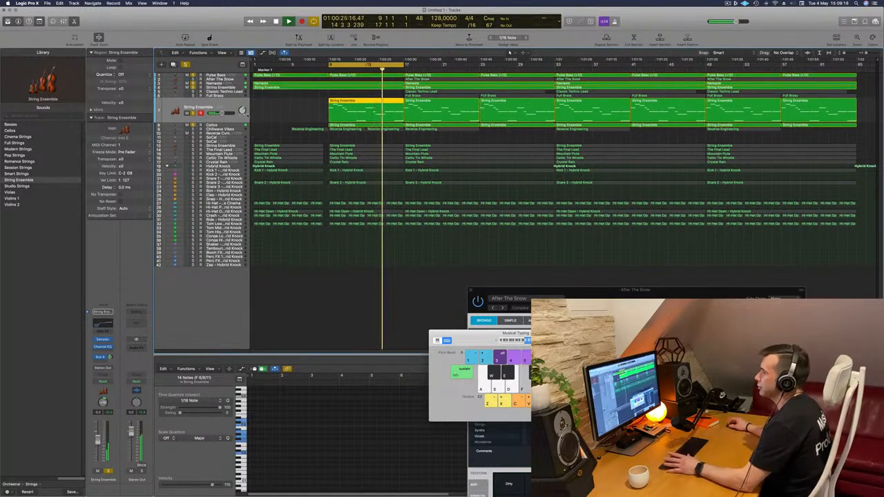
pyautogui.click(185, 64)
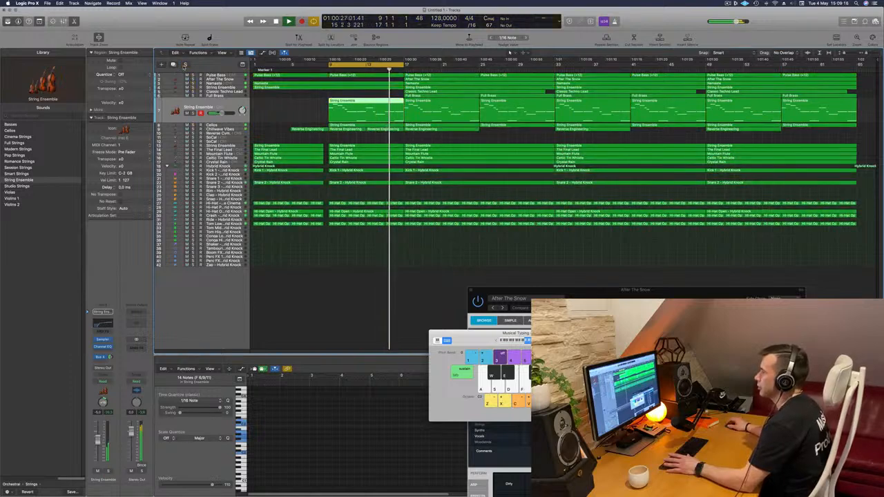
# - Check the balance of the String Ensemble and Cellos tracks in the full mix over bars 9–17
pyautogui.click(290, 295)
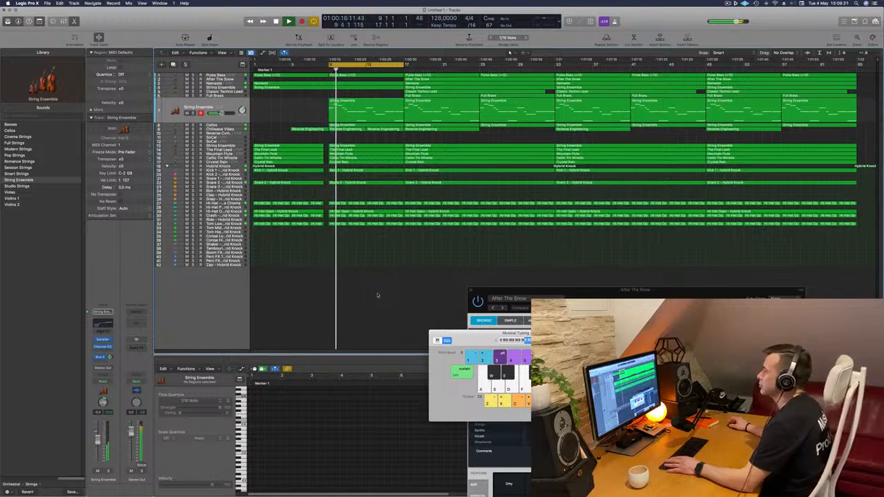
pyautogui.press('Return')
pyautogui.click(191, 120)
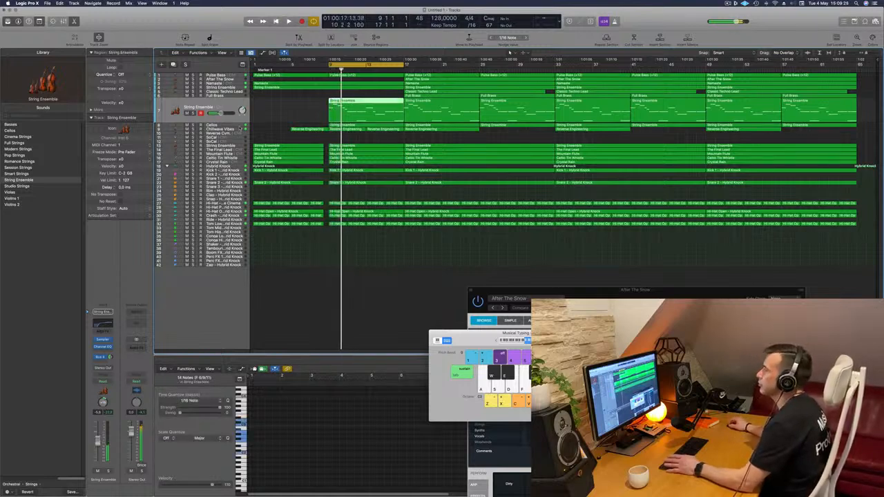
pyautogui.click(237, 127)
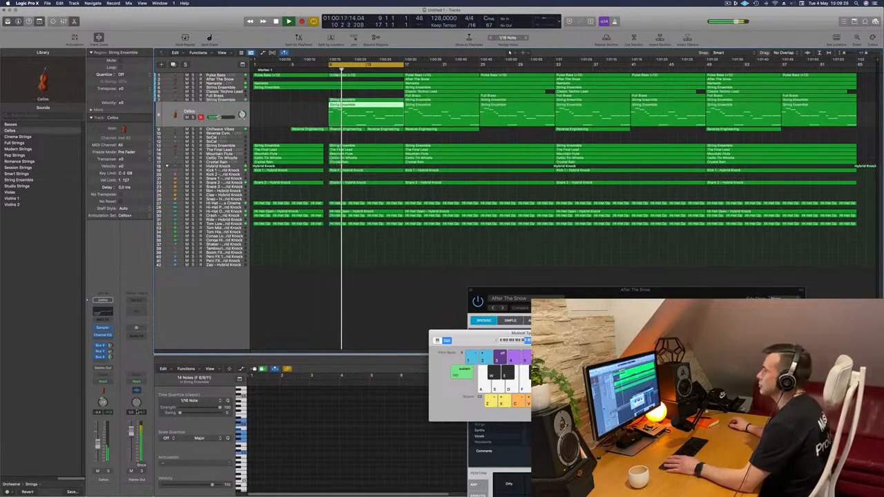
pyautogui.click(371, 290)
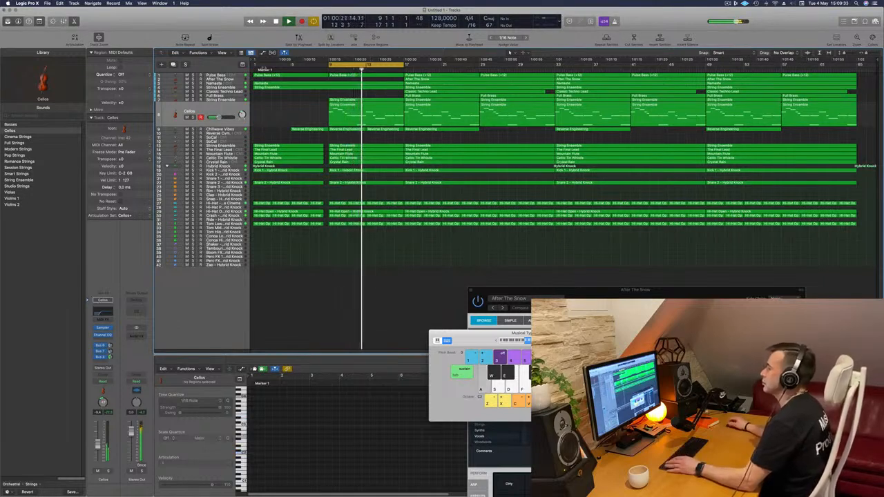
pyautogui.scroll(2, 368, 88)
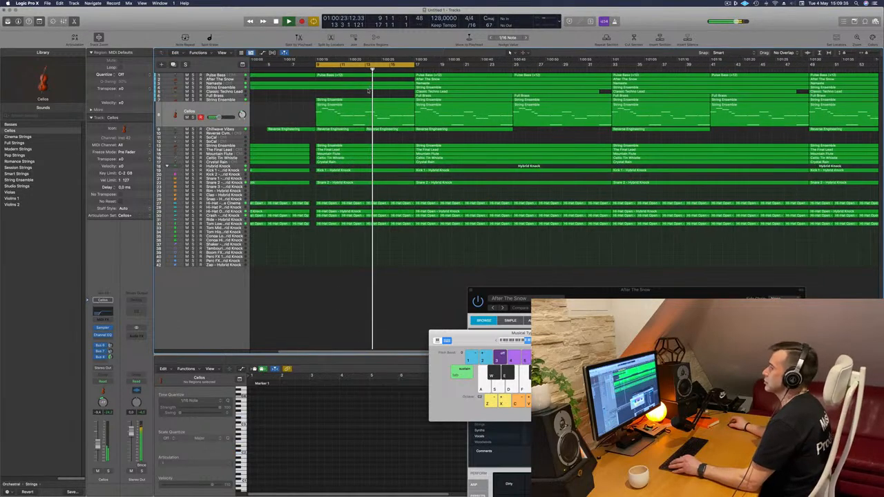
pyautogui.scroll(-2, 368, 88)
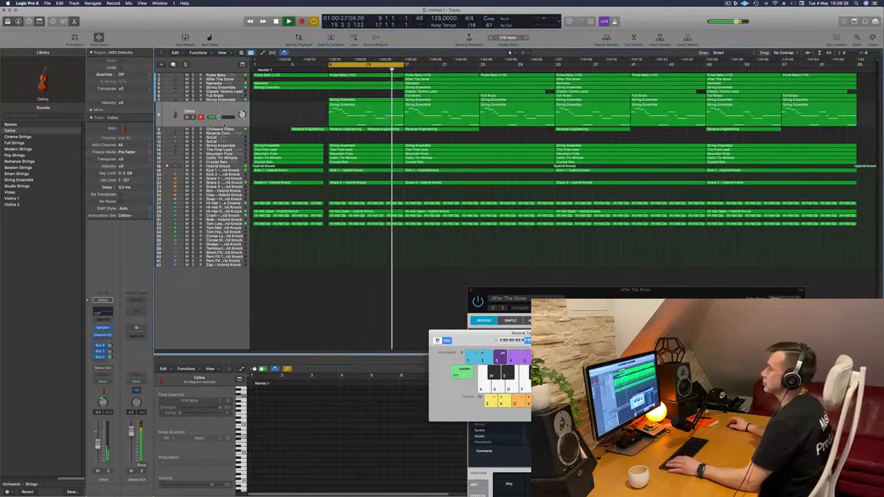
# - Raise the volume of the String Ensemble track below SoCal and move the playback cycle to bars 17–25
pyautogui.click(229, 146)
pyautogui.moveTo(208, 138); pyautogui.dragTo(219, 138)
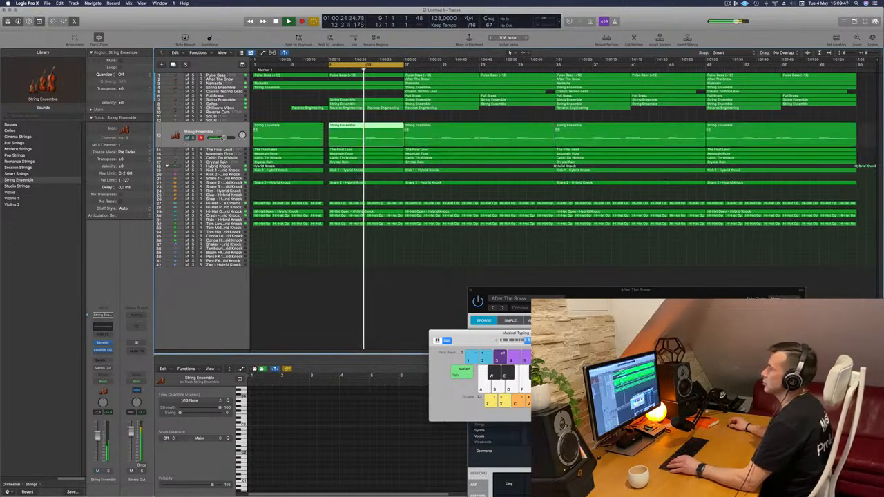
pyautogui.moveTo(385, 67); pyautogui.dragTo(456, 69)
pyautogui.press('space')
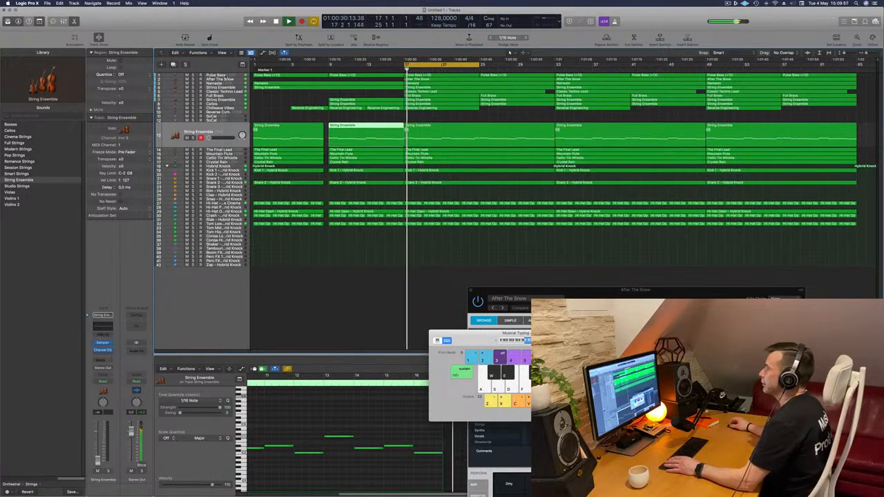
# - Delete the two Pulse Bass regions in bars 17–33 and replay the section with the After The Snow track selected
pyautogui.click(447, 76)
pyautogui.press('Delete')
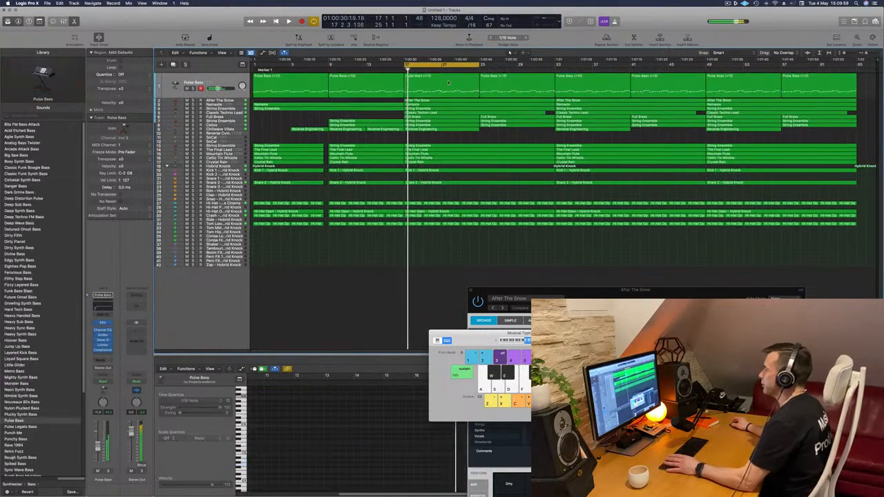
pyautogui.press('super+z')
pyautogui.press('Delete')
pyautogui.click(504, 77)
pyautogui.press('Delete')
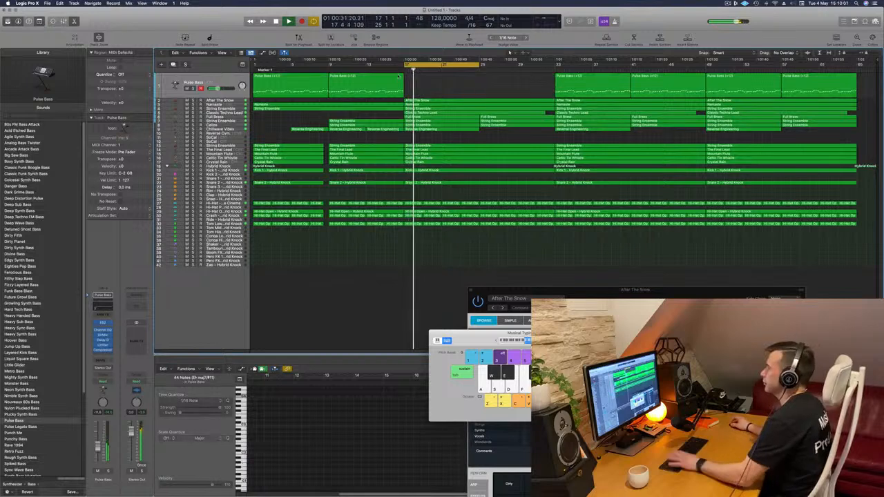
pyautogui.click(229, 101)
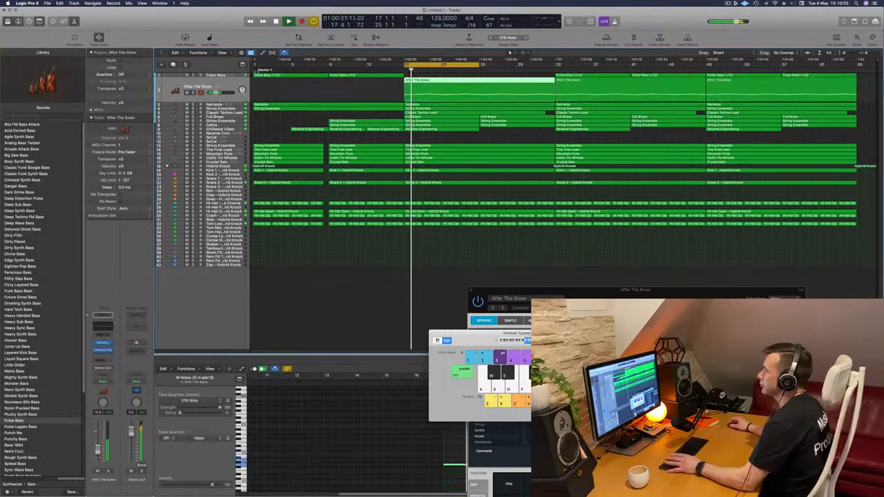
pyautogui.press('Return')
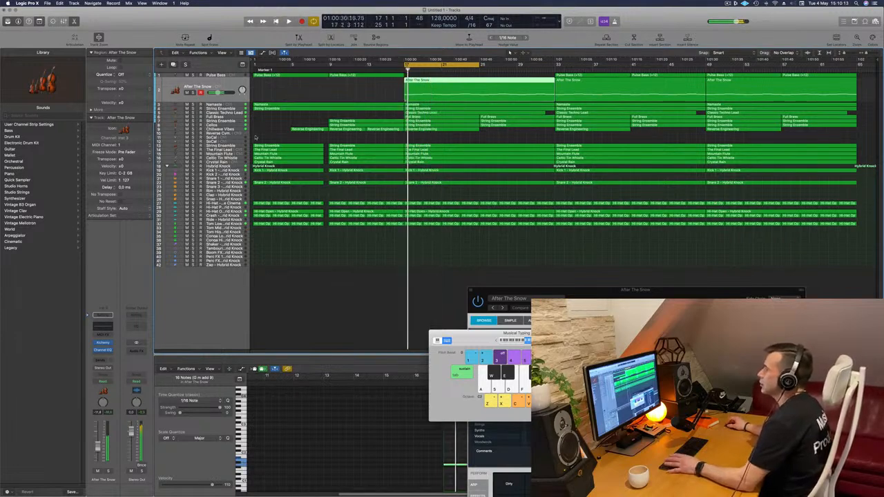
# - Check the Chillwave Vibes track in solo and delete its Reverse Engineering region in bars 17–25
pyautogui.click(227, 129)
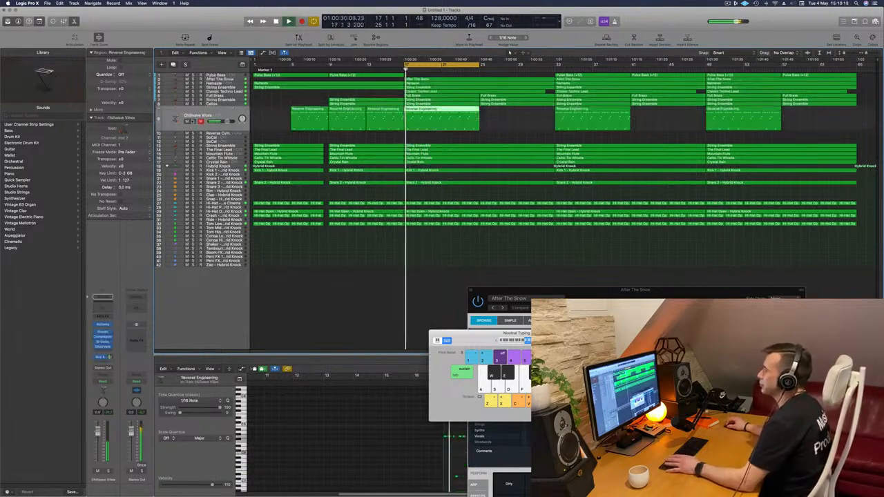
pyautogui.hotkey('ctrl', 's')
pyautogui.hotkey('ctrl', 's')
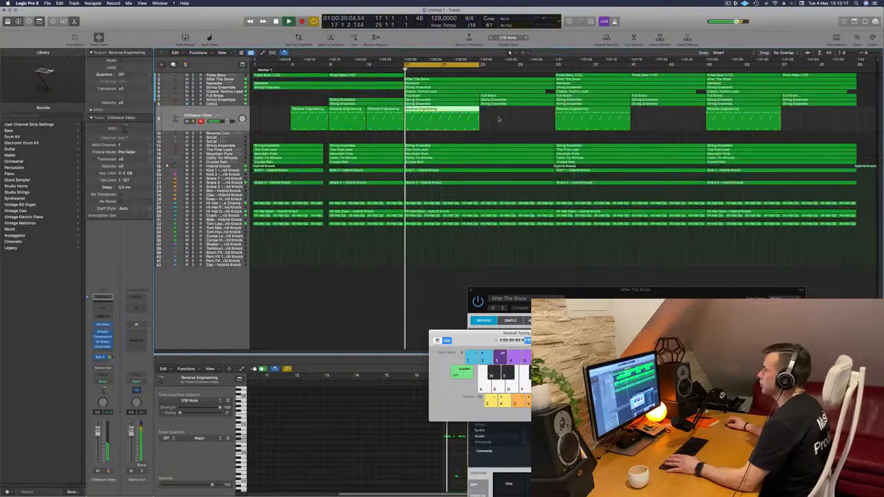
pyautogui.press('Delete')
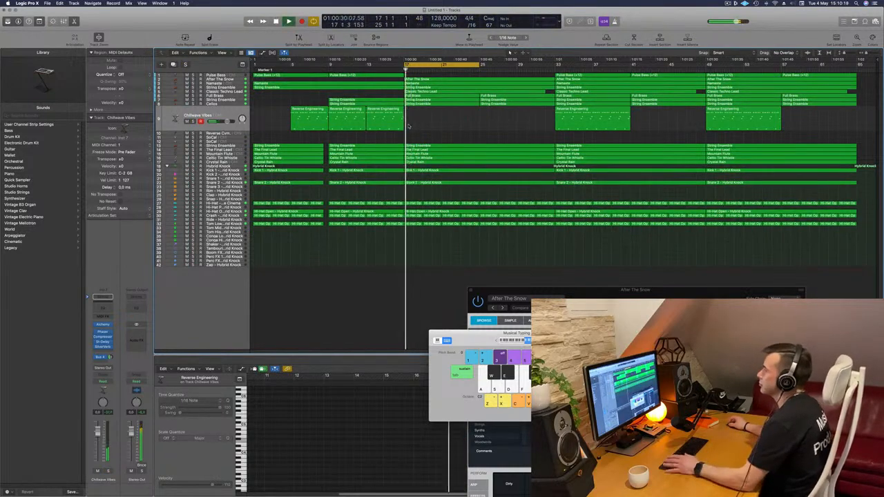
# - Equalize the Full Brass track with a 24 dB/Oct low cut at 410 Hz and a +3.1 dB high shelf at 1820 Hz
pyautogui.click(239, 97)
pyautogui.press('space')
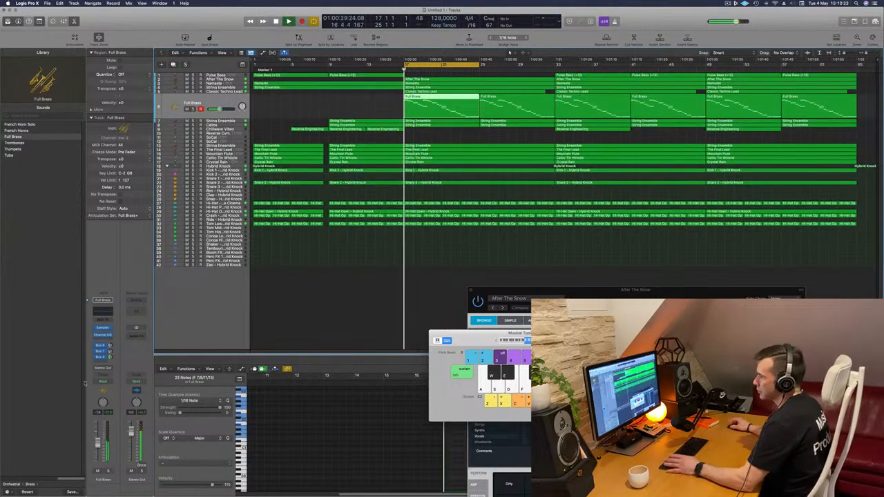
pyautogui.click(105, 312)
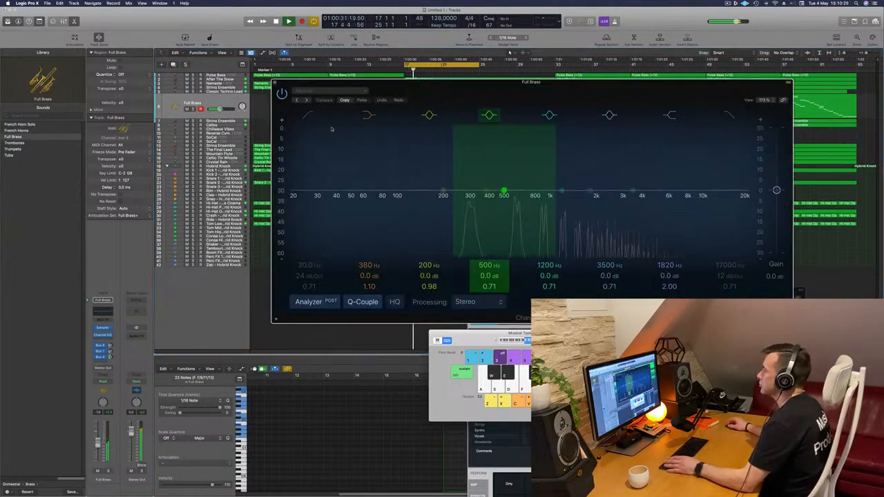
pyautogui.moveTo(359, 192); pyautogui.dragTo(485, 195)
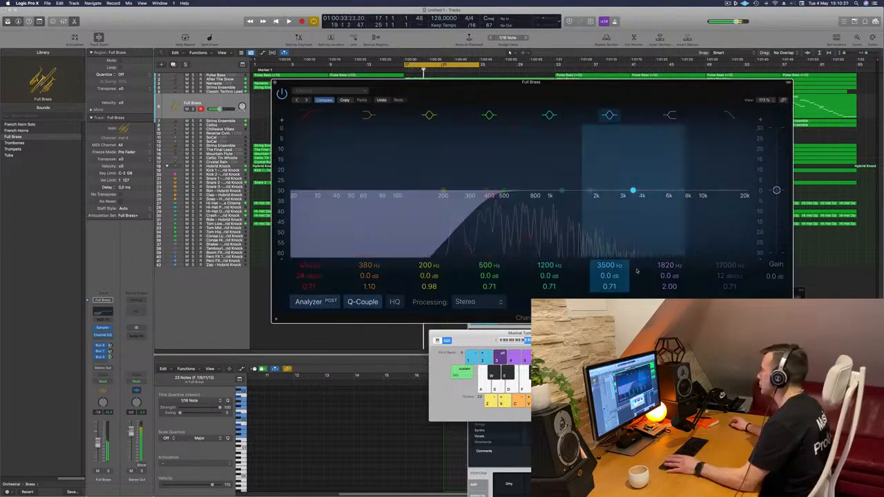
pyautogui.moveTo(668, 276); pyautogui.dragTo(669, 266)
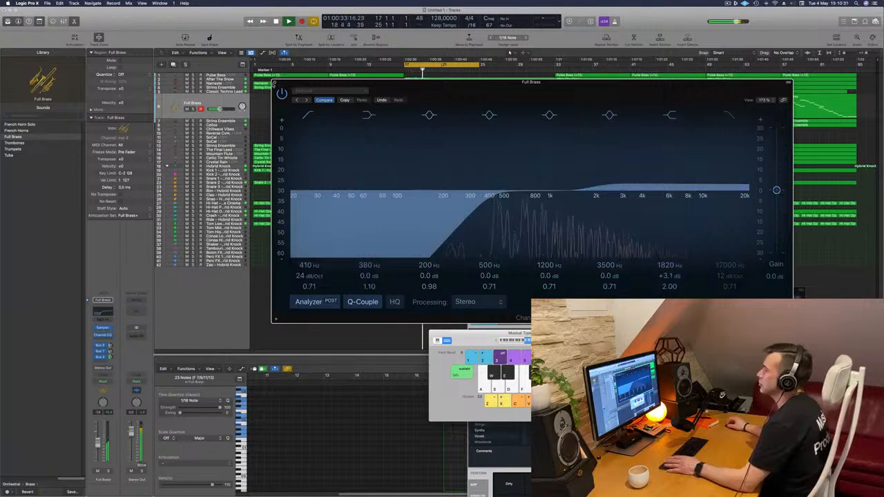
pyautogui.click(274, 83)
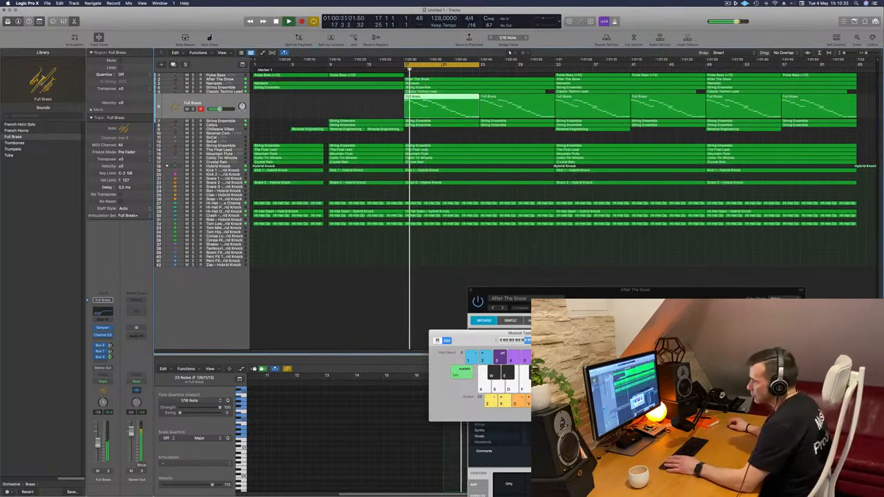
# - Check Classic Techno Lead in solo, split its first region at bar 25 and delete the bars 17–25 part
pyautogui.click(238, 92)
pyautogui.press('space')
pyautogui.press('space')
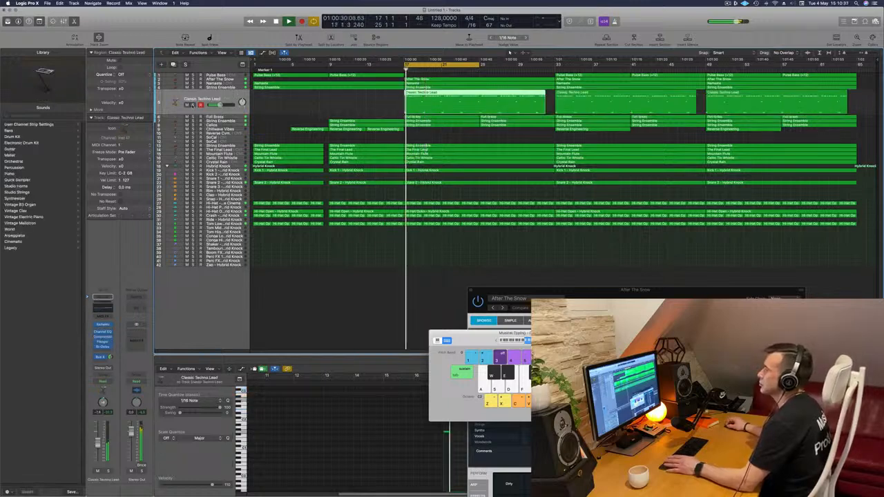
pyautogui.press('s')
pyautogui.press('s')
pyautogui.keyDown('super'); pyautogui.doubleClick(479, 93); pyautogui.keyUp('super')
pyautogui.click(449, 101)
pyautogui.press('Delete')
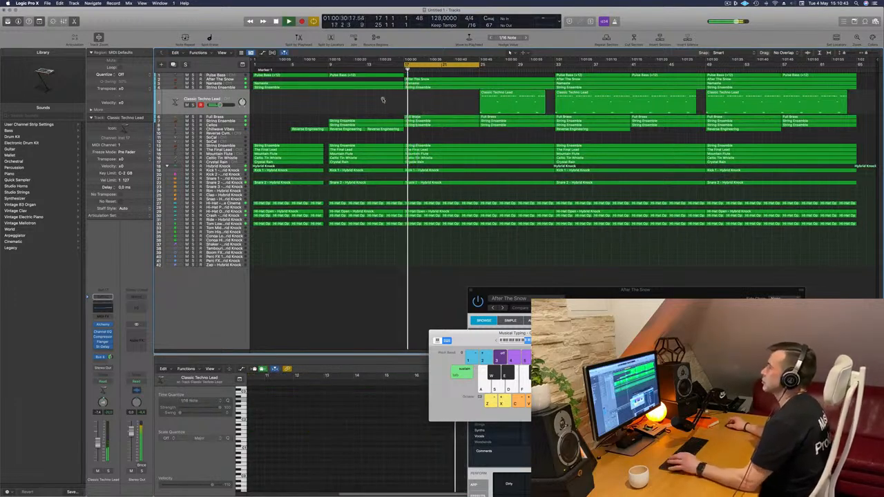
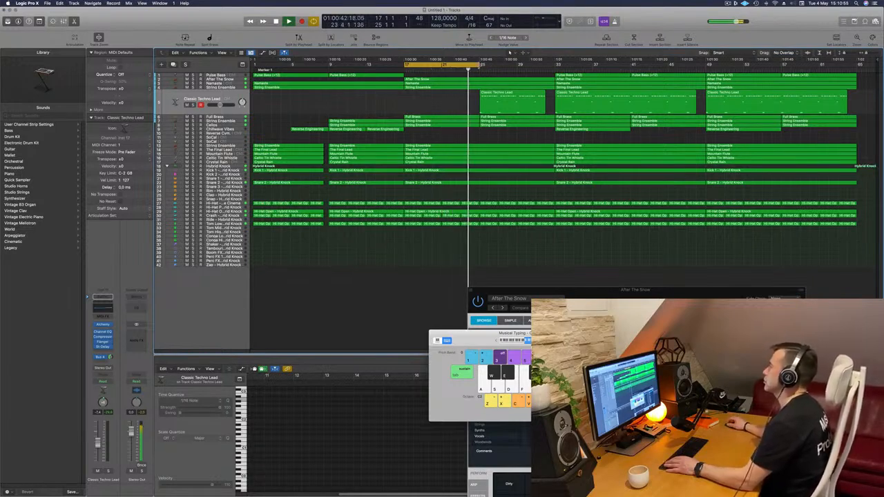
# - Extend the cycle range to bar 33 and replay from bar 17 with the Classic Techno Lead region at bar 25 selected
pyautogui.moveTo(470, 63); pyautogui.dragTo(552, 71)
pyautogui.click(214, 98)
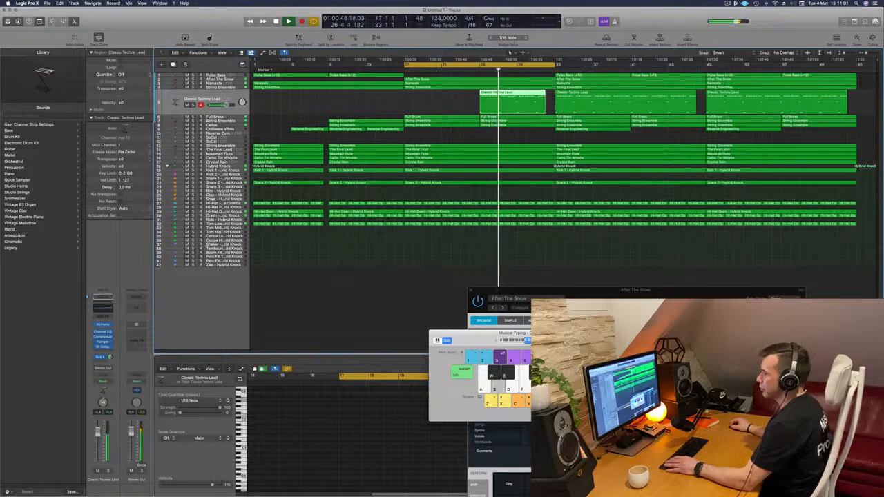
pyautogui.press('space')
pyautogui.press('space')
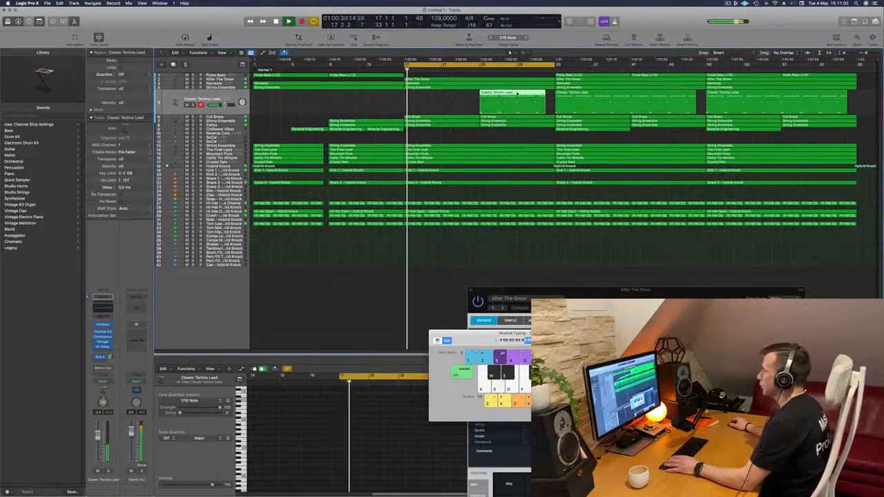
# - Transpose all notes of the Classic Techno Lead region at bar 25 up one octave and replay the section
pyautogui.press('e')
pyautogui.press('e')
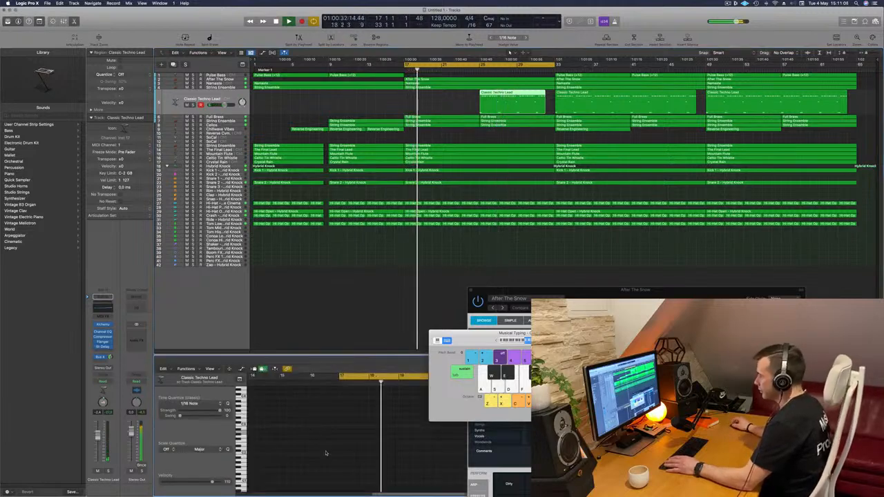
pyautogui.click(383, 427)
pyautogui.press('super+a')
pyautogui.hotkey('alt', 'shift', 'Up')
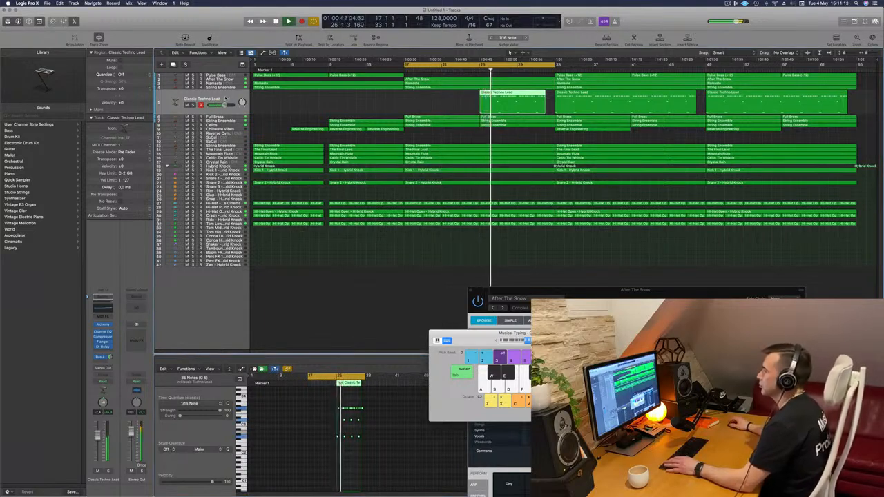
pyautogui.click(480, 69)
pyautogui.press('Return')
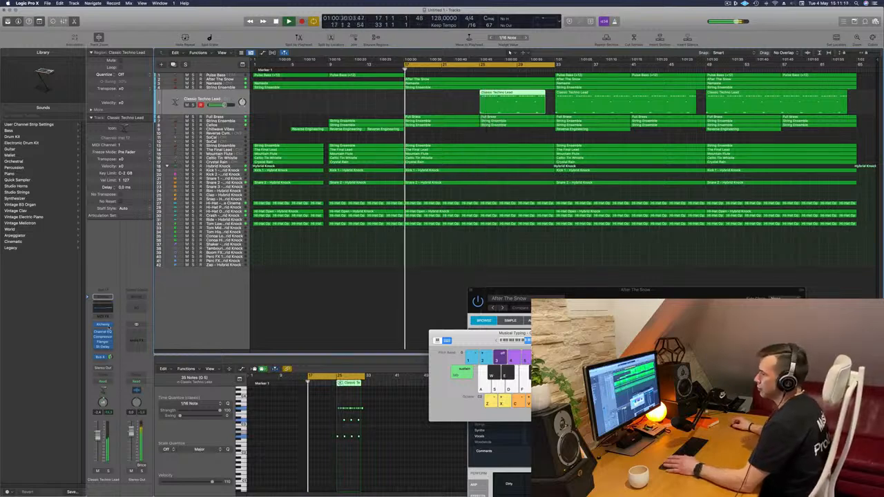
# - Open the Classic Techno Lead track's Alchemy instrument and restart playback with the cycle range set to bars 25–33
pyautogui.click(103, 325)
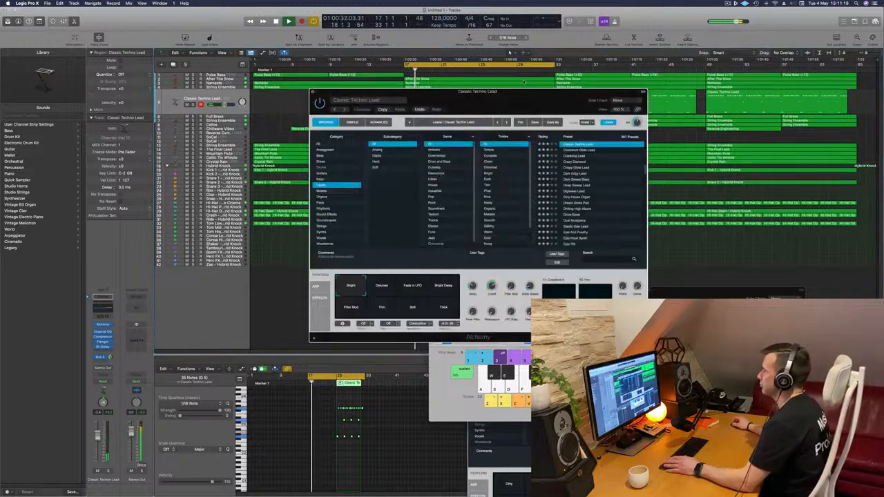
pyautogui.moveTo(545, 93); pyautogui.dragTo(380, 122)
pyautogui.moveTo(407, 64); pyautogui.dragTo(481, 69)
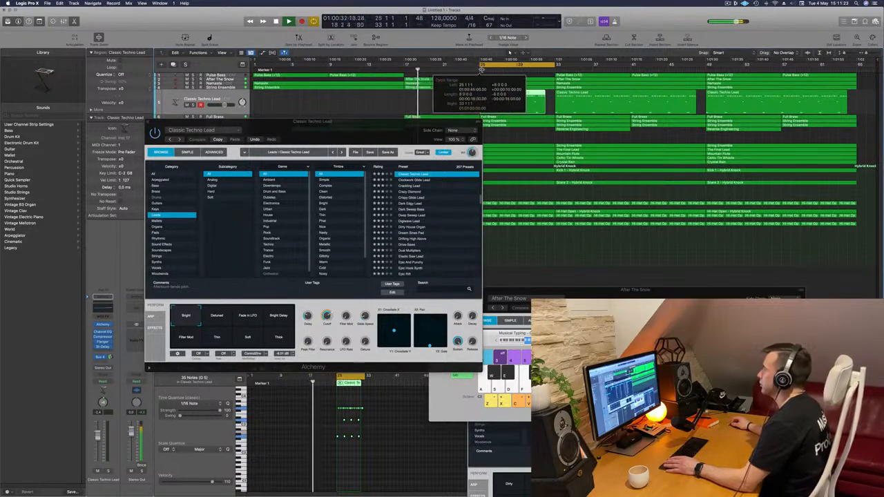
pyautogui.press('Return')
pyautogui.moveTo(368, 125); pyautogui.dragTo(345, 116)
pyautogui.press('Return')
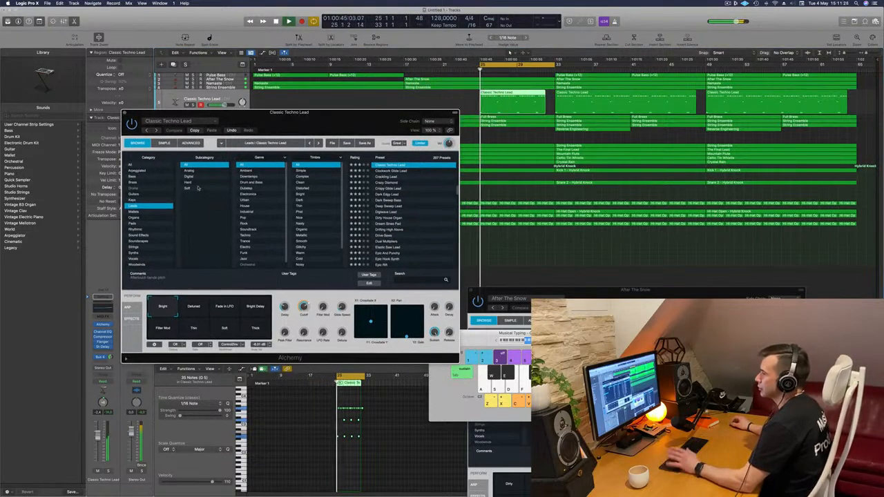
# - Audition the Dark Sweep Bass, Dual Multipliers and Drive-Saws presets on the lead track
pyautogui.click(395, 200)
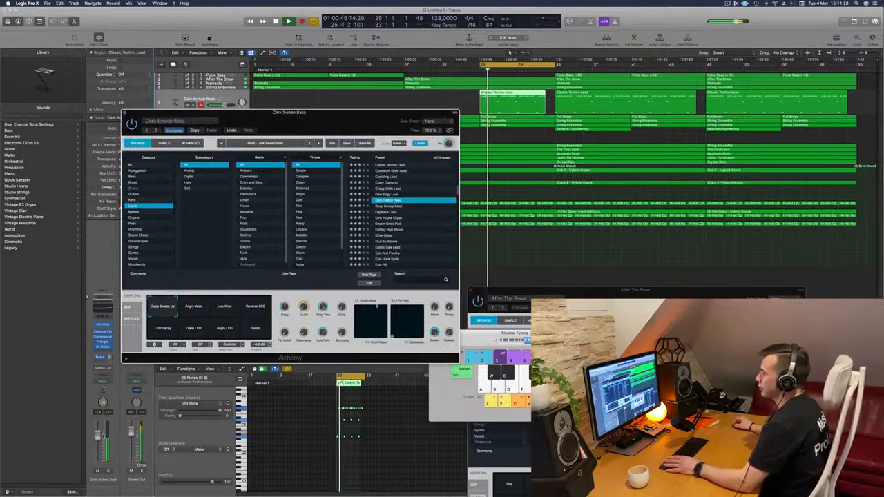
pyautogui.click(389, 241)
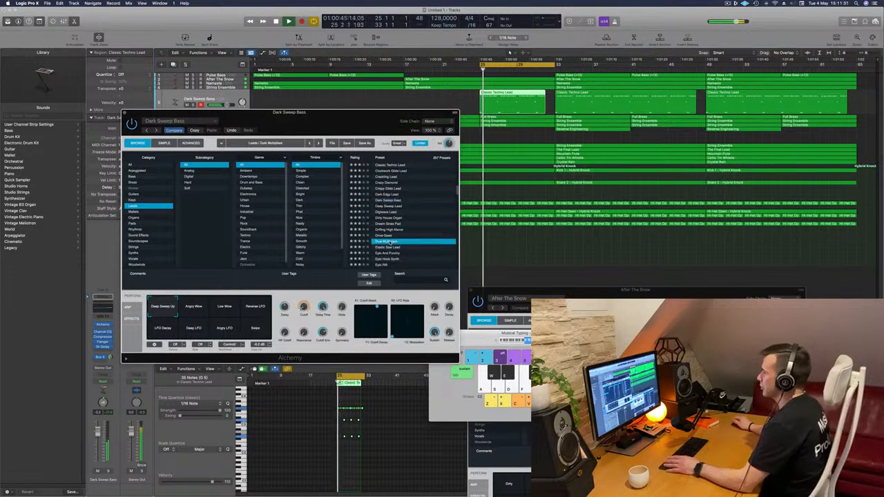
pyautogui.click(389, 236)
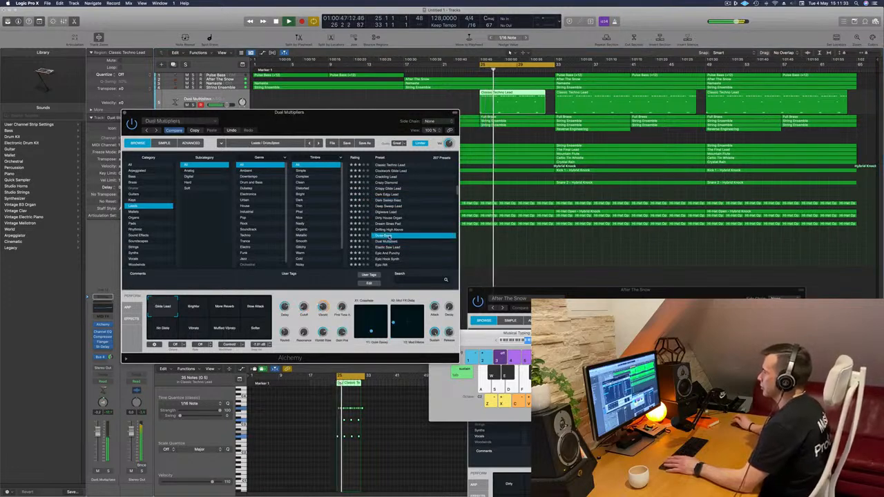
pyautogui.scroll(-2, 411, 237)
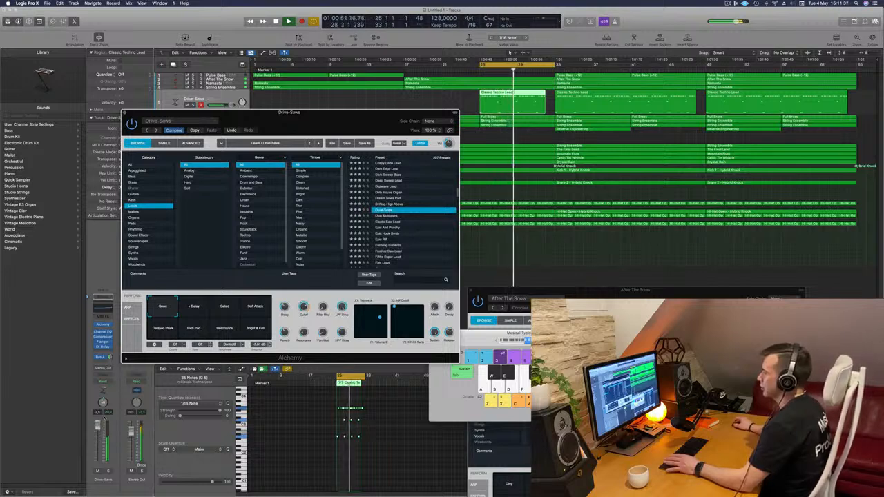
# - Compare the + Delay, Gated, Soft Attack, Rich Pad and Delayed Pluck variations of the Drive-Saws preset, then return to its Saws variation
pyautogui.click(201, 305)
pyautogui.click(227, 307)
pyautogui.click(255, 308)
pyautogui.click(195, 326)
pyautogui.click(165, 326)
pyautogui.click(164, 308)
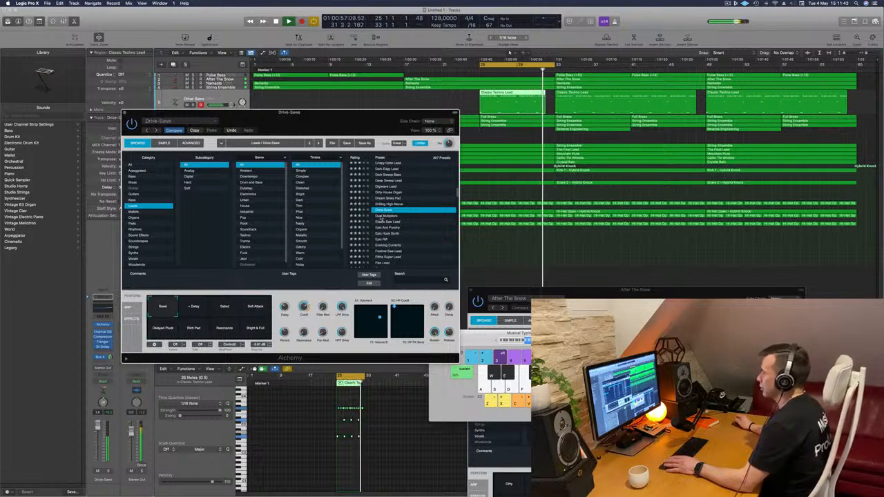
# - Audition the lead presets one by one from Dual Multipliers through Festival Saw Lead, including Elastic Saw Lead and Evolving Currents
pyautogui.click(381, 216)
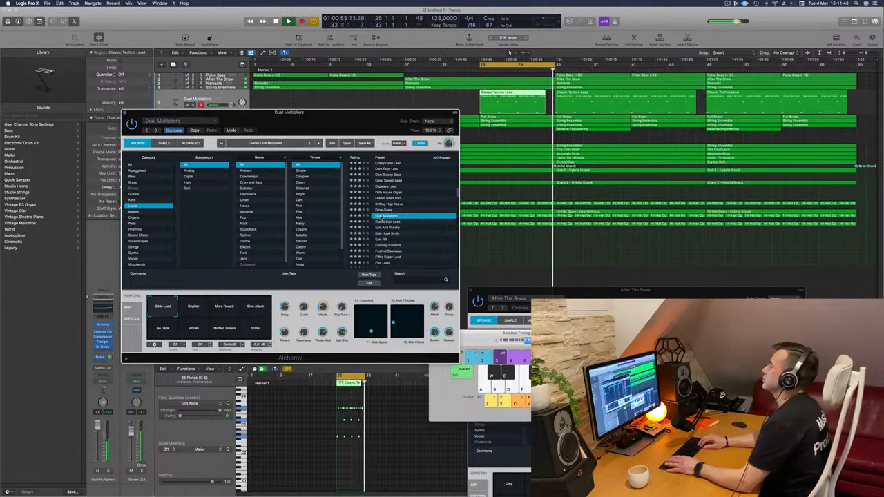
pyautogui.press('Down')
pyautogui.press('Down')
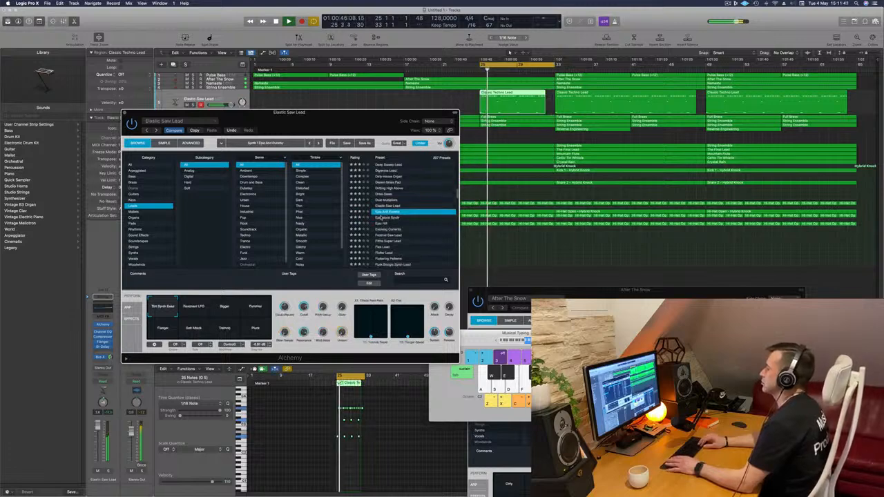
pyautogui.press('Down')
pyautogui.press('Down')
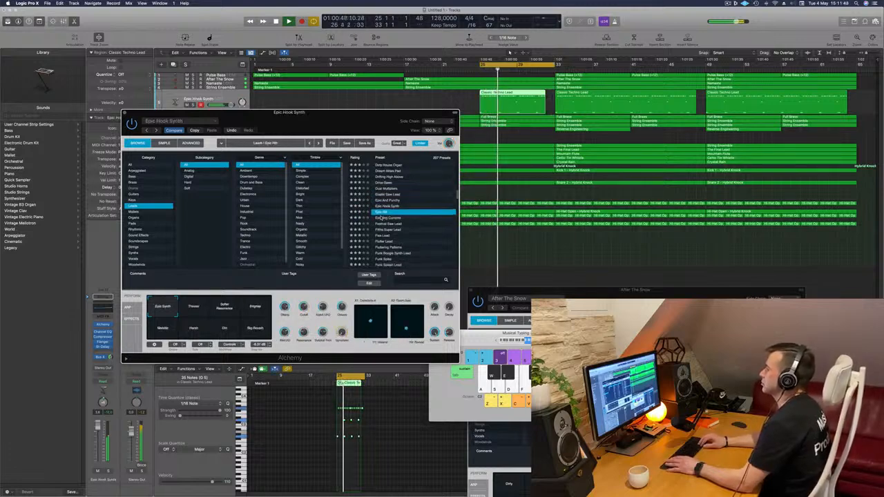
pyautogui.press('Down')
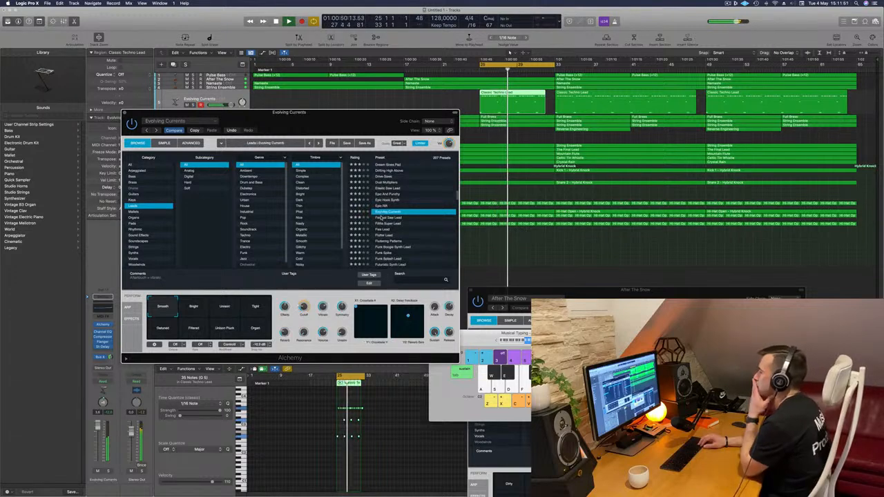
pyautogui.press('Down')
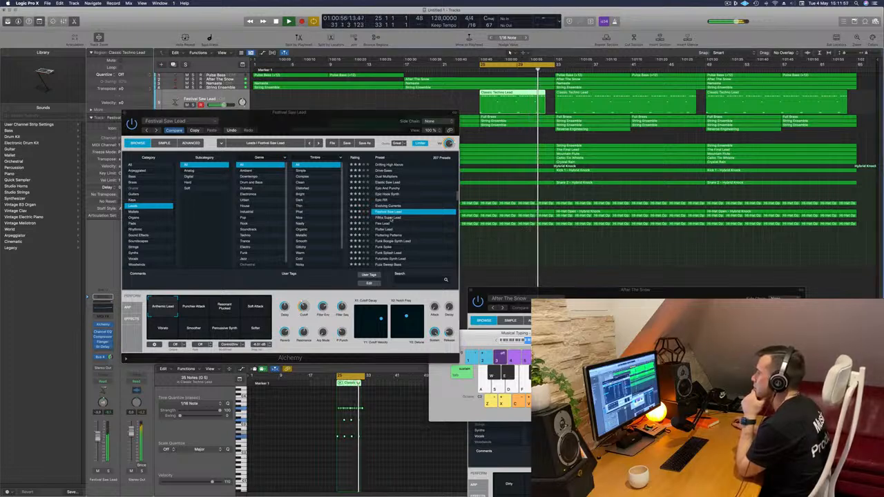
# - Audition the lead presets from Flex Lead through Gaseous Lead, including Flutter Lead, Funk Boogie Synth Lead and Fuzz Sweep Bass
pyautogui.click(384, 224)
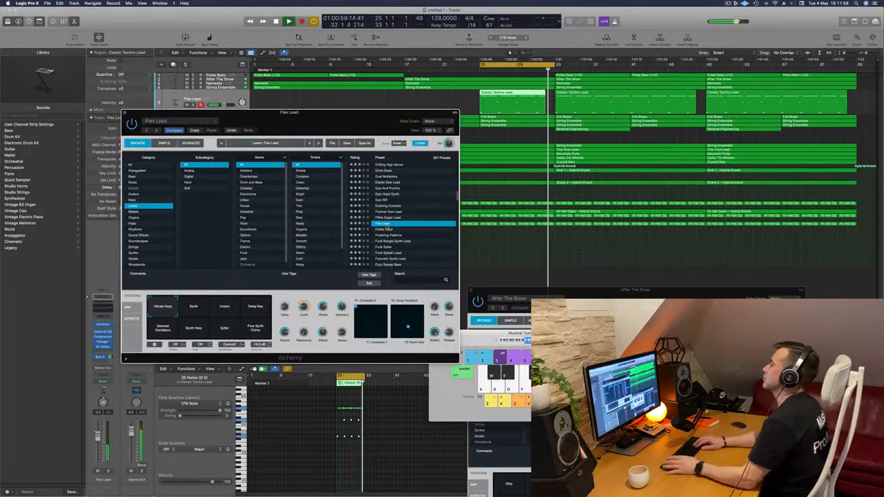
pyautogui.press('Down')
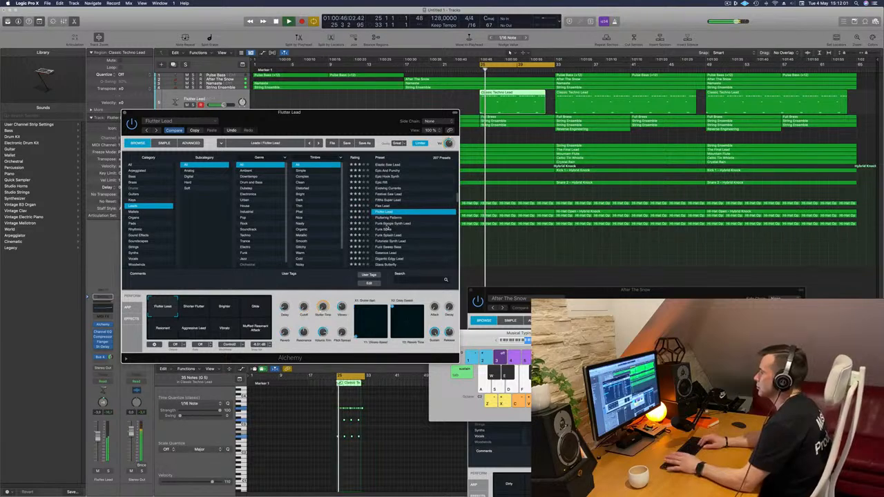
pyautogui.press('Down')
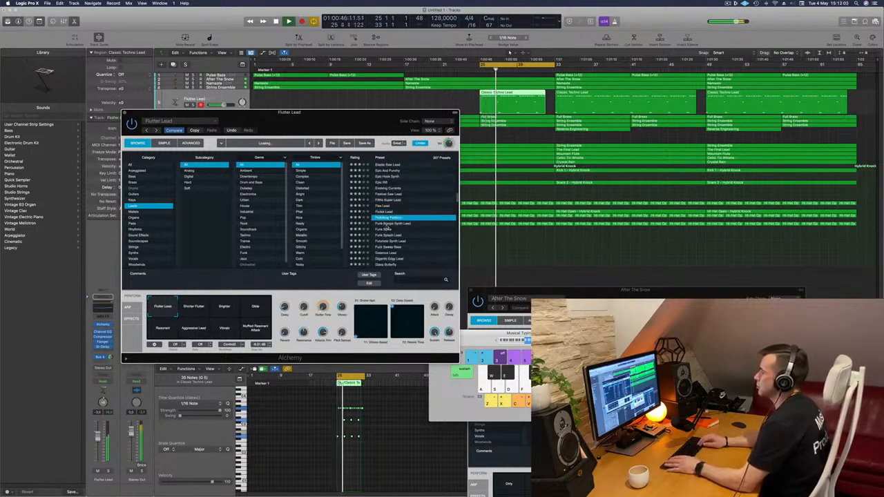
pyautogui.press('Down')
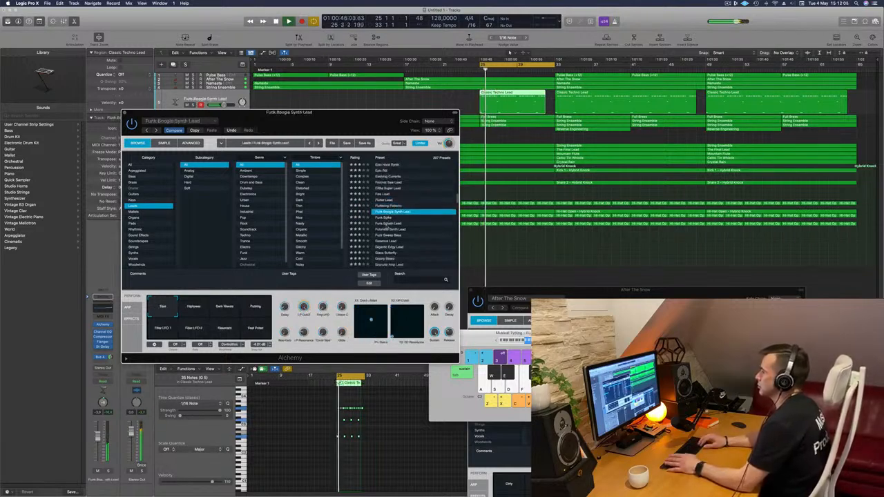
pyautogui.press('Down')
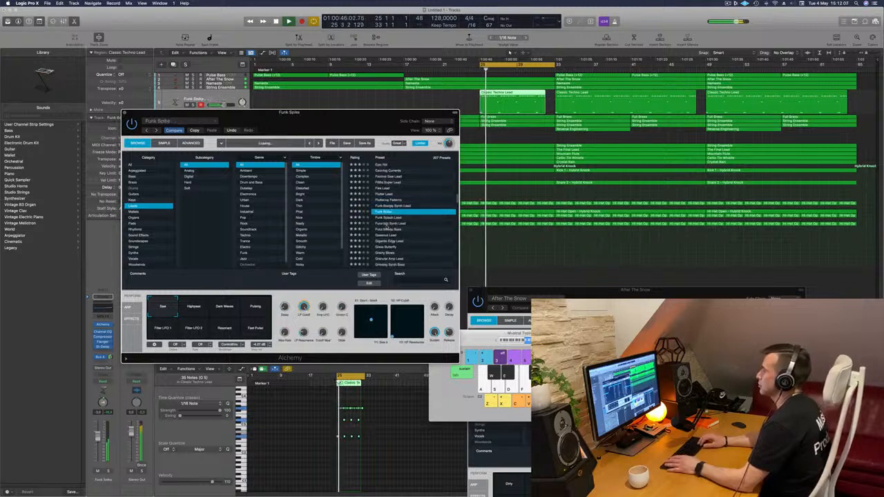
pyautogui.press('Down')
pyautogui.press('Down')
pyautogui.press('Down')
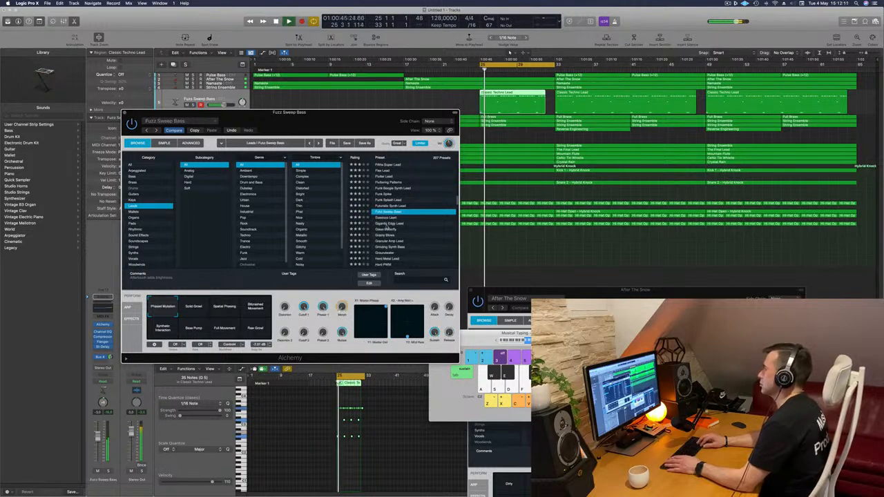
# - Audition the lead presets from Gigantic Edge Lead through Hardstyle Screech, including Glass Butterfly, Granular Amp Lead and Hard Metal Lead
pyautogui.press('Down')
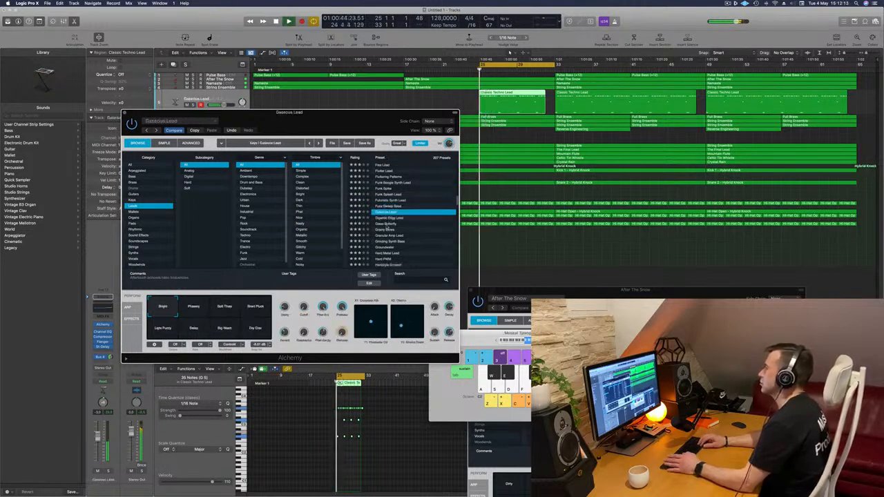
pyautogui.press('Down')
pyautogui.press('Down')
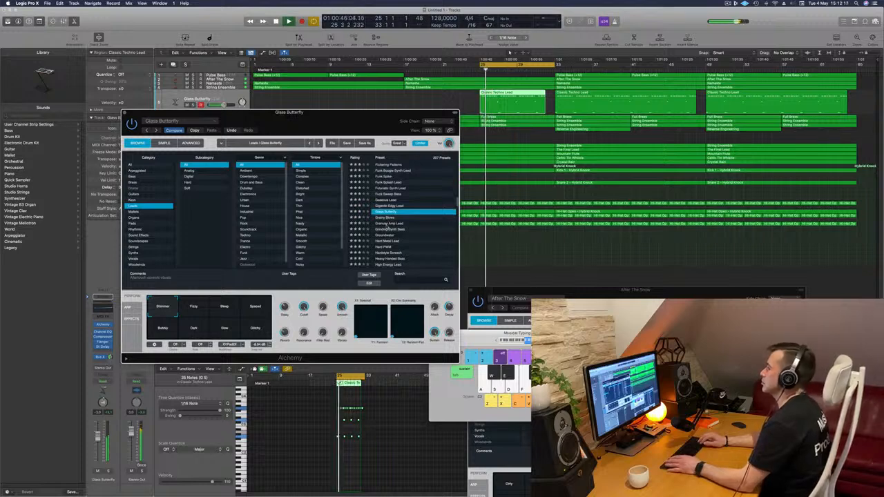
pyautogui.press('Down')
pyautogui.press('Down')
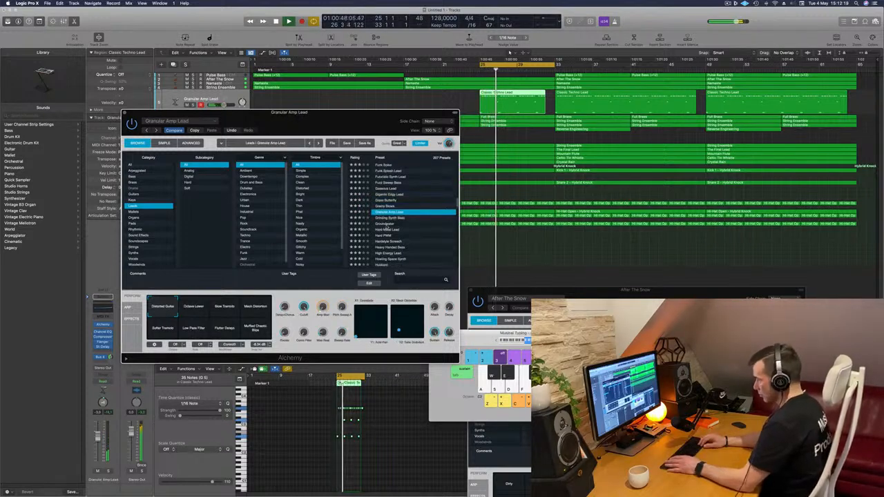
pyautogui.press('Down')
pyautogui.press('Down')
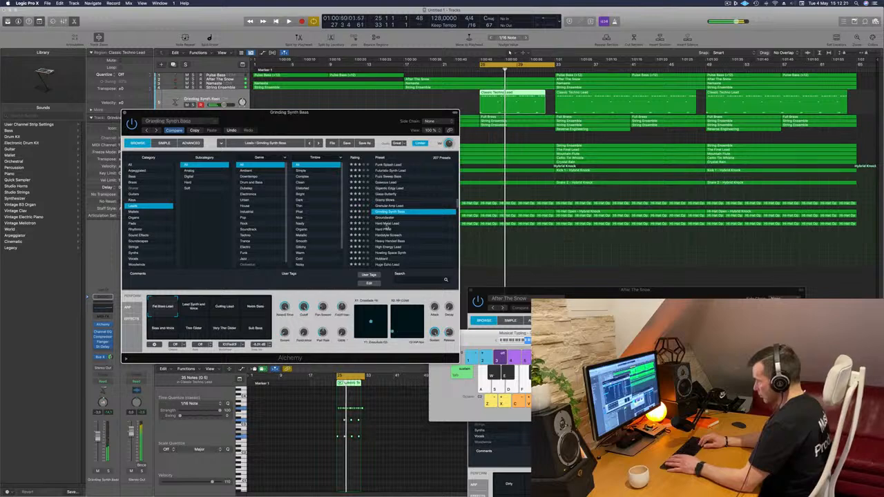
pyautogui.press('Down')
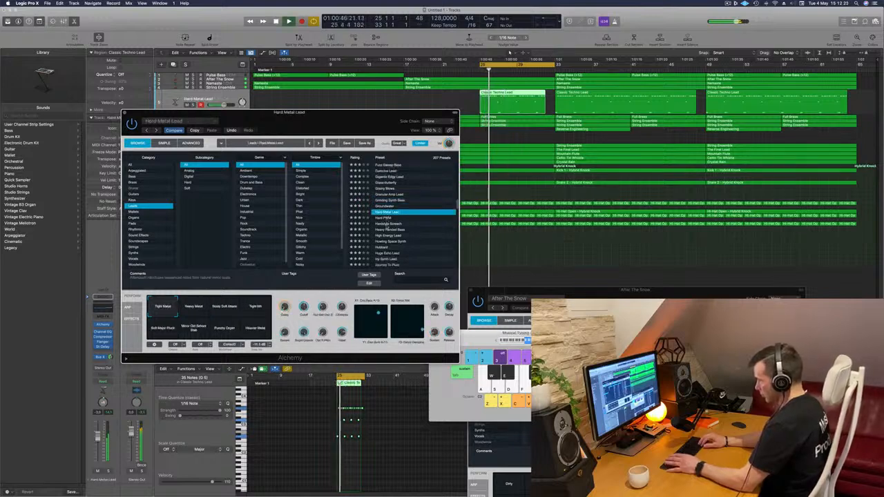
pyautogui.press('Down')
# - Audition the lead presets from Heavy Handed Bass through Leads United, including High Energy Lead, Hubbard and Icy Synth Lead
pyautogui.press('Down')
pyautogui.press('Down')
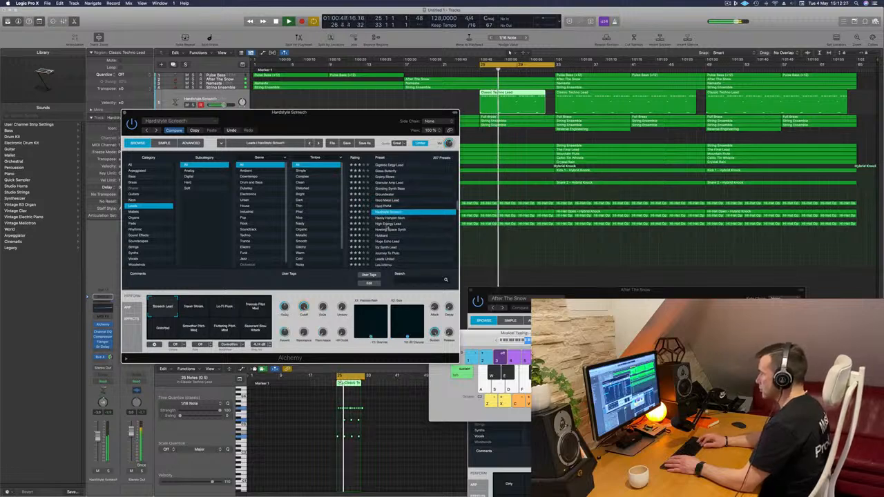
pyautogui.press('Down')
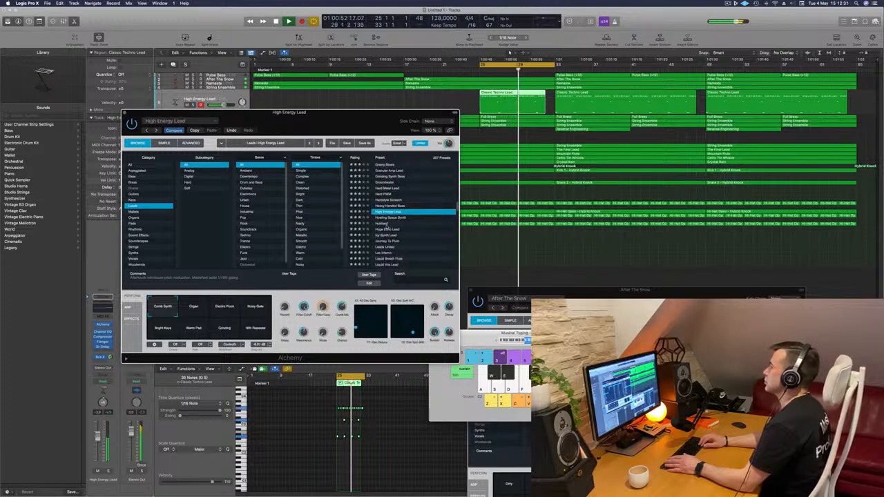
pyautogui.press('Down')
pyautogui.press('Down')
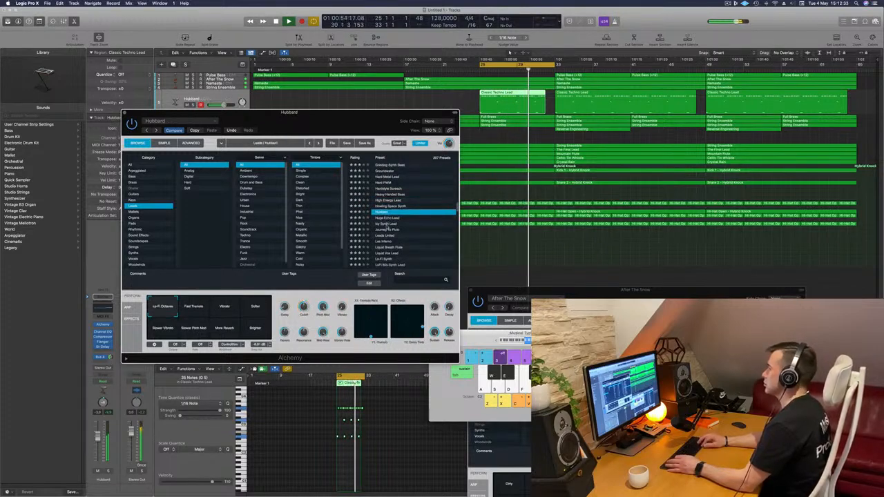
pyautogui.press('Down')
pyautogui.press('Down')
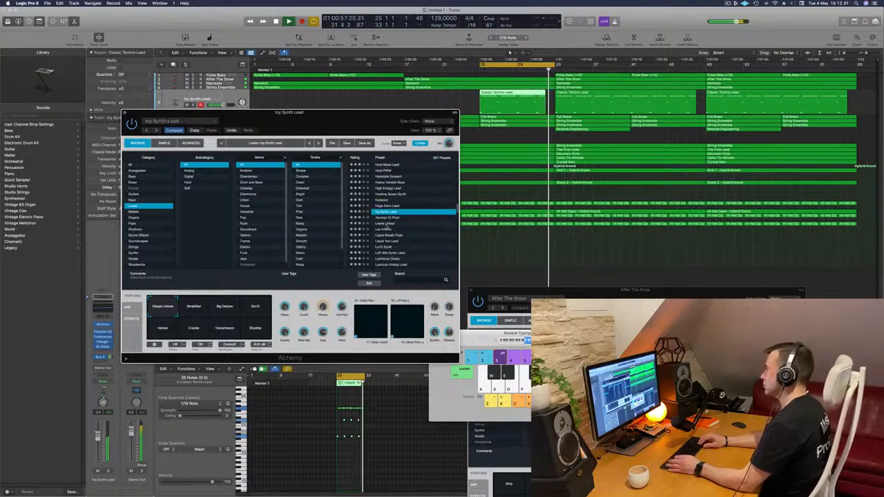
pyautogui.press('Down')
pyautogui.press('Down')
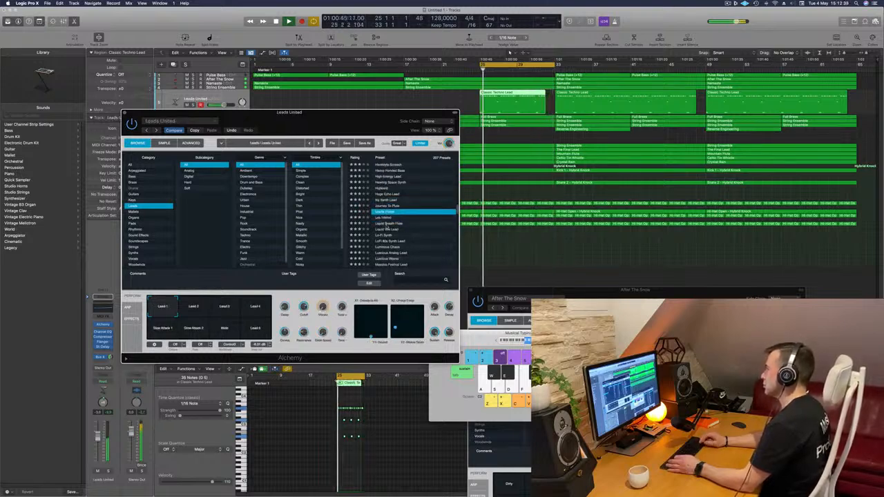
# - Continue through the lead presets past Liquid Breath Flute, Lo-Fi Synth and Luscious Waves, and load Massive Festival Lead
pyautogui.press('Down')
pyautogui.press('Down')
pyautogui.press('Down')
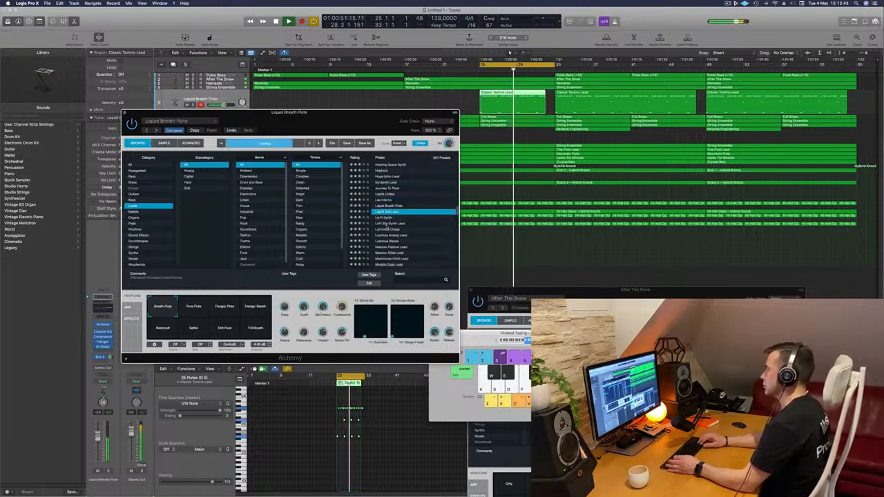
pyautogui.press('Down')
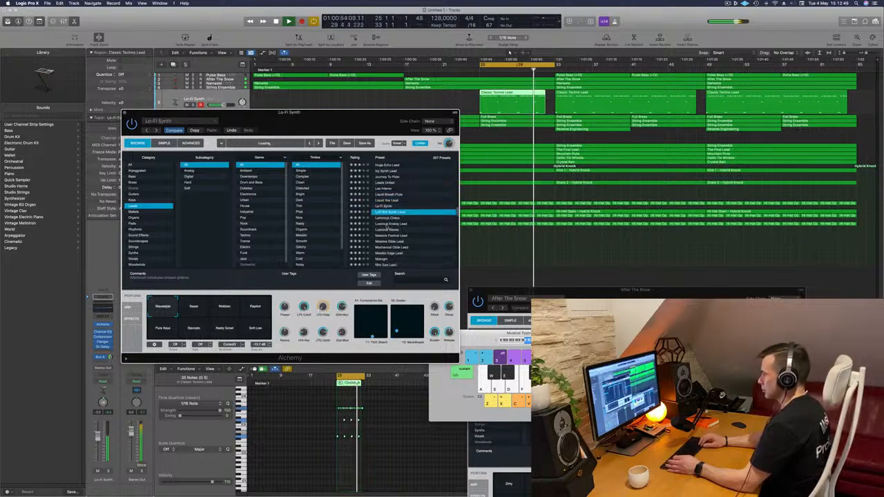
pyautogui.press('Down')
pyautogui.press('Down')
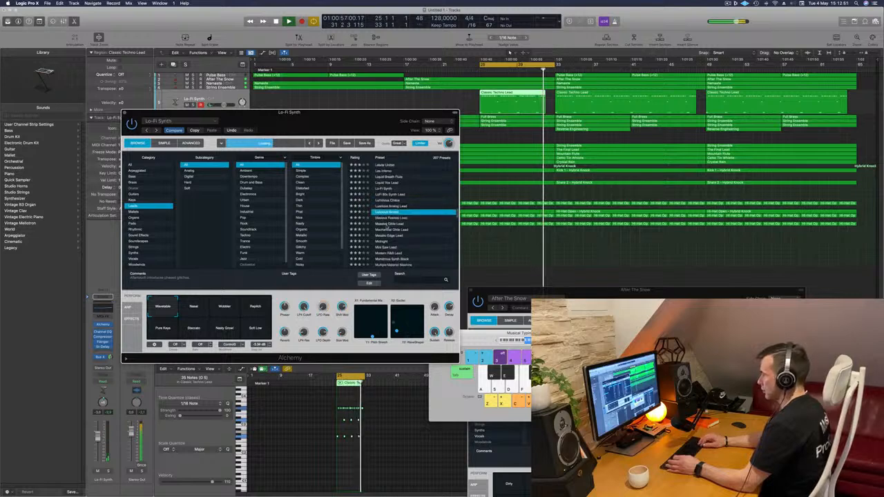
pyautogui.press('Down')
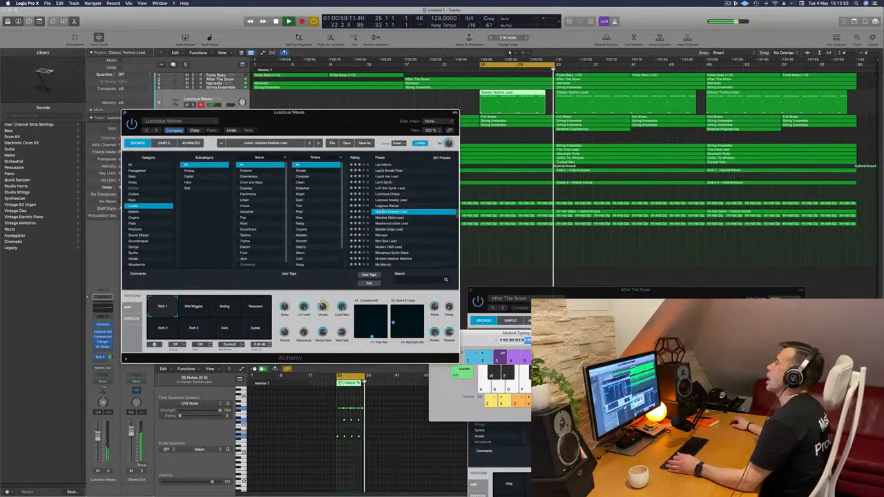
# - Compare the variations of the Massive Festival Lead preset, including Lead 2, Lead 3, S&H 1 and S&H 2, then return to Lead 1
pyautogui.moveTo(358, 119); pyautogui.dragTo(416, 109)
pyautogui.click(295, 292)
pyautogui.click(324, 293)
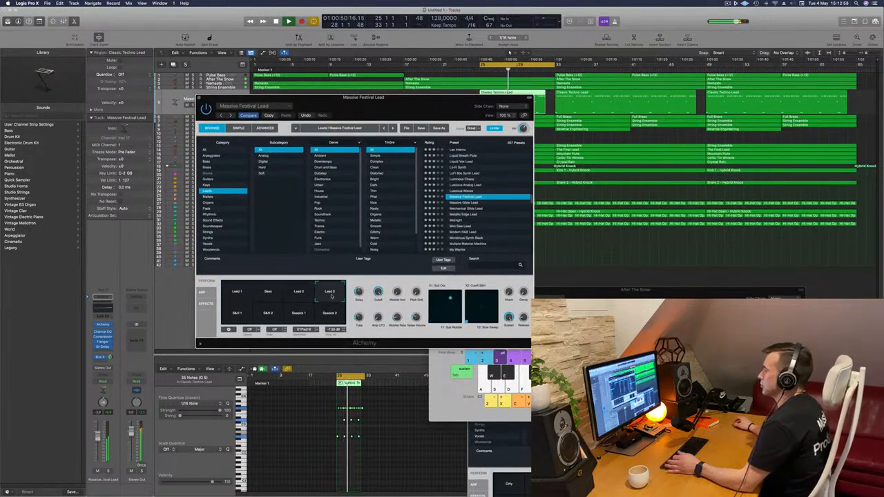
pyautogui.click(236, 315)
pyautogui.click(266, 315)
pyautogui.click(299, 315)
pyautogui.click(327, 316)
pyautogui.click(237, 314)
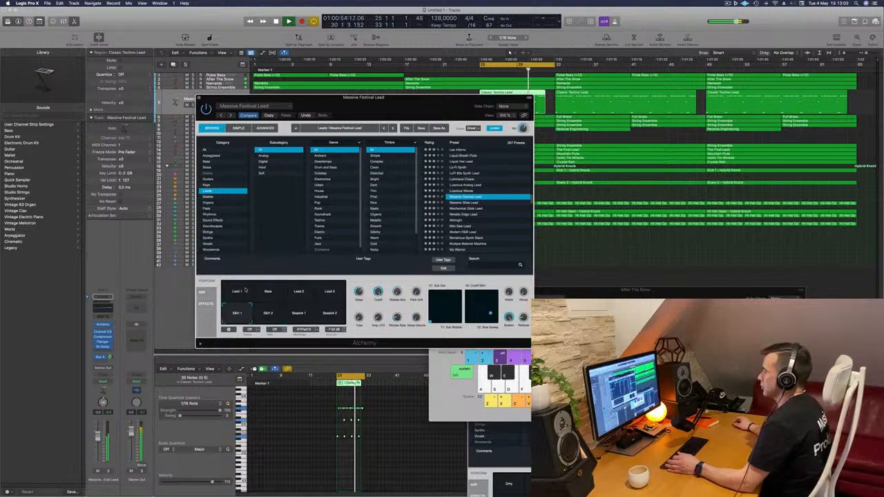
pyautogui.click(238, 293)
pyautogui.click(302, 293)
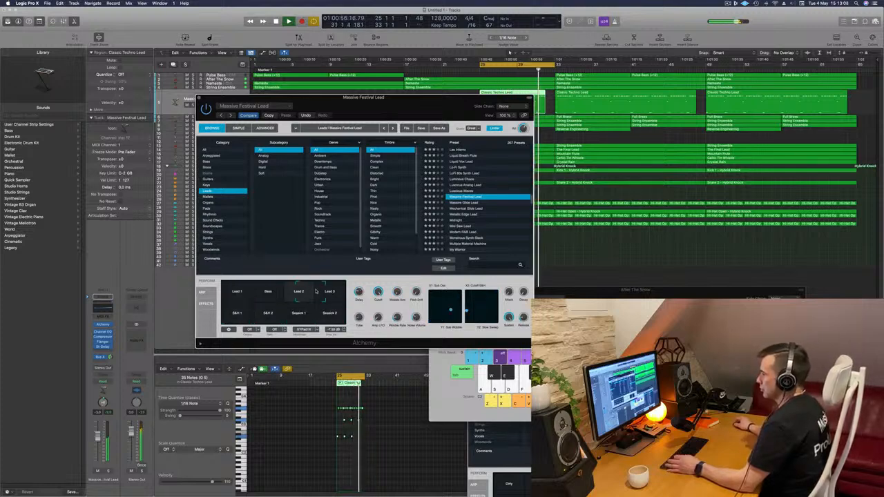
pyautogui.click(230, 291)
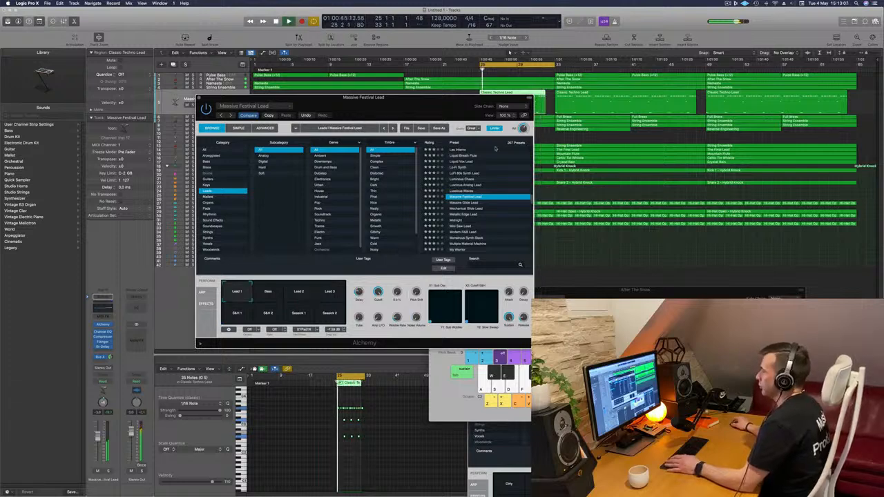
# - Add a low cut at 610 Hz with a 24 dB/Oct slope to the Massive Festival Lead track's Channel EQ
pyautogui.moveTo(443, 104); pyautogui.dragTo(359, 125)
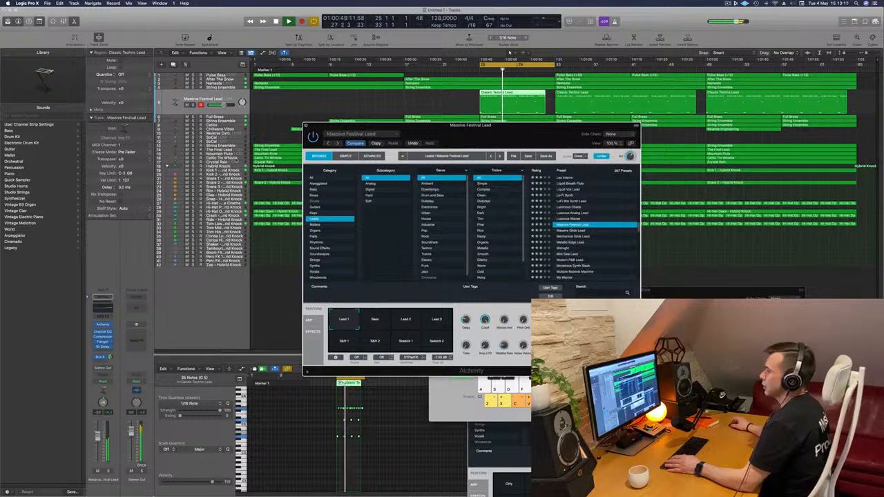
pyautogui.click(108, 297)
pyautogui.click(108, 297)
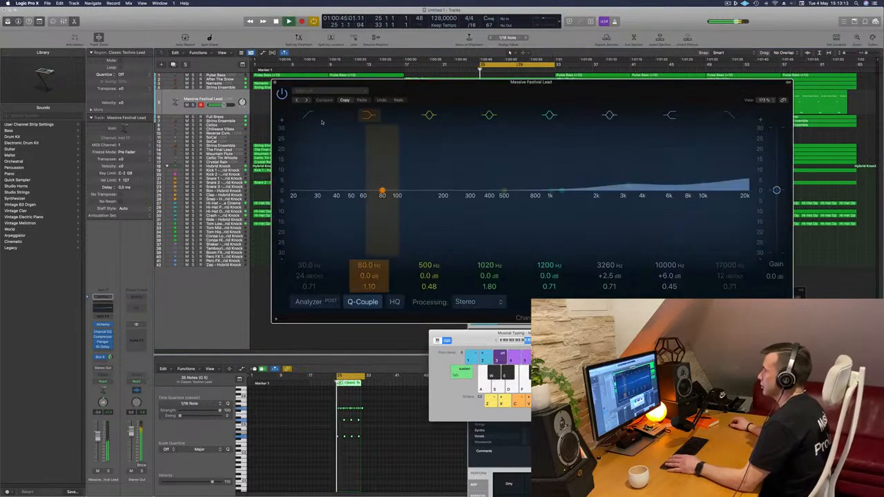
pyautogui.moveTo(298, 209); pyautogui.dragTo(515, 201)
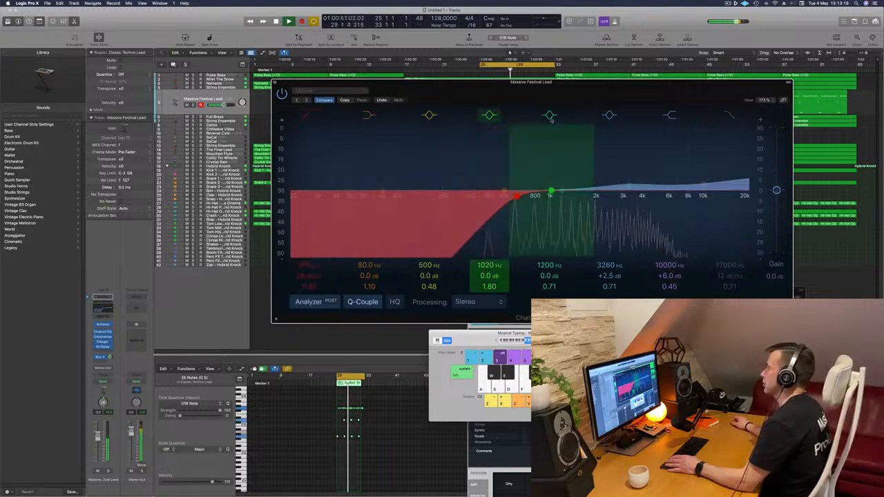
pyautogui.moveTo(546, 82); pyautogui.dragTo(623, 81)
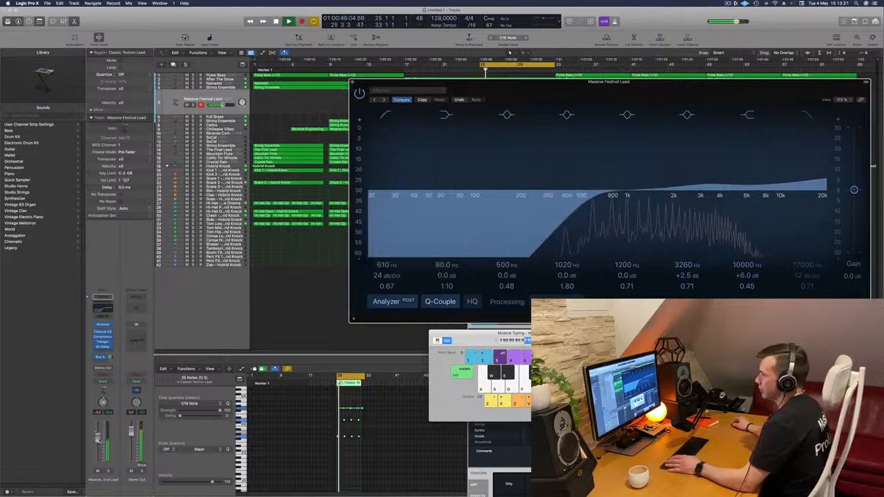
pyautogui.click(353, 82)
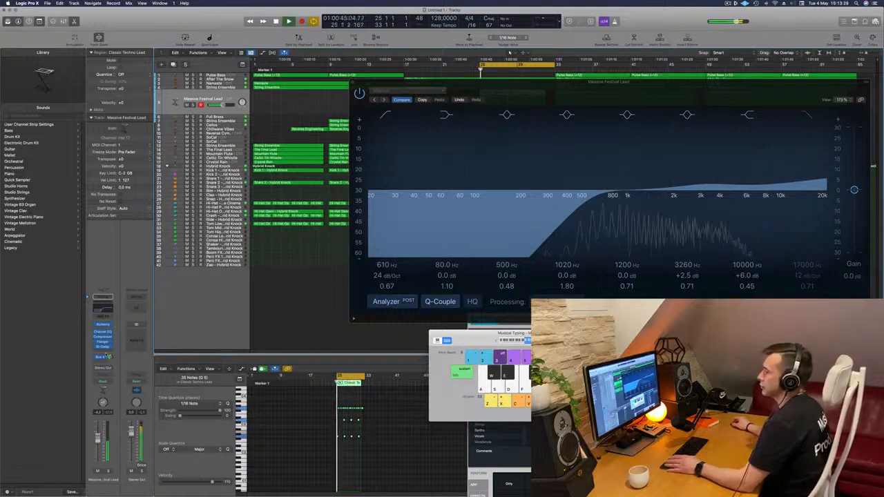
# - Insert a Direction Mixer with a spread of 2.00 on the Massive Festival Lead track and slightly adjust the track's volume
pyautogui.click(104, 350)
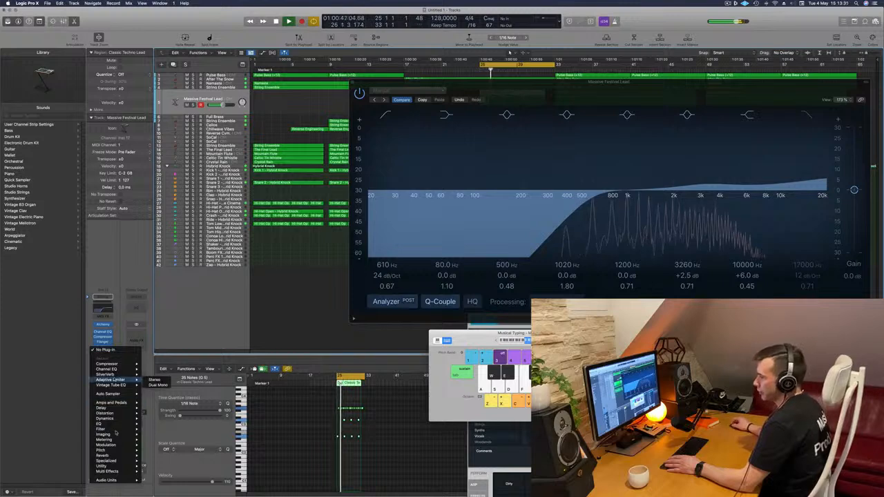
pyautogui.moveTo(128, 457)
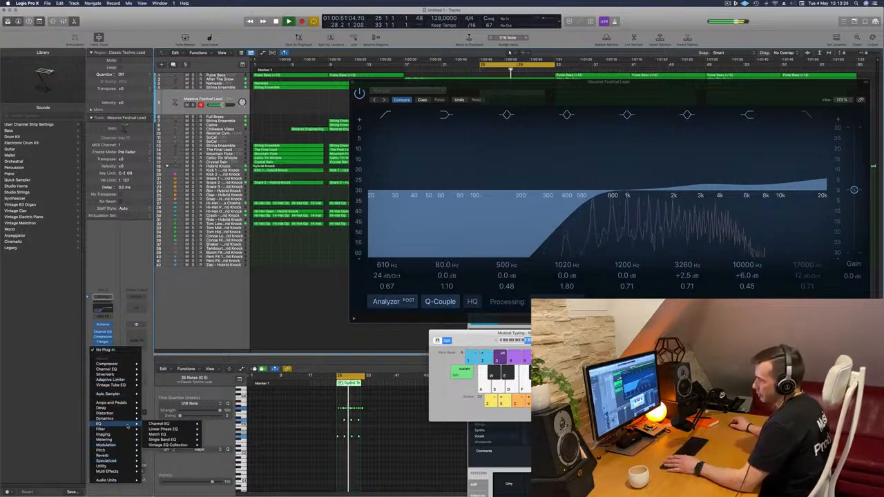
pyautogui.moveTo(125, 441)
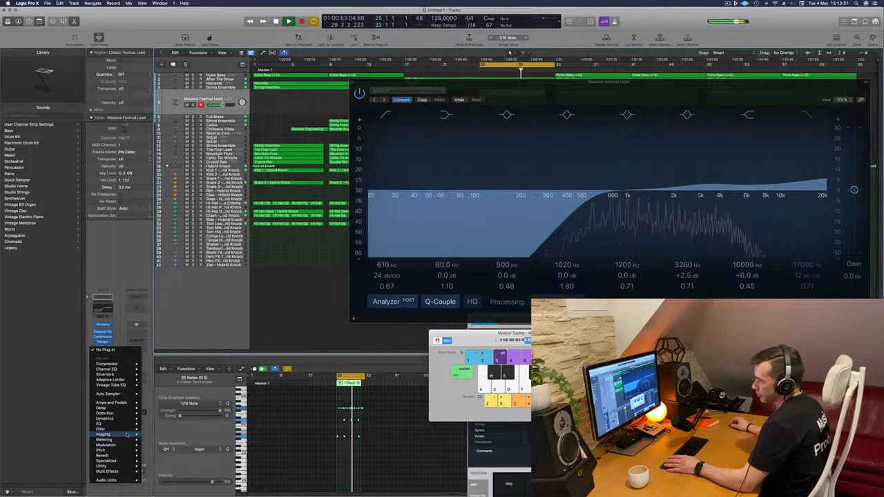
pyautogui.moveTo(166, 440)
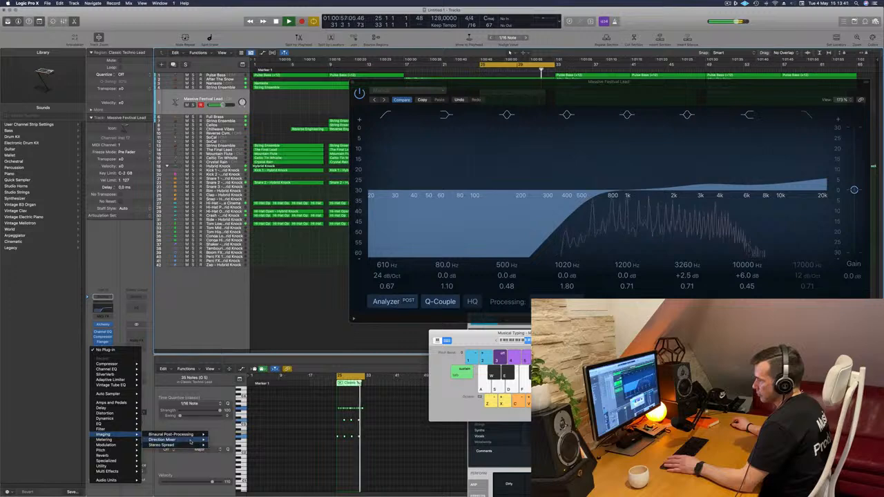
pyautogui.click(220, 440)
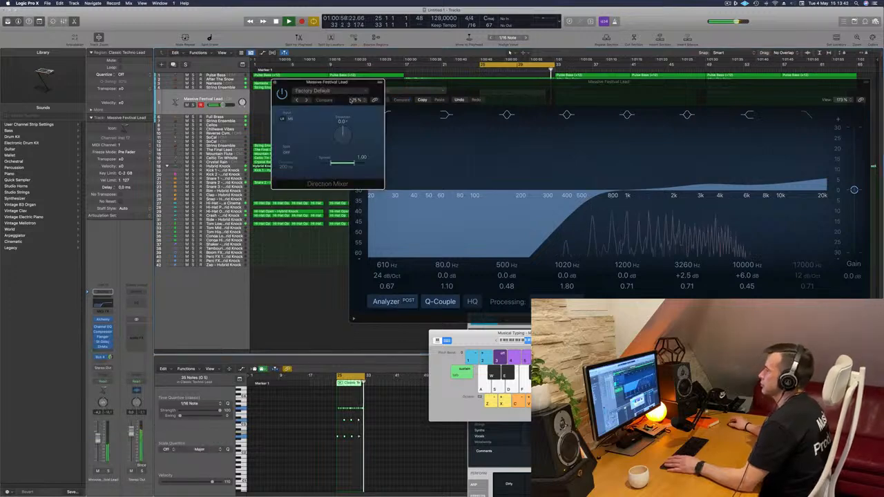
pyautogui.moveTo(358, 161); pyautogui.dragTo(380, 166)
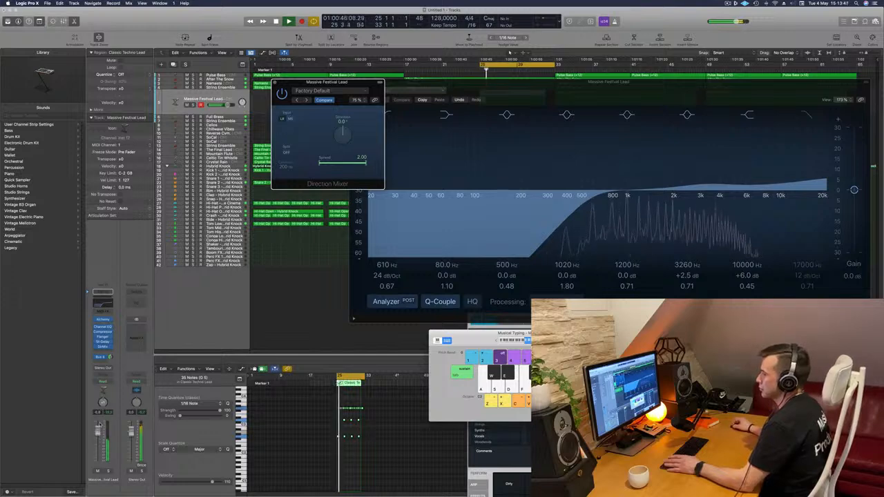
pyautogui.moveTo(97, 429); pyautogui.dragTo(97, 434)
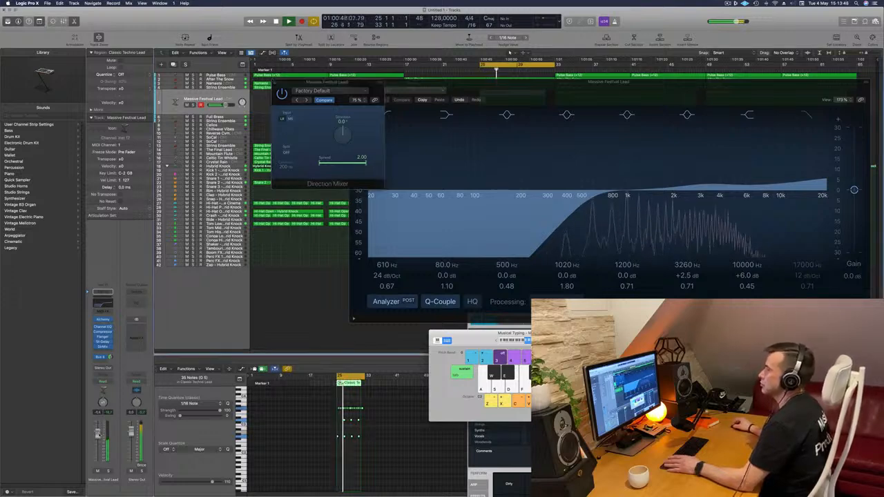
# - Try the Direction Mixer's split mode, set the direction to -4.0° with split off, and lower the lead track's volume slightly
pyautogui.click(288, 152)
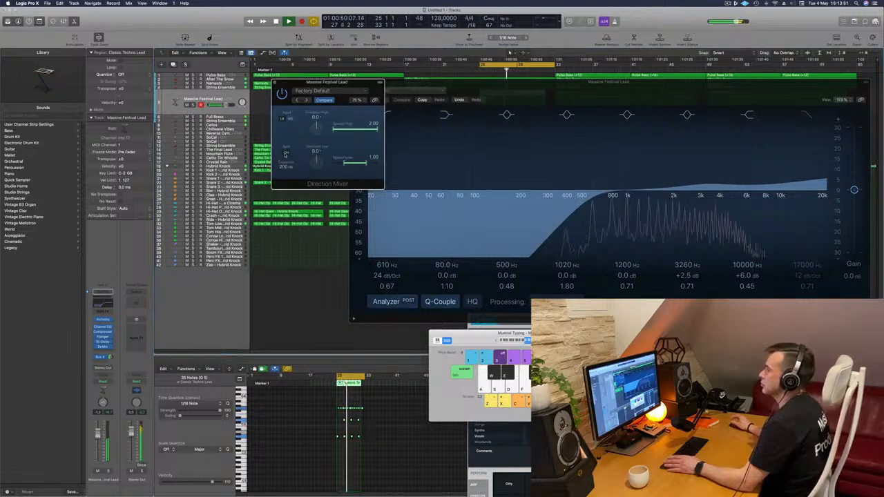
pyautogui.click(286, 153)
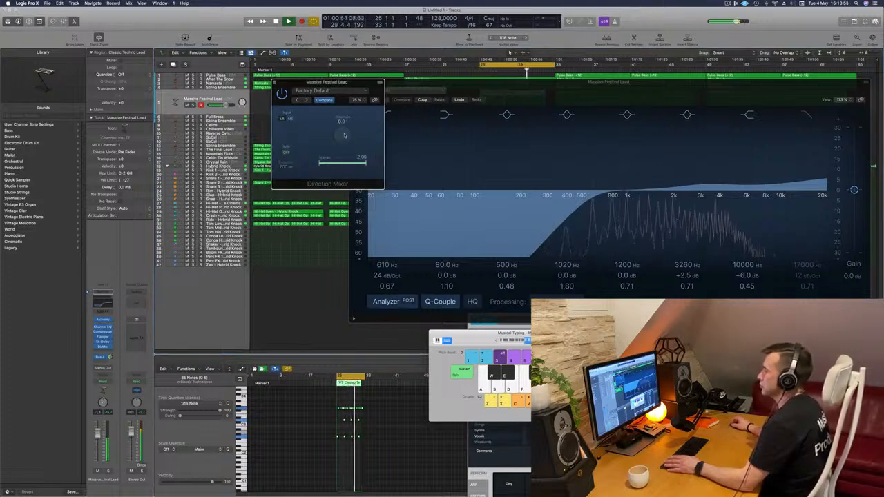
pyautogui.moveTo(345, 145); pyautogui.dragTo(346, 142)
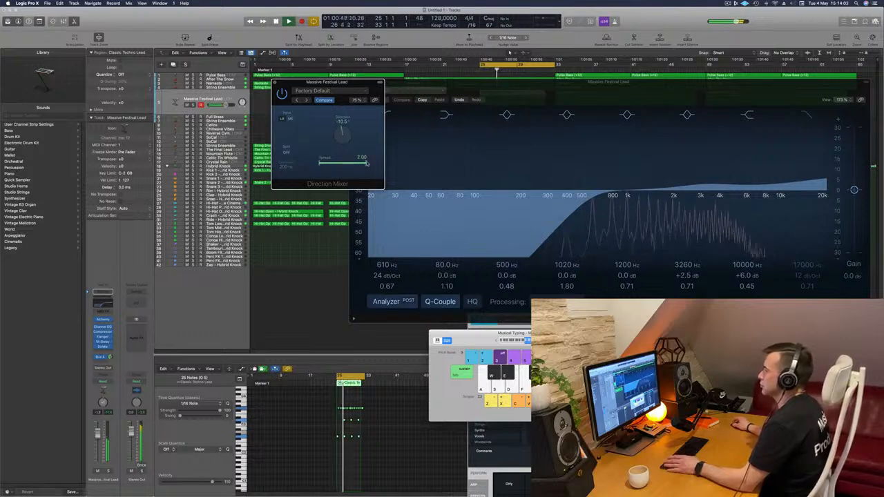
pyautogui.moveTo(342, 139); pyautogui.dragTo(343, 135)
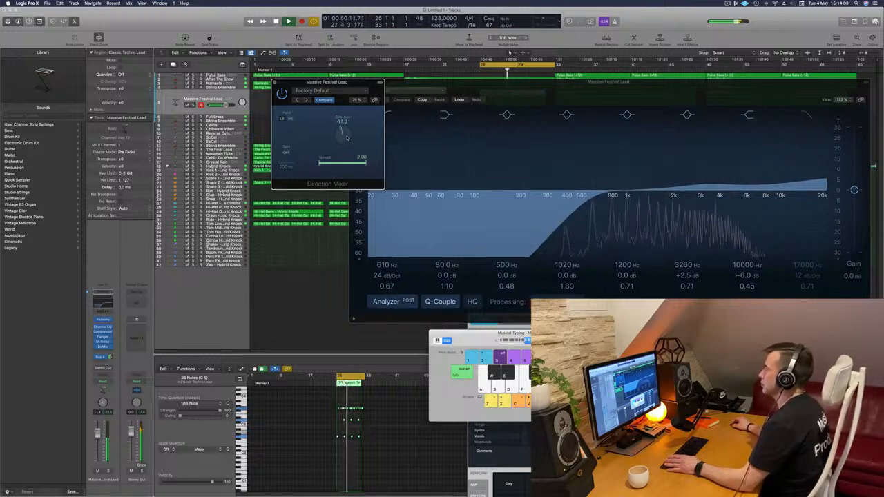
pyautogui.press('space')
pyautogui.press('space')
pyautogui.moveTo(98, 435); pyautogui.dragTo(98, 439)
pyautogui.click(104, 306)
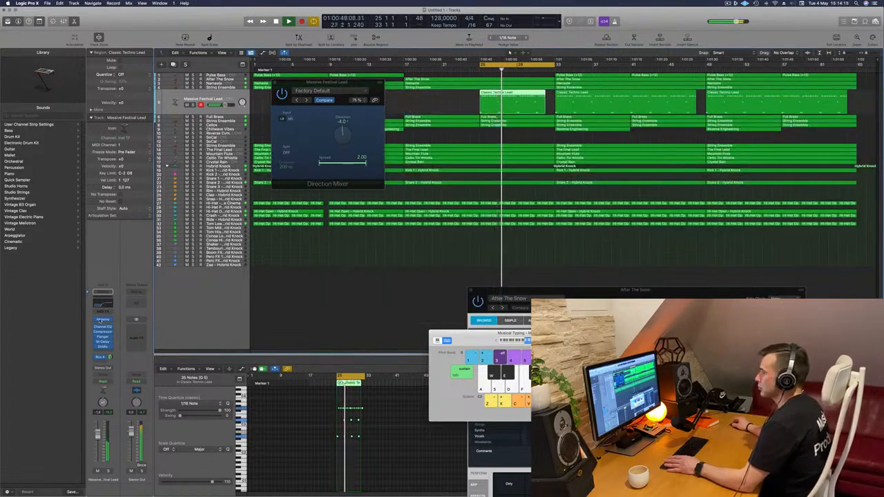
# - Fine-tune the Cutoff of the Massive Festival Lead sound in Alchemy and close the lead track's plug-in windows
pyautogui.click(103, 320)
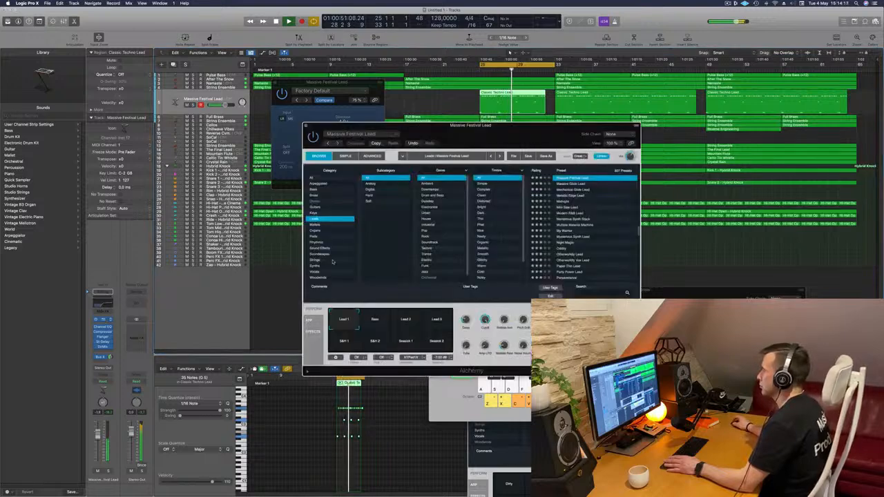
pyautogui.moveTo(486, 328); pyautogui.dragTo(488, 330)
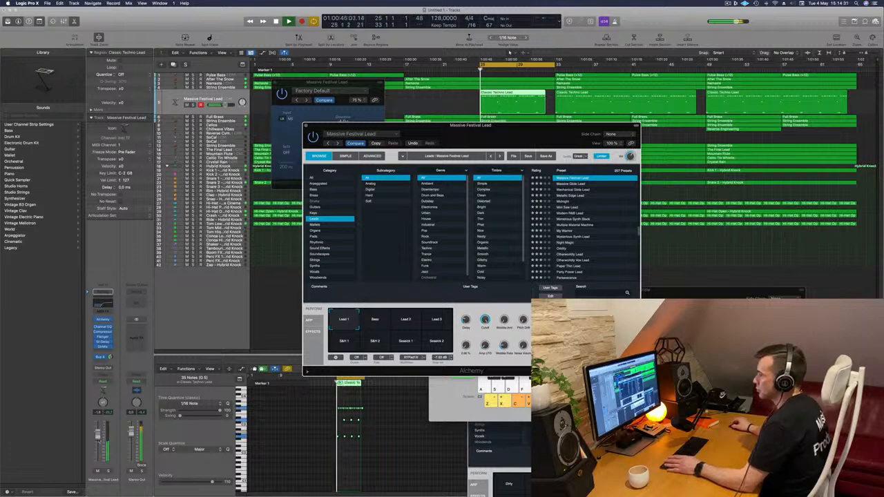
pyautogui.click(305, 125)
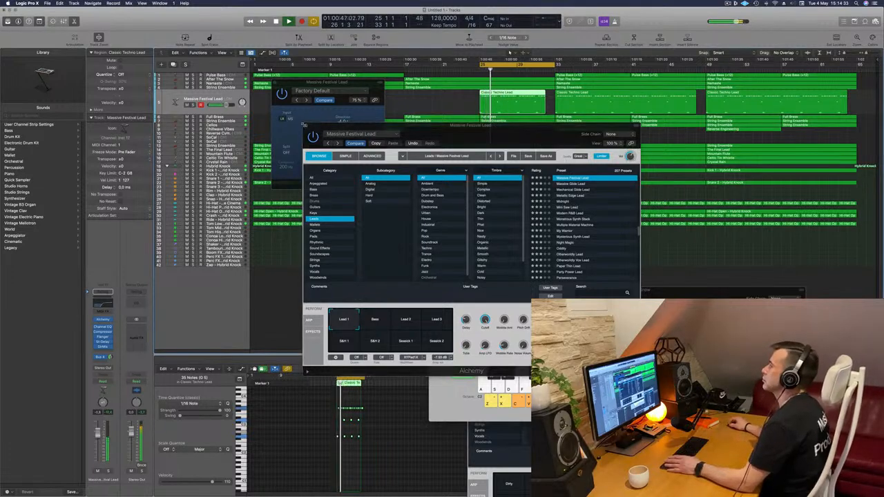
pyautogui.click(306, 127)
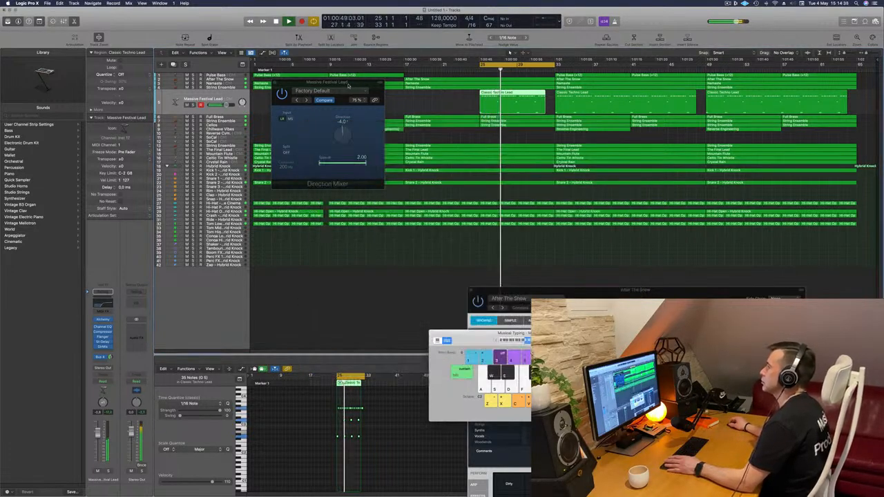
pyautogui.click(275, 84)
pyautogui.click(273, 83)
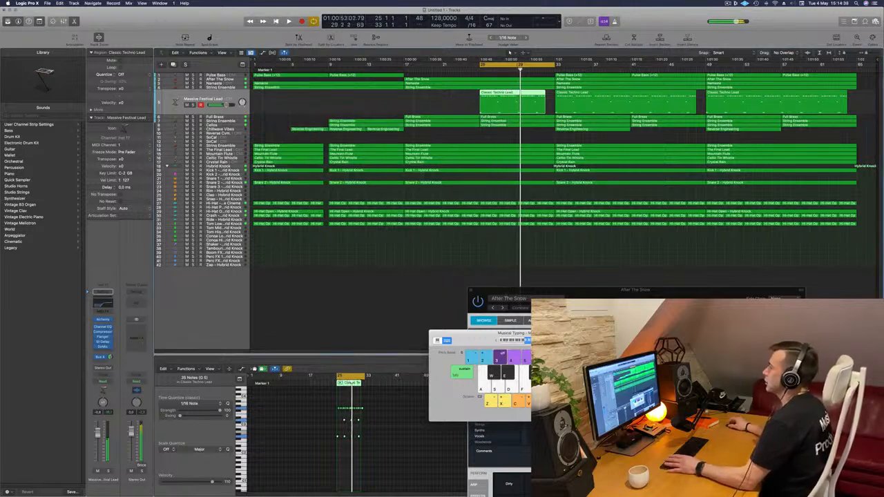
# - Extend the cycle range back to bar 17 so it covers bars 17 to 33
pyautogui.moveTo(481, 64); pyautogui.dragTo(406, 75)
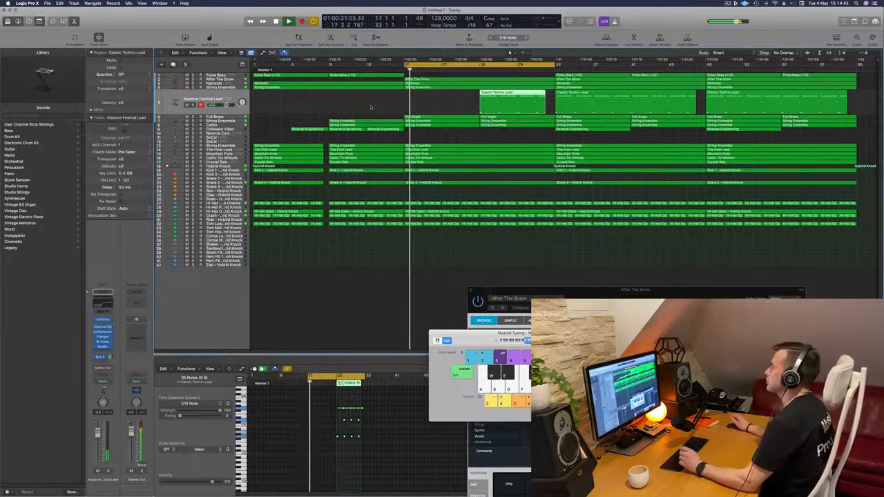
# - Move the cycle range to bars 33 to 49 and play the arrangement from there
pyautogui.click(371, 107)
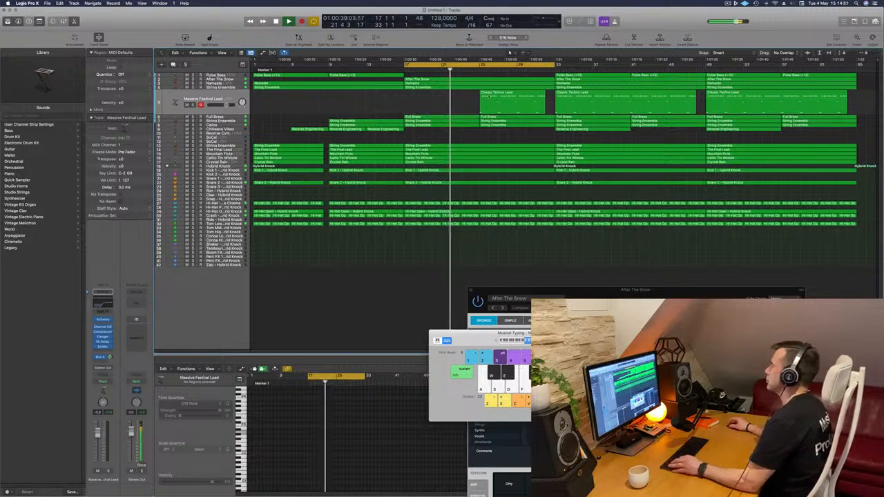
pyautogui.press('space')
pyautogui.press('space')
pyautogui.moveTo(504, 65); pyautogui.dragTo(658, 66)
pyautogui.press('space')
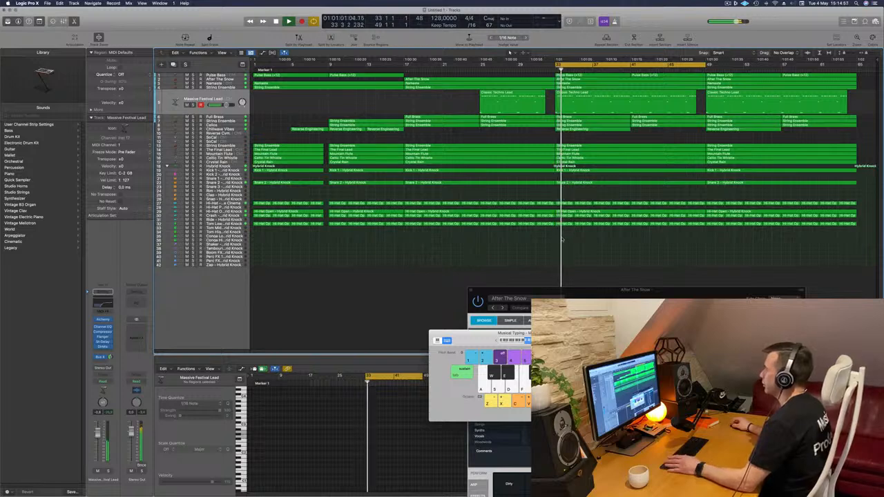
# - Delete the Hybrid Knock kick, snare and open hi-hat regions of bars 33 to 49 and the short hi-hat regions of bars 33 to 37
pyautogui.moveTo(566, 236); pyautogui.dragTo(592, 170)
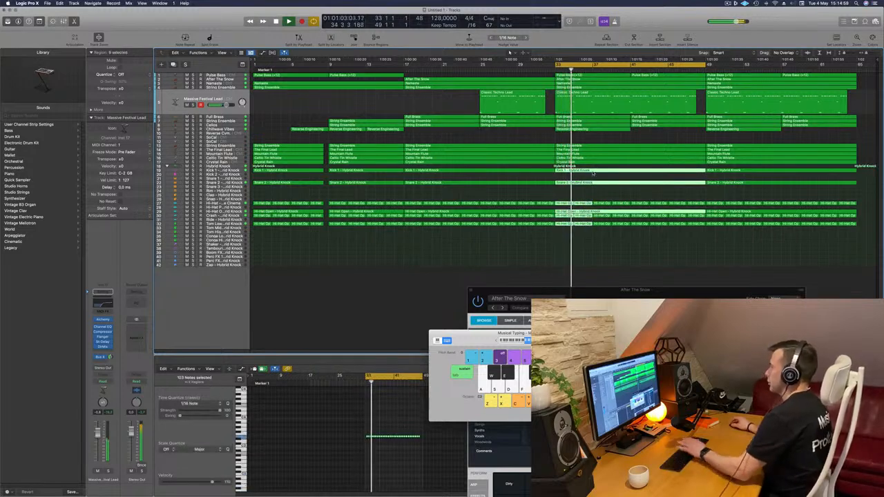
pyautogui.press('BackSpace')
pyautogui.press('space')
pyautogui.press('space')
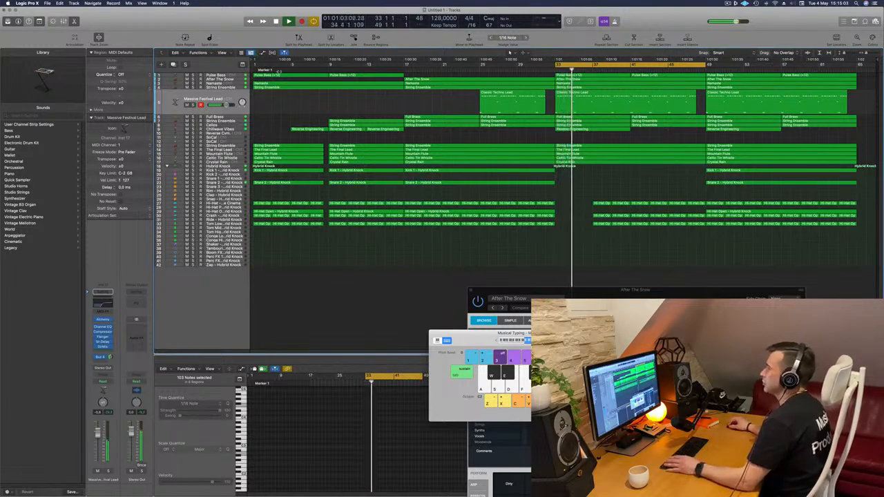
# - Delete the two Pulse Bass regions between bars 33 and 49
pyautogui.click(221, 75)
pyautogui.press('space')
pyautogui.press('space')
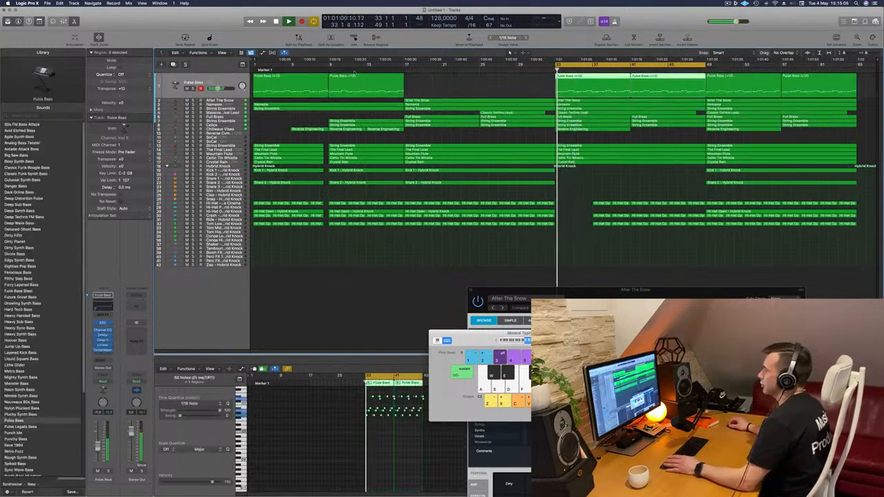
pyautogui.click(528, 81)
pyautogui.click(598, 81)
pyautogui.press('Delete')
pyautogui.click(636, 80)
pyautogui.press('Delete')
pyautogui.press('space')
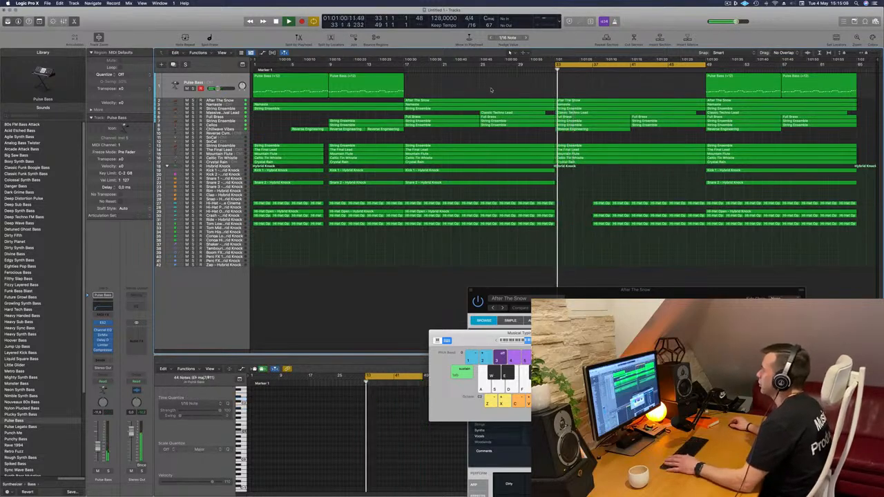
# - Create a duplicate of the After The Snow track and move its region for bars 33 to 49 onto the new track
pyautogui.click(235, 101)
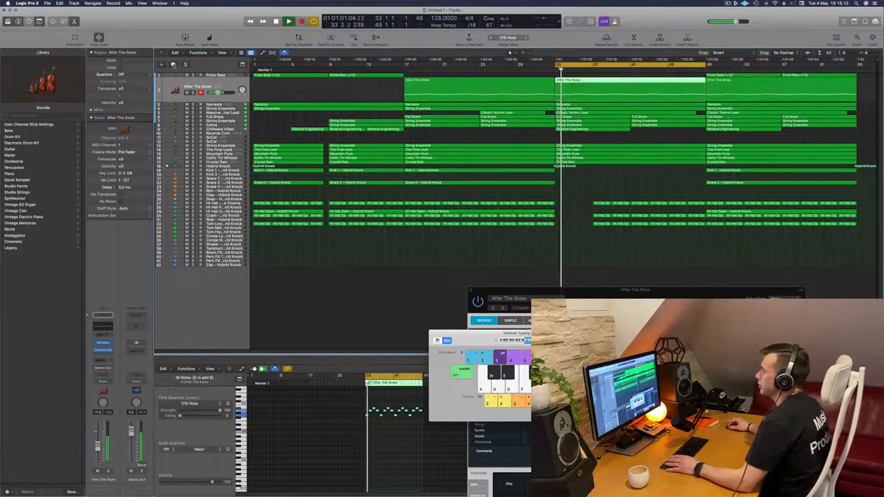
pyautogui.press('super+d')
pyautogui.moveTo(604, 80); pyautogui.dragTo(603, 93)
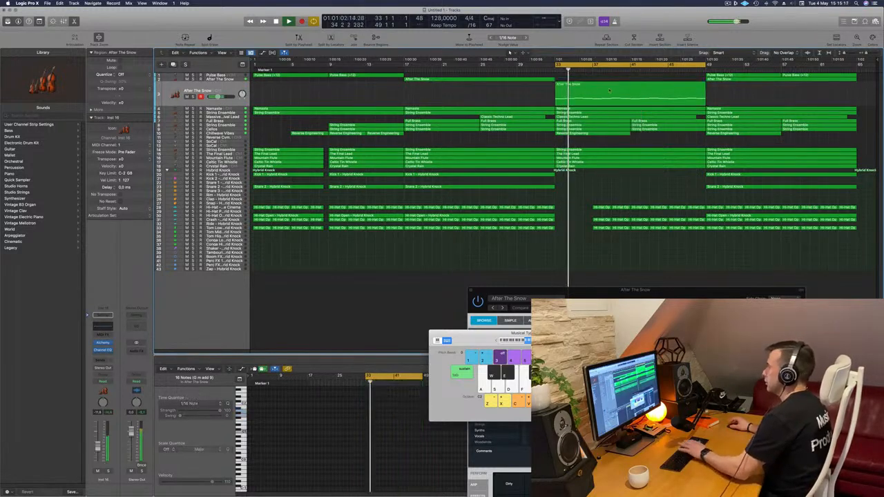
pyautogui.press('space')
pyautogui.click(217, 91)
pyautogui.press('space')
pyautogui.press('space')
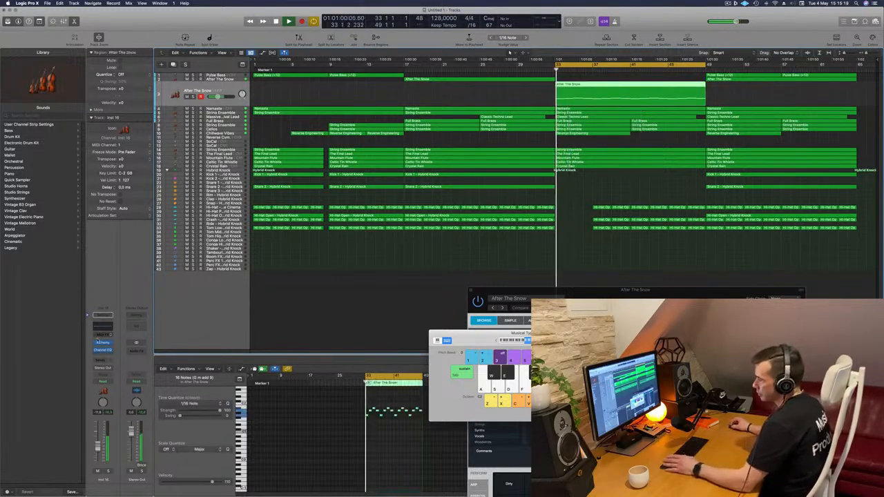
# - Switch the duplicated After The Snow track's Alchemy sound to the Pulsing Sub performance variation and close the plug-in window
pyautogui.click(103, 343)
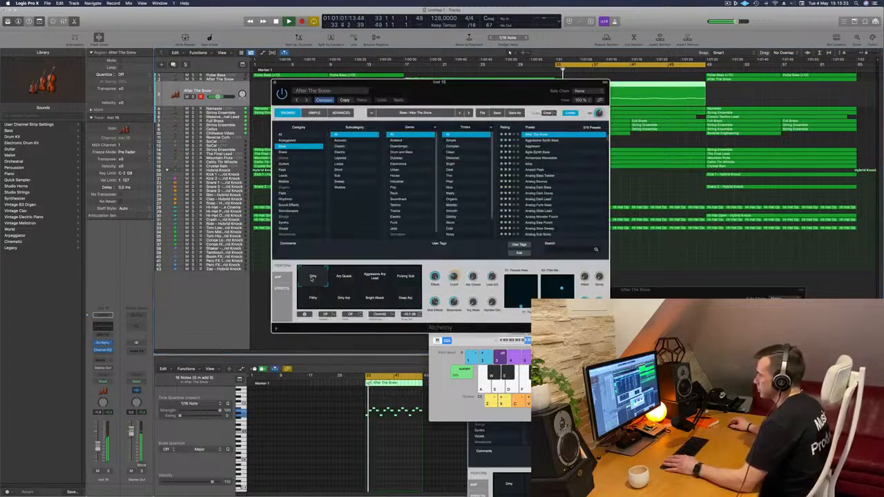
pyautogui.moveTo(445, 90); pyautogui.dragTo(550, 161)
pyautogui.click(512, 352)
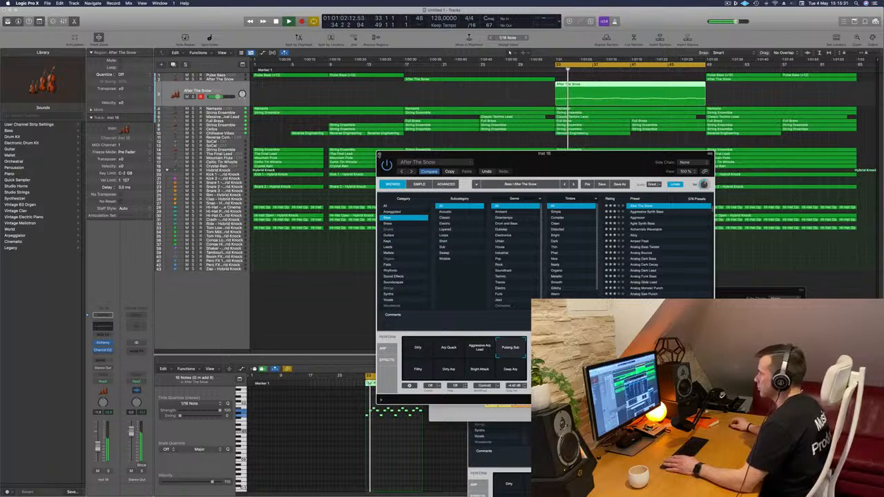
pyautogui.click(379, 154)
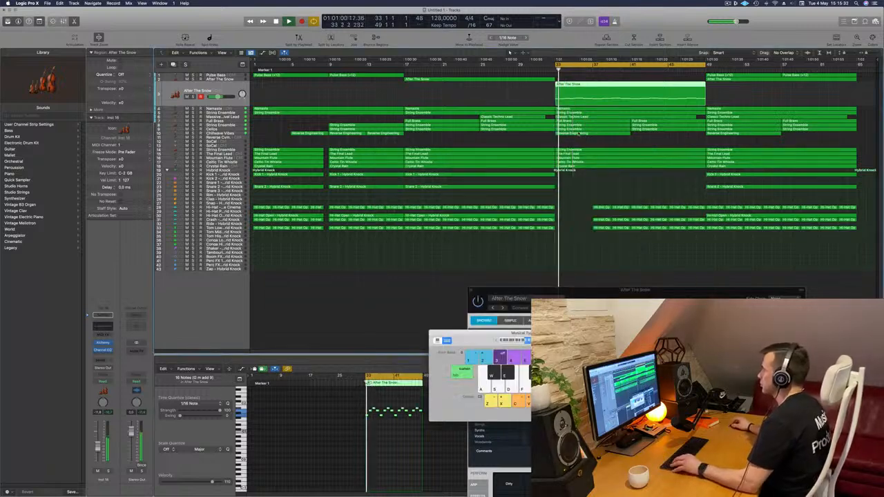
# - Delete the Reverse Engineering region at bar 33 on the Chillwave Vibes track
pyautogui.click(579, 132)
pyautogui.press('BackSpace')
pyautogui.press('space')
pyautogui.press('space')
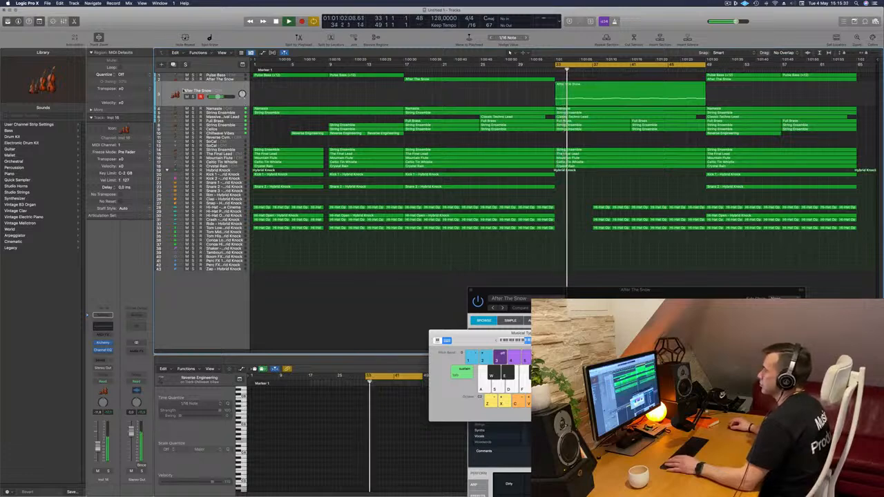
# - Audition the duplicated After The Snow, upper String Ensemble and Massive Festival Lead tracks within bars 33 to 49
pyautogui.click(193, 96)
pyautogui.click(193, 96)
pyautogui.press('space')
pyautogui.press('space')
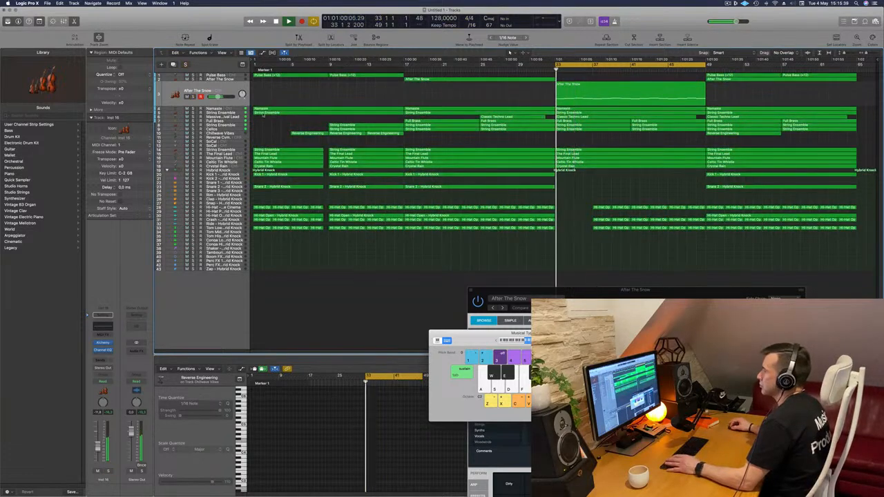
pyautogui.click(230, 114)
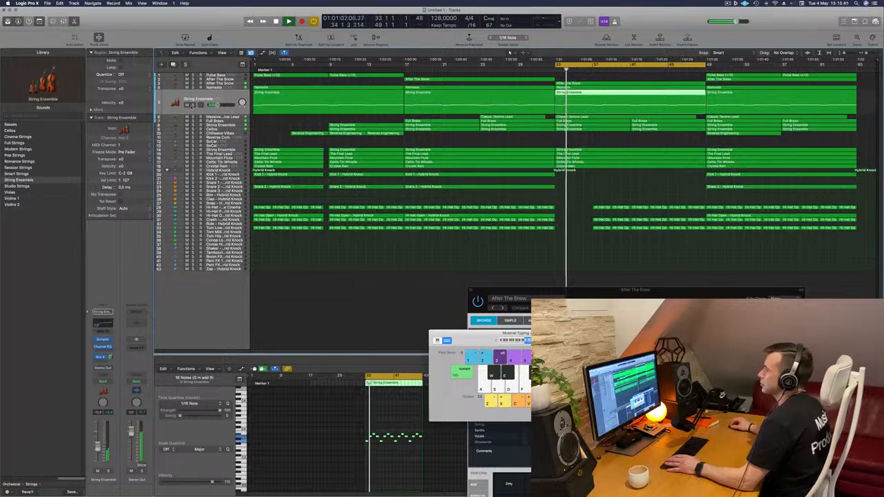
pyautogui.click(220, 117)
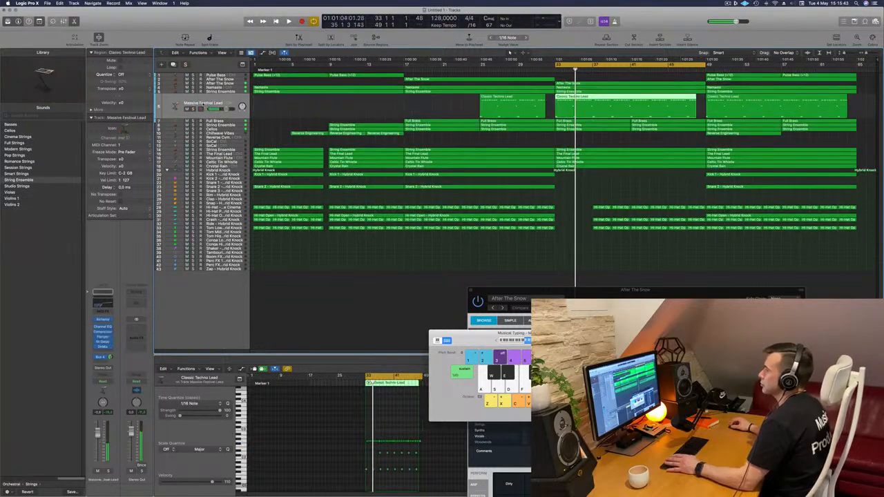
pyautogui.press('space')
pyautogui.press('space')
pyautogui.click(193, 110)
pyautogui.click(194, 109)
pyautogui.press('space')
pyautogui.press('space')
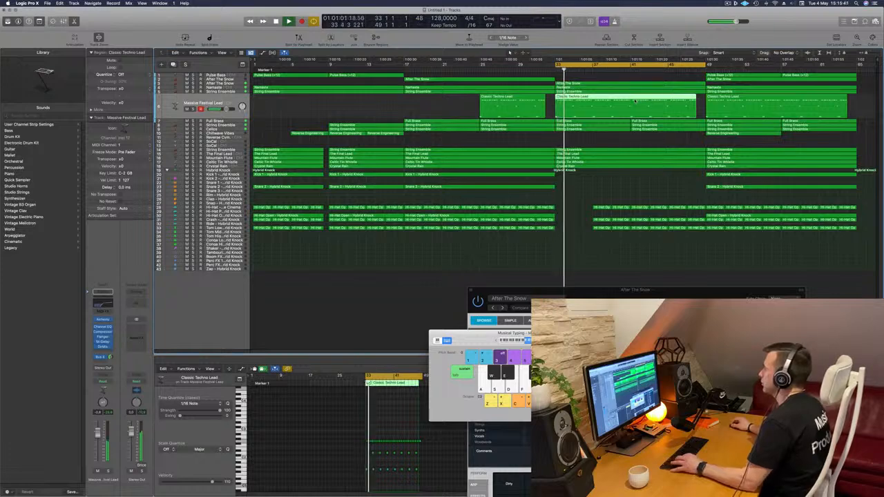
# - Split the Massive Festival Lead region at bar 41 and delete the part covering bars 33 to 41
pyautogui.keyDown('super'); pyautogui.doubleClick(633, 101); pyautogui.keyUp('super')
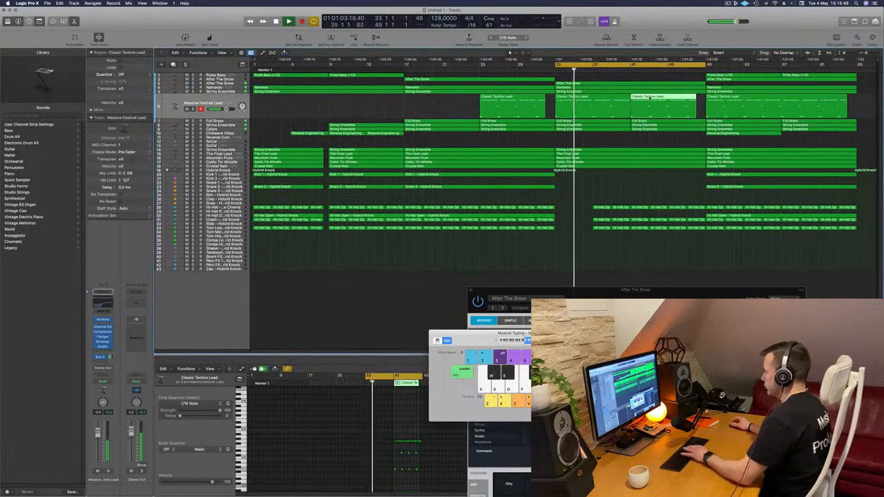
pyautogui.press('Delete')
pyautogui.moveTo(599, 107); pyautogui.dragTo(626, 106)
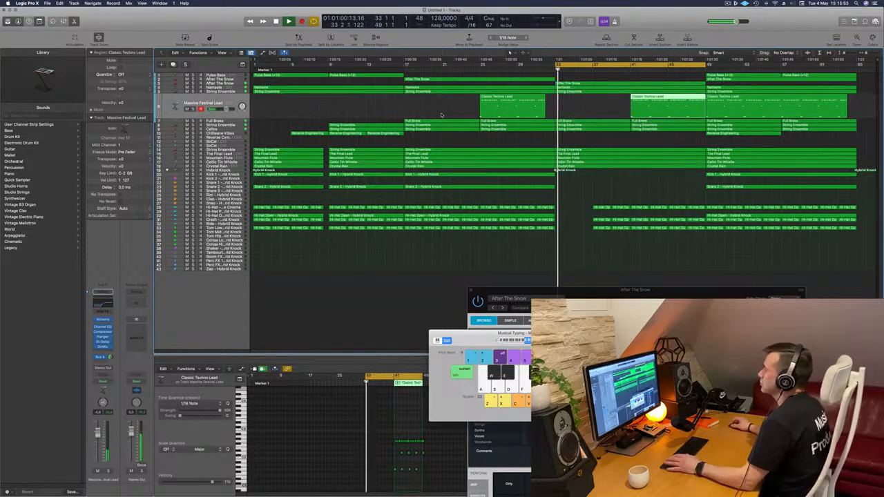
# - Audition the Full Brass track and delete its region covering bars 33 to 41
pyautogui.click(231, 122)
pyautogui.press('space')
pyautogui.press('space')
pyautogui.click(186, 113)
pyautogui.click(186, 114)
pyautogui.press('space')
pyautogui.press('space')
pyautogui.click(593, 102)
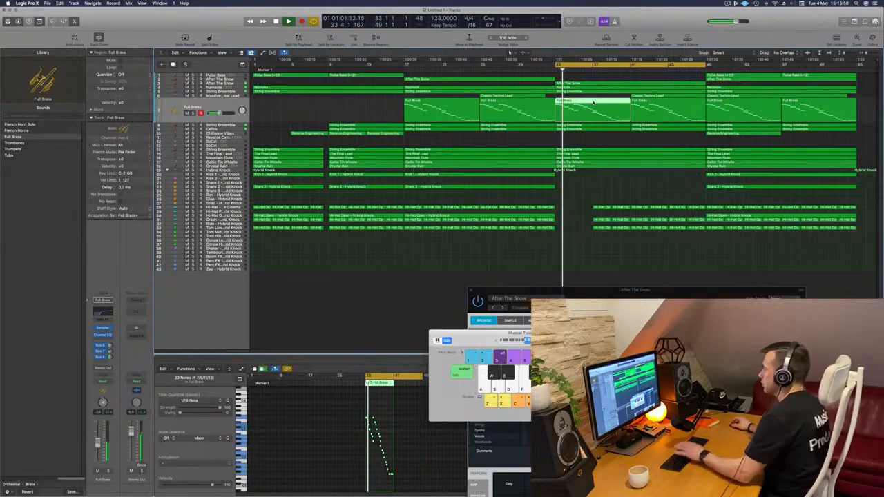
pyautogui.press('Delete')
pyautogui.press('space')
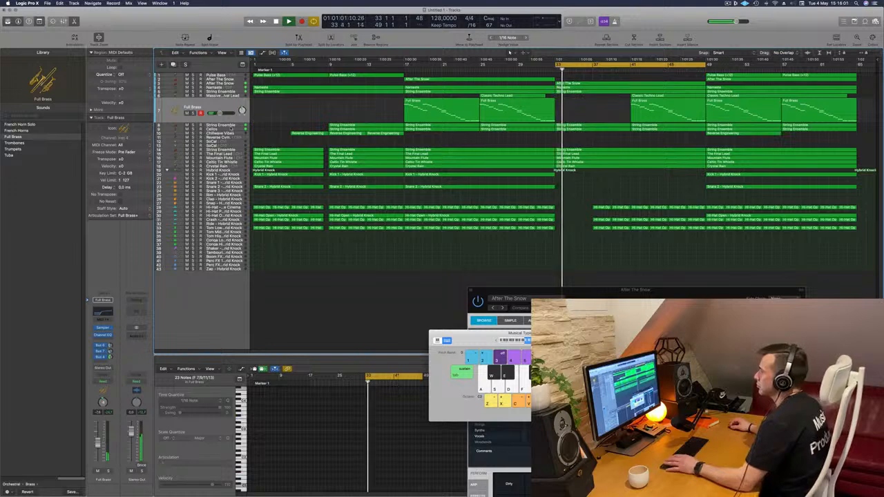
# - Audition the String Ensemble and Cellos parts in bars 33 to 49
pyautogui.click(232, 126)
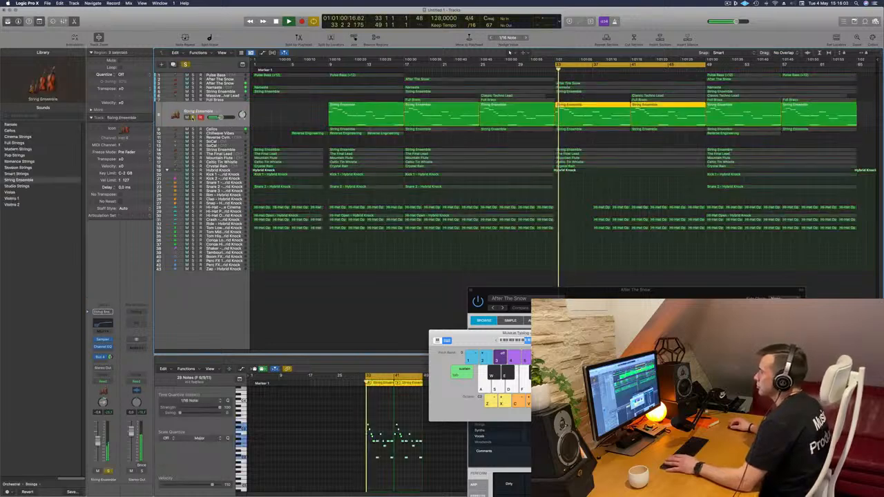
pyautogui.click(10, 130)
pyautogui.press('space')
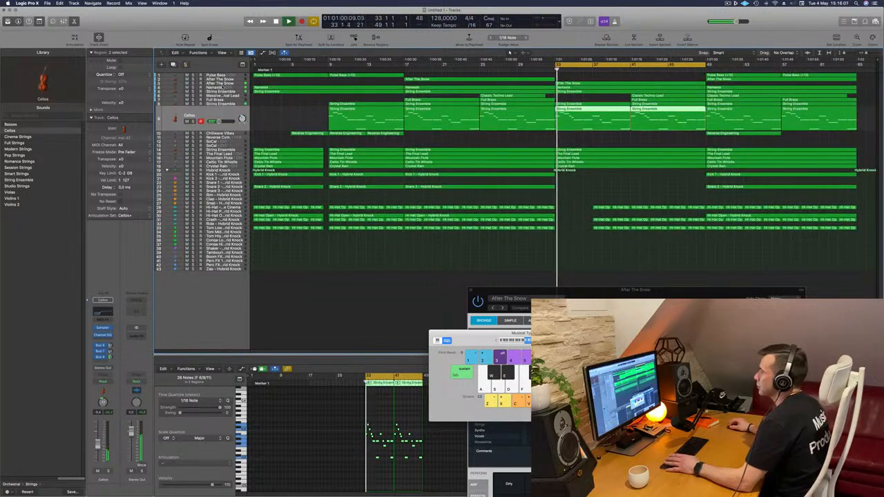
# - Set the Namaste track's automation mode to Touch and lower its Channel EQ high cut frequency to 1200 Hz
pyautogui.click(225, 88)
pyautogui.press('space')
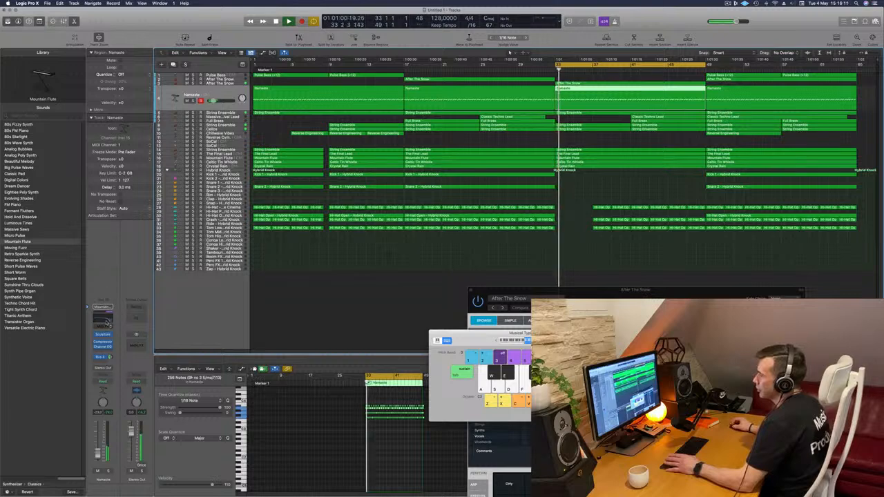
pyautogui.click(103, 319)
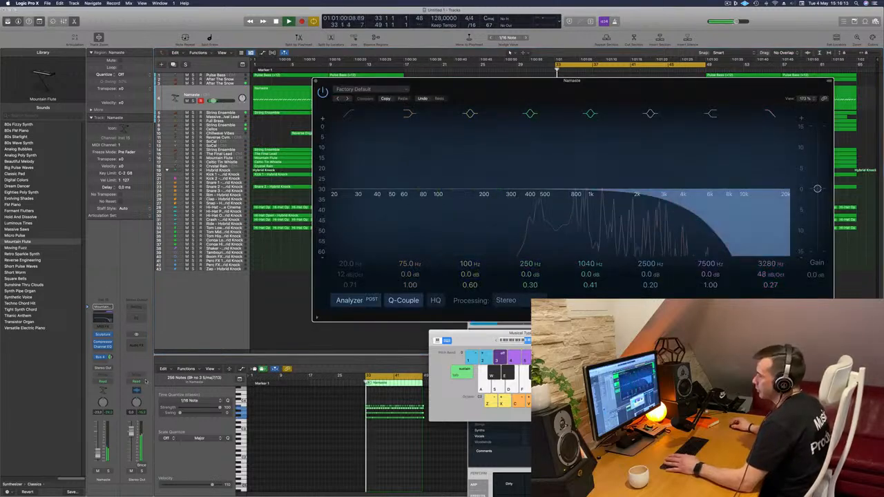
pyautogui.click(109, 382)
pyautogui.click(102, 387)
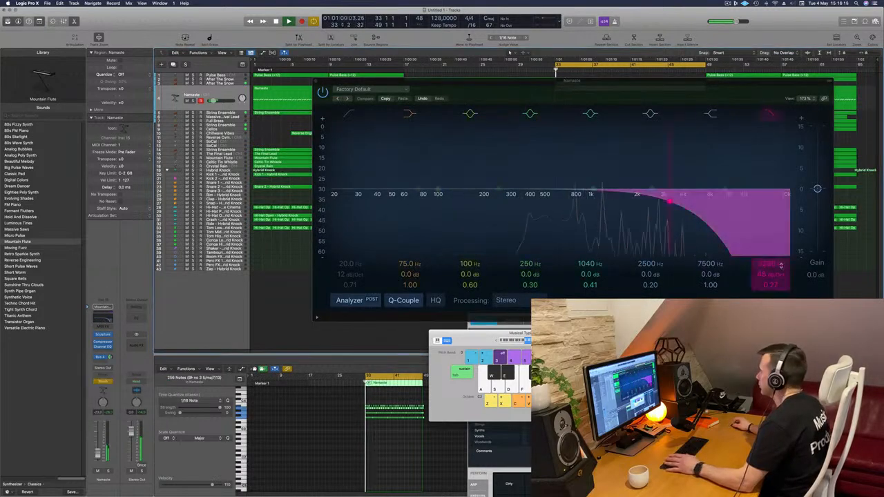
pyautogui.moveTo(774, 265)
pyautogui.mouseDown()
pyautogui.moveTo(774, 277)
pyautogui.moveTo(773, 268)
pyautogui.mouseUp()
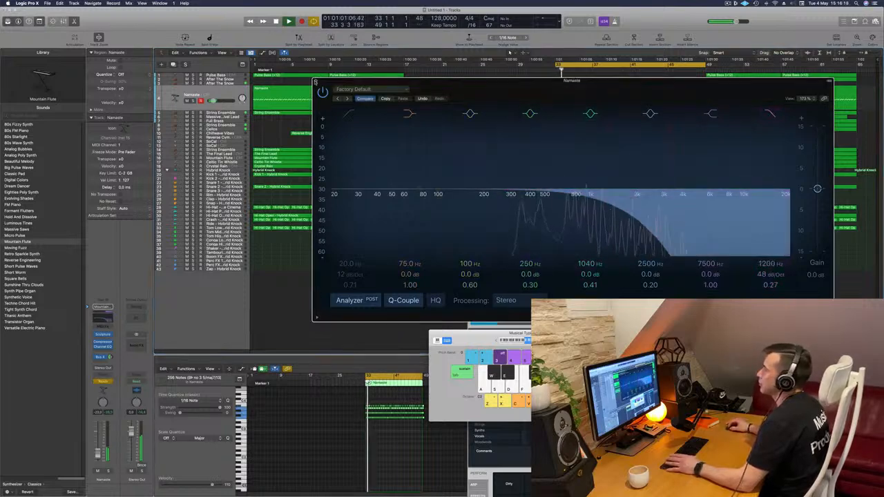
pyautogui.click(316, 82)
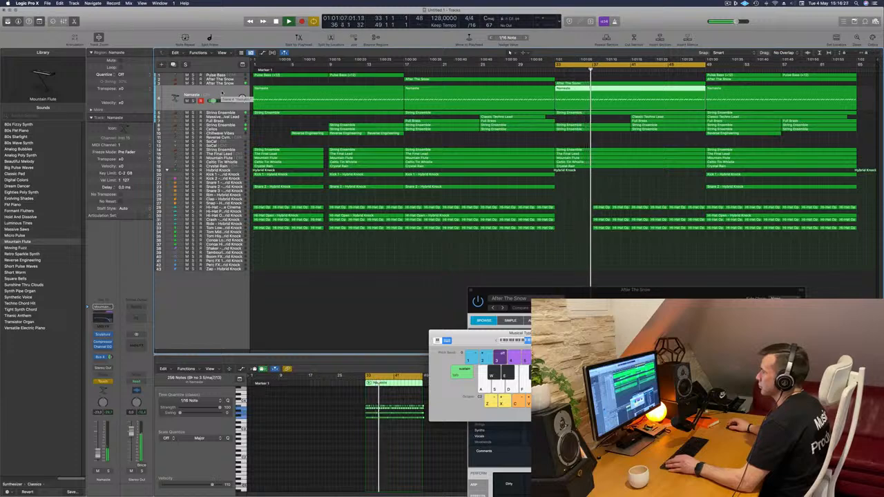
# - Close Musical Typing, show track automation, and return the Namaste track to Read mode with its high cut frequency curve displayed
pyautogui.press('super+k')
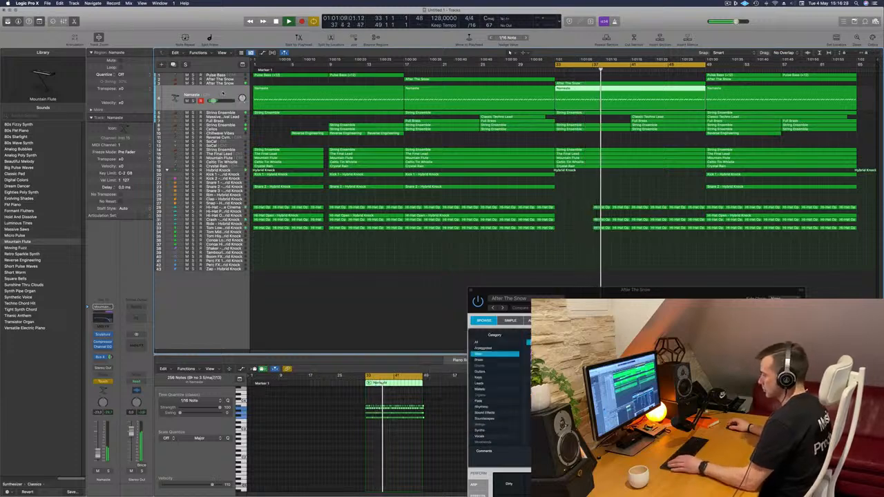
pyautogui.press('a')
pyautogui.press('space')
pyautogui.press('space')
pyautogui.press('a')
pyautogui.press('a')
pyautogui.click(194, 107)
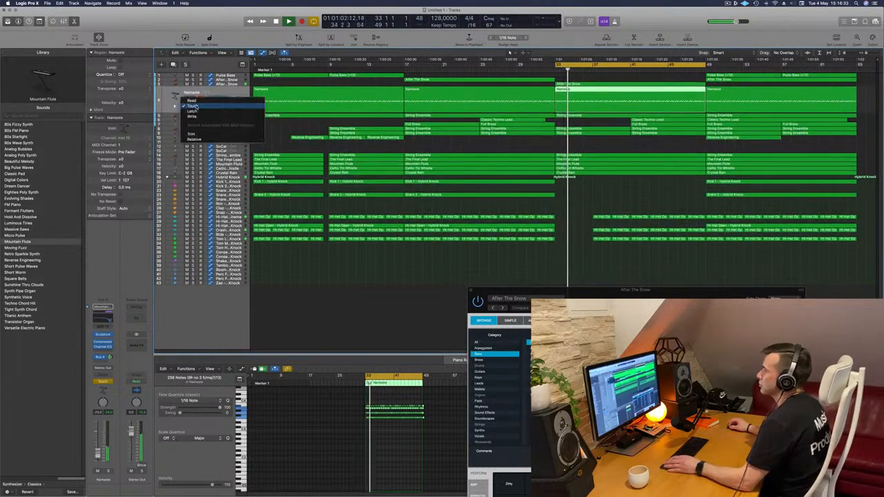
pyautogui.click(191, 100)
pyautogui.click(219, 106)
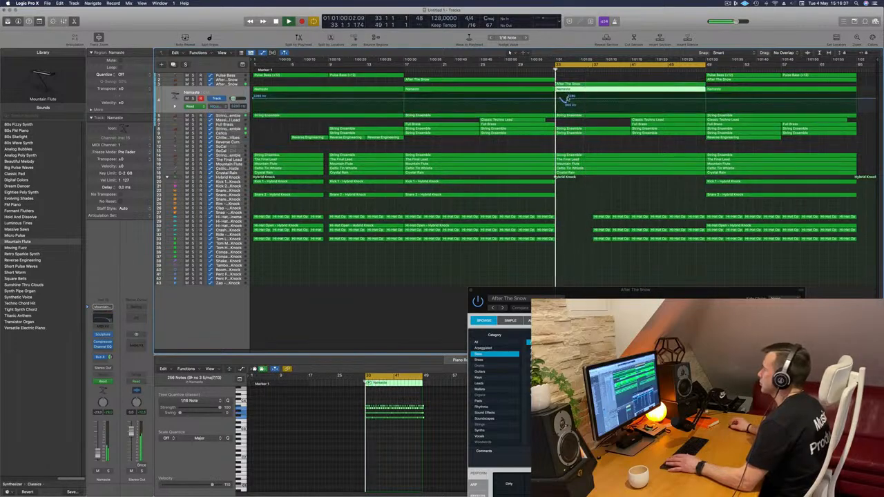
# - Reshape the Namaste high cut automation so it drops sharply at bar 33 and rises gradually until bar 41
pyautogui.click(562, 99)
pyautogui.moveTo(556, 100); pyautogui.dragTo(579, 108)
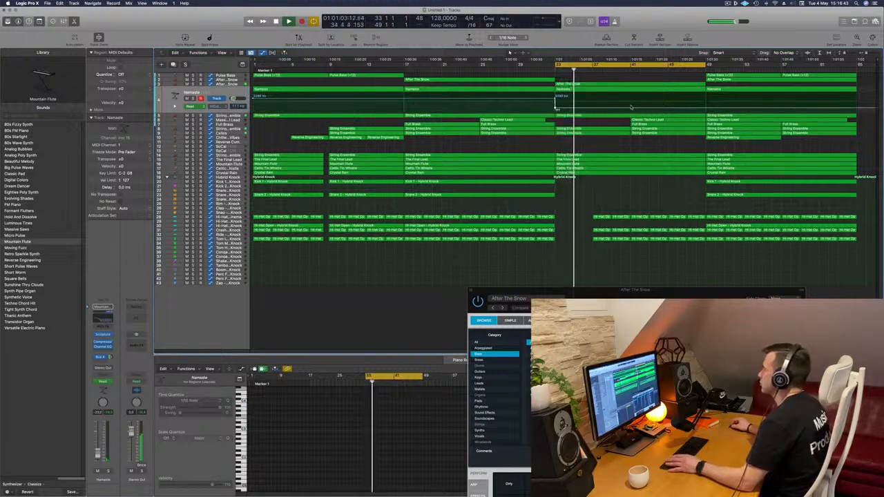
pyautogui.moveTo(630, 110); pyautogui.dragTo(630, 98)
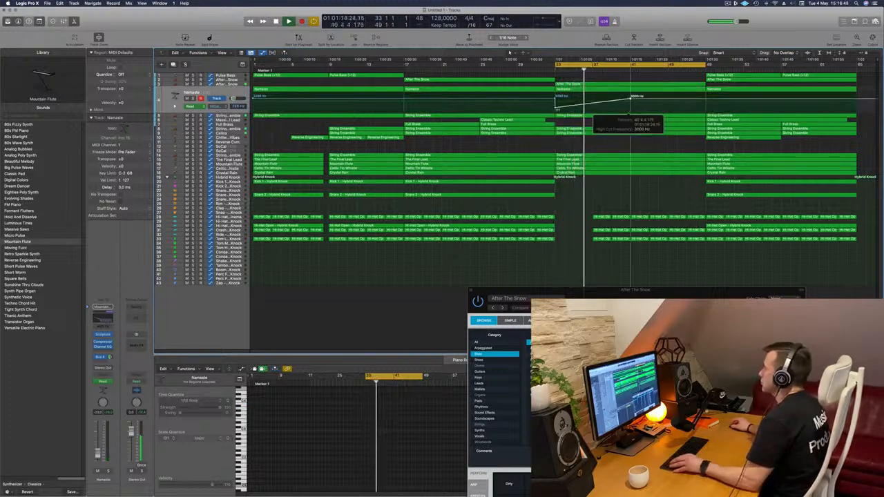
pyautogui.press('space')
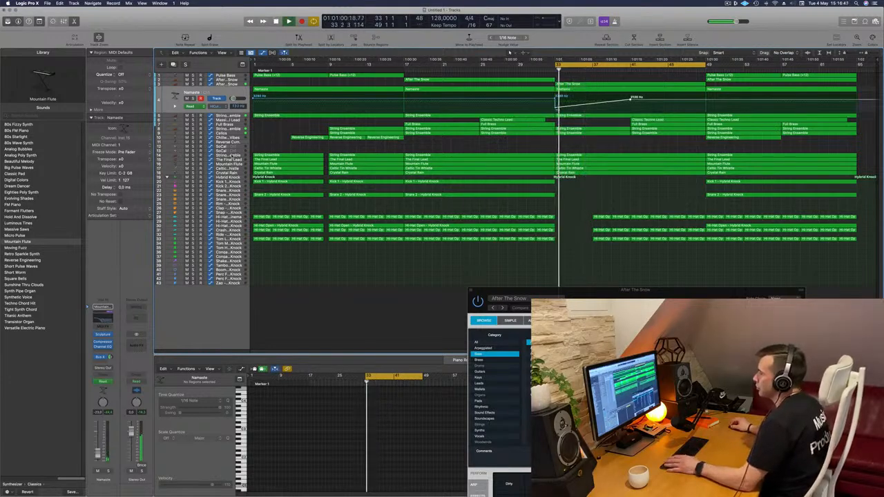
# - Delete the three regions before bar 33 on String Ensemble track 14 and raise that track's volume
pyautogui.click(230, 156)
pyautogui.press('space')
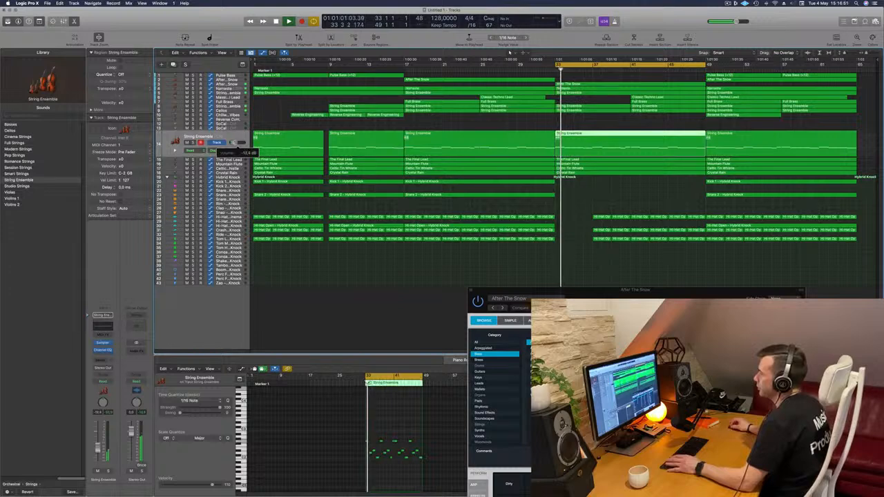
pyautogui.moveTo(311, 126); pyautogui.dragTo(407, 135)
pyautogui.press('Delete')
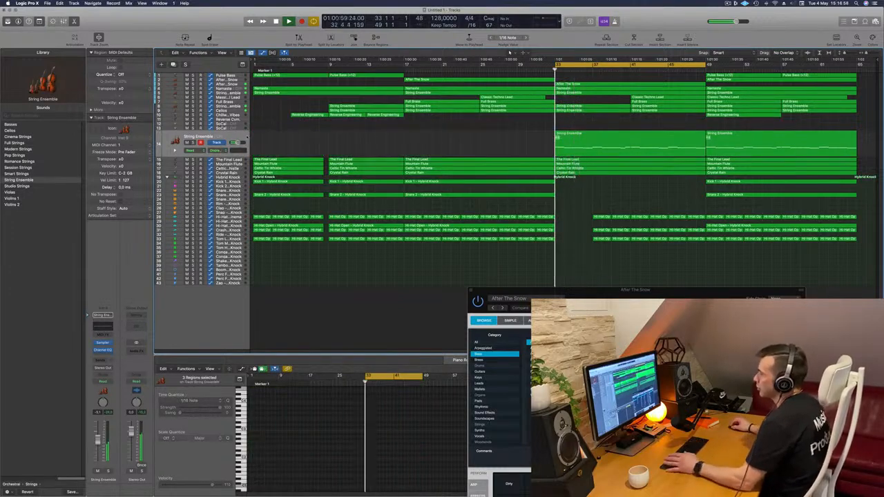
pyautogui.click(217, 134)
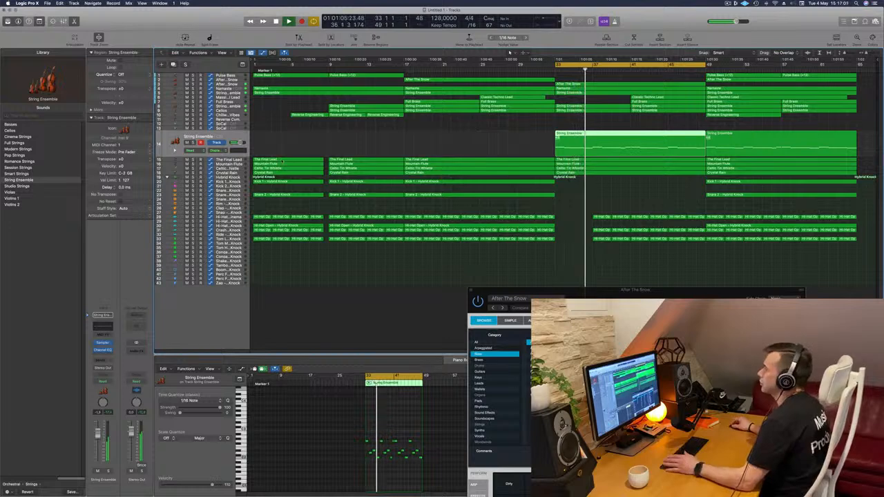
# - Delete the remaining Hybrid Knock hi-hat regions between bars 37 and 49
pyautogui.click(190, 161)
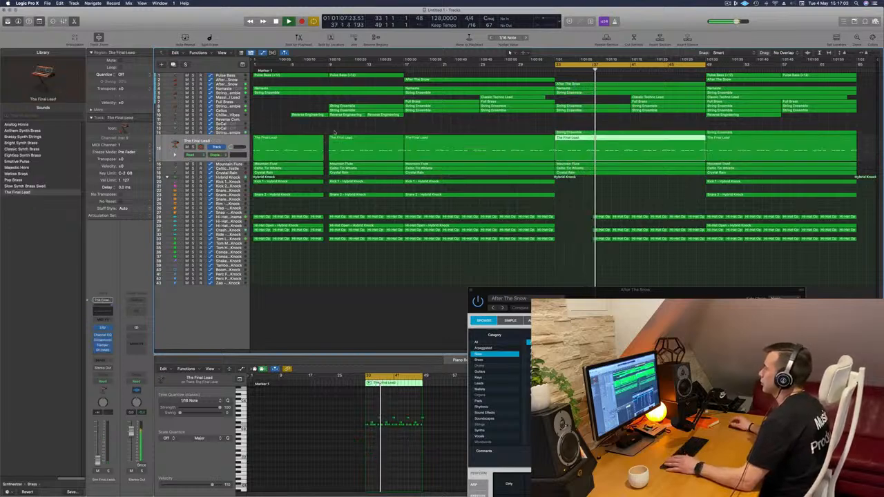
pyautogui.click(604, 251)
pyautogui.moveTo(604, 251); pyautogui.dragTo(619, 258)
pyautogui.press('Delete')
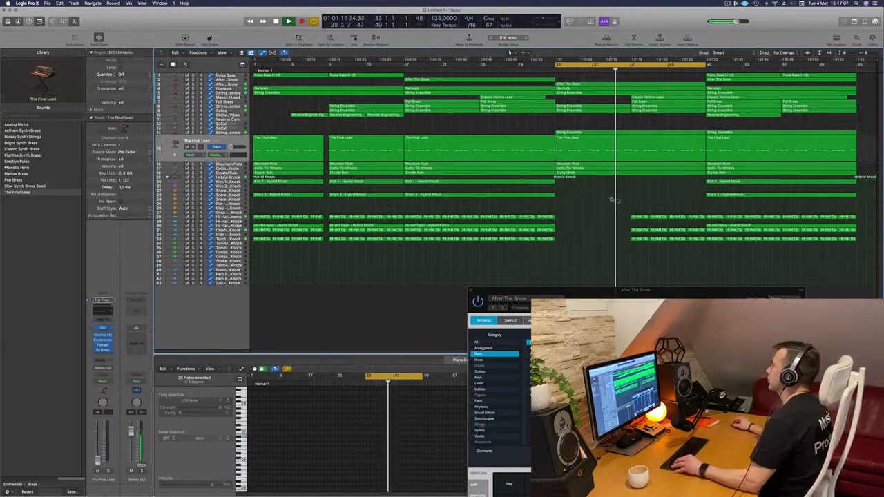
pyautogui.moveTo(612, 200); pyautogui.dragTo(696, 247)
pyautogui.press('Delete')
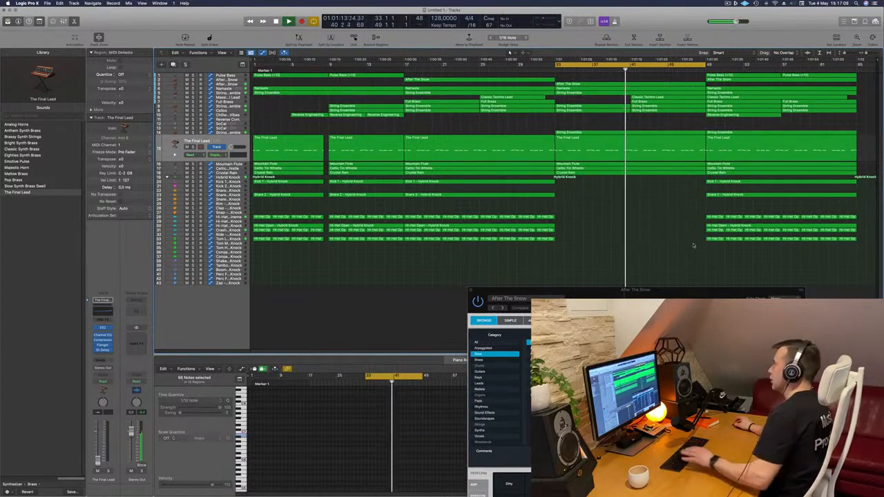